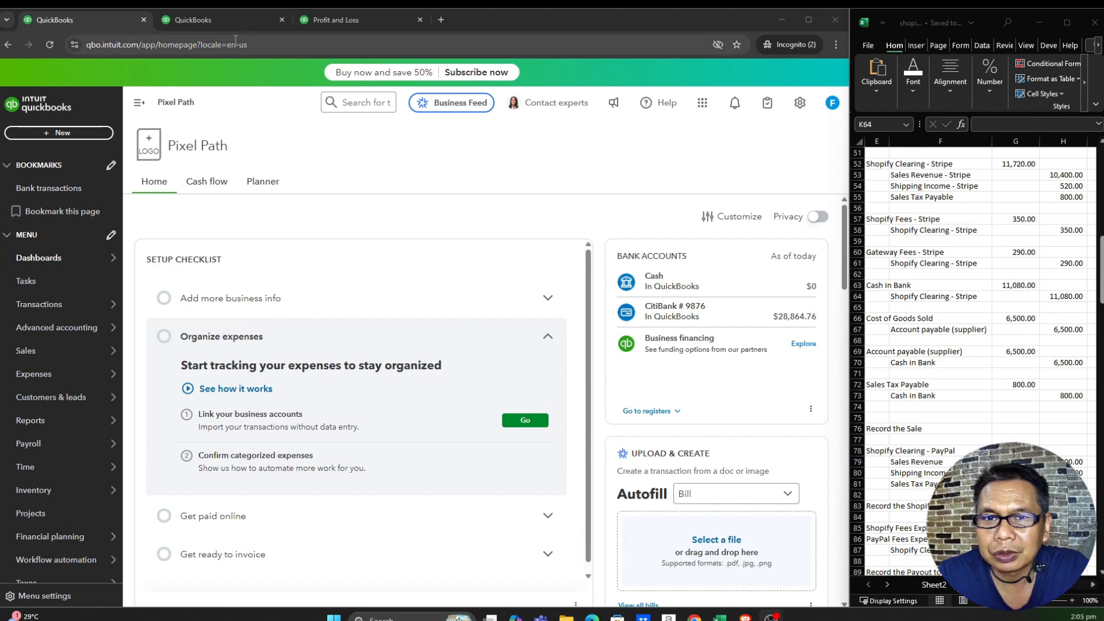
# Reload the Balance Sheet report and open the transactions behind the CitiBank balance, showing their amounts.
pyautogui.click(217, 24)
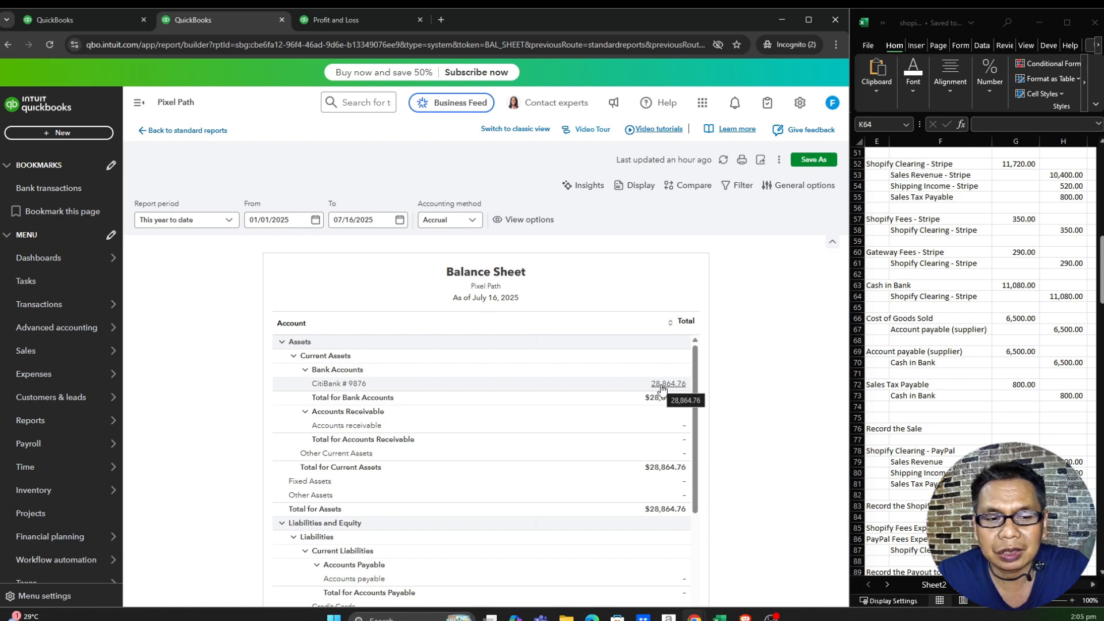
pyautogui.click(662, 385)
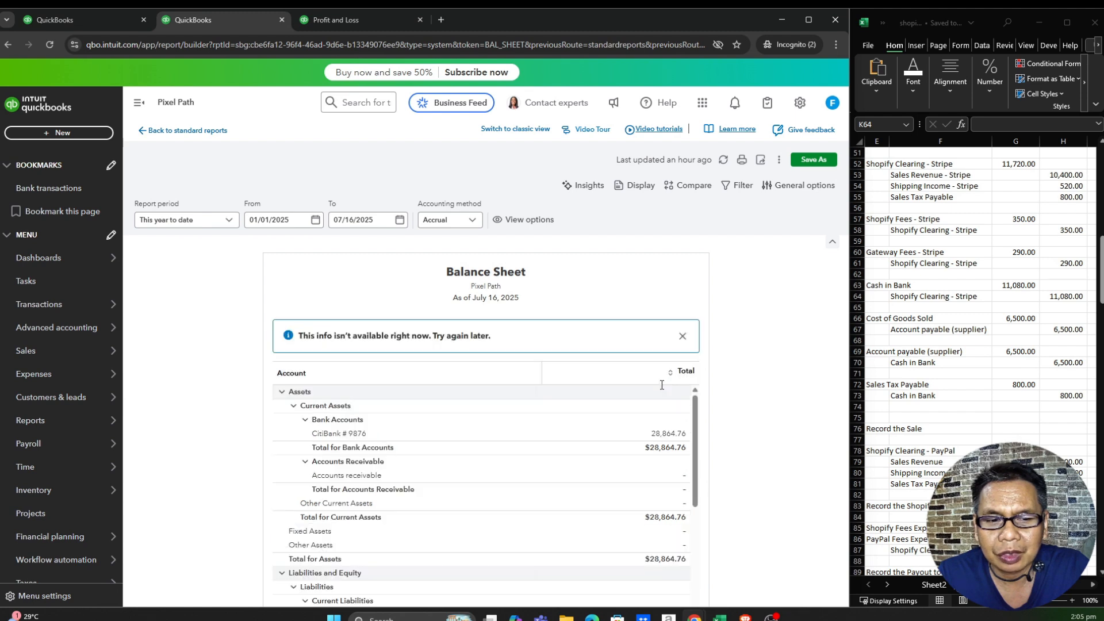
pyautogui.click(50, 45)
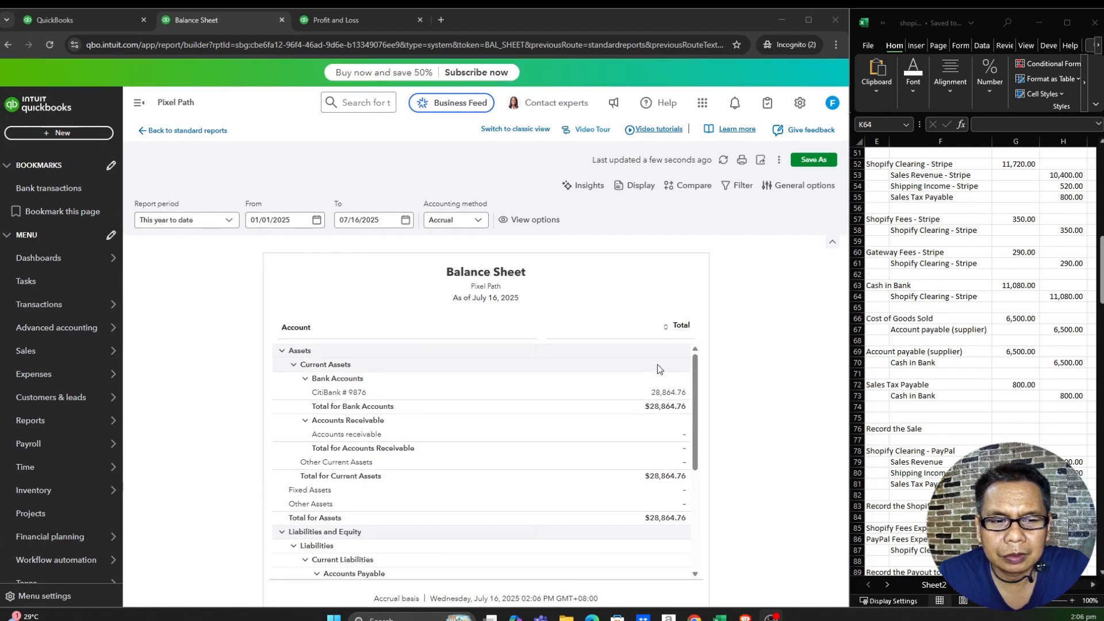
pyautogui.click(669, 394)
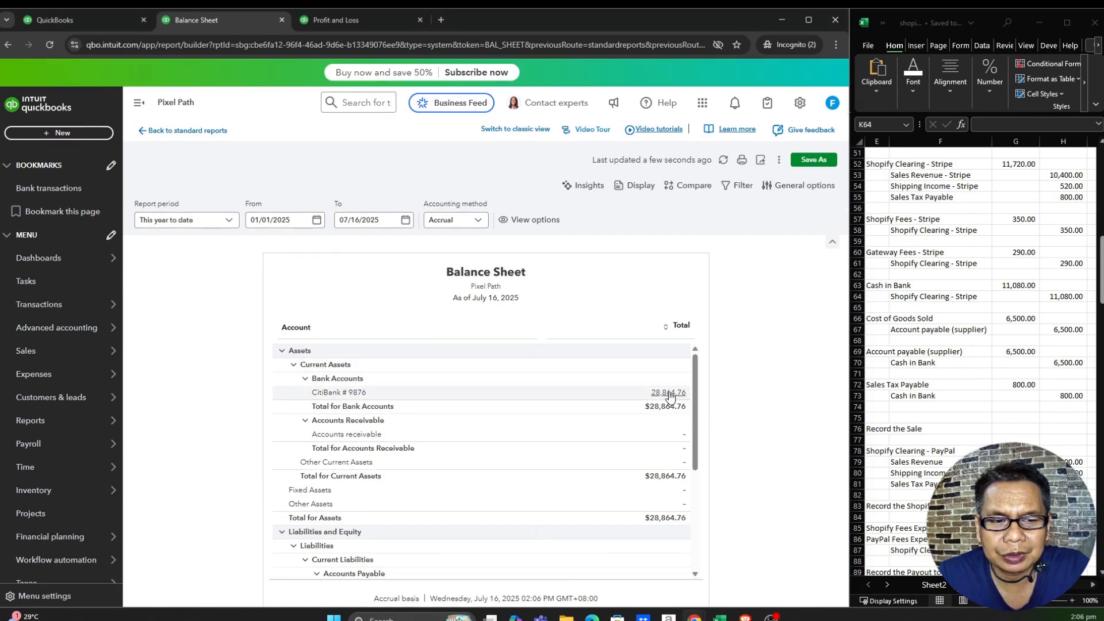
pyautogui.click(668, 394)
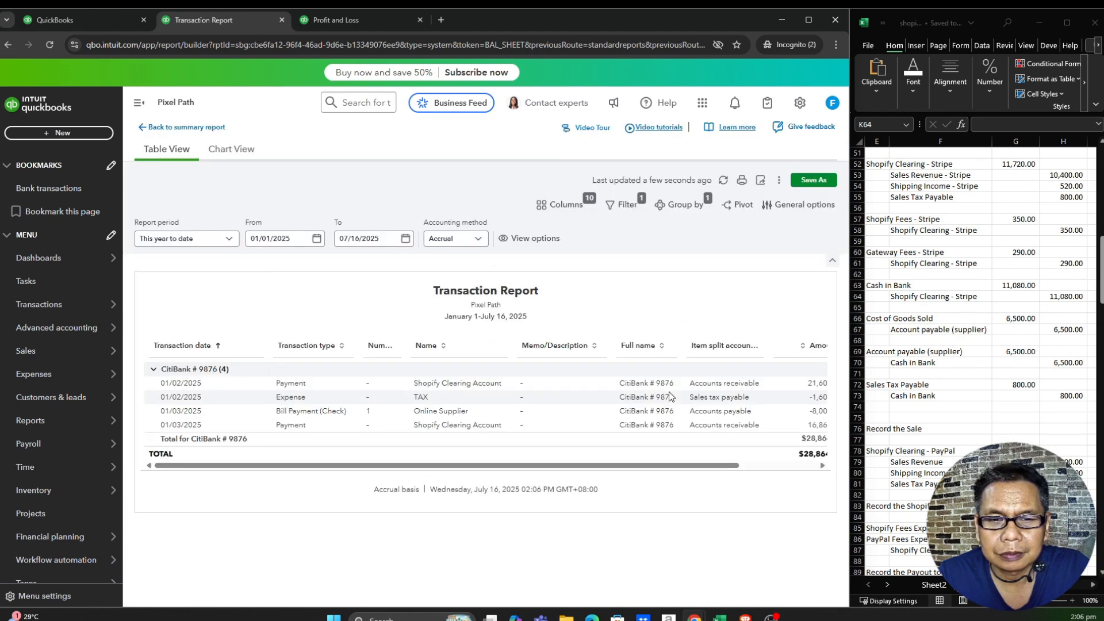
pyautogui.moveTo(617, 463); pyautogui.dragTo(705, 469)
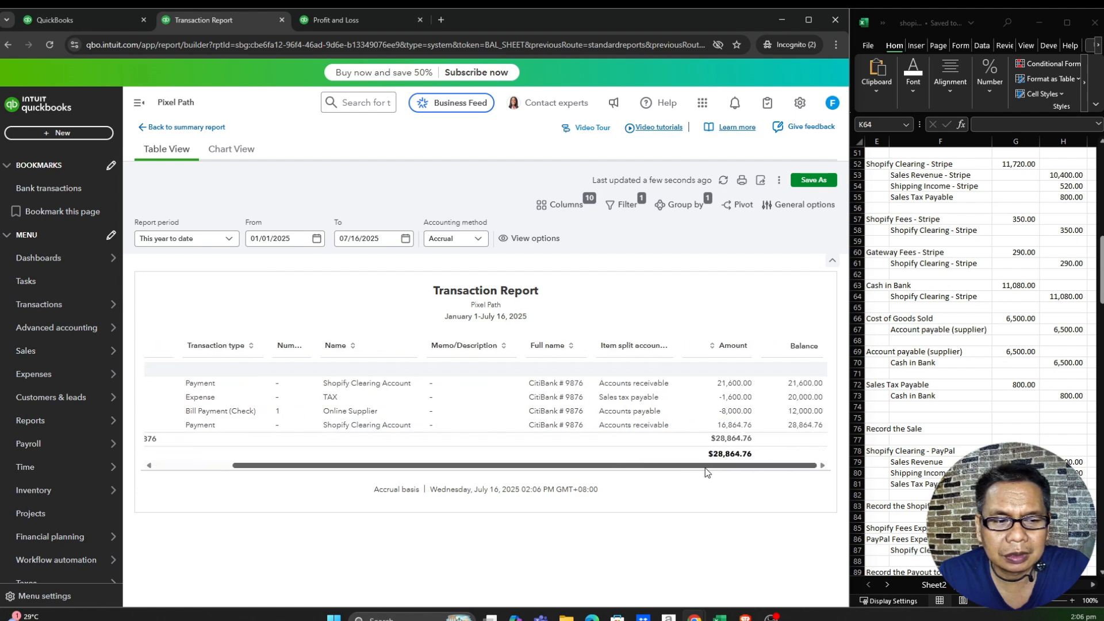
# Delete the 01/03/2025 Shopify Clearing Account payment of 16,864.76 from the CitiBank transactions.
pyautogui.click(735, 426)
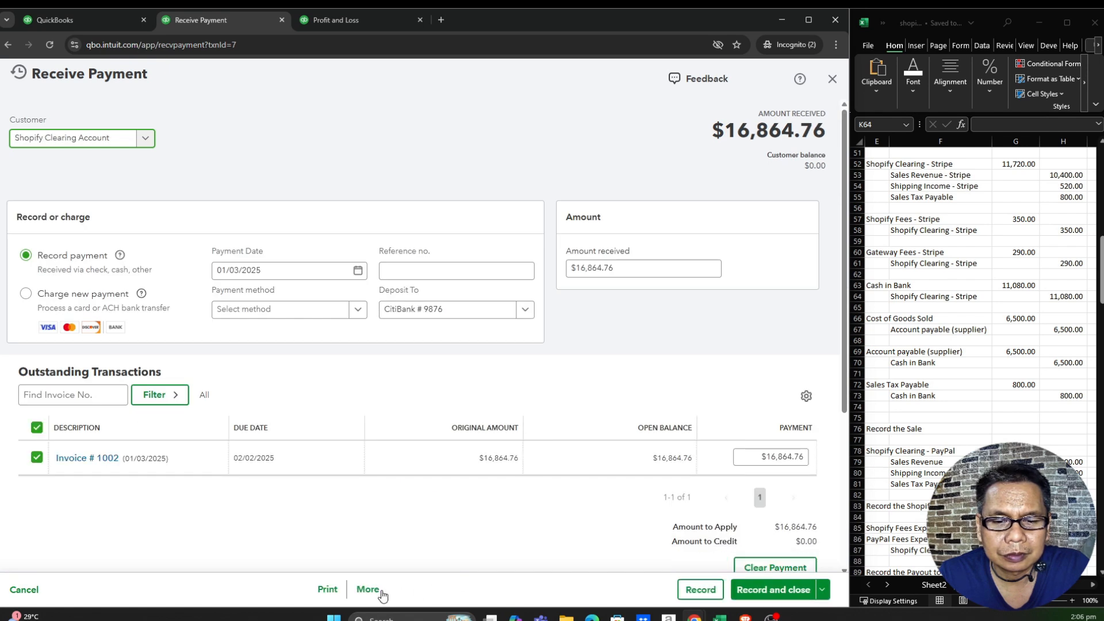
pyautogui.click(378, 595)
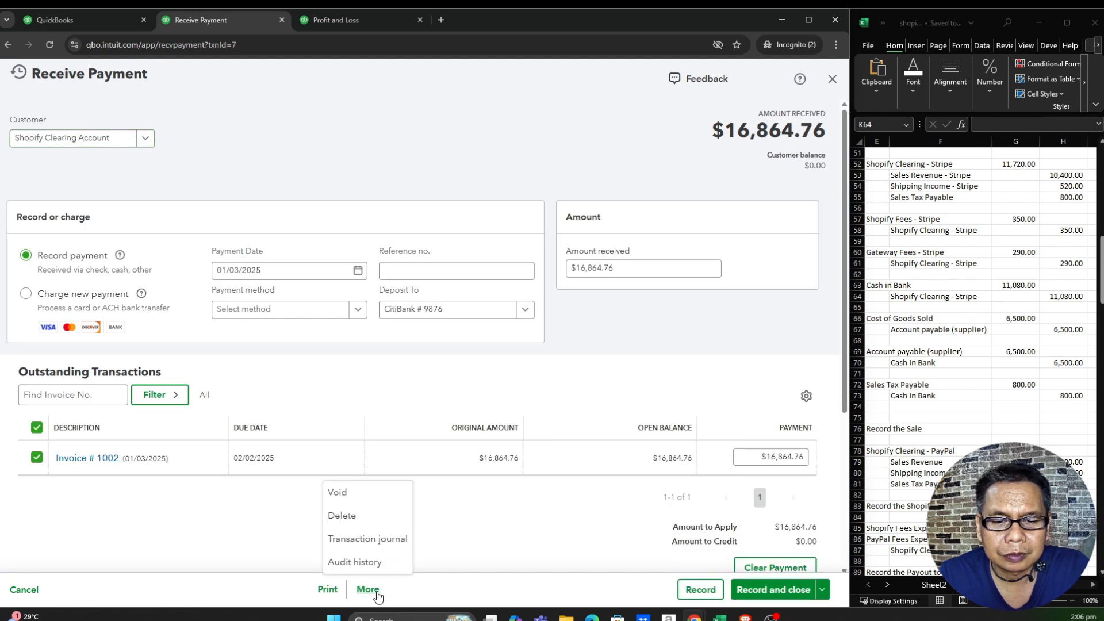
pyautogui.click(371, 521)
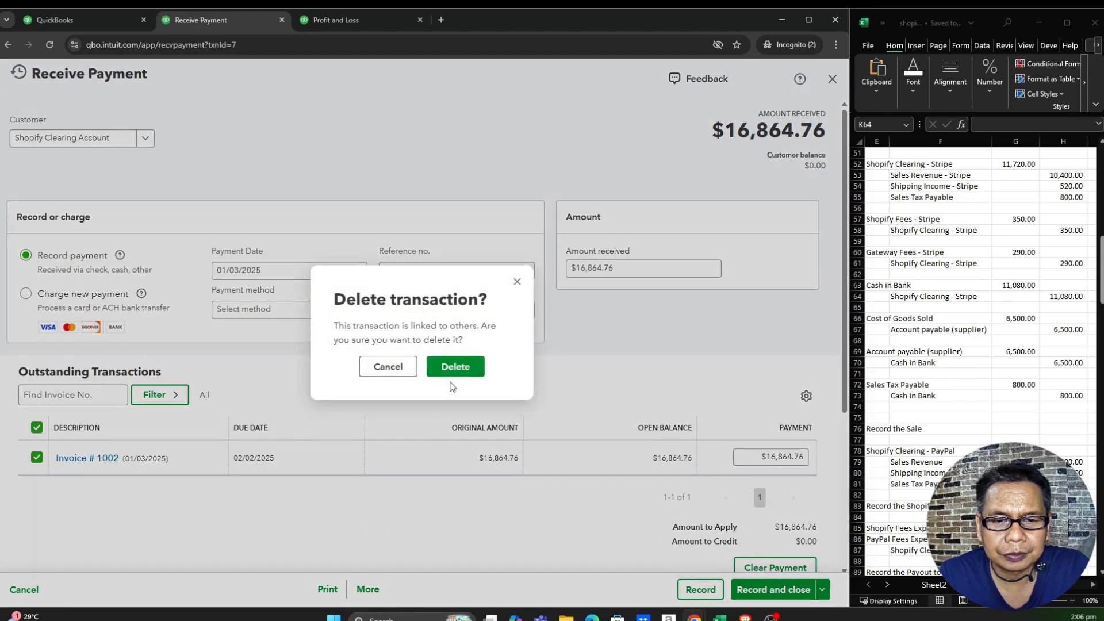
pyautogui.click(456, 373)
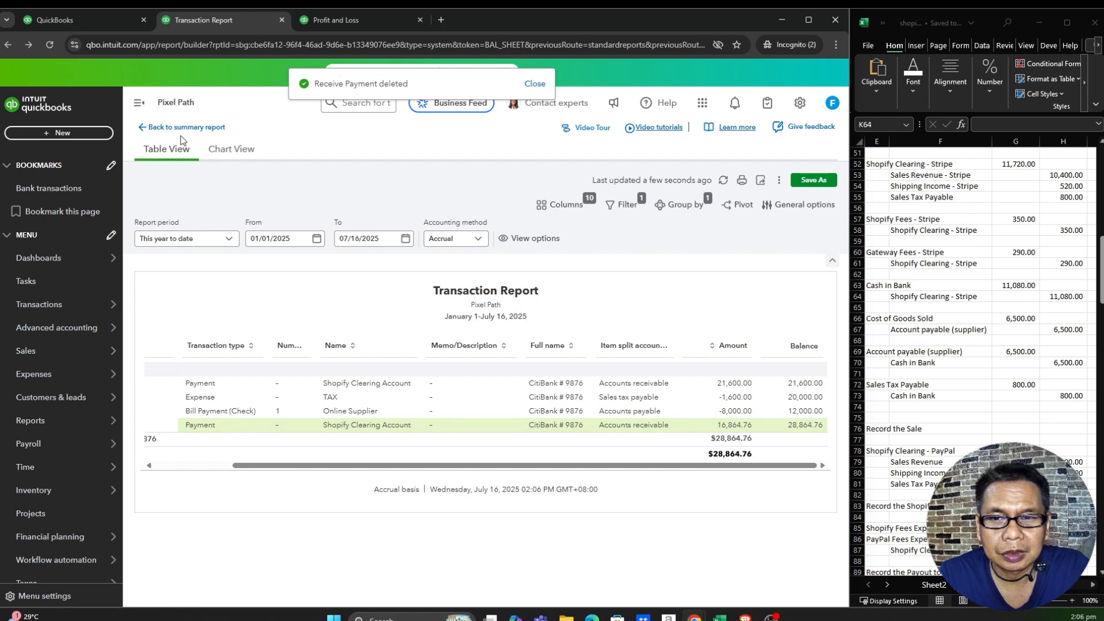
# Return to the Balance Sheet, refresh it and open the transactions behind the accounts receivable balance.
pyautogui.click(179, 129)
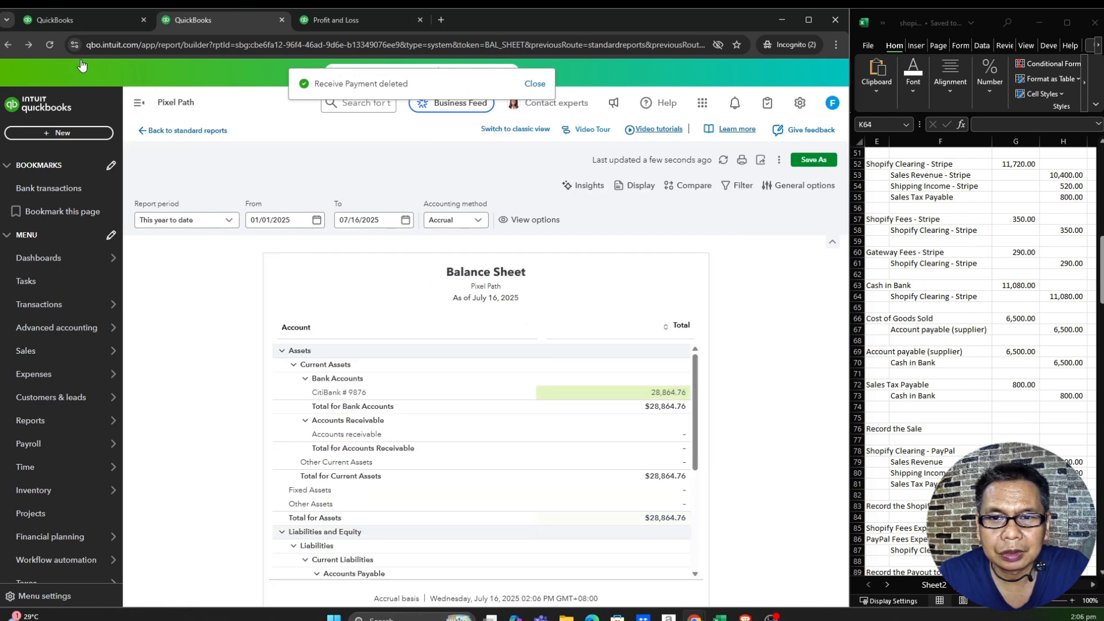
pyautogui.click(51, 43)
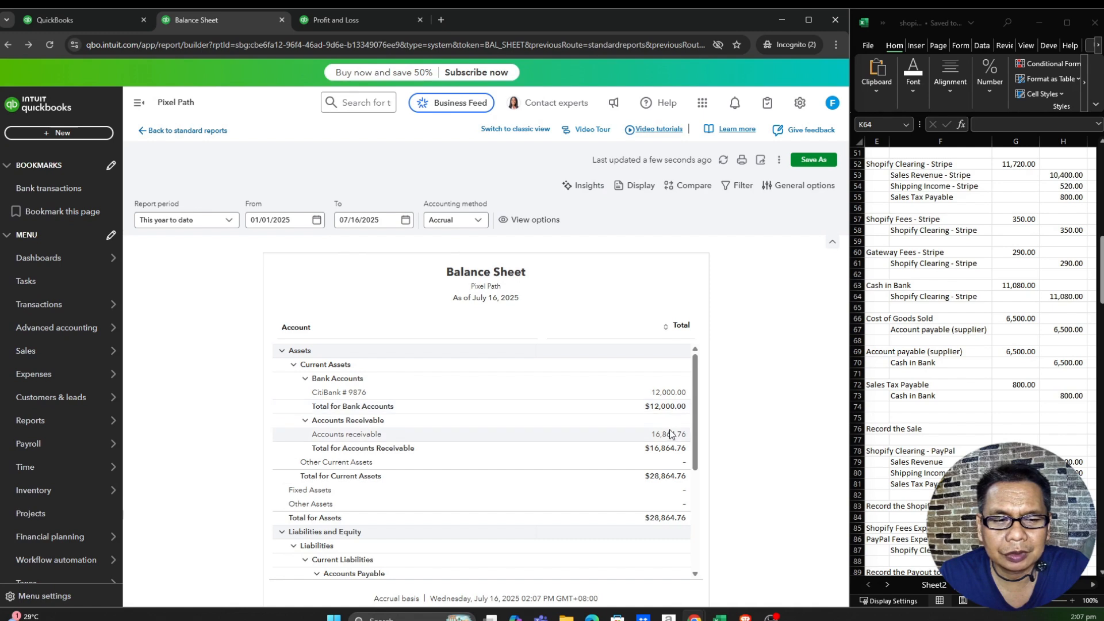
pyautogui.click(669, 435)
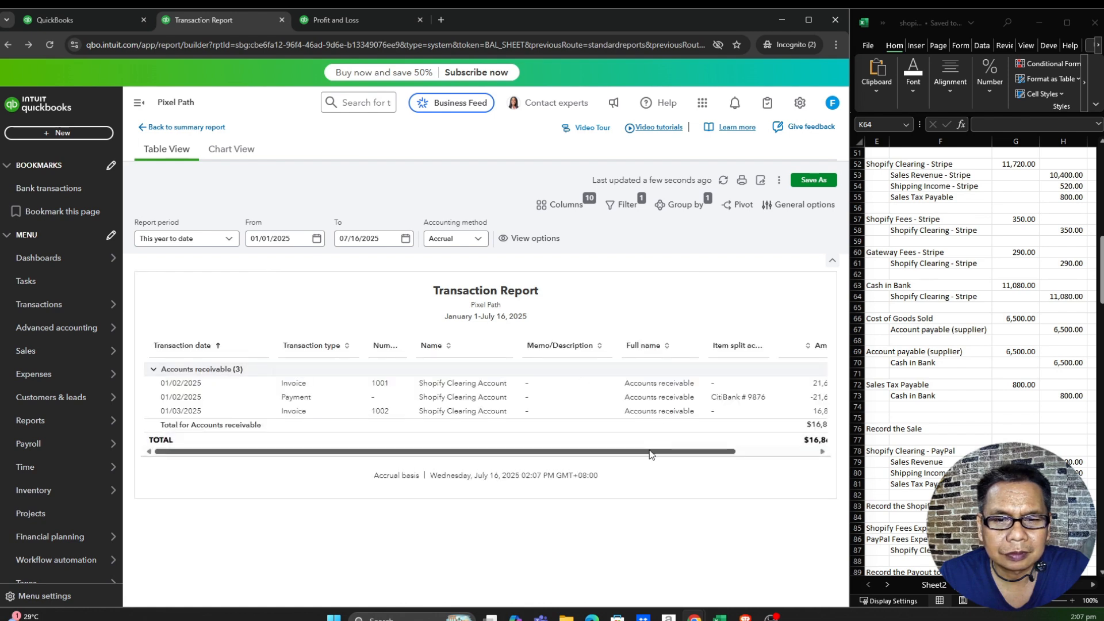
pyautogui.moveTo(650, 453); pyautogui.dragTo(718, 454)
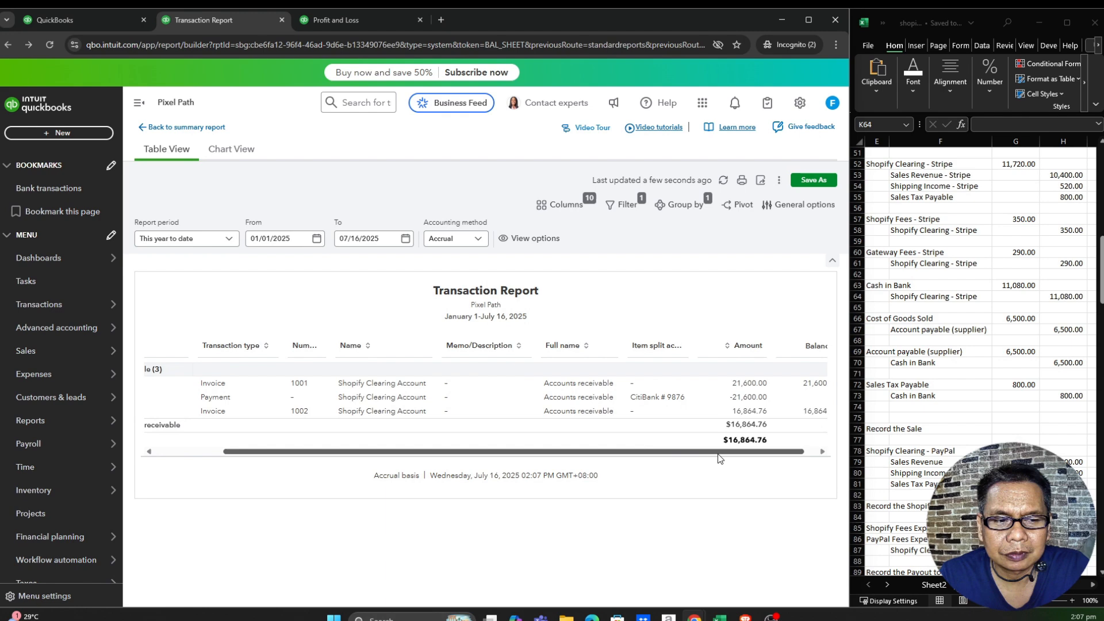
# Open invoice 1002 for the Shopify Clearing Account, check its line items and delete it, returning to the Balance Sheet.
pyautogui.click(750, 411)
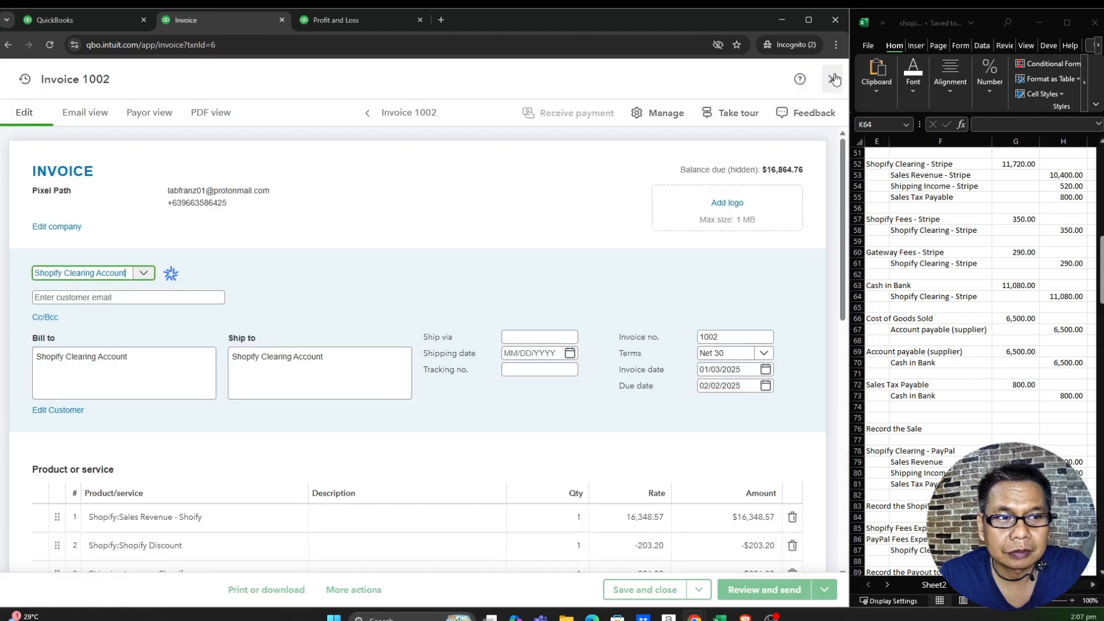
pyautogui.scroll(-3, 690, 463)
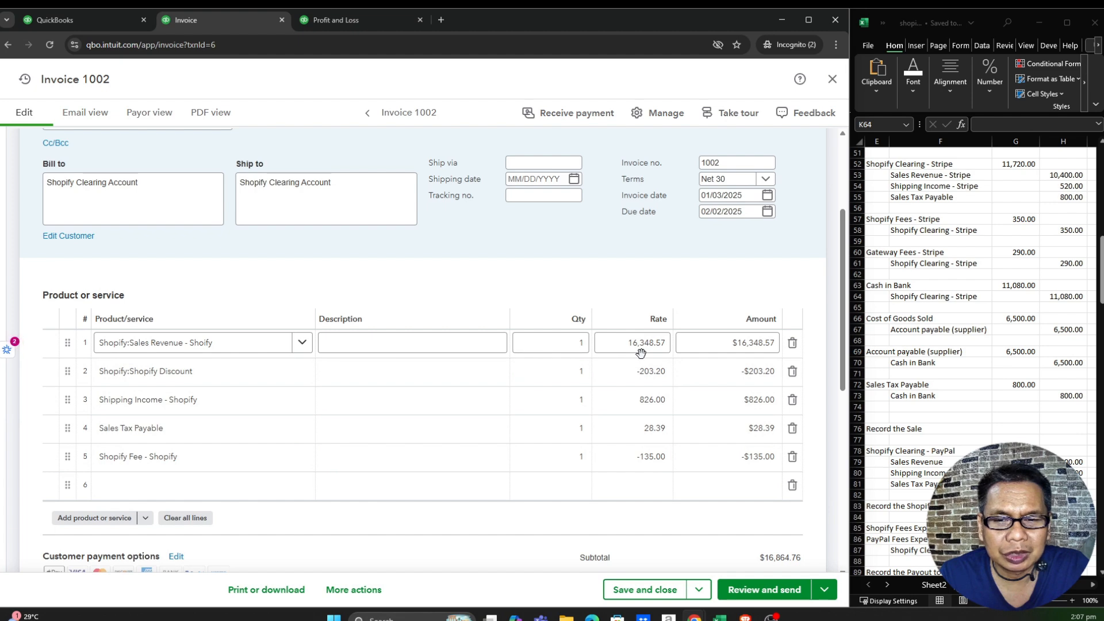
pyautogui.scroll(1, 648, 383)
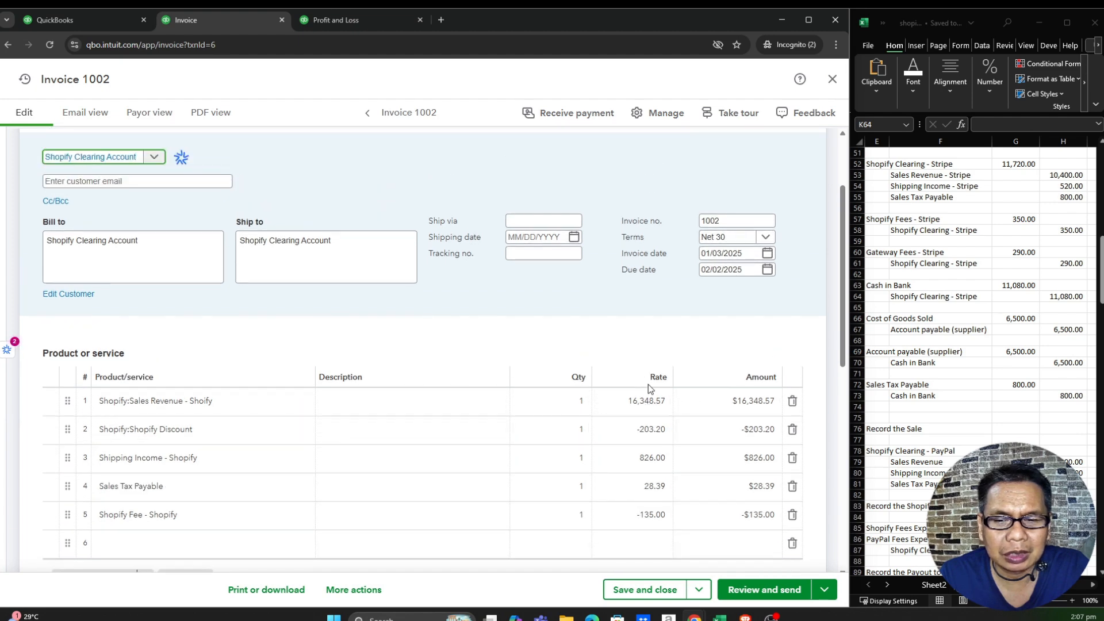
pyautogui.scroll(-1, 648, 384)
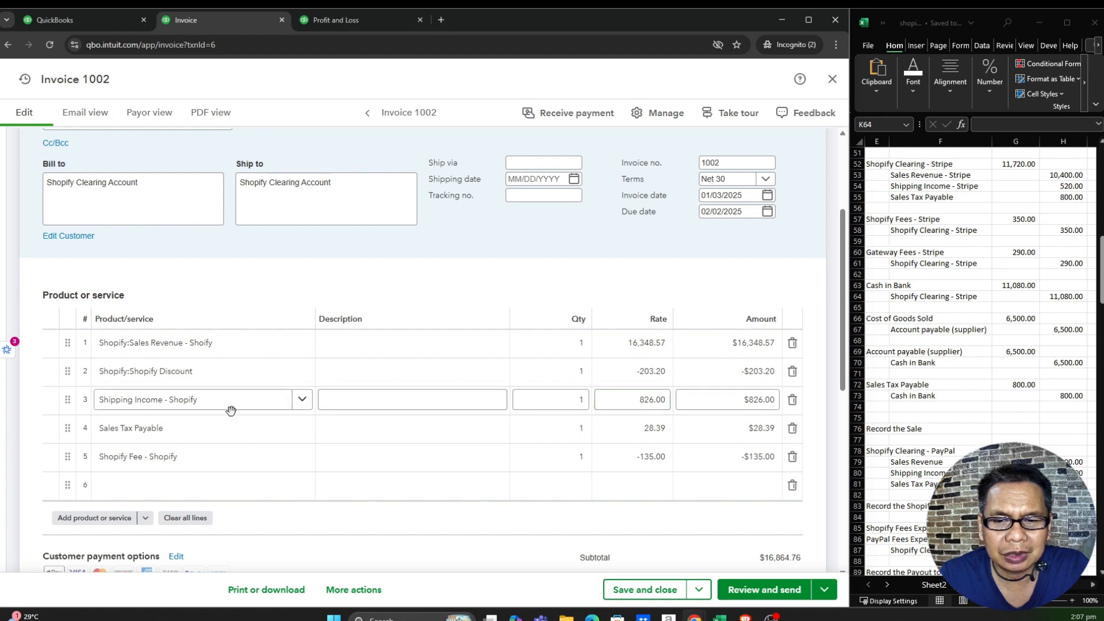
pyautogui.scroll(-4, 500, 437)
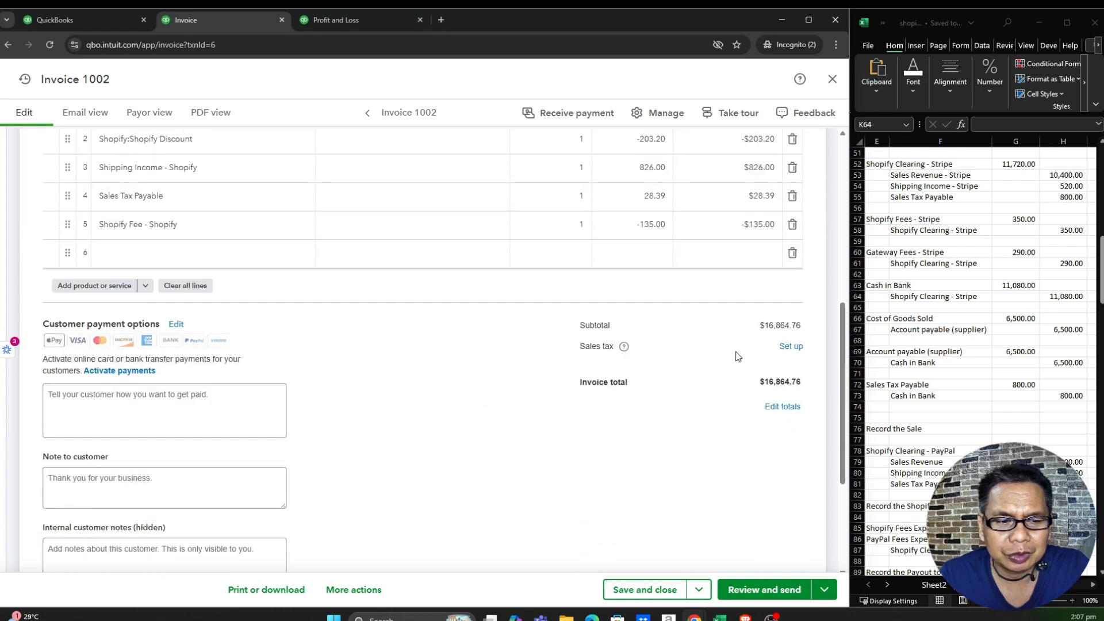
pyautogui.scroll(2, 501, 374)
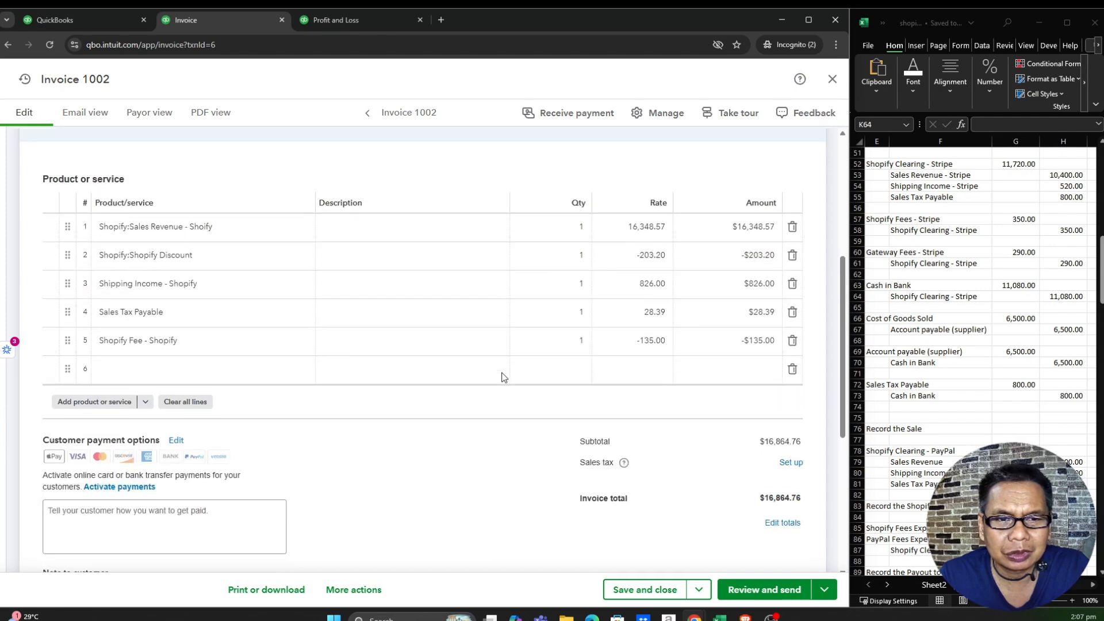
pyautogui.scroll(1, 502, 372)
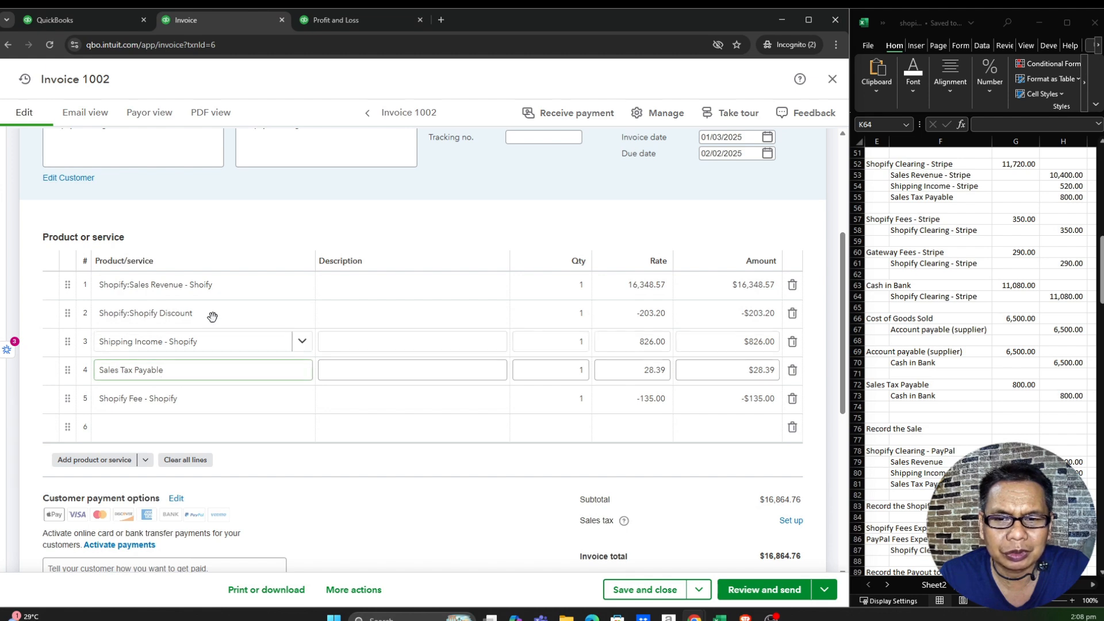
pyautogui.click(165, 345)
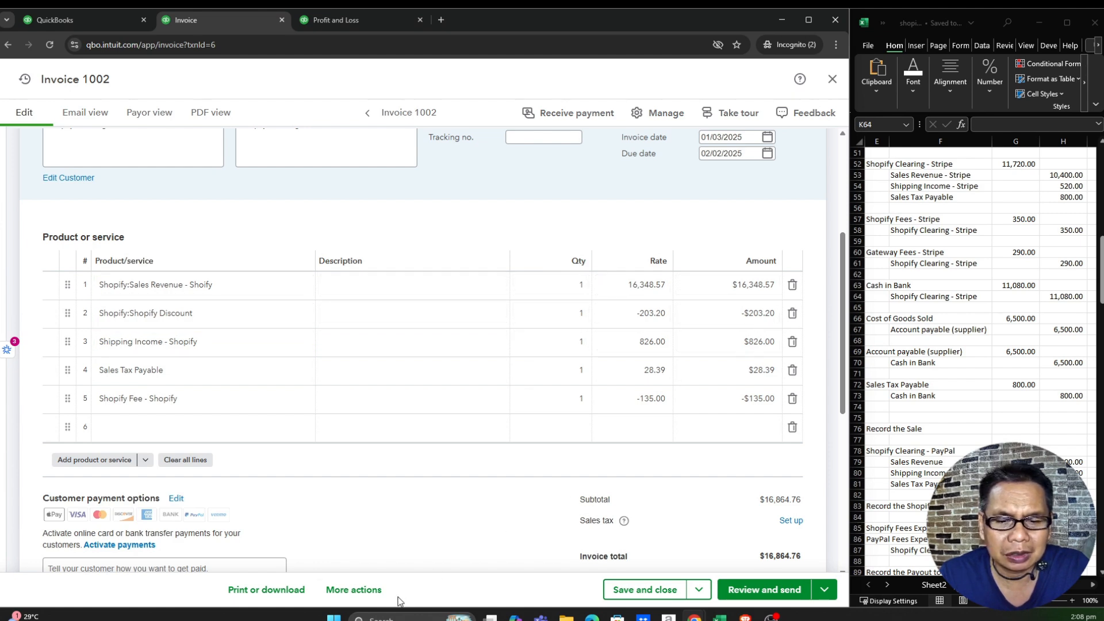
pyautogui.click(375, 592)
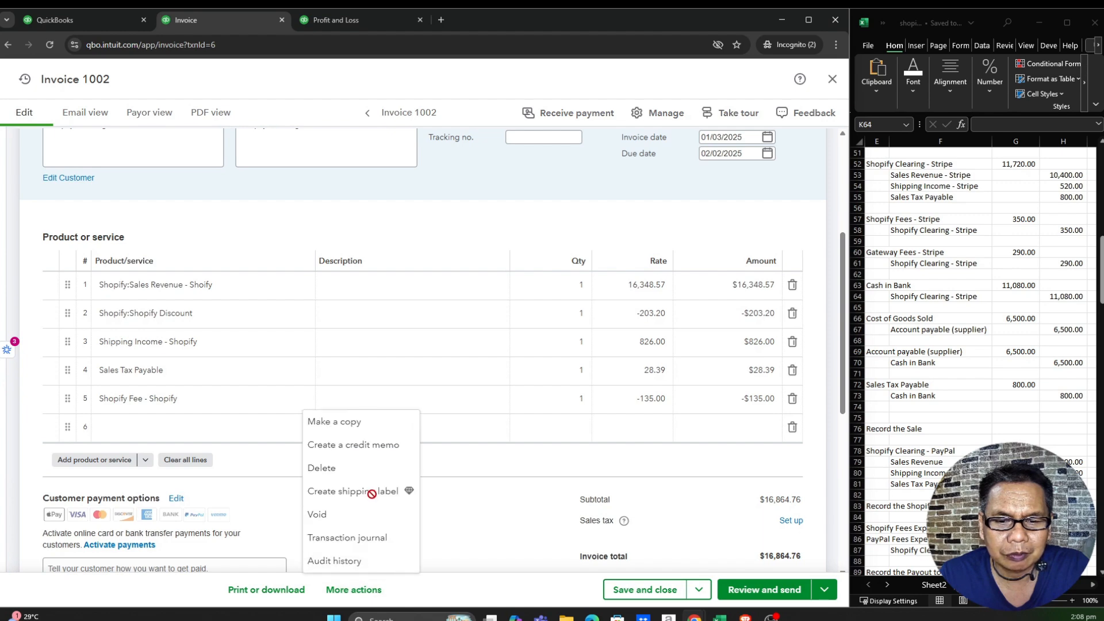
pyautogui.click(373, 477)
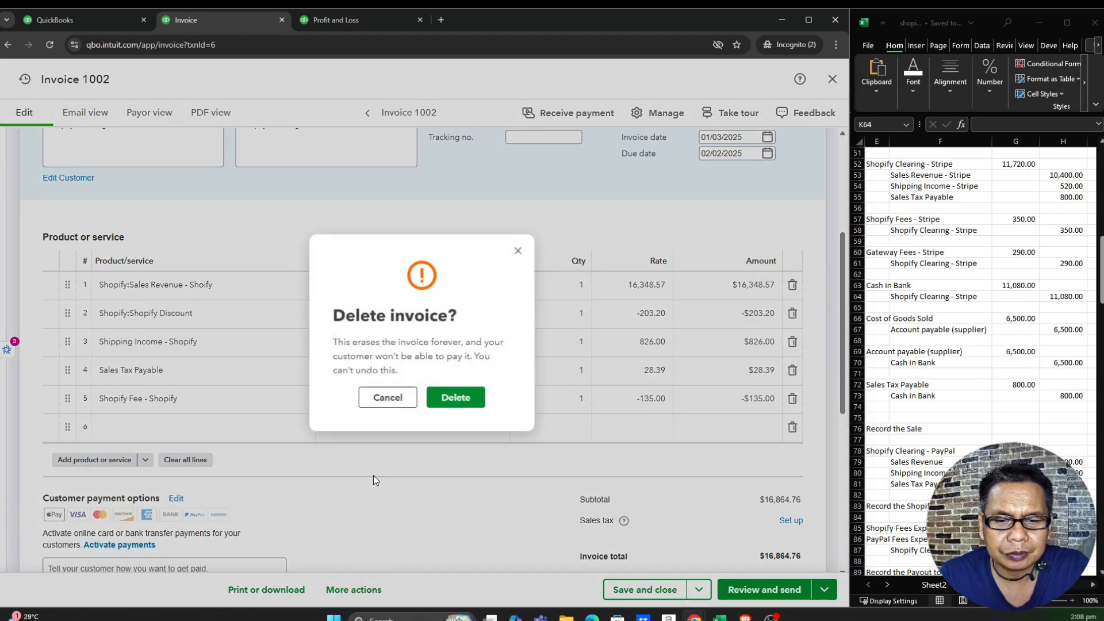
pyautogui.click(472, 405)
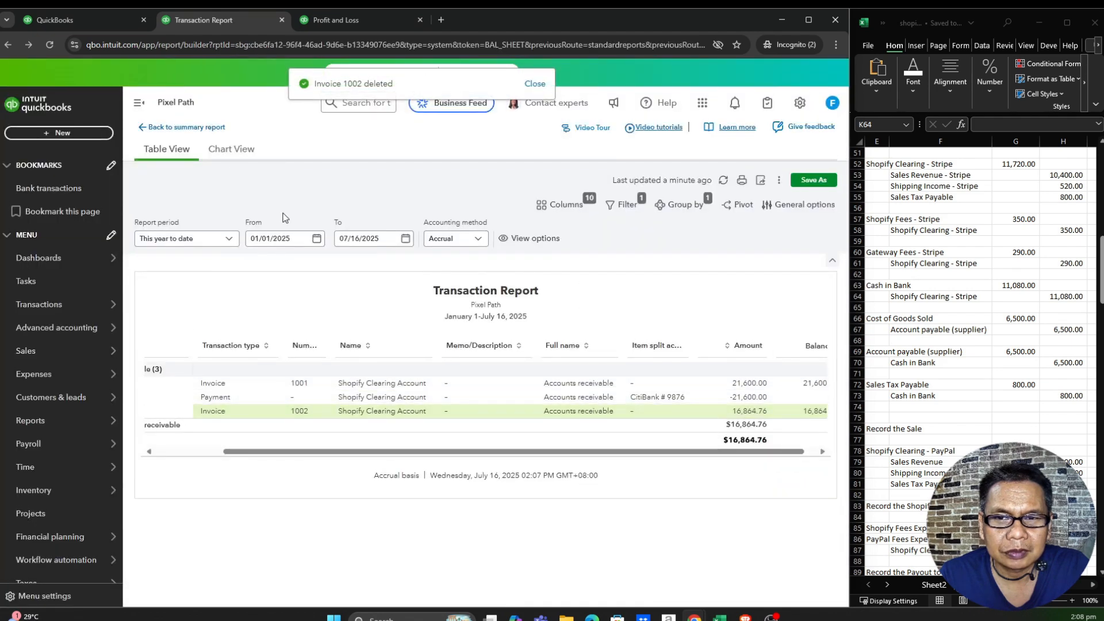
pyautogui.click(206, 127)
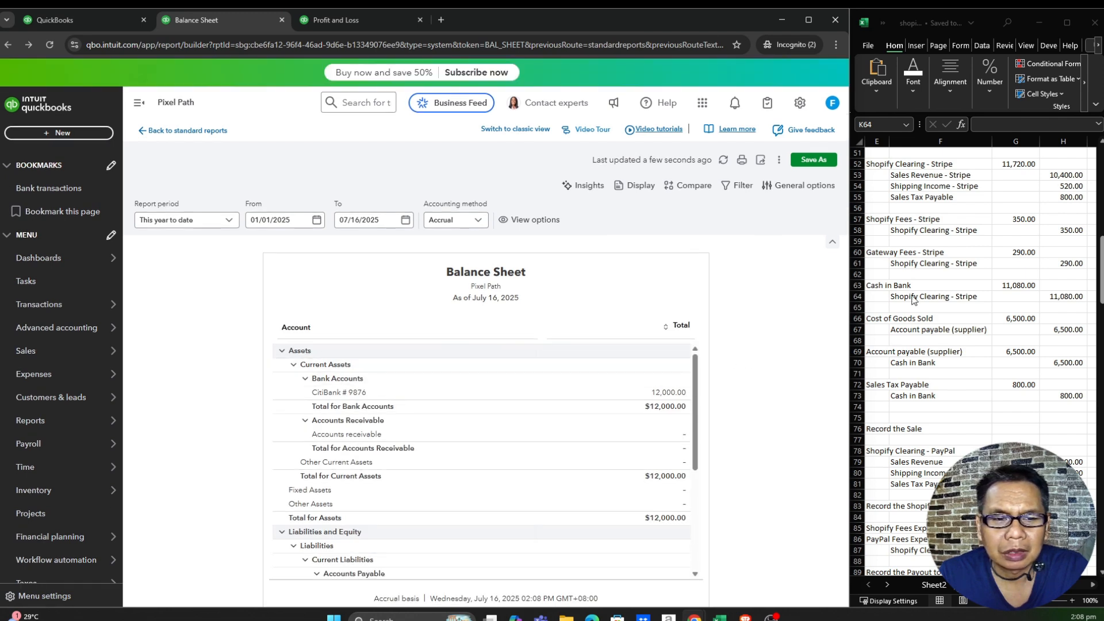
# Switch to the Excel worksheet and examine the Stripe journal entries and their amounts in rows 52 to 73.
pyautogui.click(886, 164)
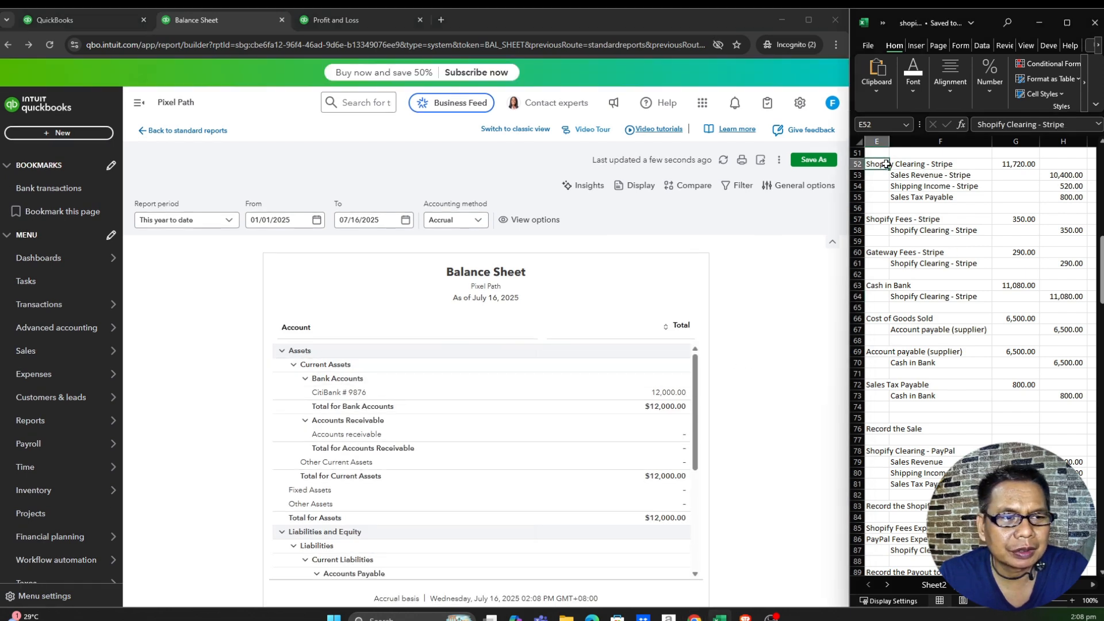
pyautogui.keyDown('shift'); pyautogui.click(917, 399); pyautogui.keyUp('shift')
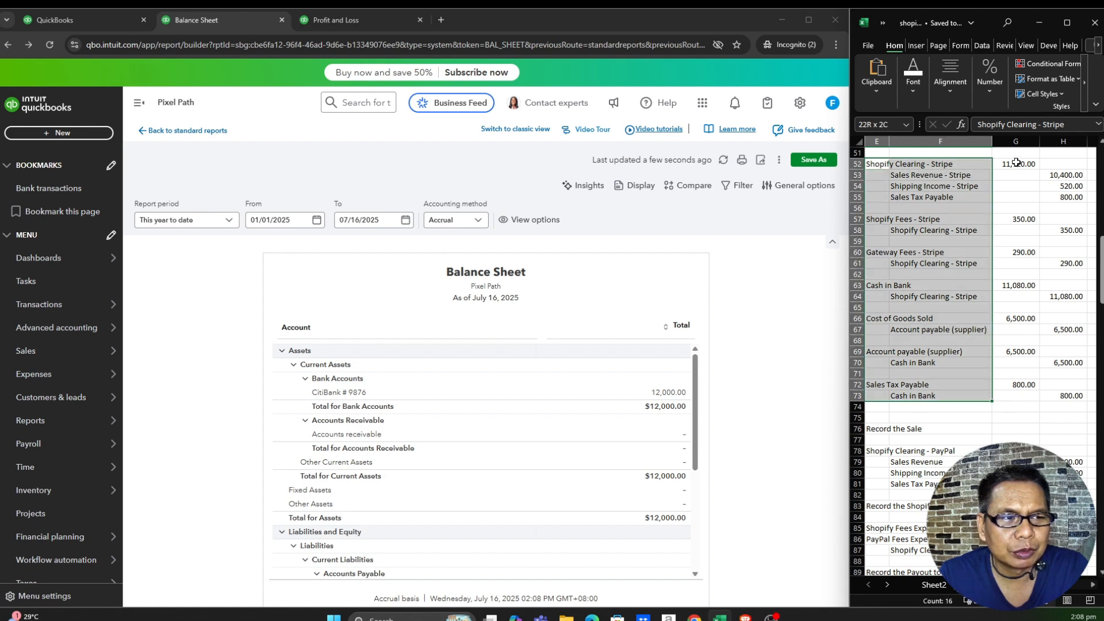
pyautogui.moveTo(1017, 163); pyautogui.dragTo(1084, 395)
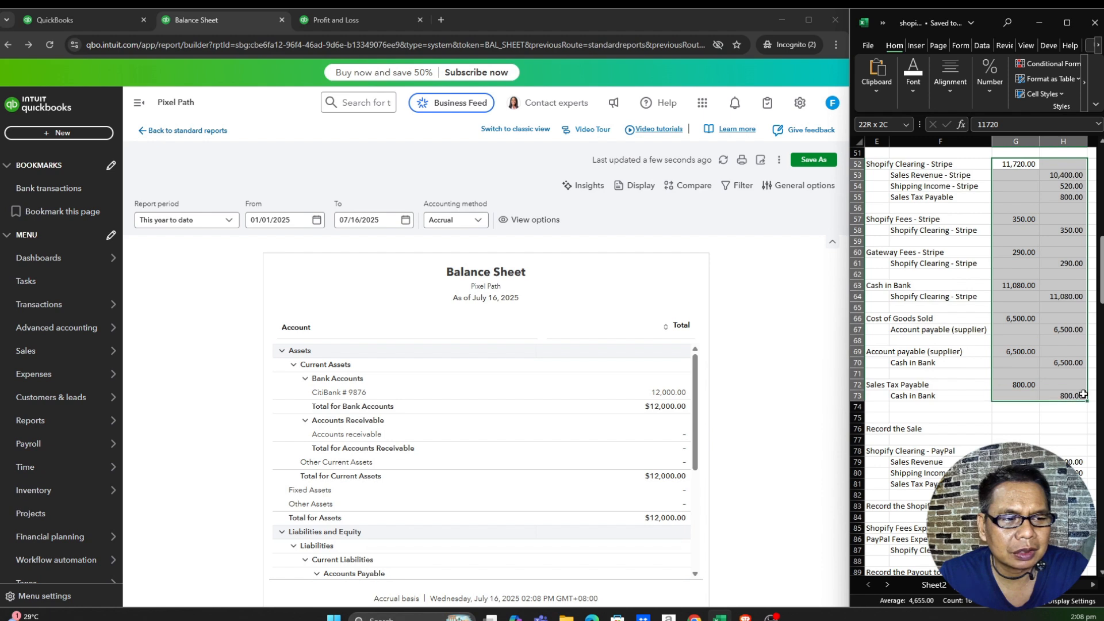
pyautogui.click(947, 166)
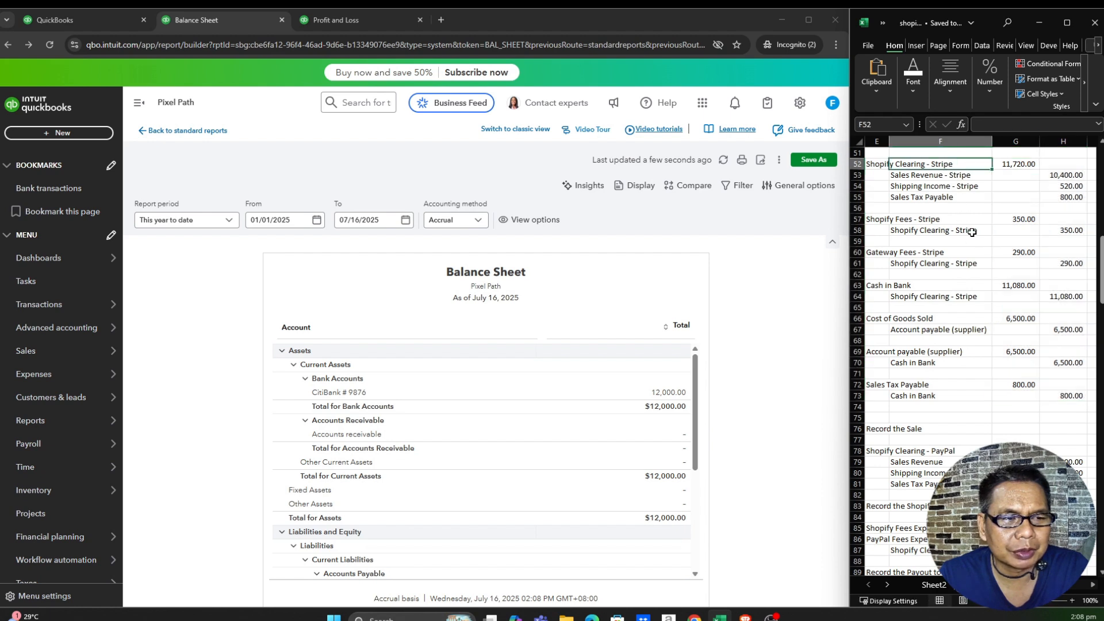
pyautogui.click(876, 164)
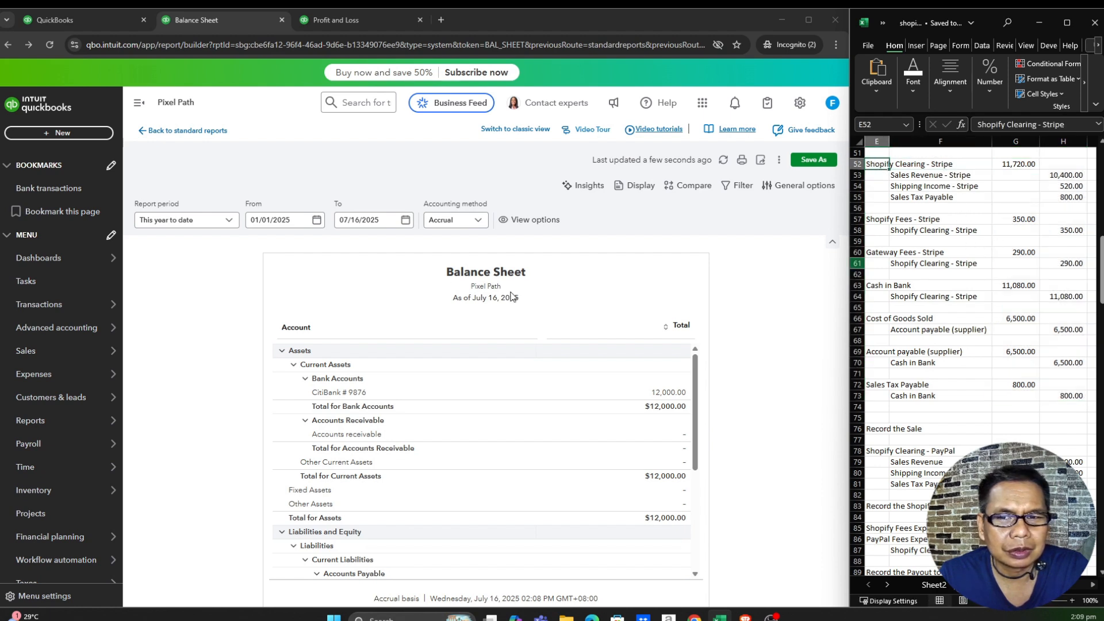
# Open the chart of accounts in QuickBooks and filter the account list by "sales".
pyautogui.click(77, 23)
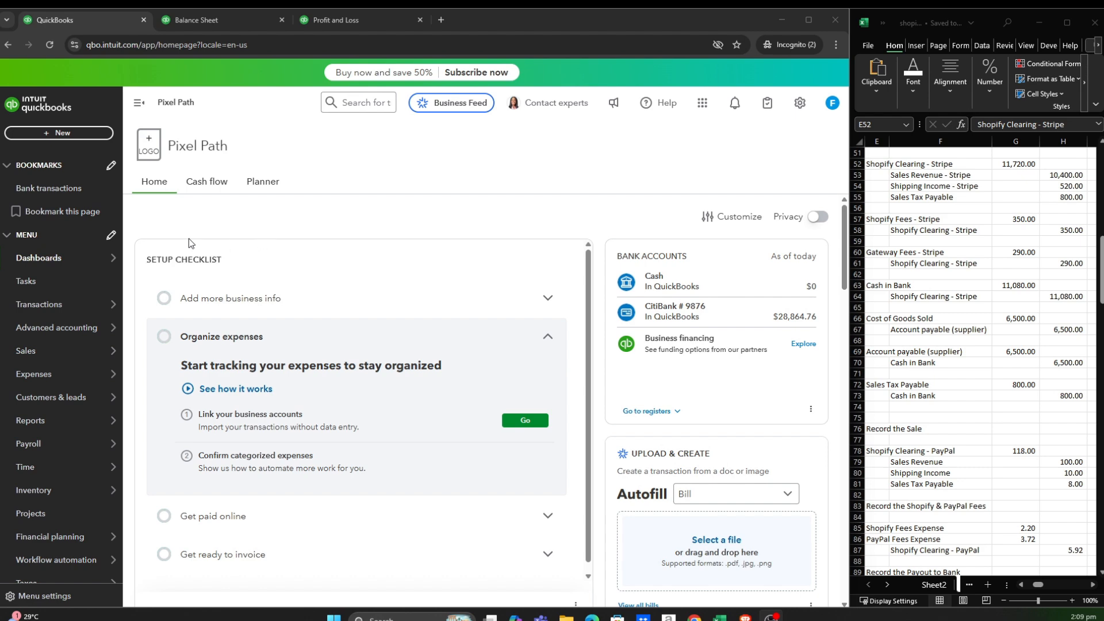
pyautogui.click(797, 109)
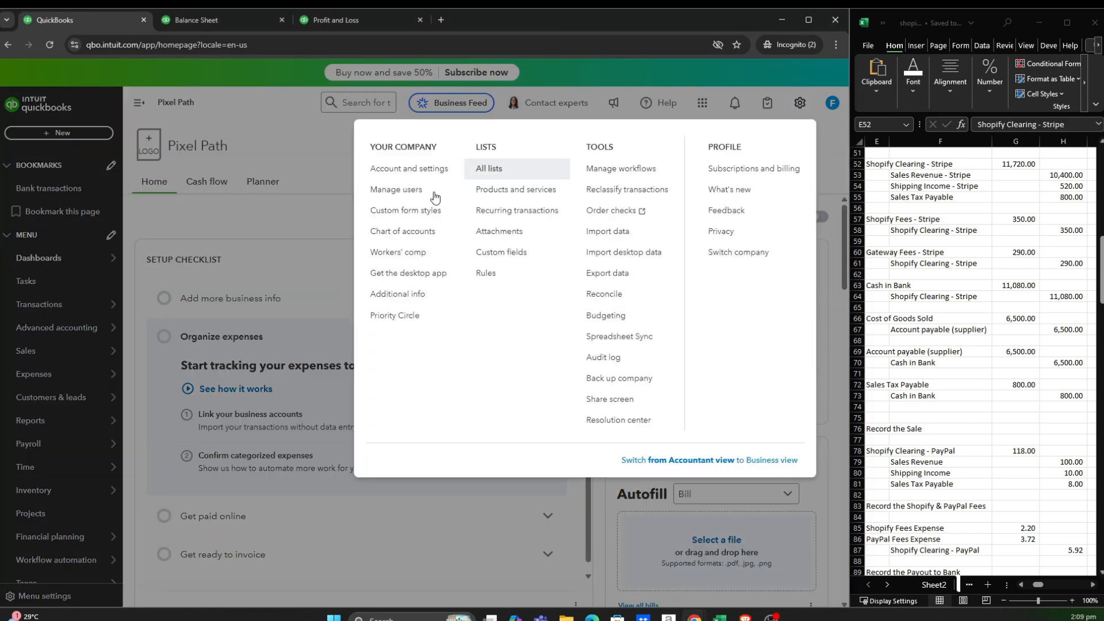
pyautogui.click(408, 237)
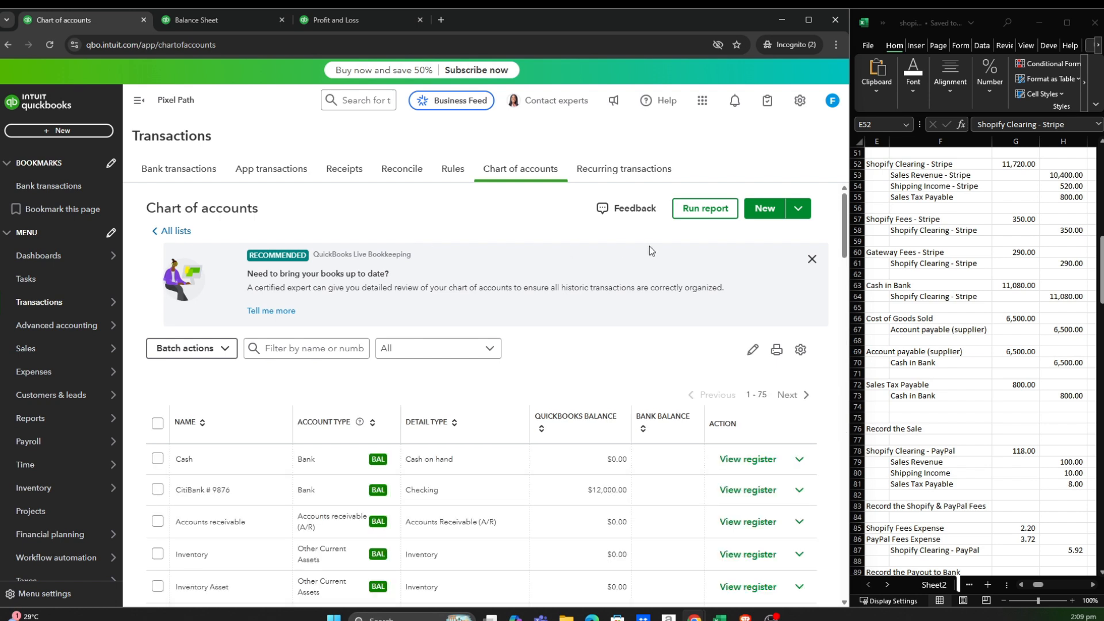
pyautogui.click(765, 210)
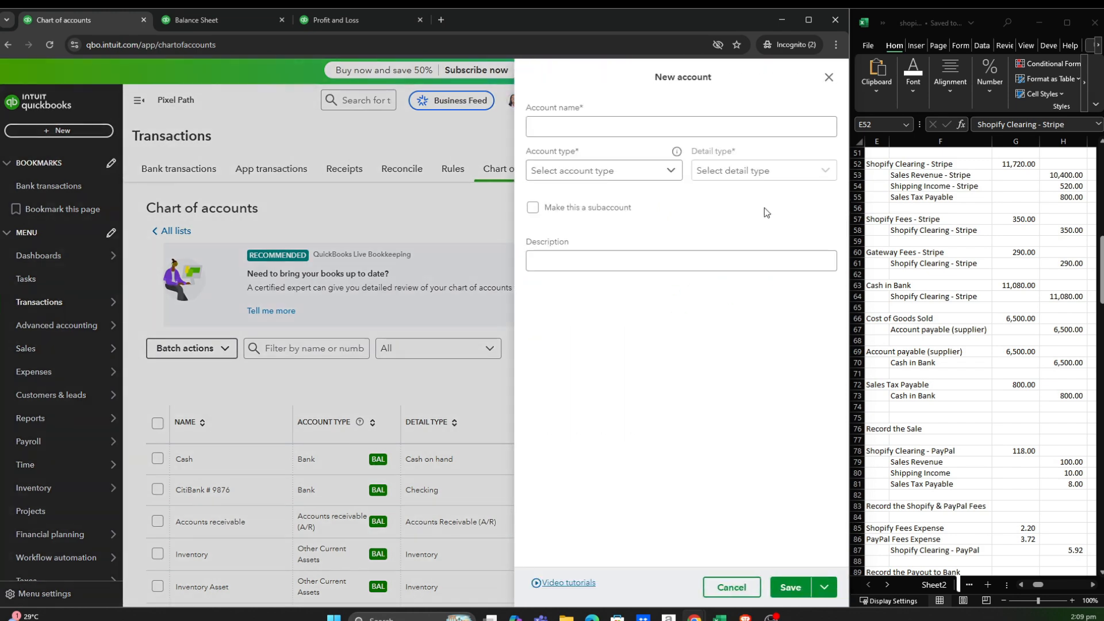
pyautogui.click(313, 350)
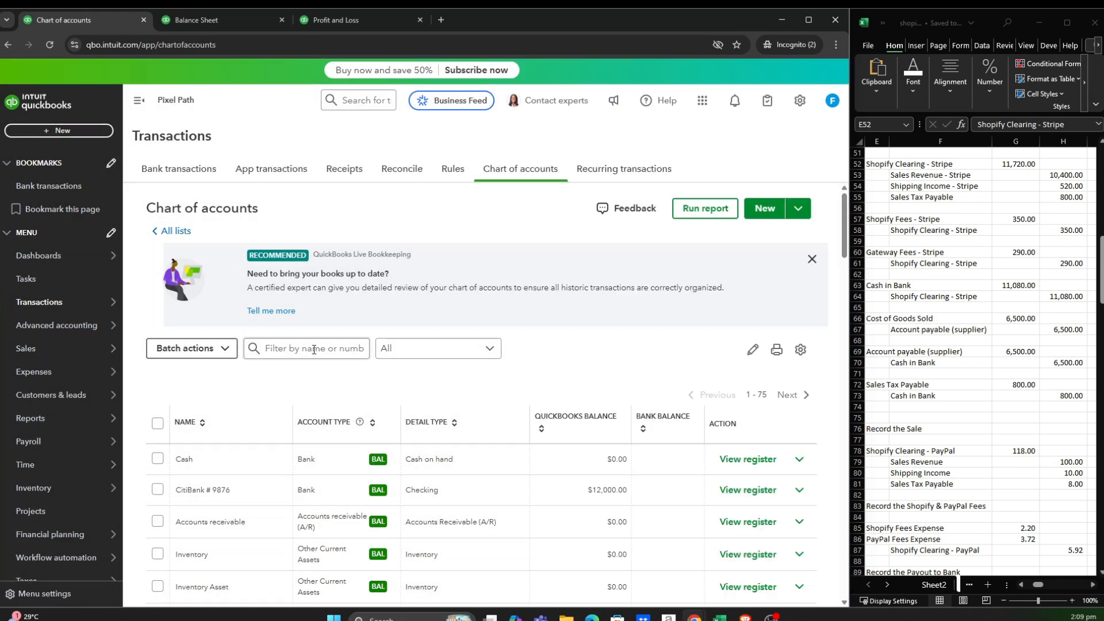
pyautogui.click(312, 345)
pyautogui.write('sales')
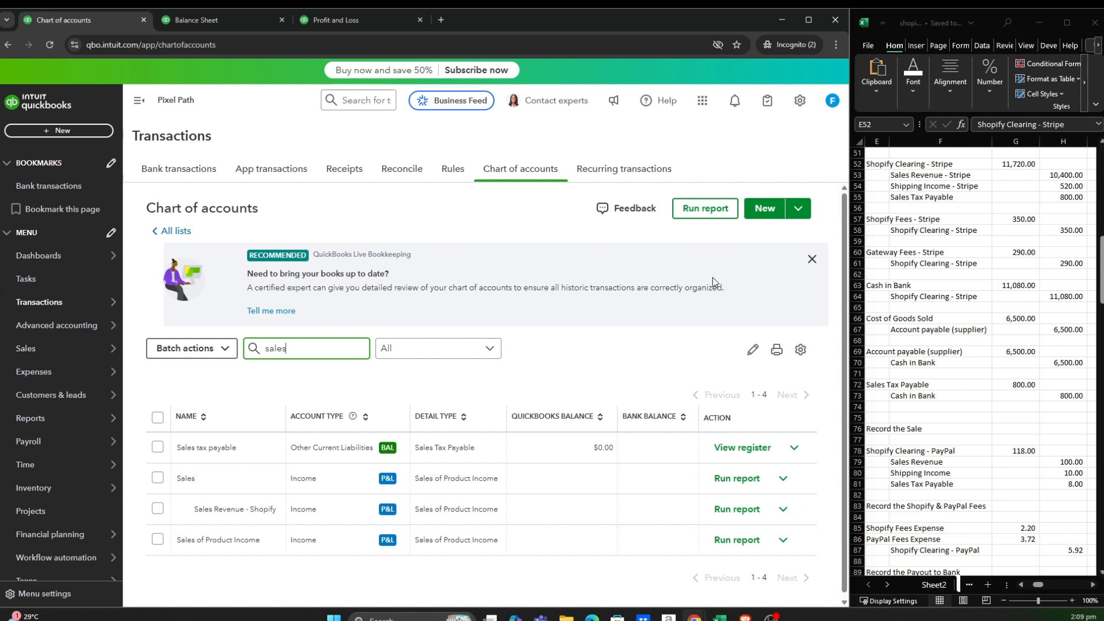
# Start a new account and name it Sales Revenue - Stripe, copying the name from cell F53 of the worksheet.
pyautogui.click(765, 210)
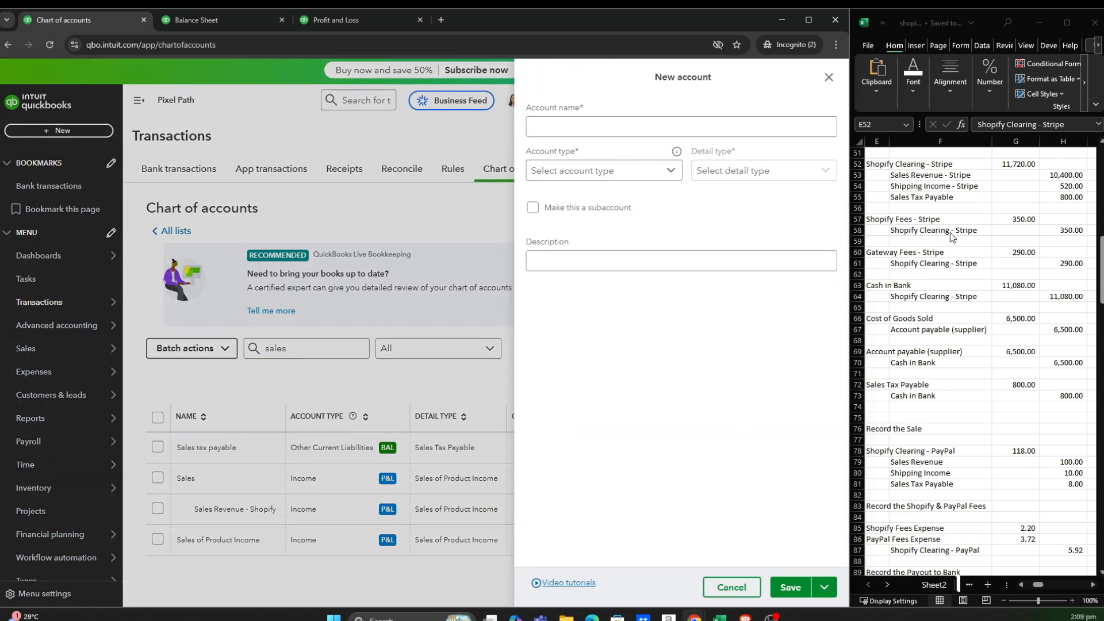
pyautogui.click(916, 177)
pyautogui.hotkey('ctrl', 'c')
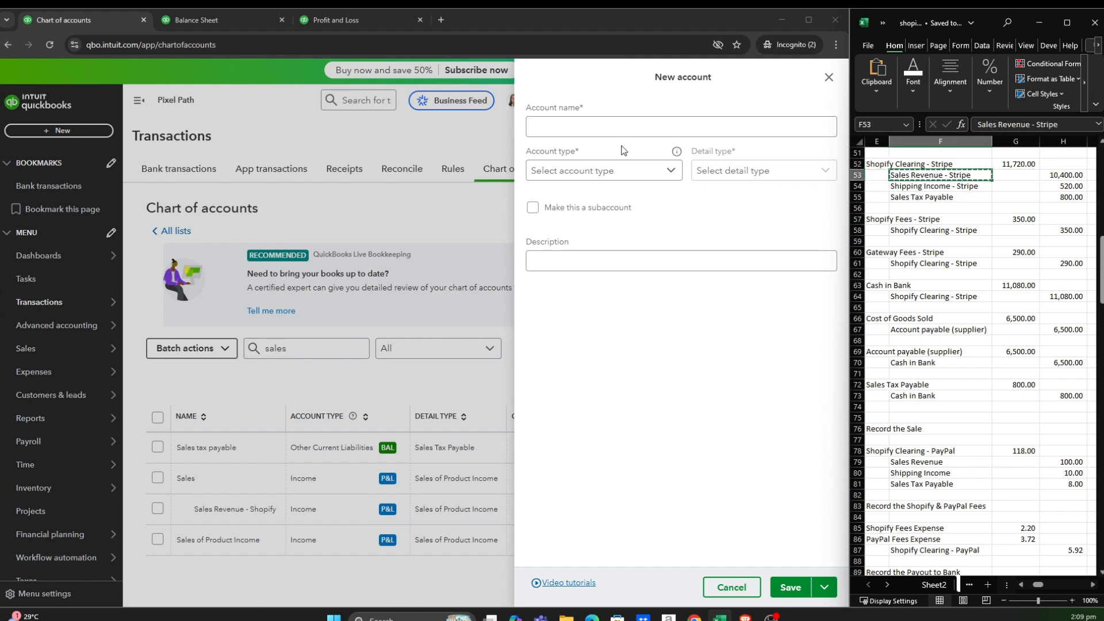
pyautogui.click(599, 125)
pyautogui.hotkey('ctrl', 'v')
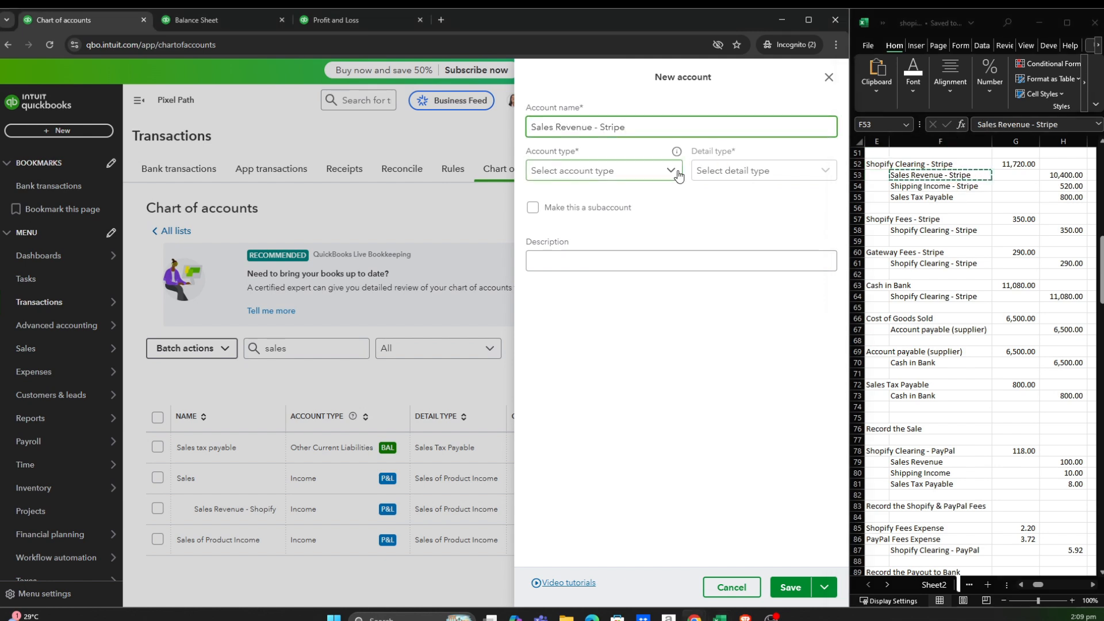
# Set the new account's type to Income and its detail type to Sales of Product Income.
pyautogui.click(680, 176)
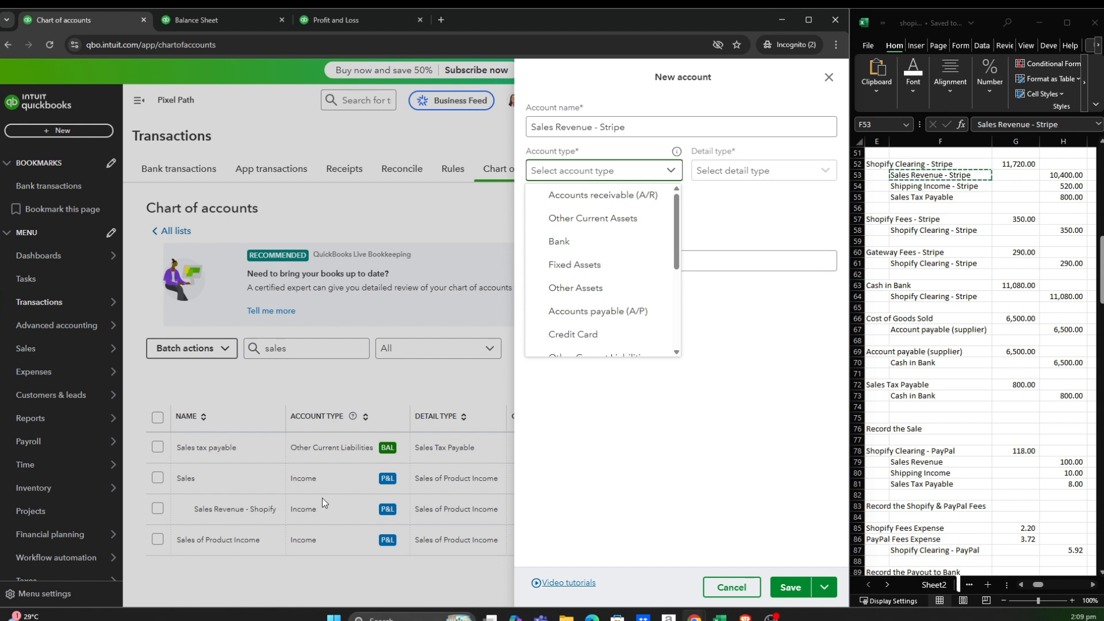
pyautogui.scroll(-3, 604, 276)
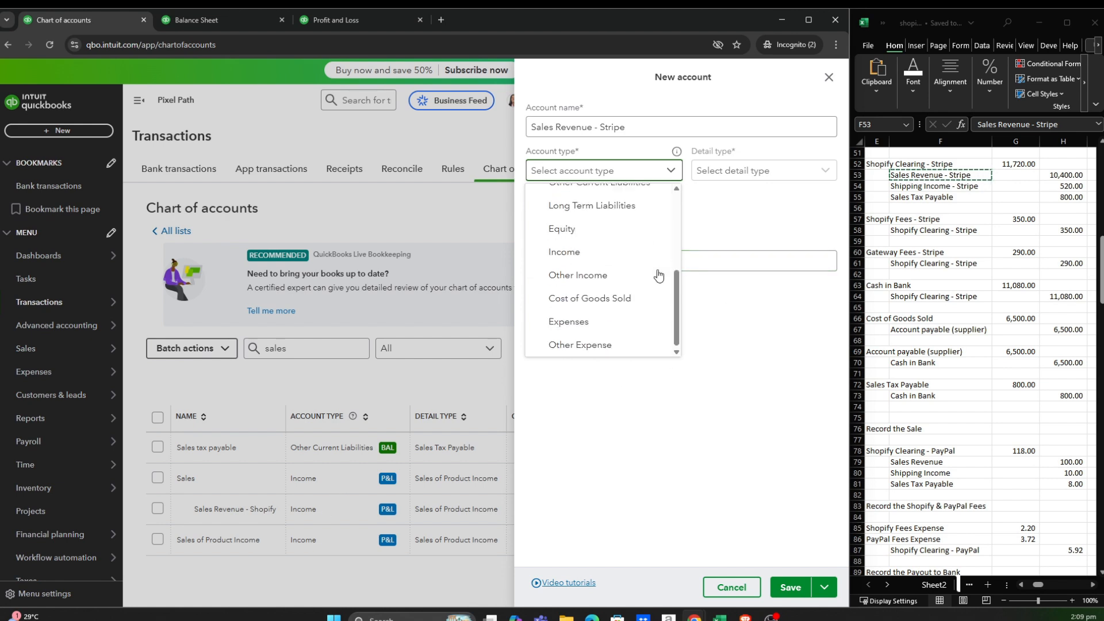
pyautogui.click(601, 256)
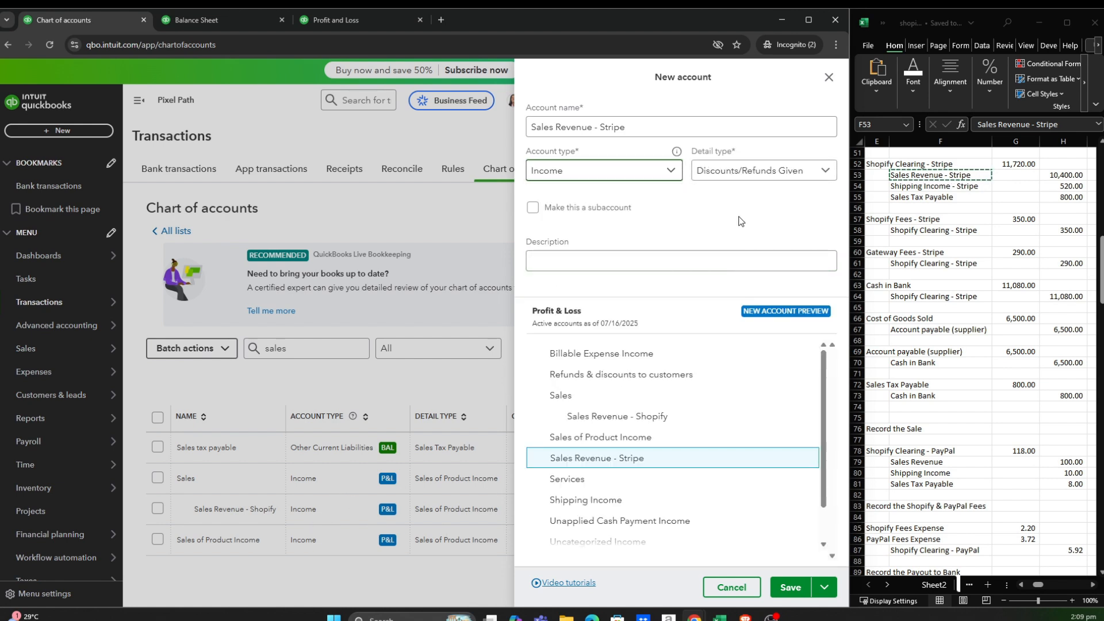
pyautogui.click(823, 173)
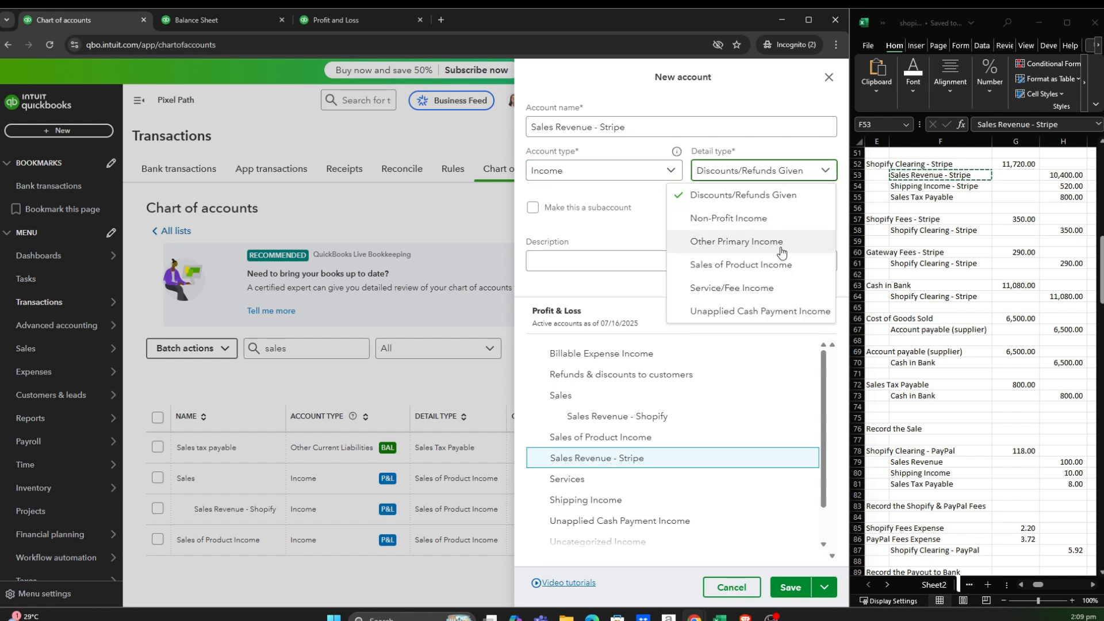
pyautogui.click(748, 266)
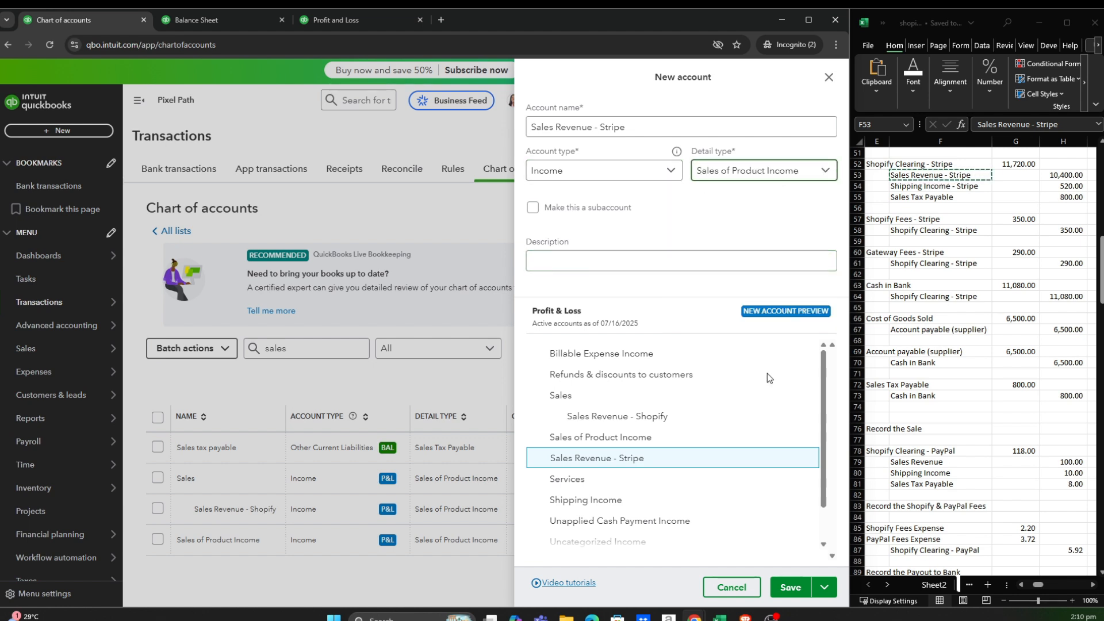
# Make Sales Revenue - Stripe a subaccount of Sales and save the account.
pyautogui.click(533, 208)
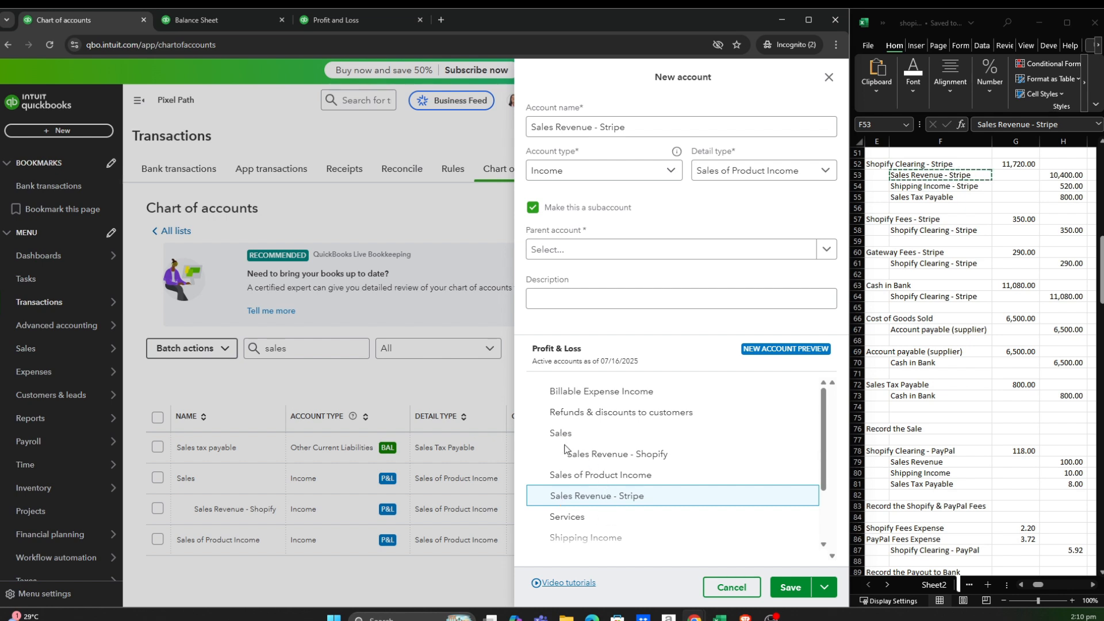
pyautogui.click(827, 249)
pyautogui.click(718, 330)
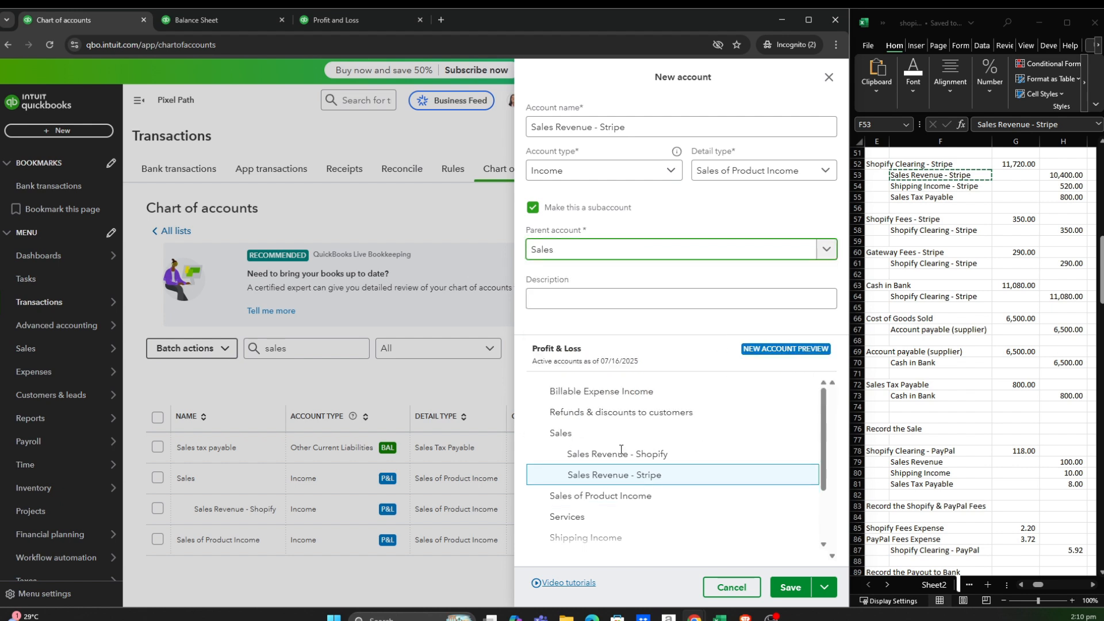
pyautogui.click(792, 589)
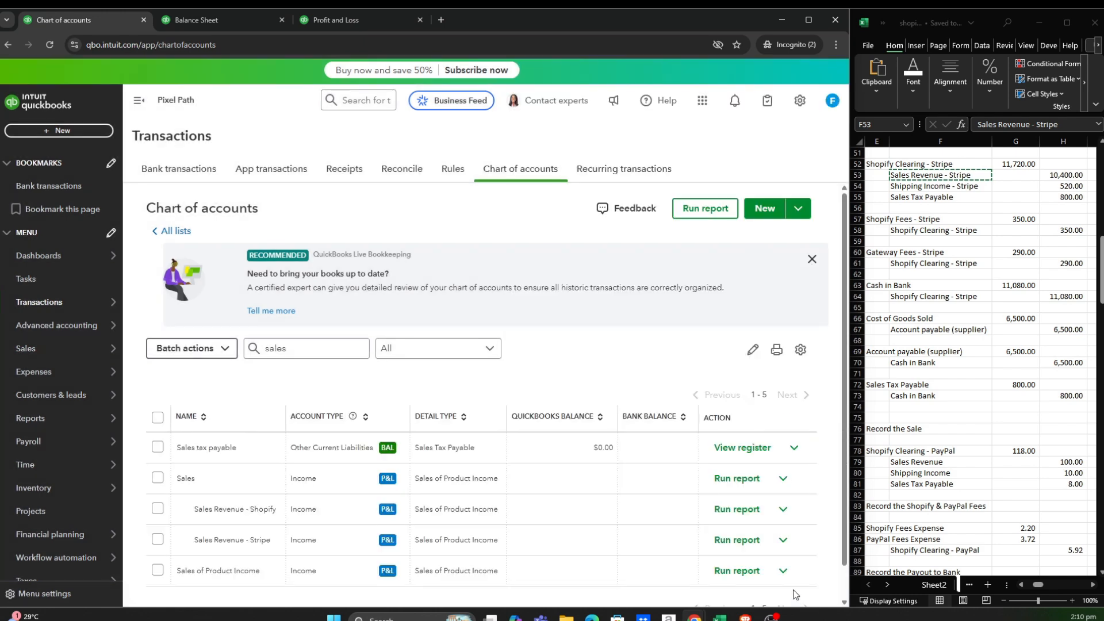
# Select Shipping Income - Stripe in the worksheet and look for shipping accounts by filtering the chart of accounts by "ship".
pyautogui.click(892, 184)
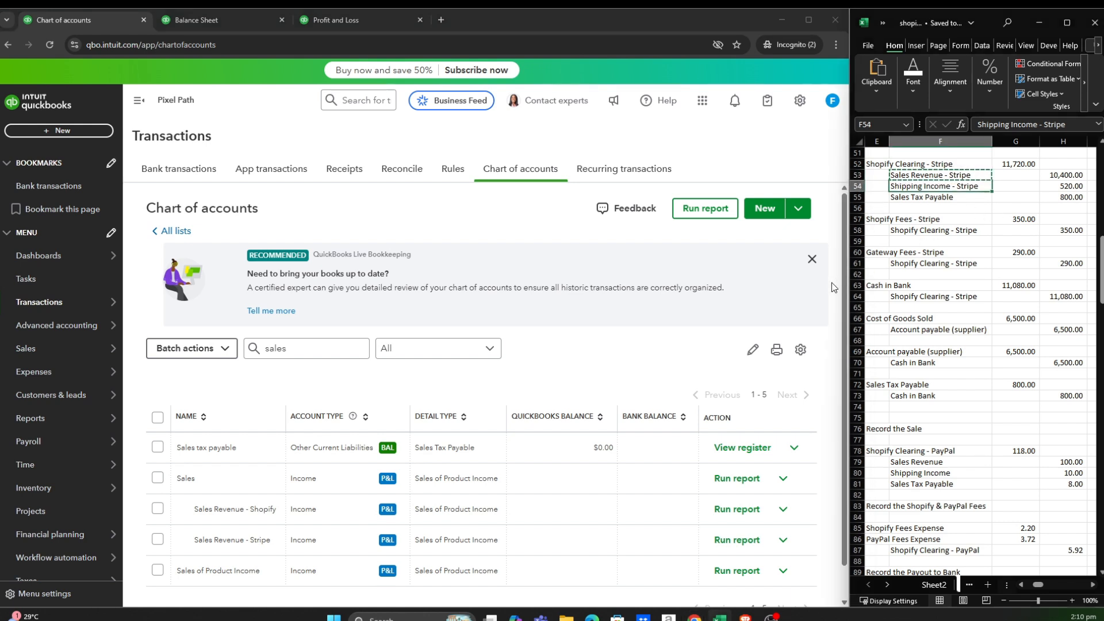
pyautogui.doubleClick(314, 350)
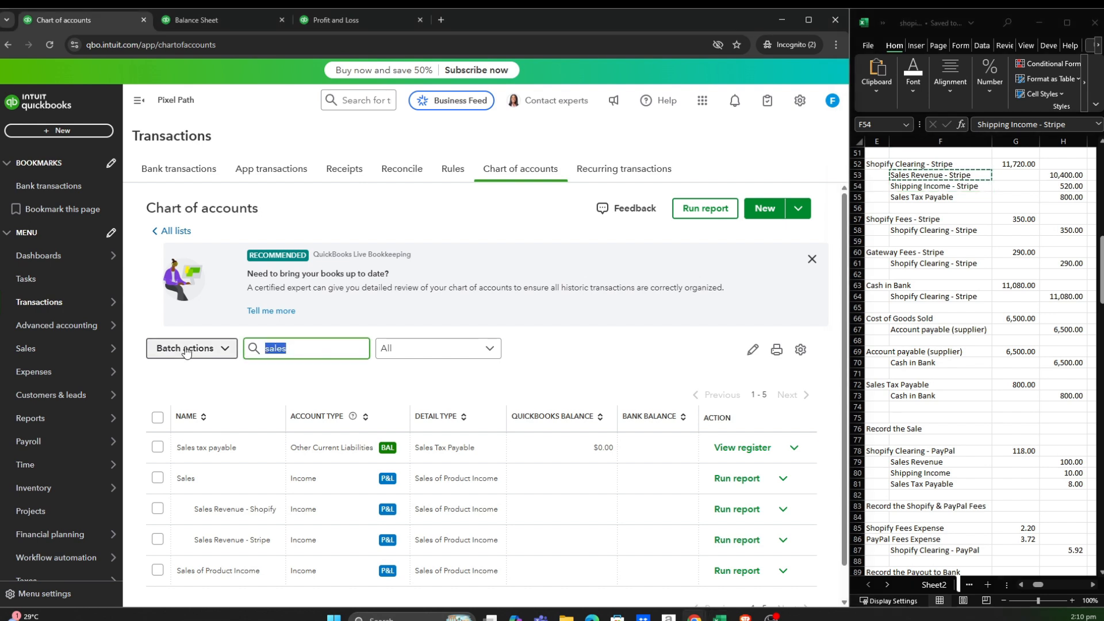
pyautogui.write('ship')
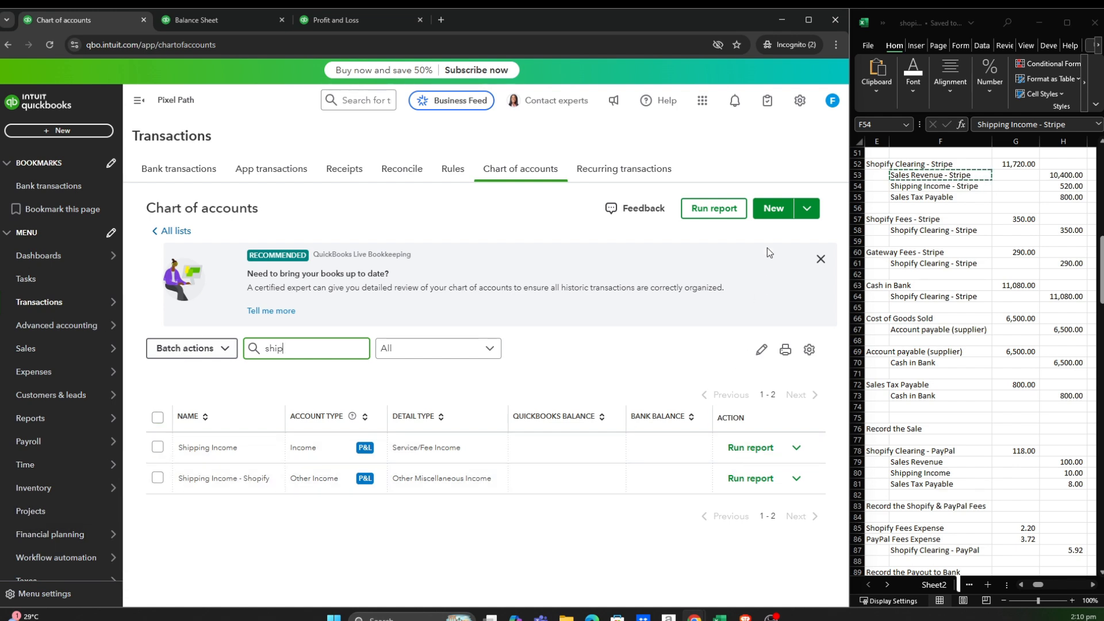
# Start a new account and name it Shipping Income - Stripe, copying the name from cell F54 of the worksheet.
pyautogui.click(774, 209)
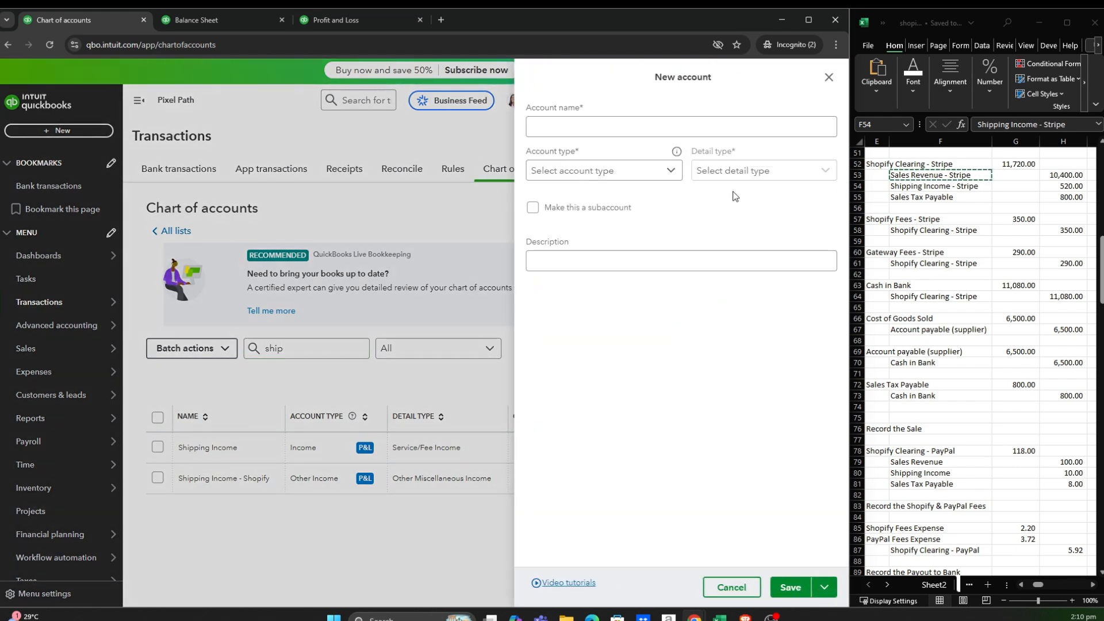
pyautogui.click(944, 191)
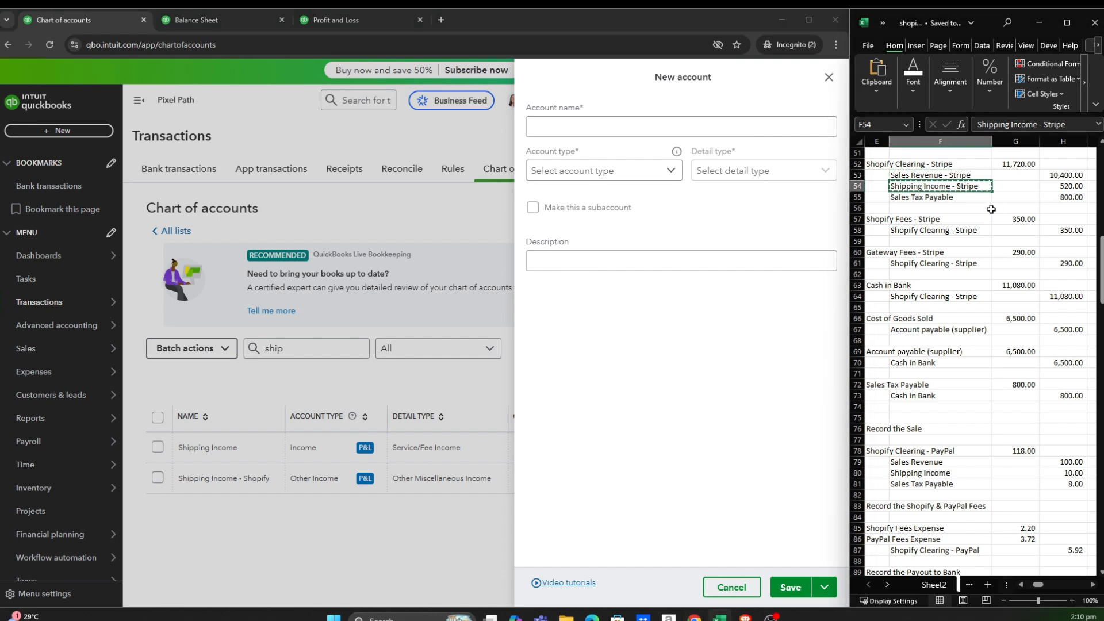
pyautogui.click(622, 127)
pyautogui.hotkey('ctrl', 'v')
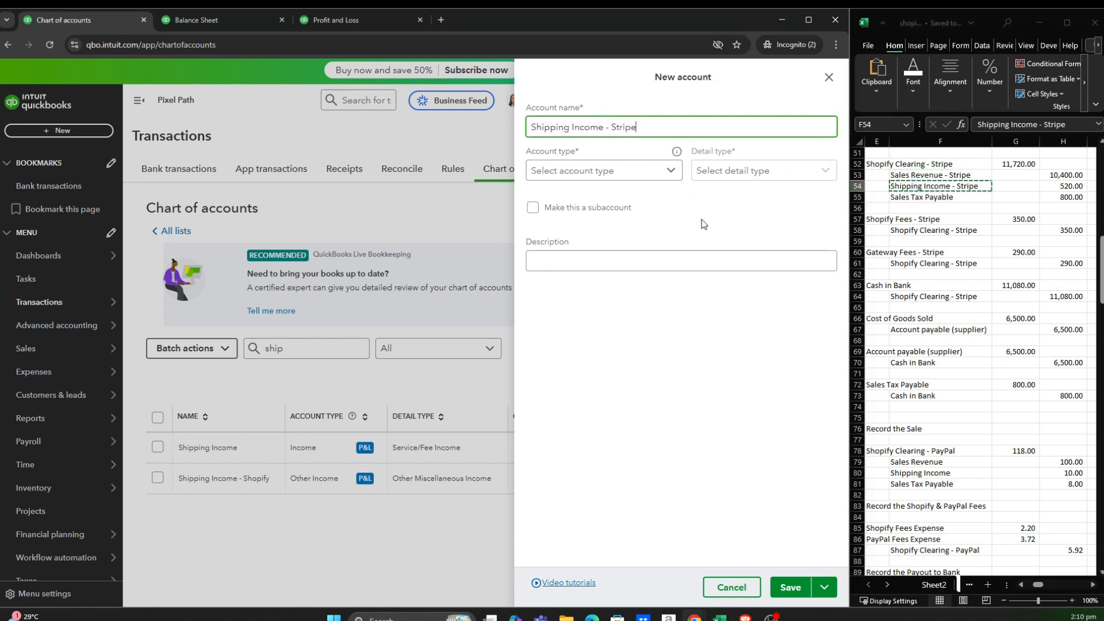
# Assign Shipping Income - Stripe the Other Income type and Other Miscellaneous Income detail type, and save the account.
pyautogui.click(670, 172)
pyautogui.scroll(-3, 608, 291)
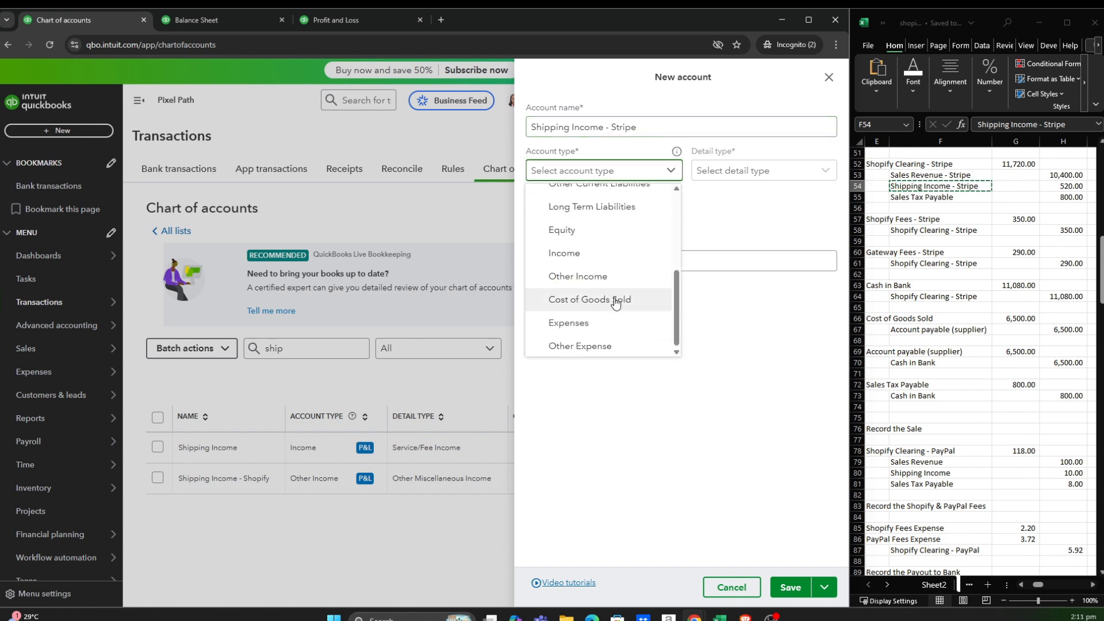
pyautogui.click(608, 278)
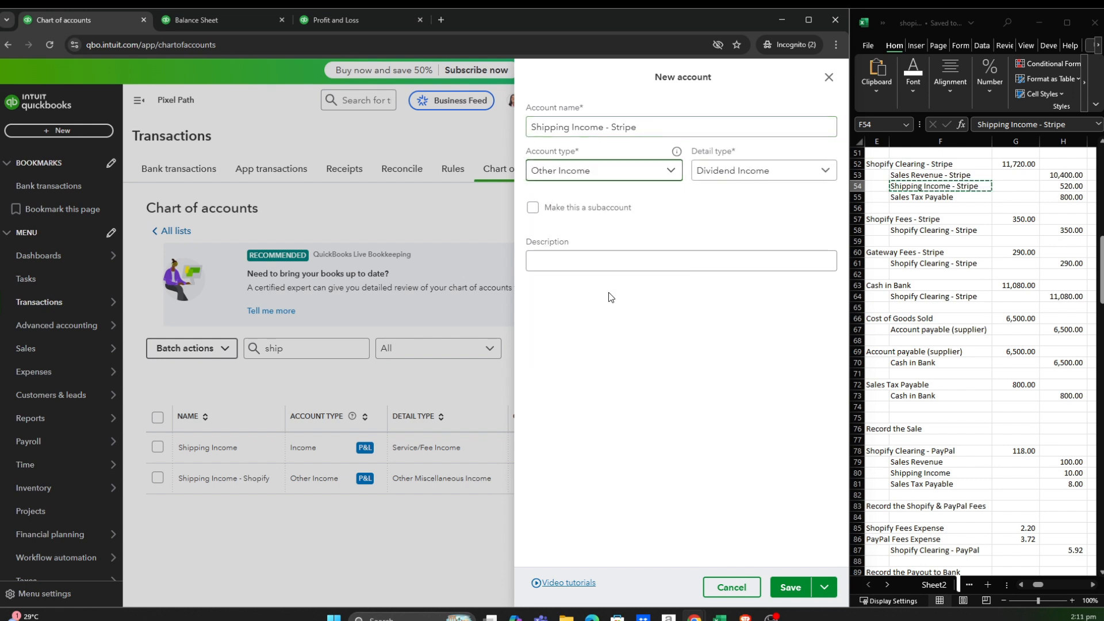
pyautogui.click(825, 171)
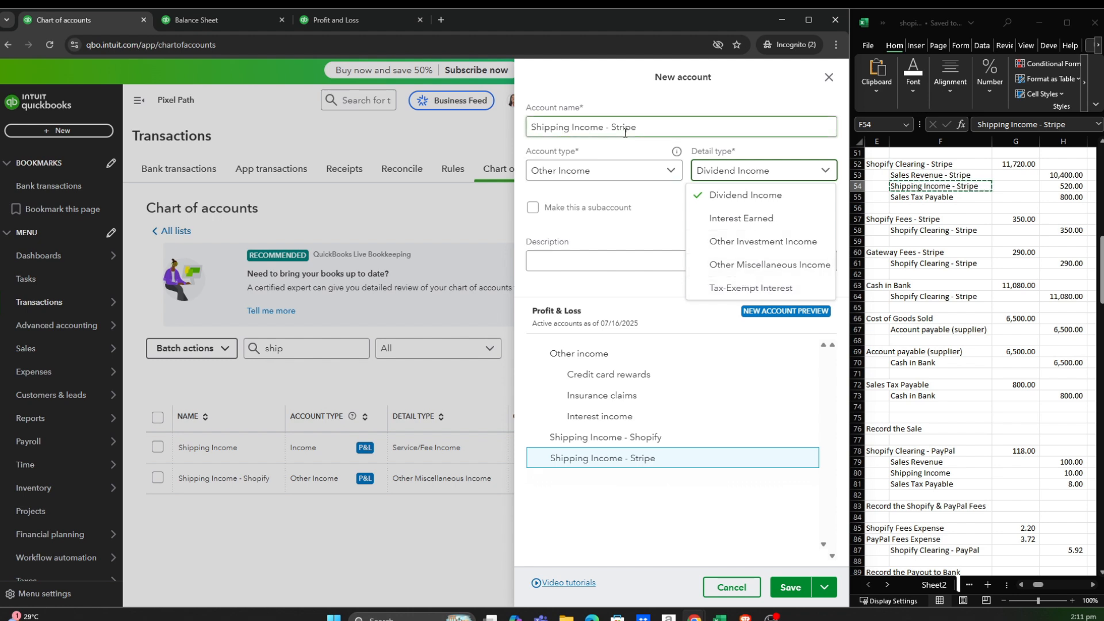
pyautogui.click(762, 266)
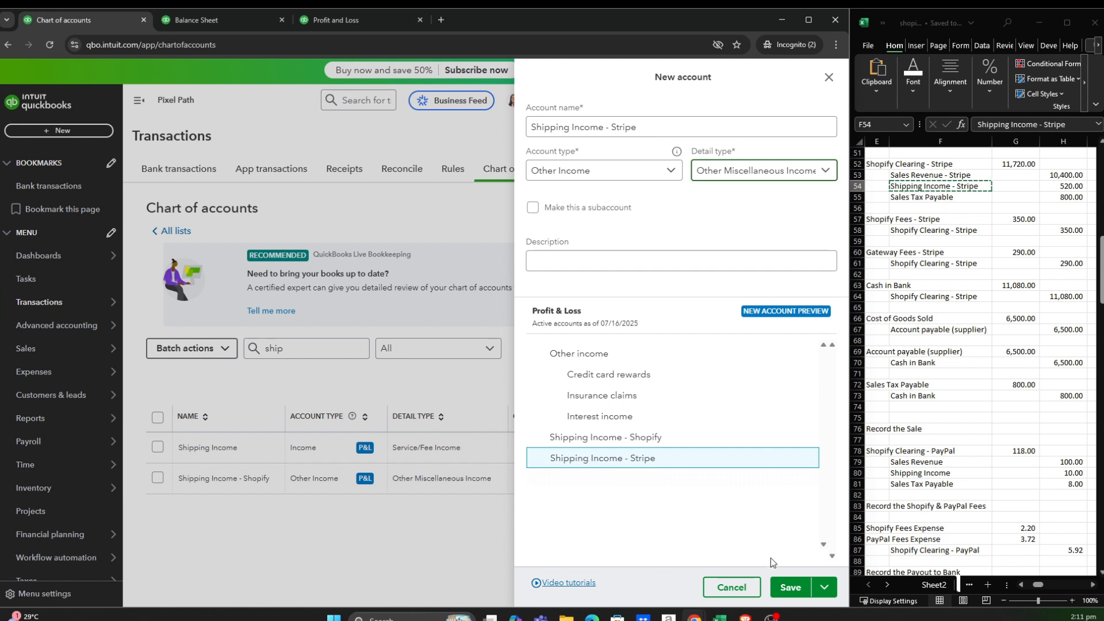
pyautogui.click(783, 588)
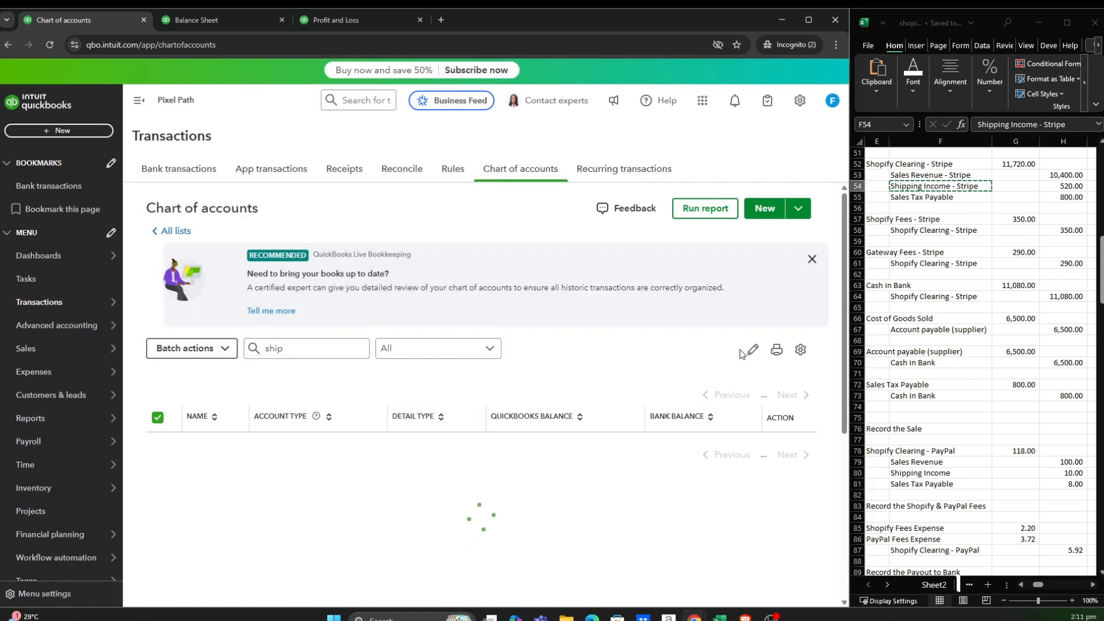
# Copy the Shopify Fees - Stripe name from cell E57 and filter the chart of accounts by "fee".
pyautogui.click(875, 220)
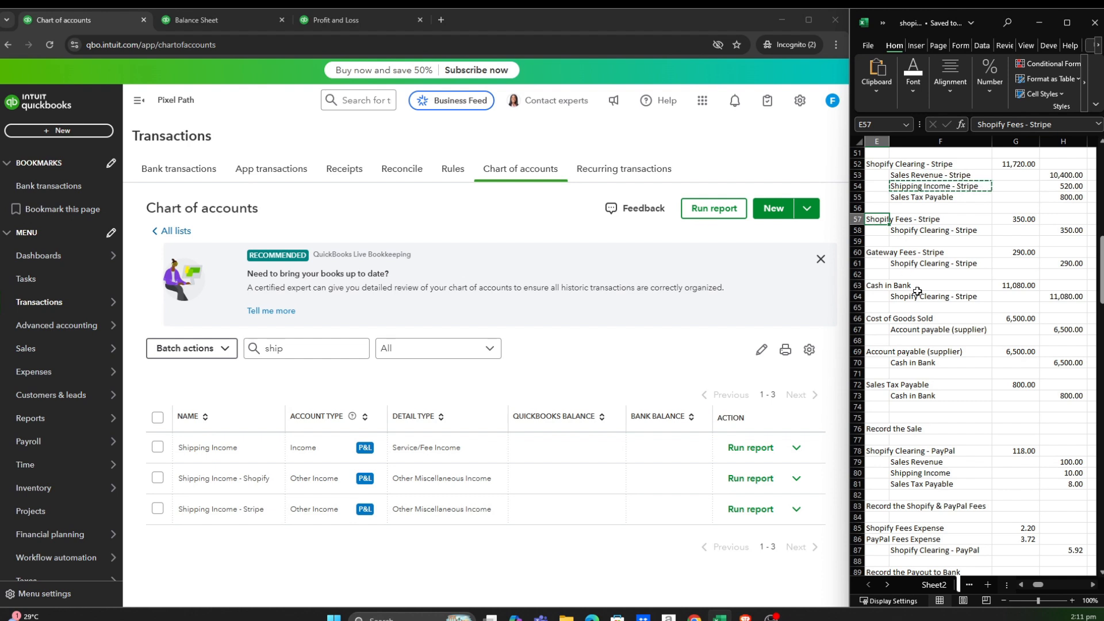
pyautogui.hotkey('ctrl', 'c')
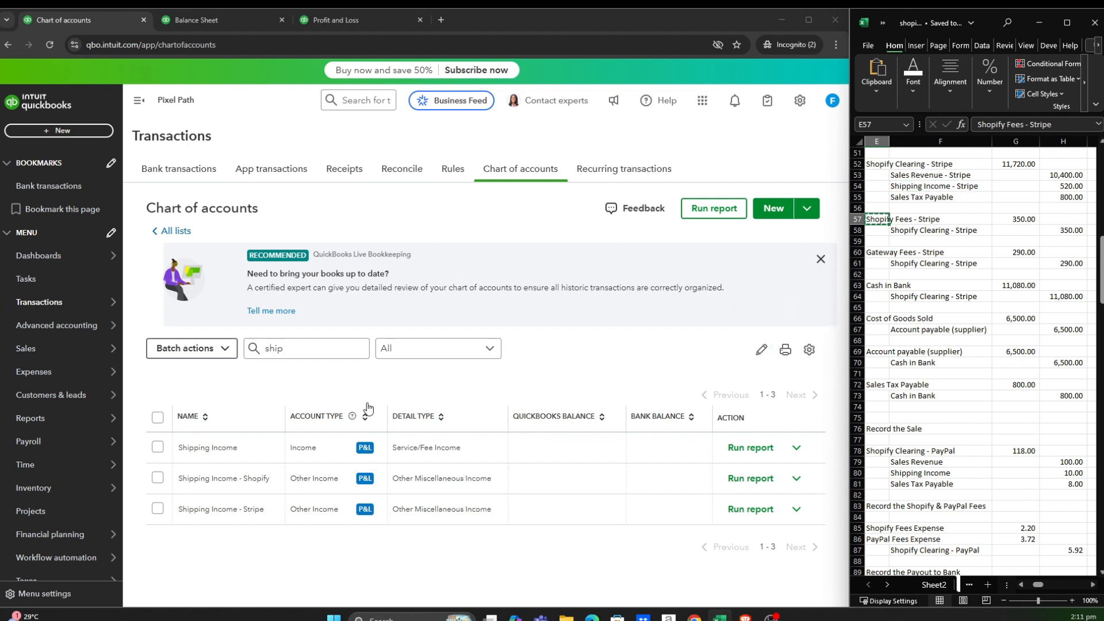
pyautogui.moveTo(313, 348); pyautogui.dragTo(227, 350)
pyautogui.write('f')
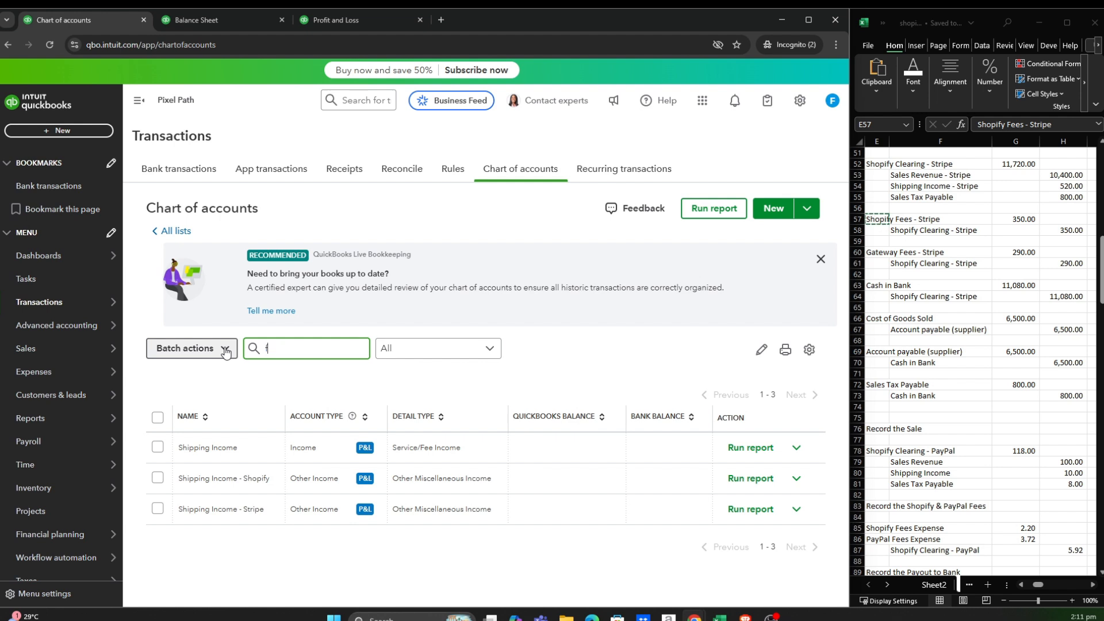
pyautogui.write('ee')
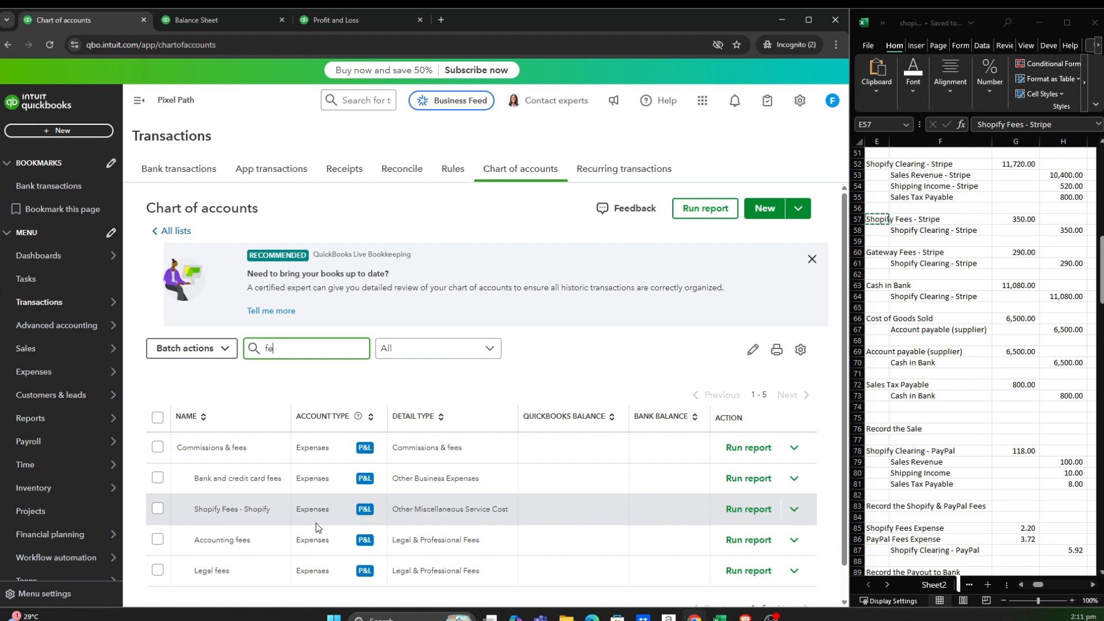
# Replace the account list filter with "shopify fees" to check how the existing Shopify fee account is set up.
pyautogui.press('BackSpace')
pyautogui.press('BackSpace')
pyautogui.press('BackSpace')
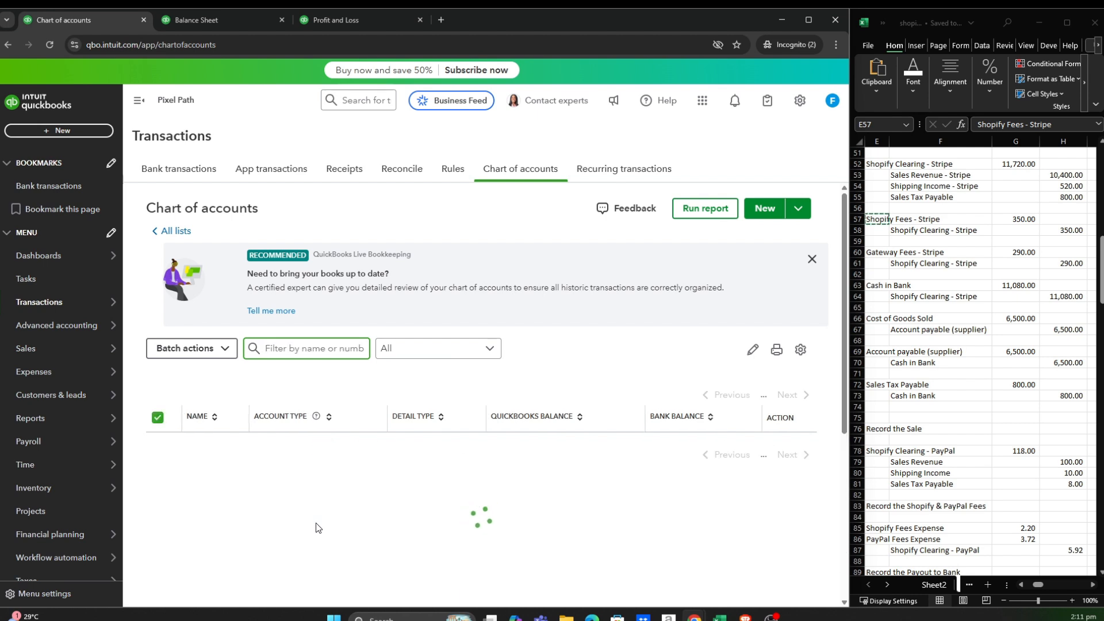
pyautogui.write('shopi')
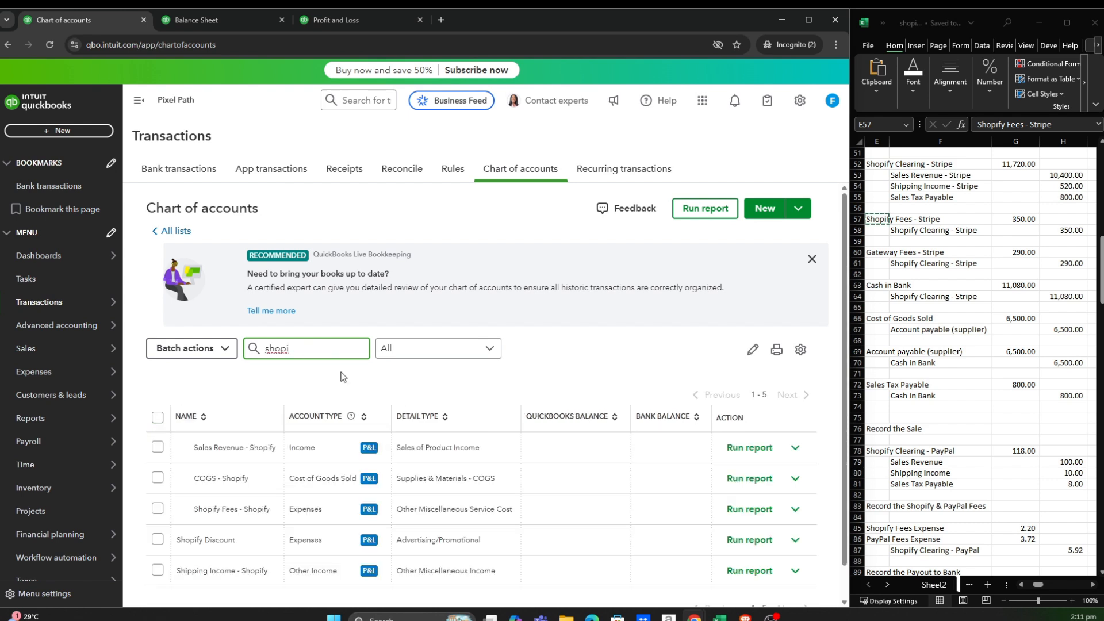
pyautogui.write('fy fees')
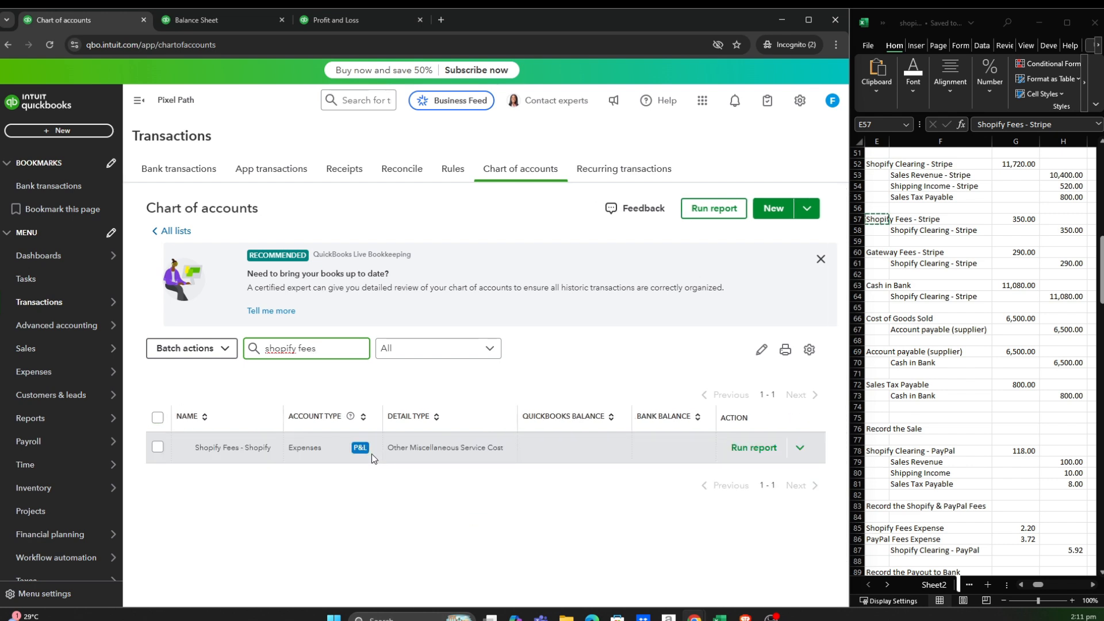
# Shorten the account list filter to "shopify fee" and start a new account named Shopify Fees - Stripe.
pyautogui.press('BackSpace')
pyautogui.click(775, 209)
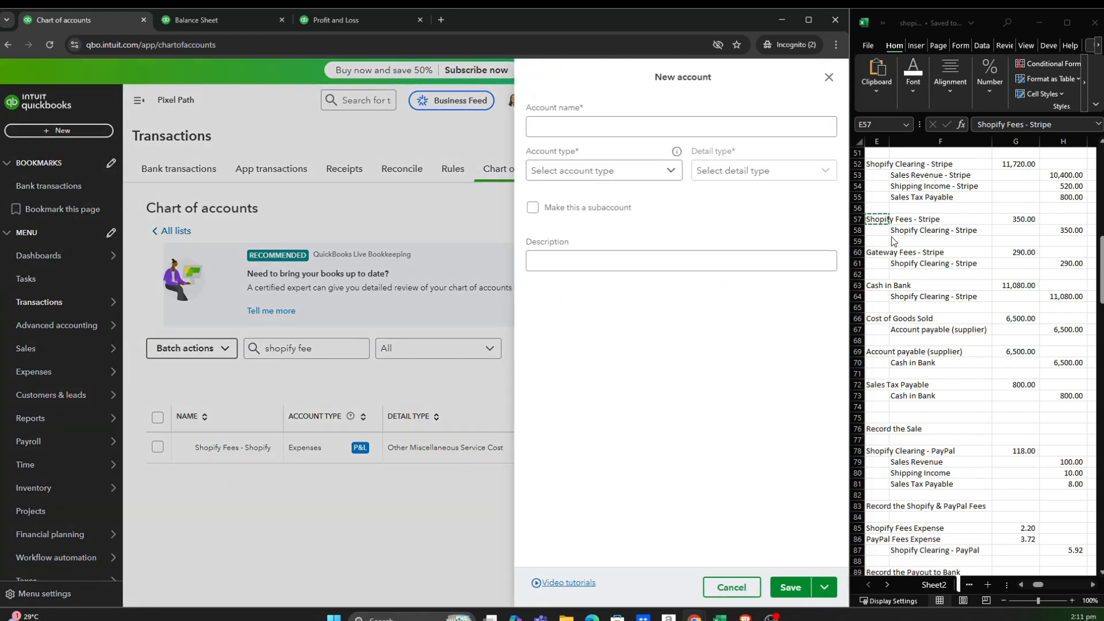
pyautogui.click(592, 133)
pyautogui.hotkey('ctrl', 'v')
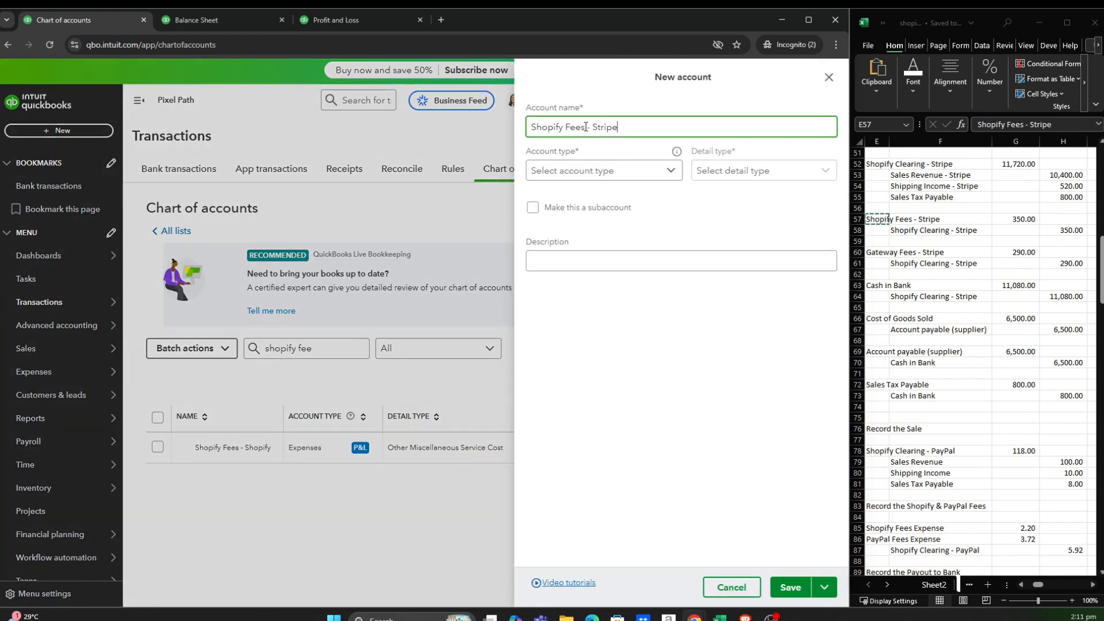
# Assign Shopify Fees - Stripe the Expenses account type and the Other Miscellaneous Service Cost detail type.
pyautogui.click(676, 178)
pyautogui.scroll(-2, 639, 332)
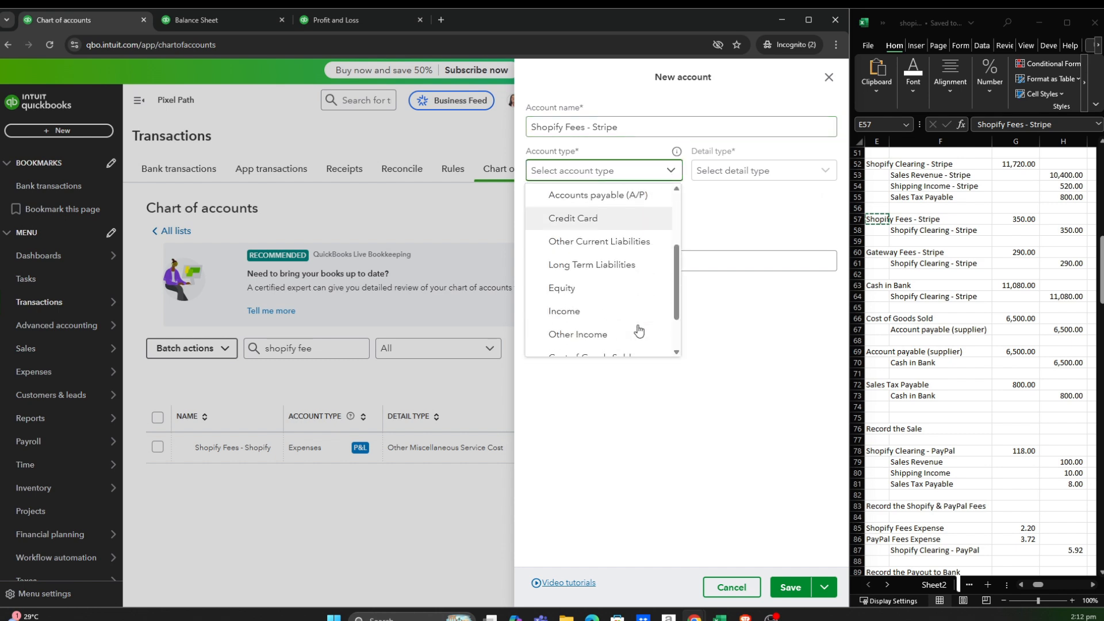
pyautogui.scroll(-1, 623, 333)
pyautogui.click(620, 326)
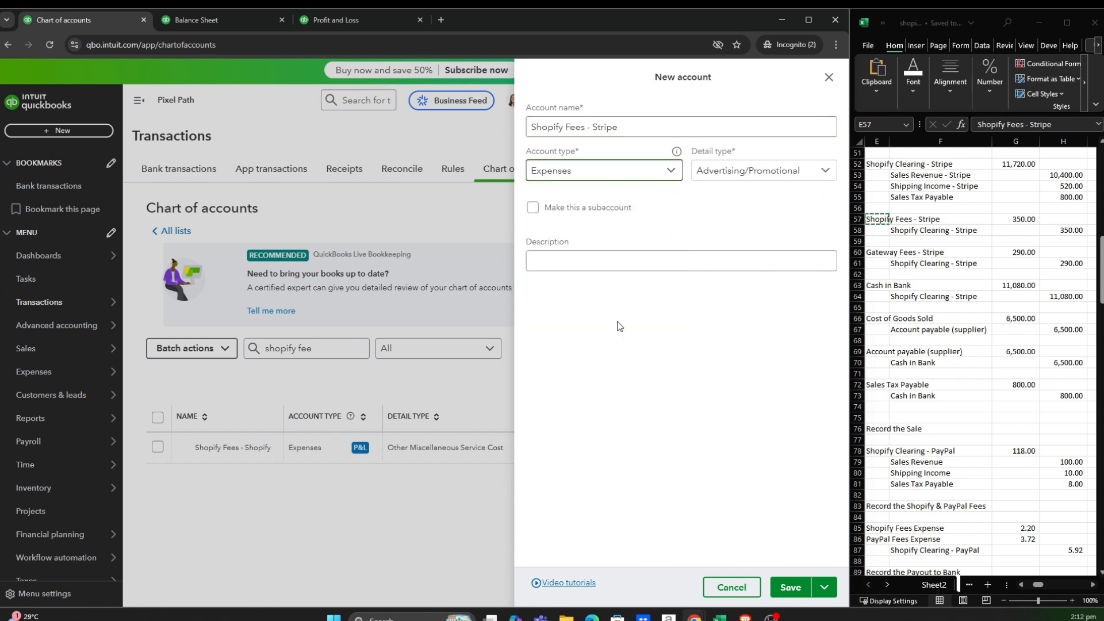
pyautogui.click(824, 171)
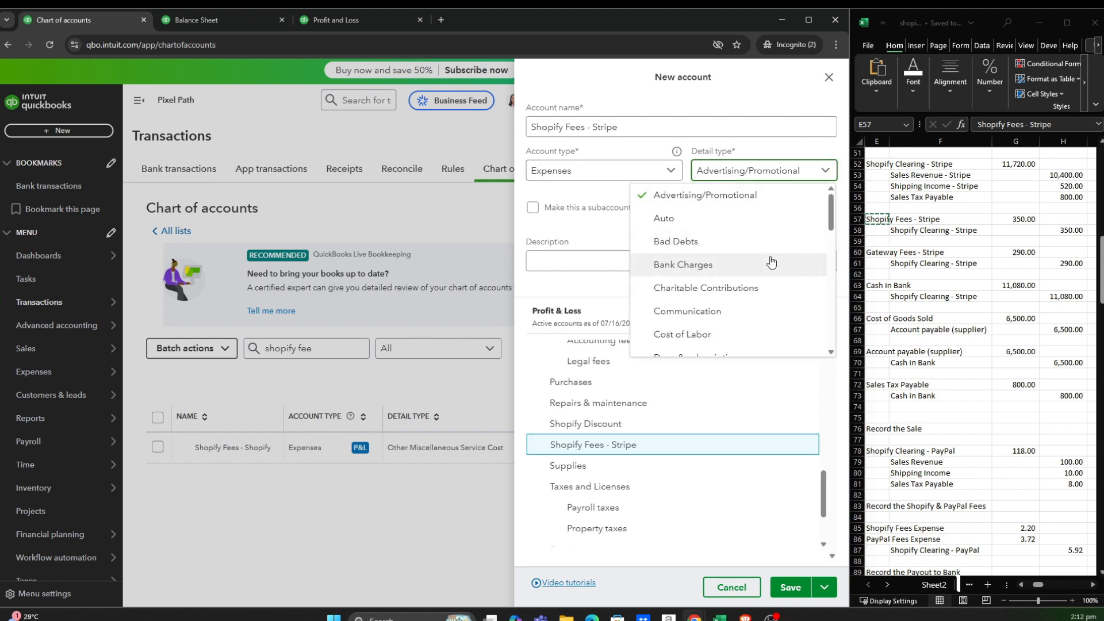
pyautogui.scroll(-10, 772, 262)
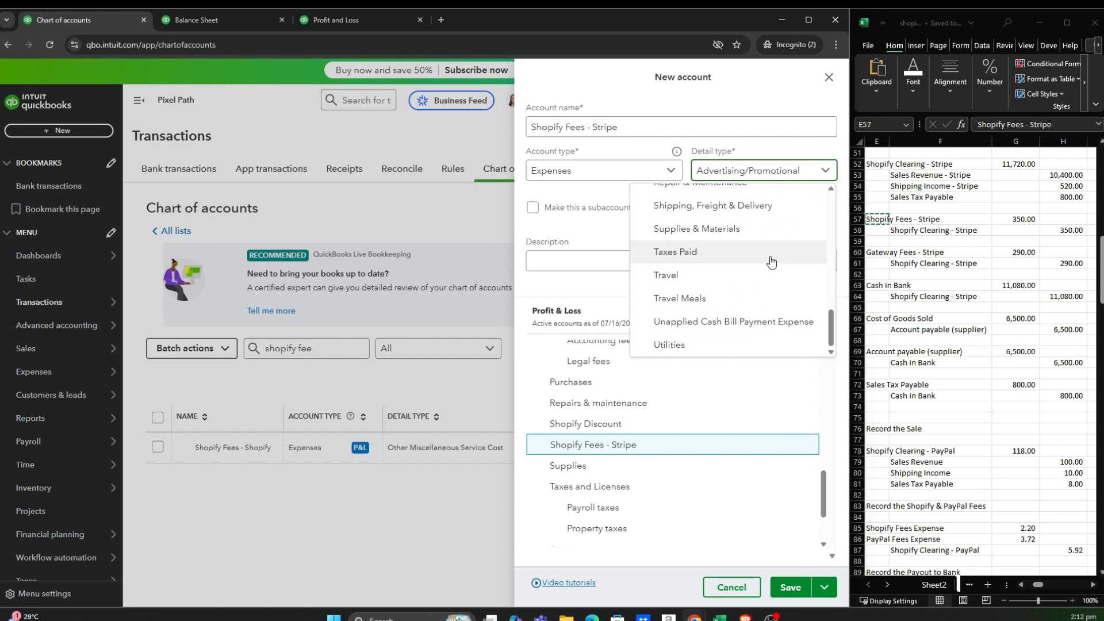
pyautogui.scroll(5, 771, 262)
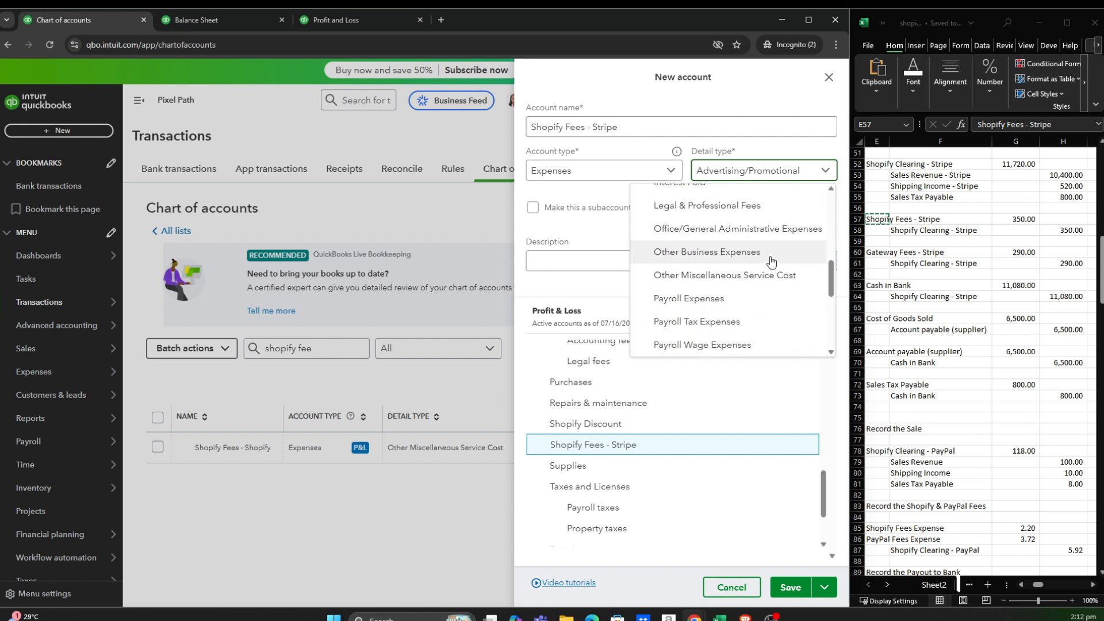
pyautogui.scroll(-5, 771, 262)
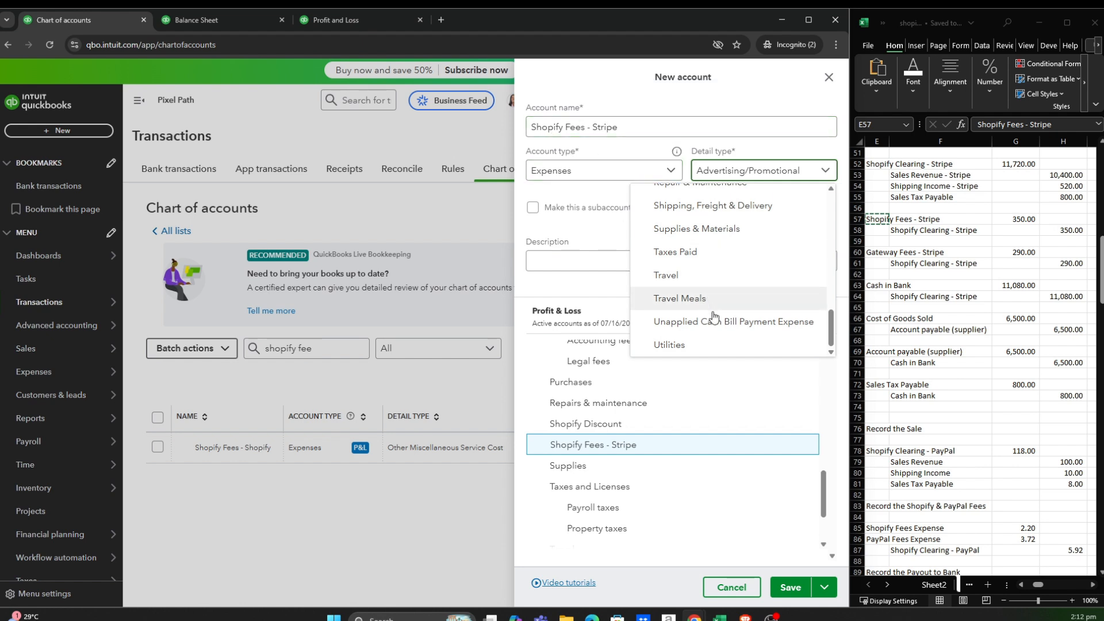
pyautogui.scroll(3, 718, 320)
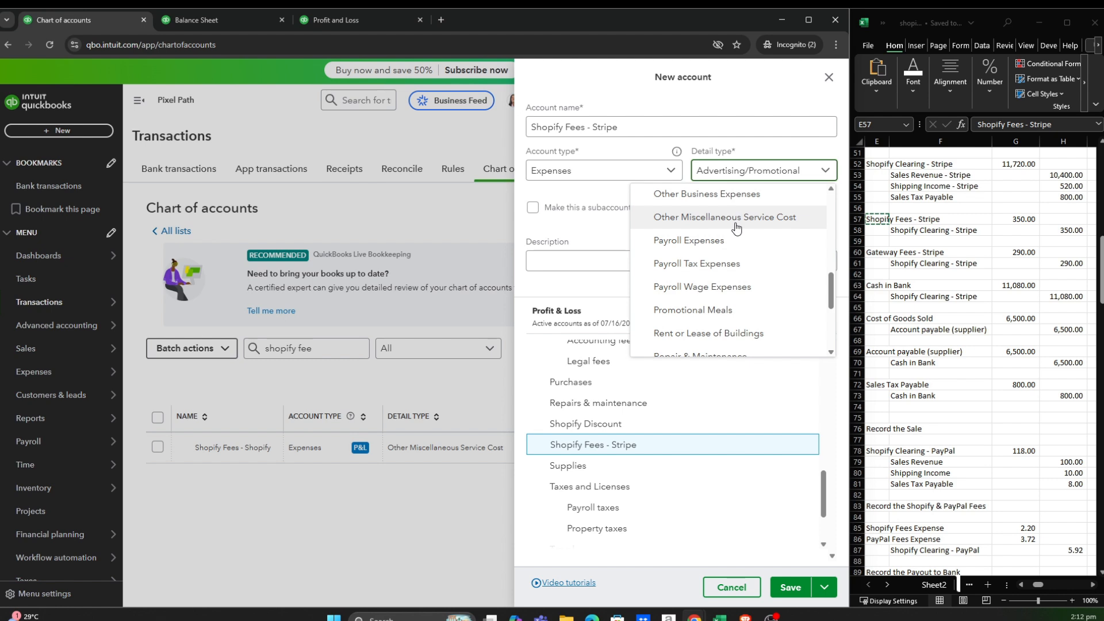
pyautogui.click(736, 225)
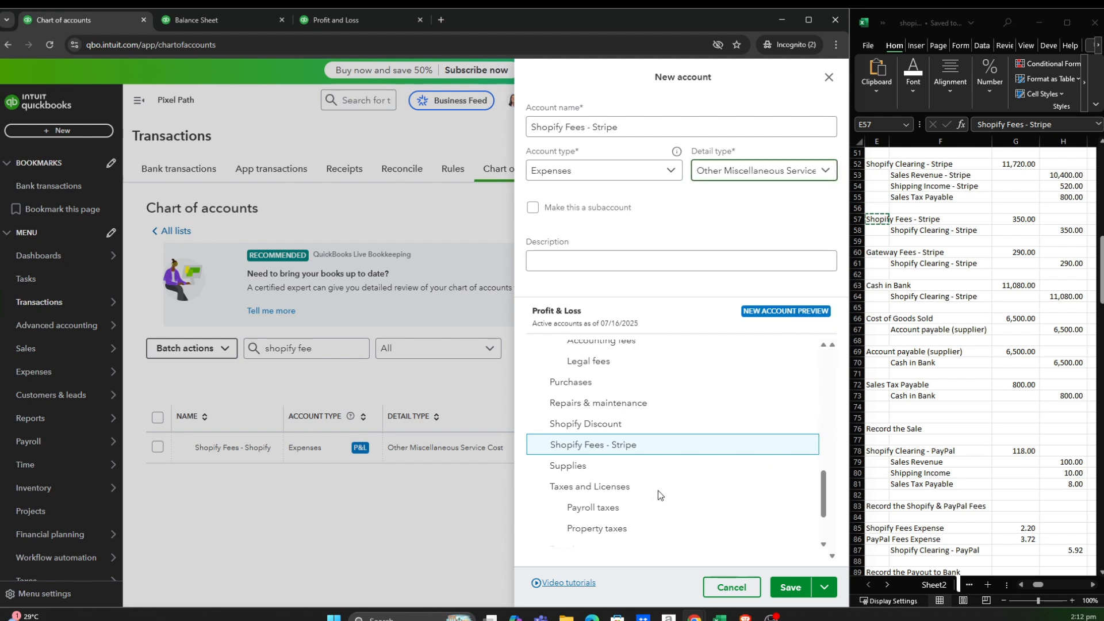
# Mark Shopify Fees - Stripe as a subaccount and check the Profit & Loss preview for the parent of the existing Shopify Fees - Shopify account.
pyautogui.scroll(3, 660, 495)
pyautogui.scroll(1, 660, 495)
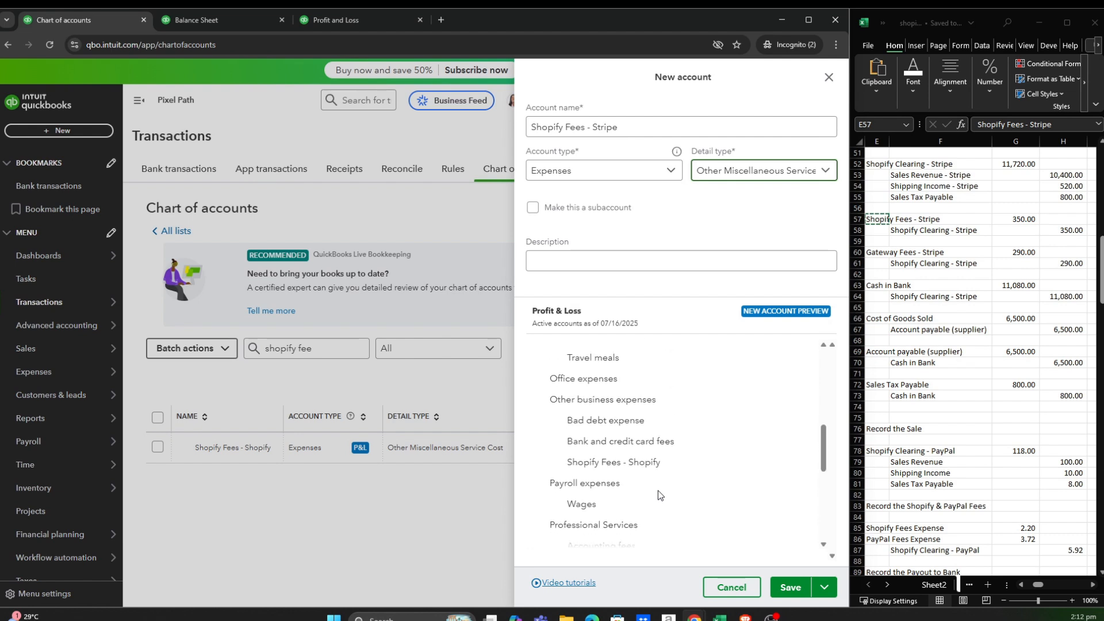
pyautogui.scroll(2, 658, 491)
pyautogui.scroll(2, 661, 465)
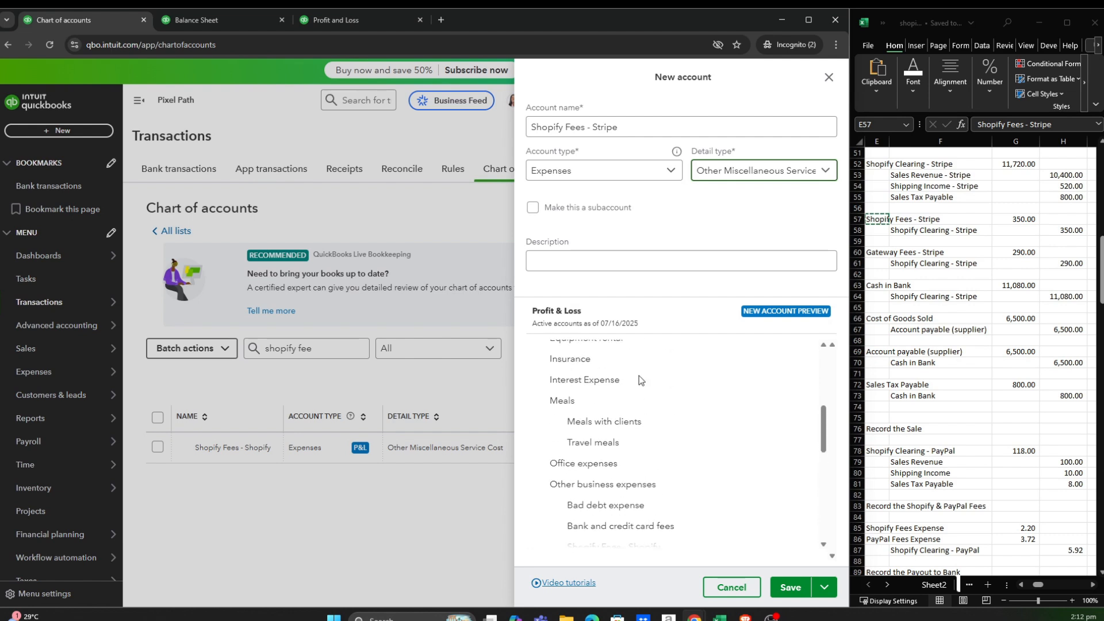
pyautogui.click(533, 207)
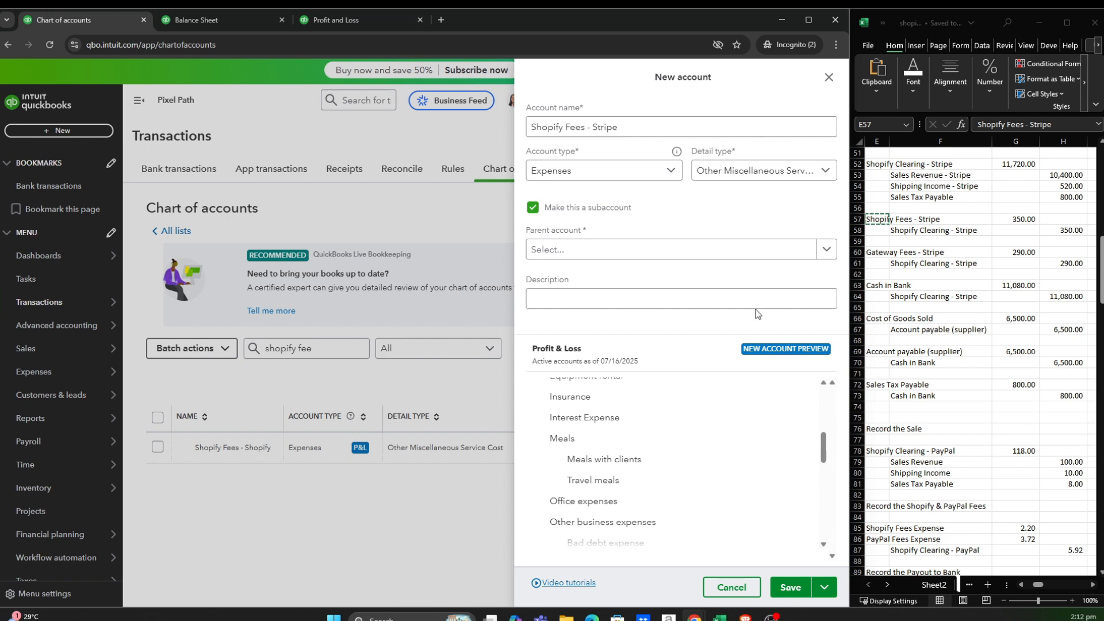
pyautogui.scroll(-4, 709, 452)
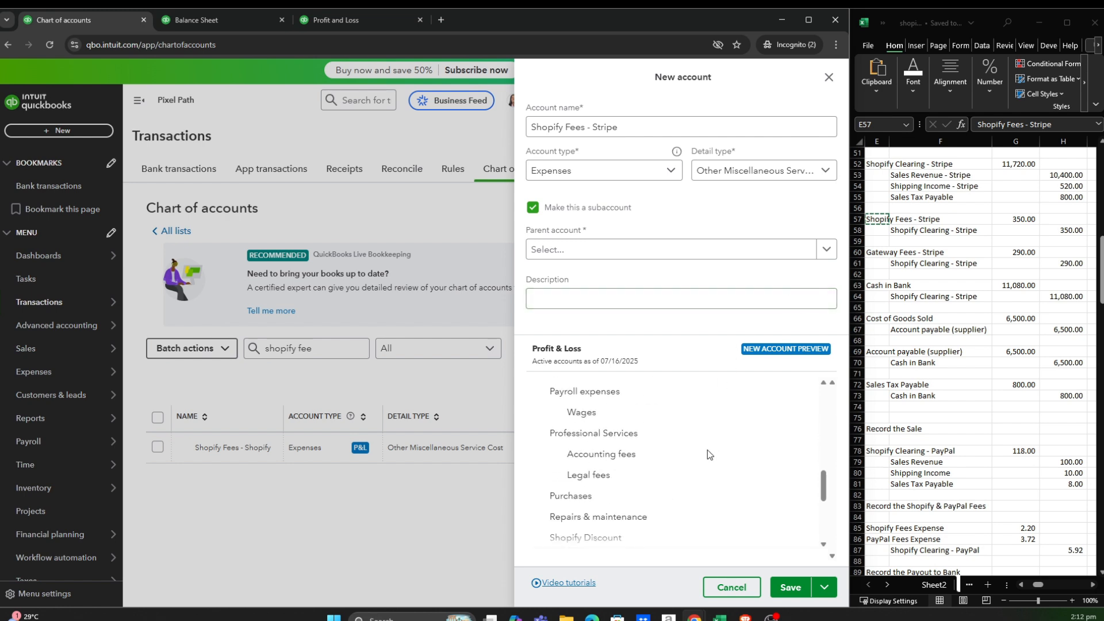
pyautogui.scroll(-2, 708, 450)
pyautogui.scroll(1, 708, 449)
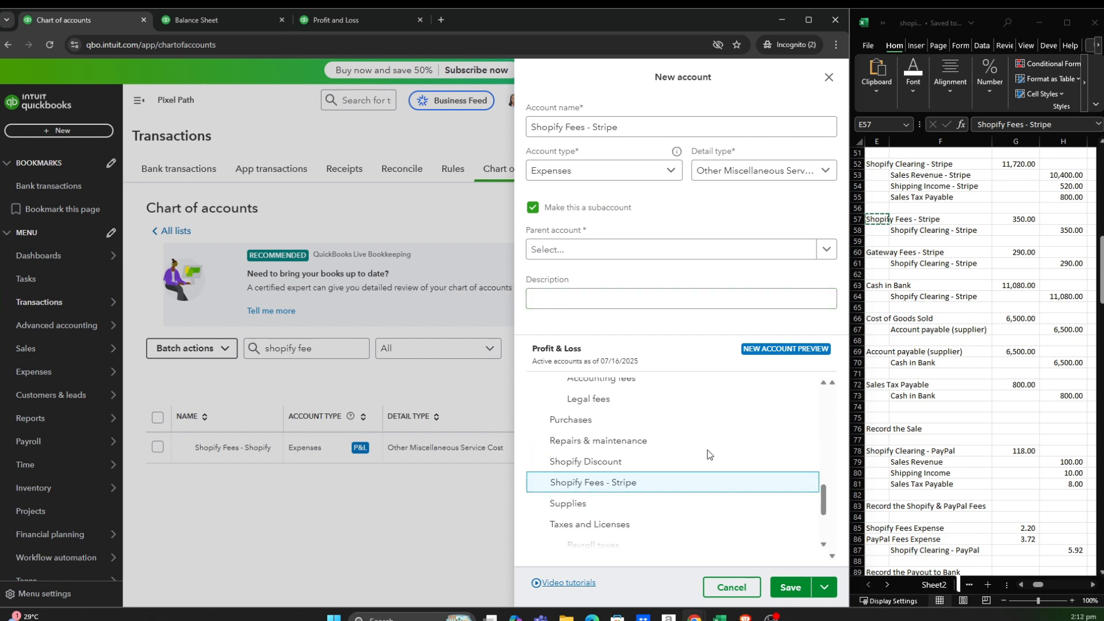
pyautogui.scroll(-1, 708, 449)
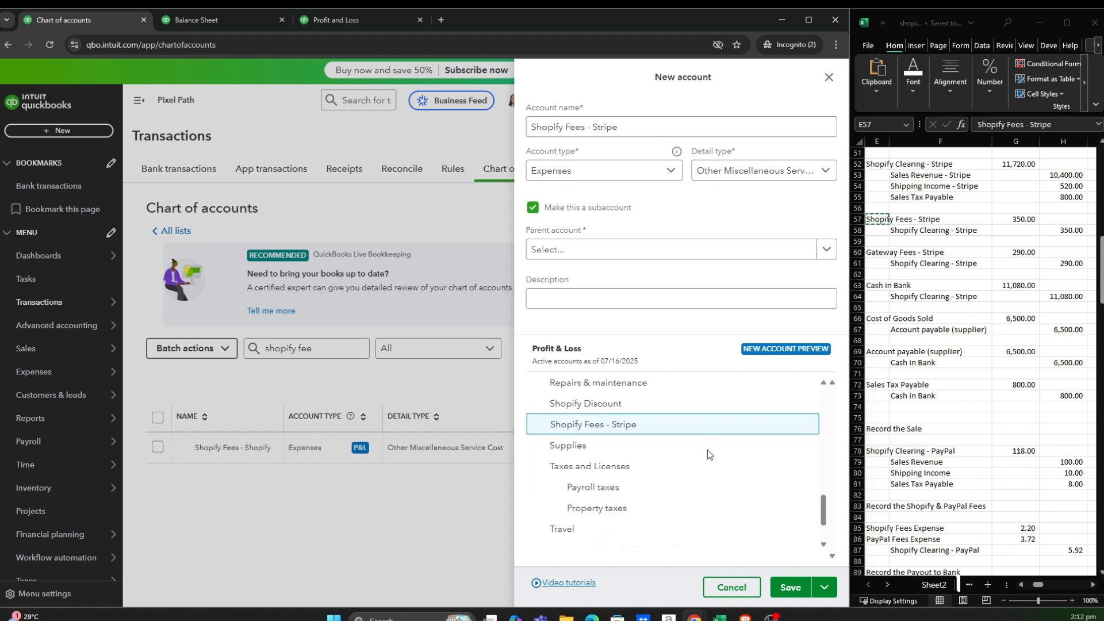
pyautogui.scroll(1, 707, 449)
pyautogui.scroll(2, 708, 450)
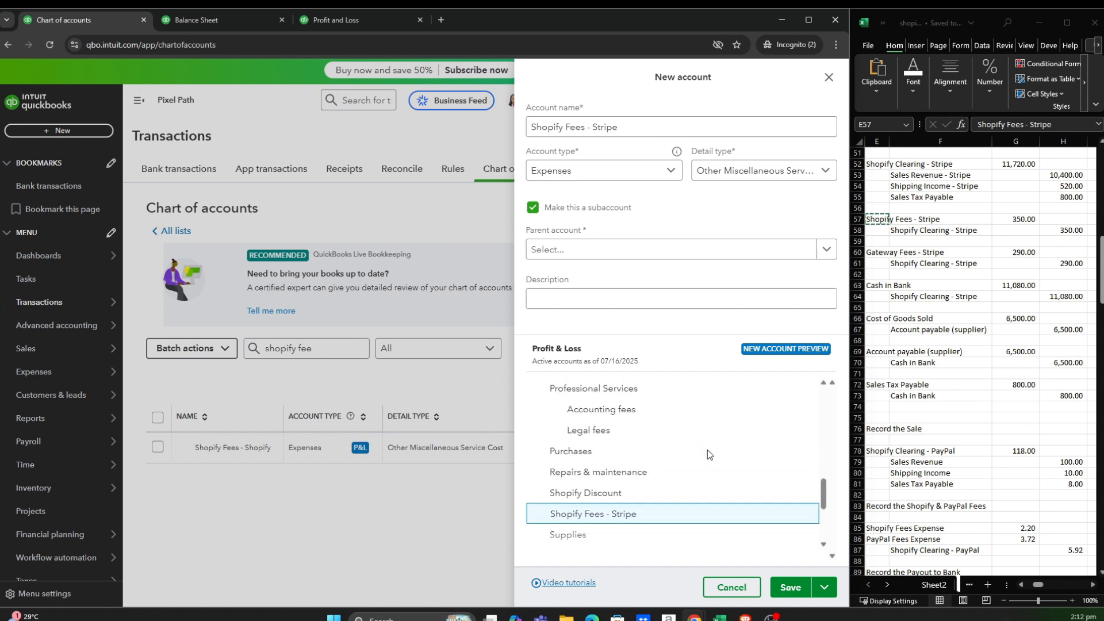
pyautogui.scroll(2, 708, 450)
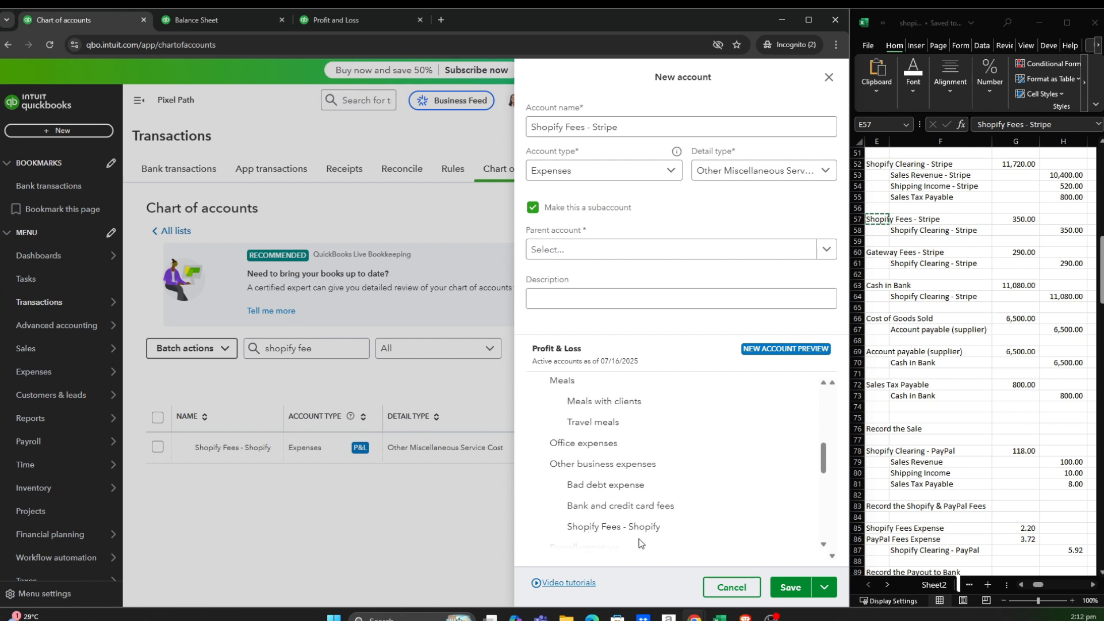
# Set Other business expenses as the parent account of Shopify Fees - Stripe and save the account.
pyautogui.click(826, 250)
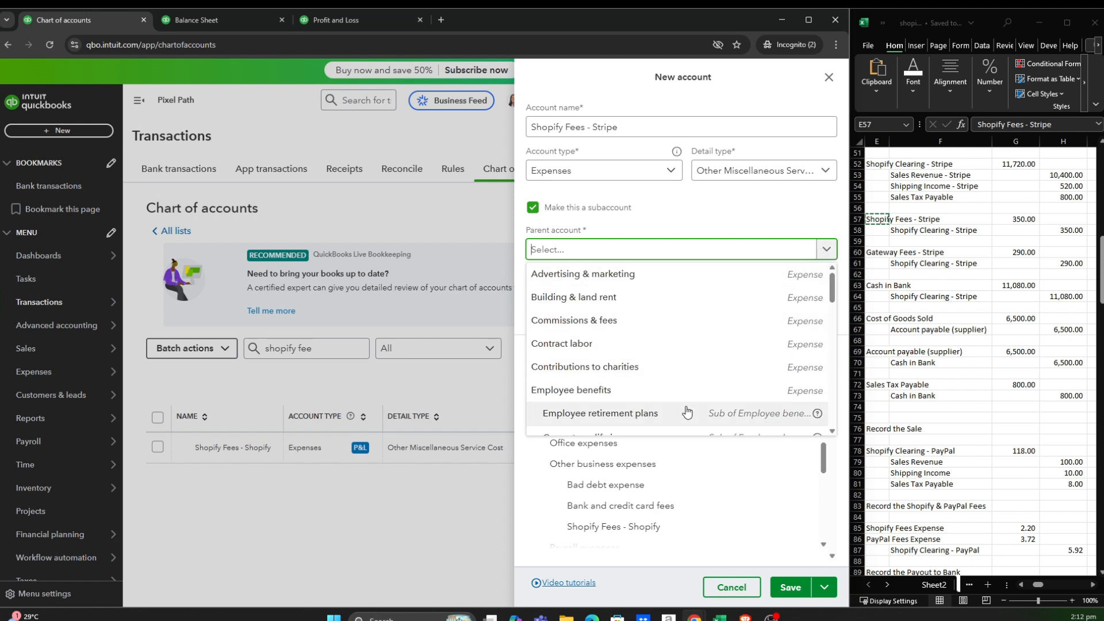
pyautogui.scroll(-1, 687, 412)
pyautogui.scroll(2, 688, 412)
pyautogui.scroll(-6, 687, 412)
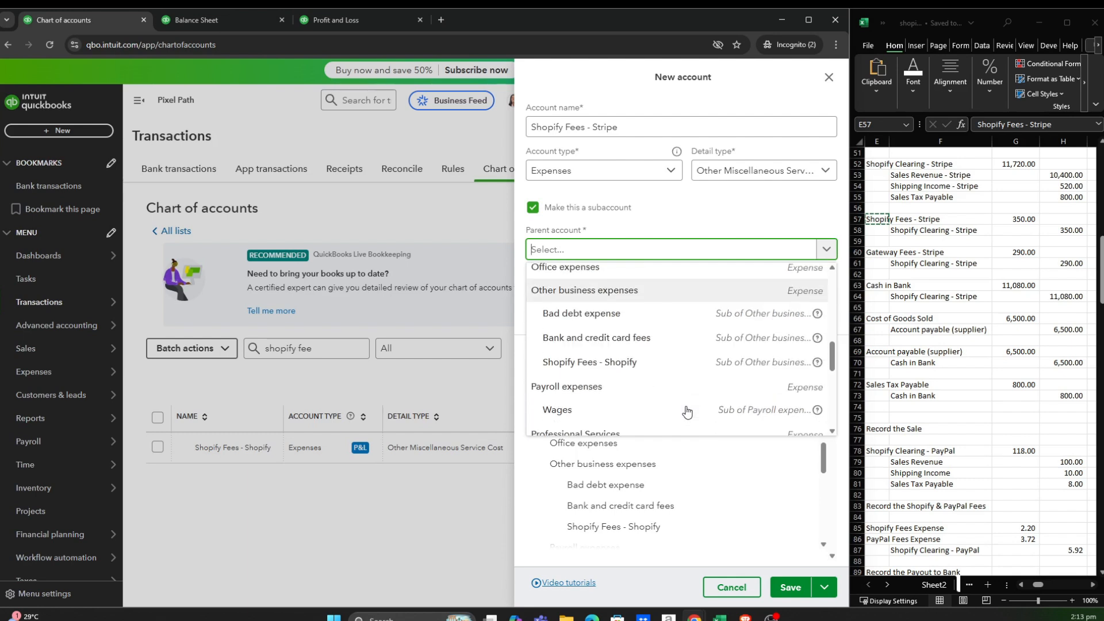
pyautogui.click(604, 291)
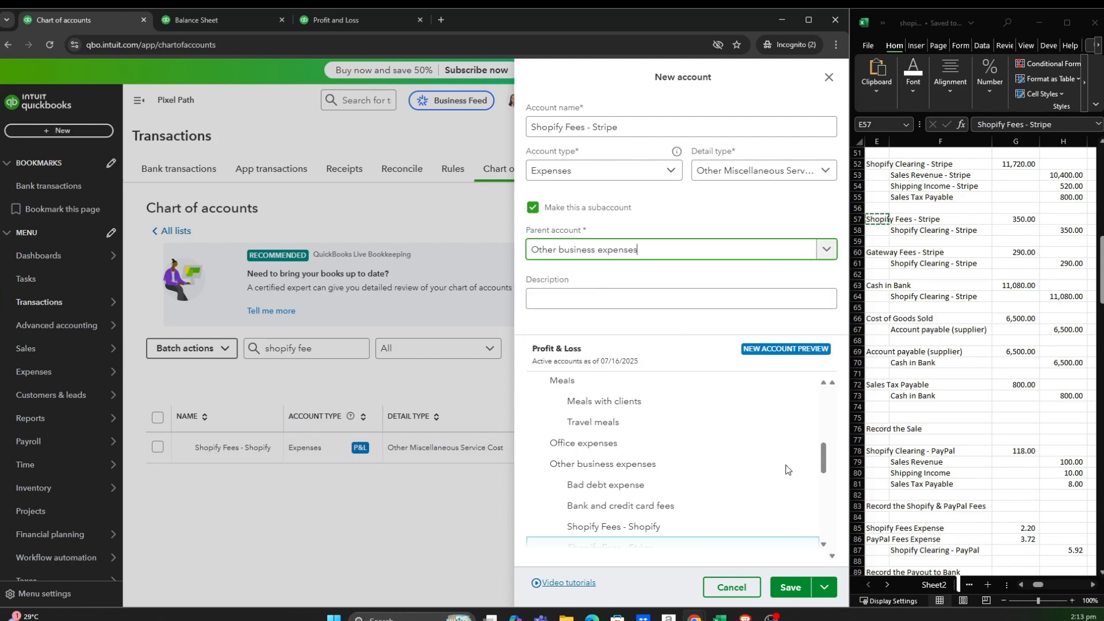
pyautogui.click(791, 587)
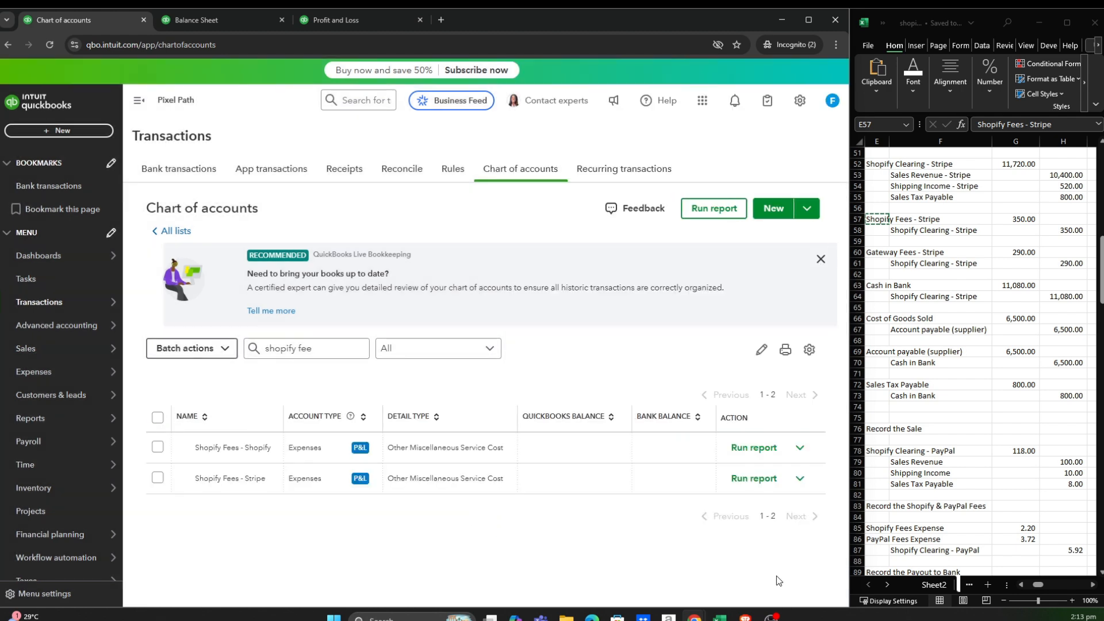
# Start a new account and name it Gateway Fees - Stripe, copying the name from cell E60 of the worksheet.
pyautogui.click(983, 365)
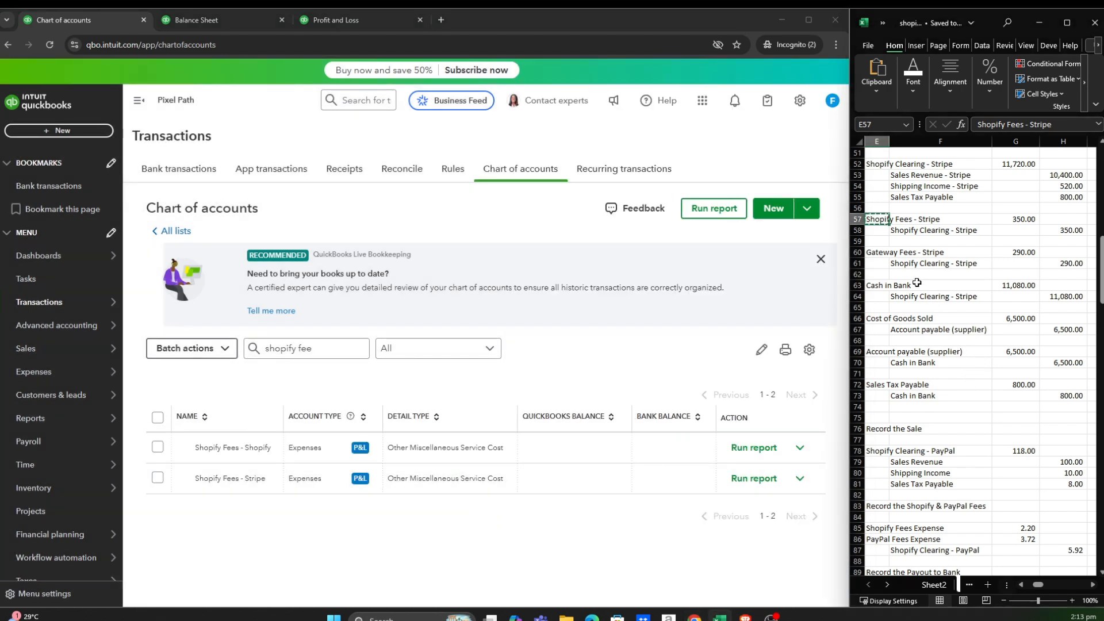
pyautogui.click(891, 254)
pyautogui.press('Left')
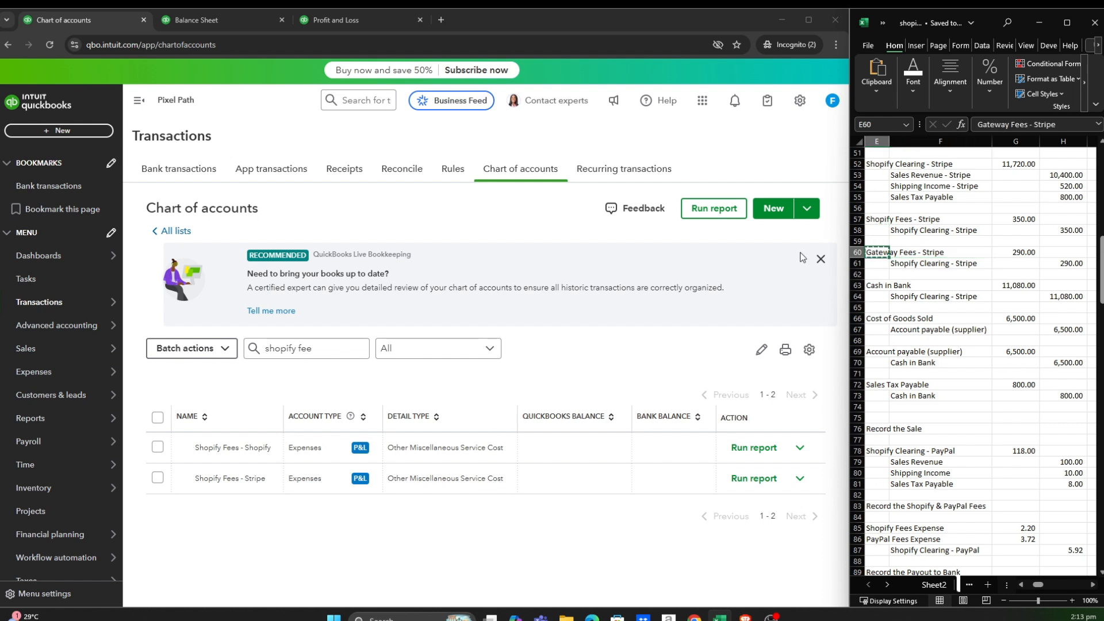
pyautogui.click(773, 208)
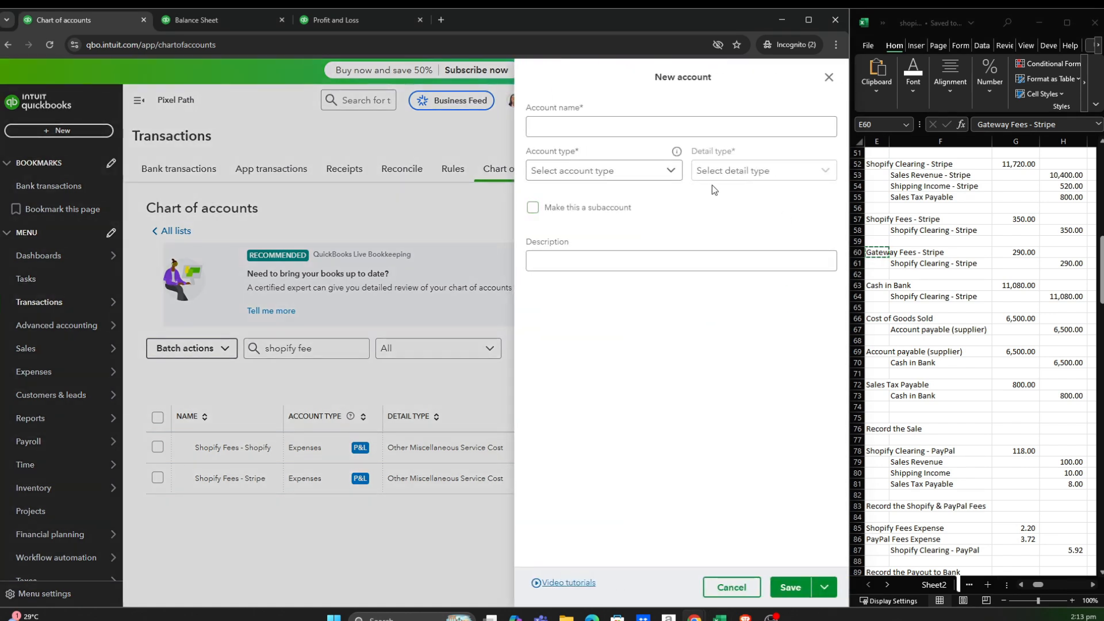
pyautogui.click(593, 126)
pyautogui.write('Gateway Fees - Stripe')
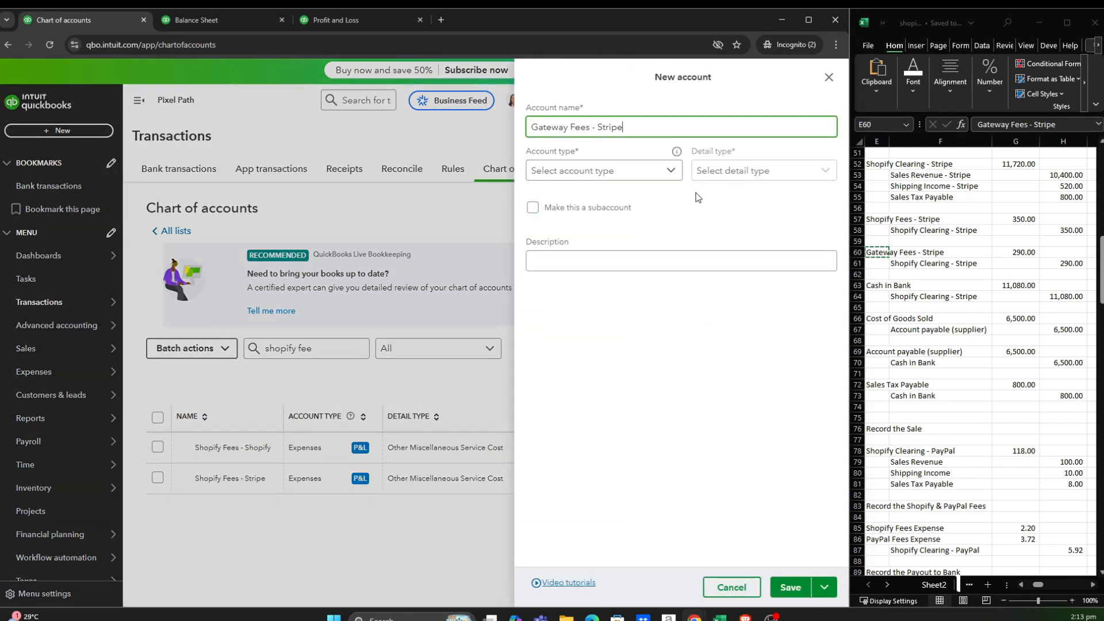
# Assign Gateway Fees - Stripe the Expenses account type and the Other Miscellaneous Service Cost detail type.
pyautogui.click(671, 172)
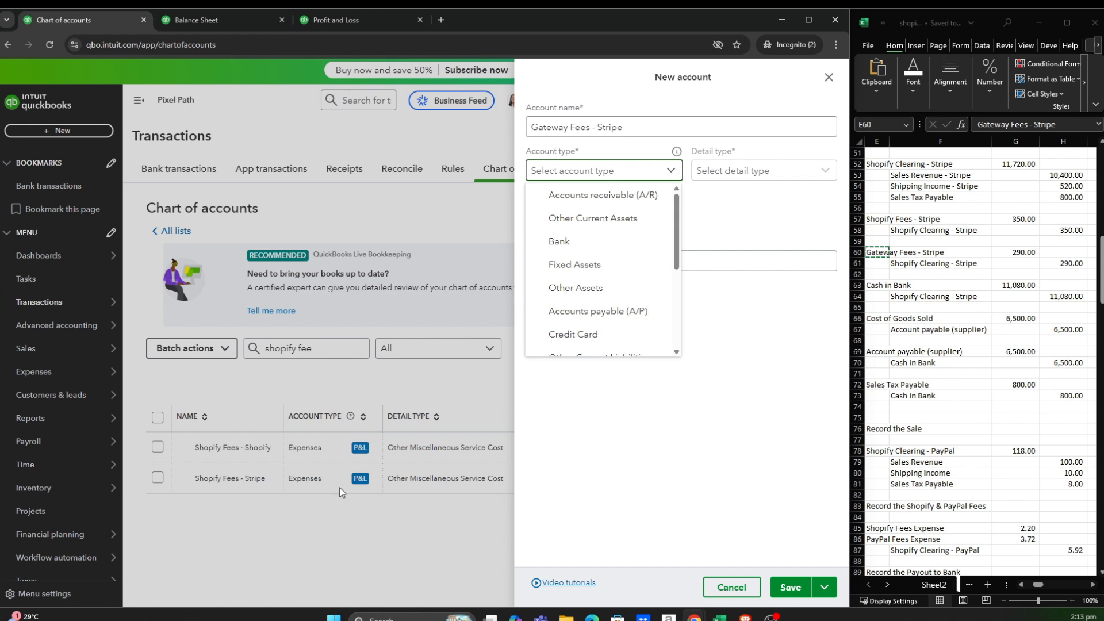
pyautogui.moveTo(677, 244); pyautogui.dragTo(677, 319)
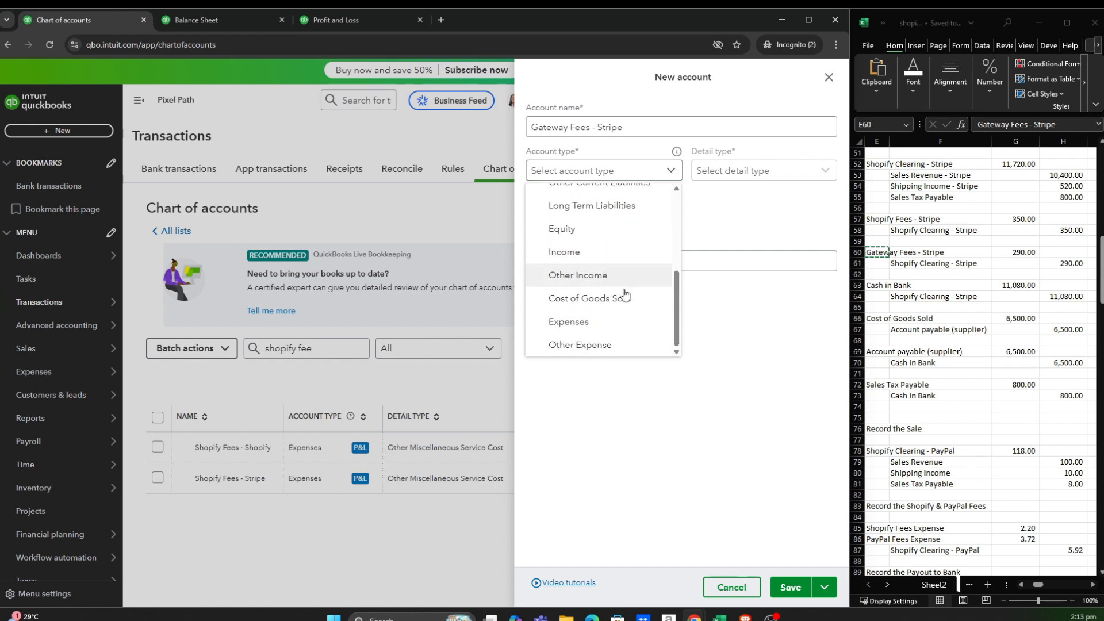
pyautogui.click(620, 323)
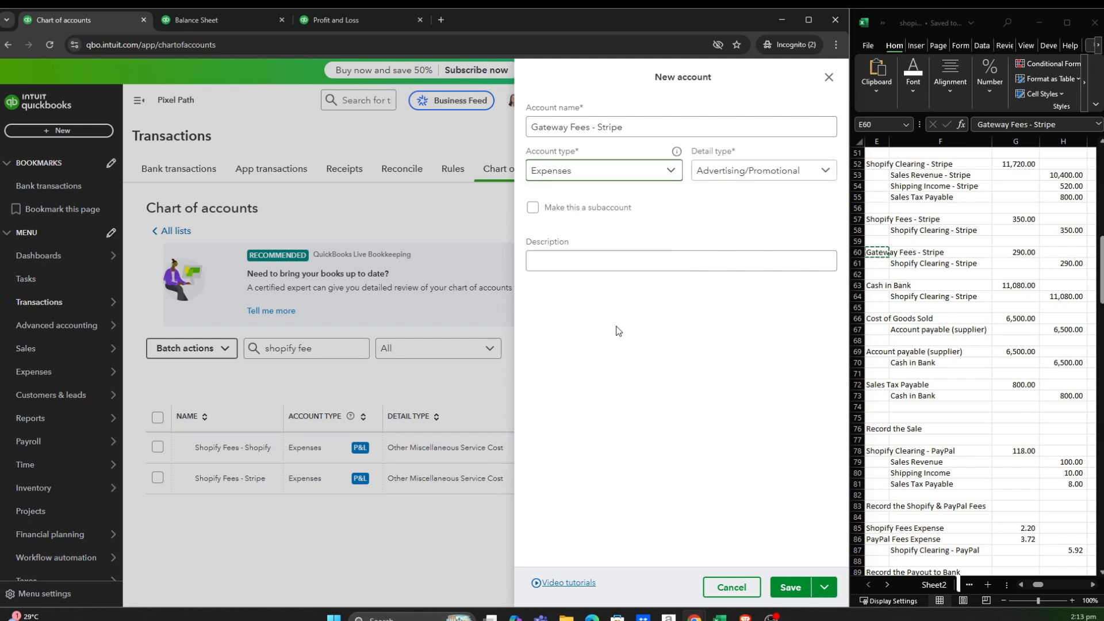
pyautogui.click(831, 173)
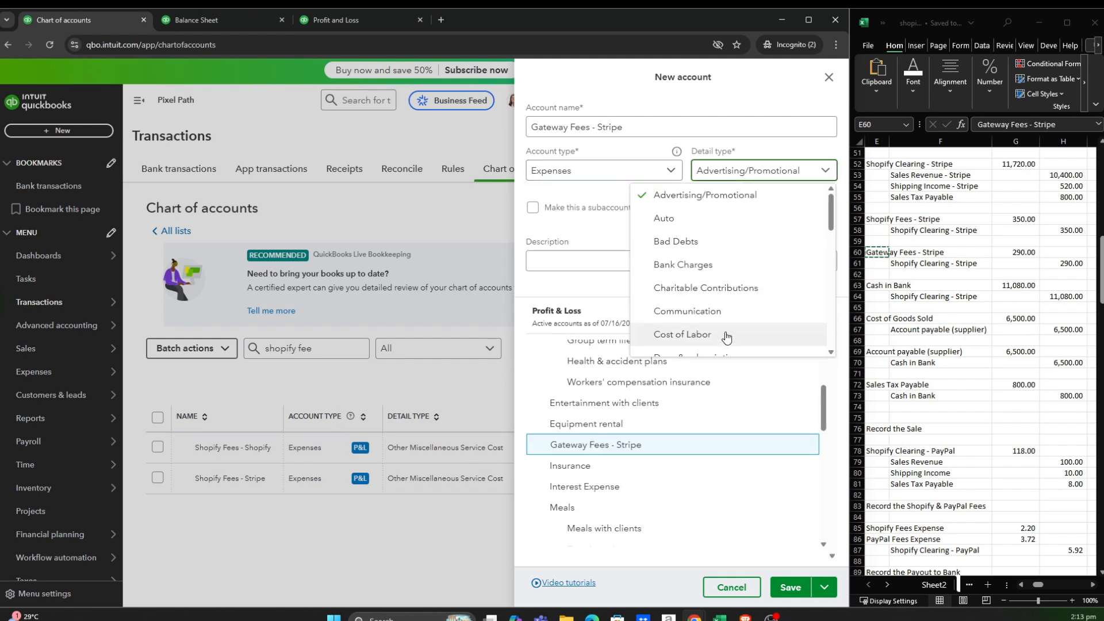
pyautogui.scroll(-3, 733, 322)
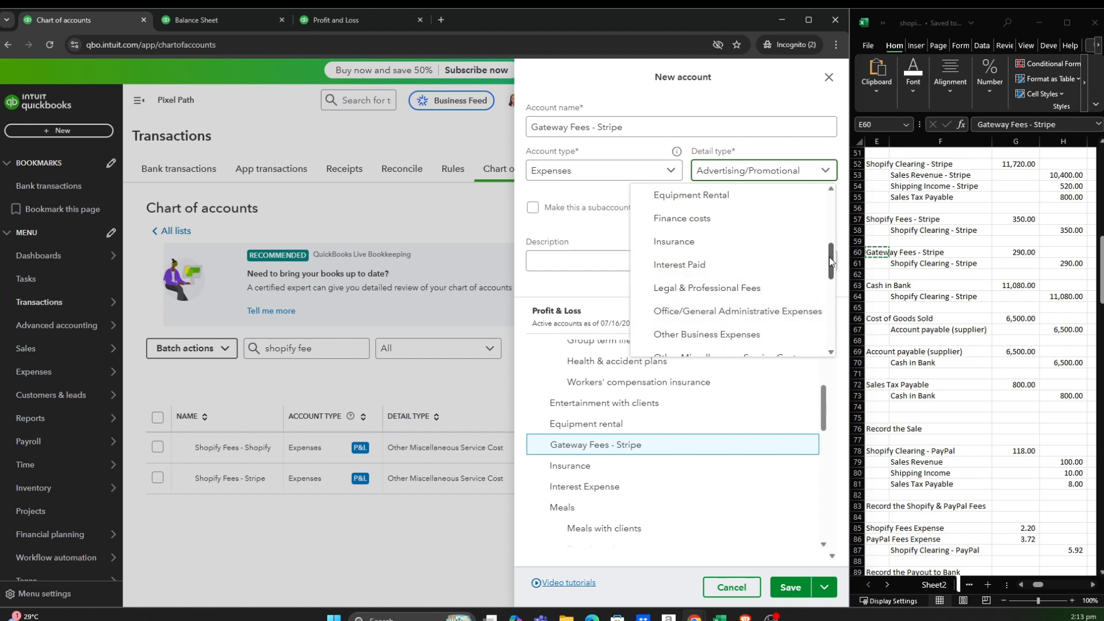
pyautogui.moveTo(830, 261); pyautogui.dragTo(830, 275)
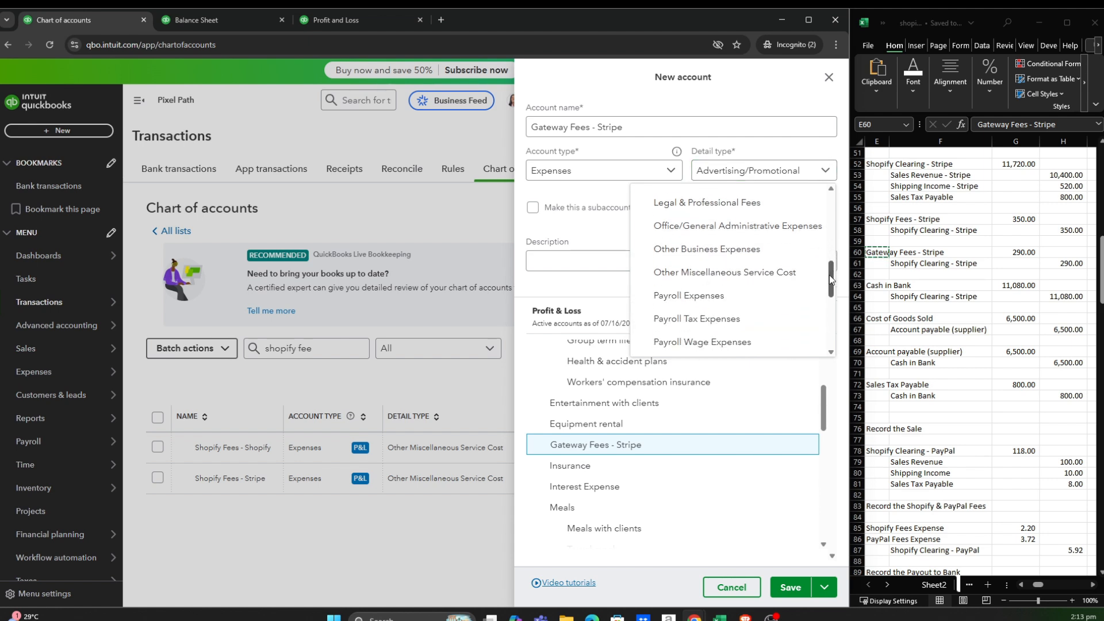
pyautogui.click(781, 282)
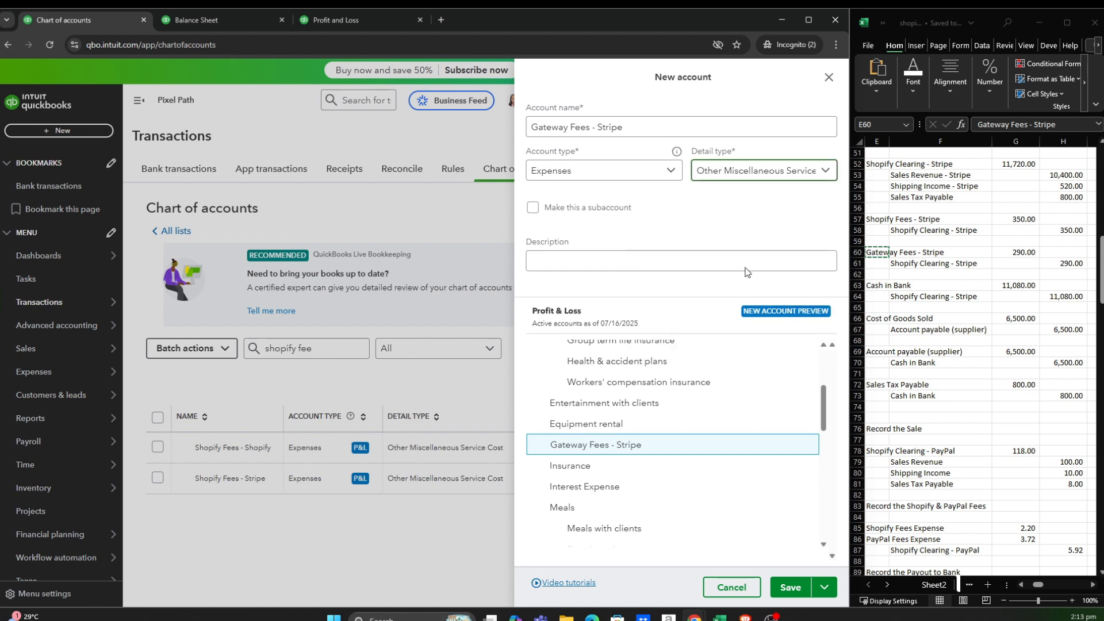
# Make Gateway Fees - Stripe a subaccount of Other business expenses and save the account.
pyautogui.click(533, 208)
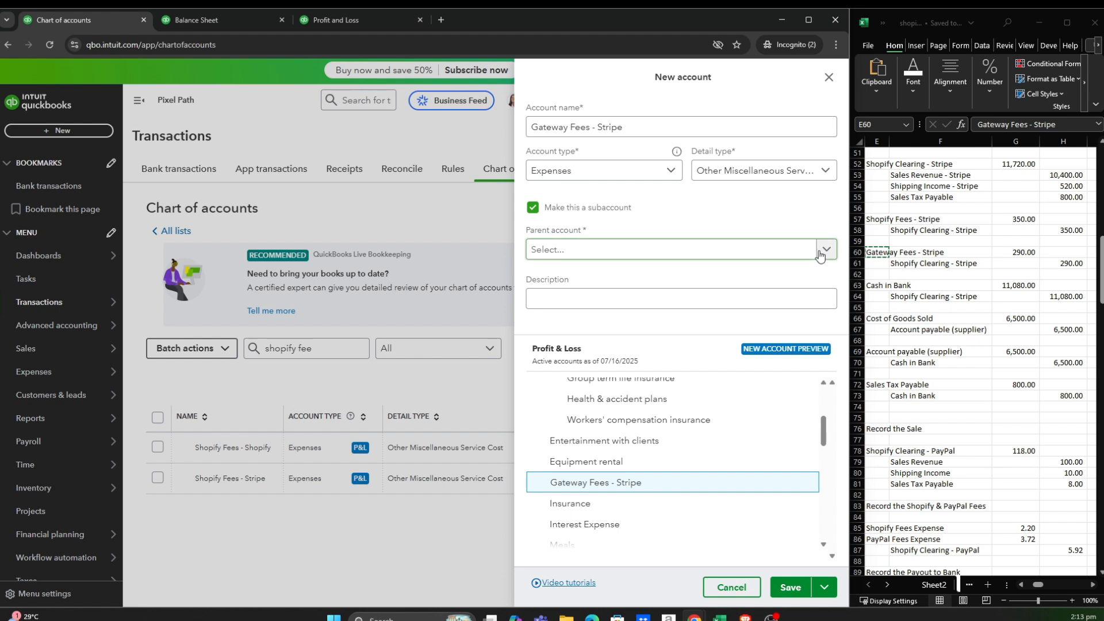
pyautogui.click(820, 253)
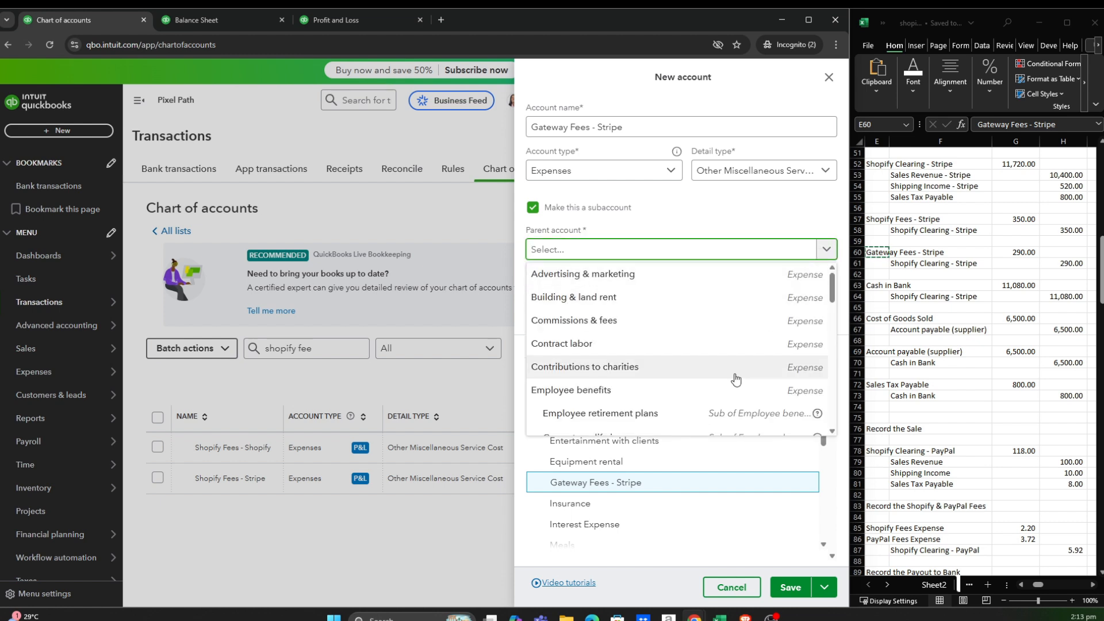
pyautogui.scroll(-5, 735, 380)
pyautogui.scroll(-6, 736, 380)
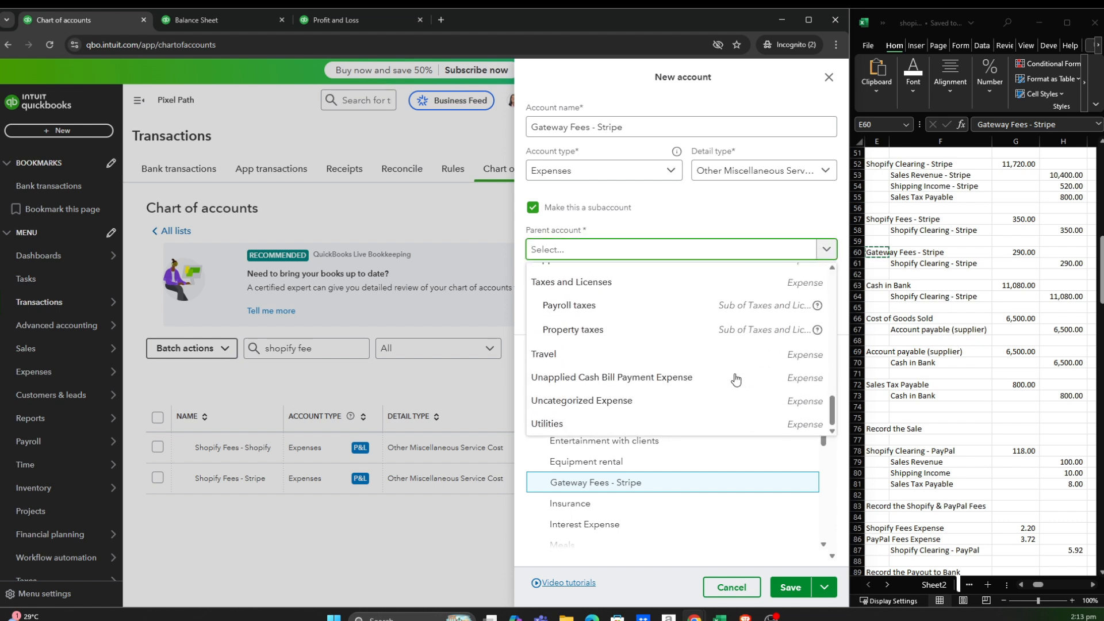
pyautogui.scroll(6, 736, 378)
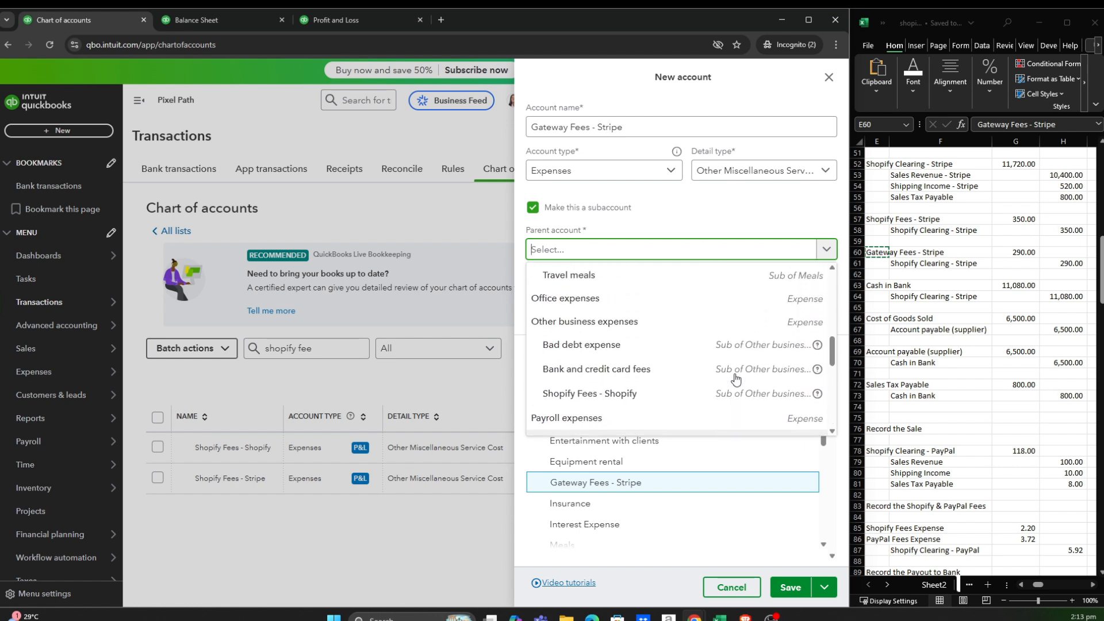
pyautogui.click(636, 323)
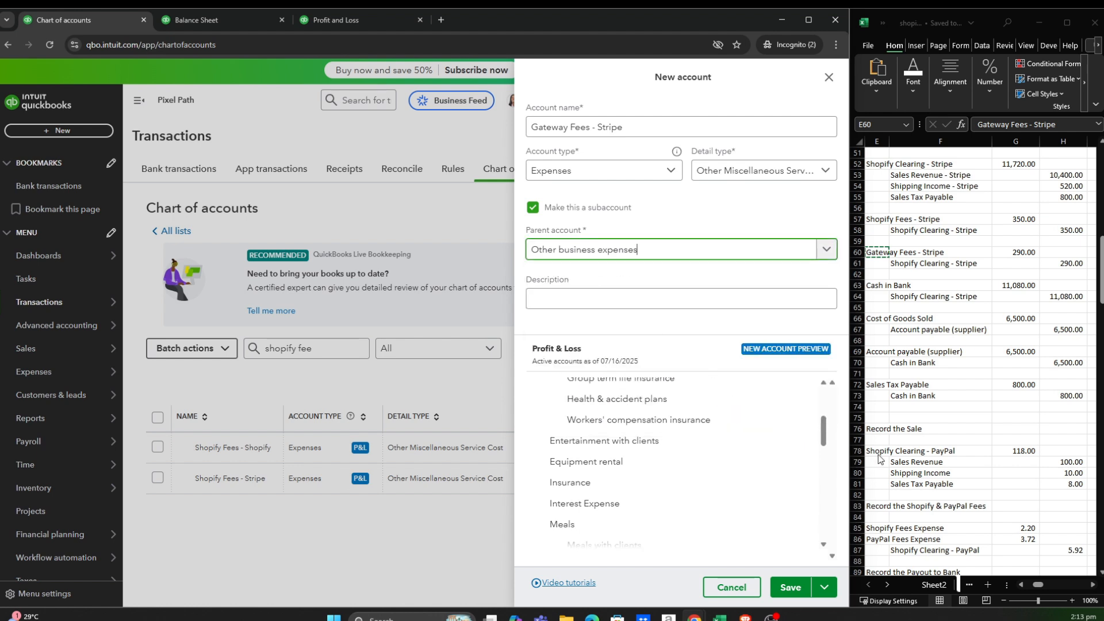
pyautogui.click(786, 584)
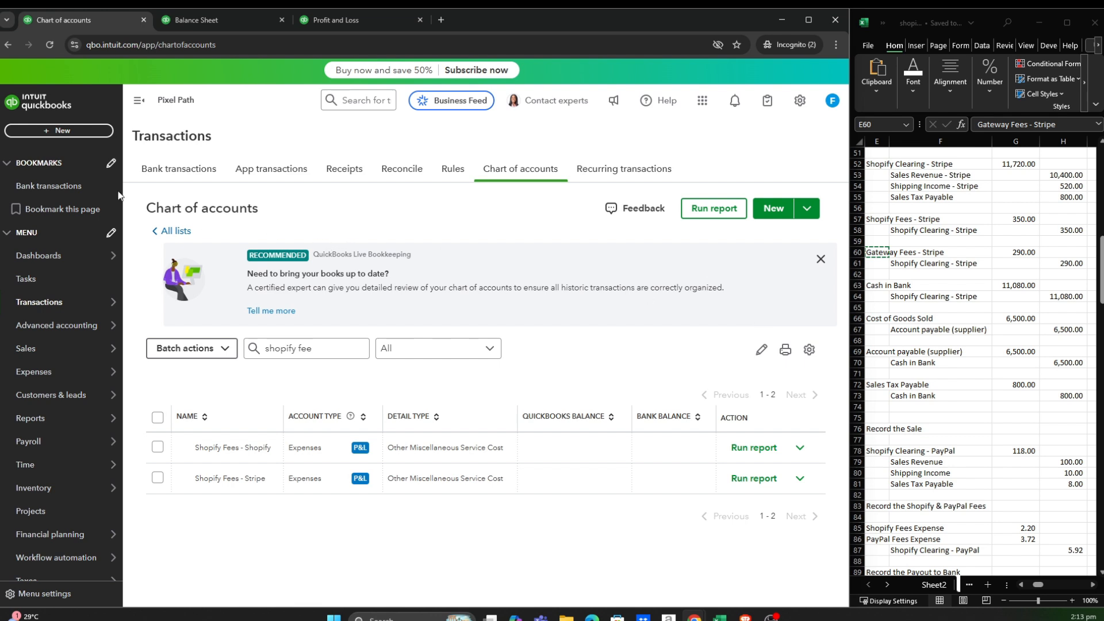
# Review the existing items in the sales products and services list, including their types and categories.
pyautogui.moveTo(57, 358)
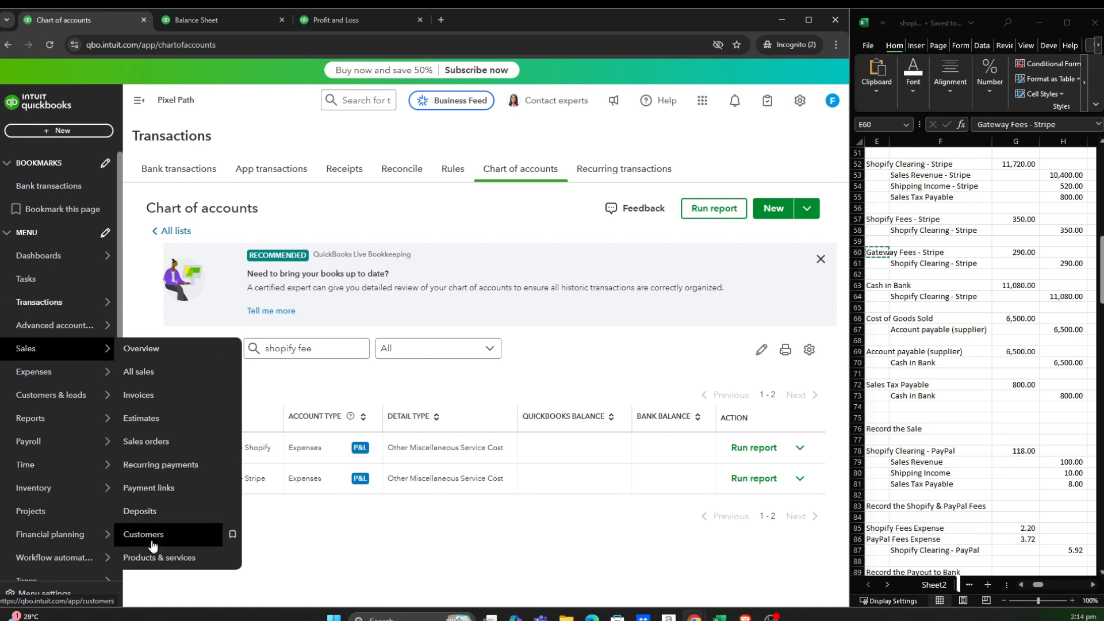
pyautogui.click(155, 563)
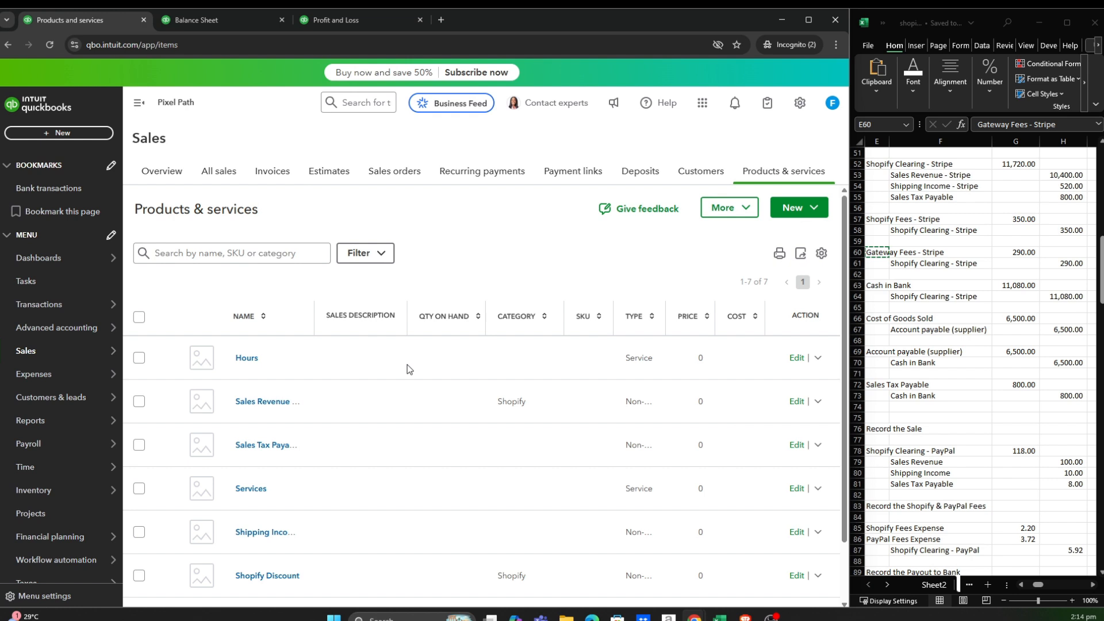
pyautogui.click(138, 107)
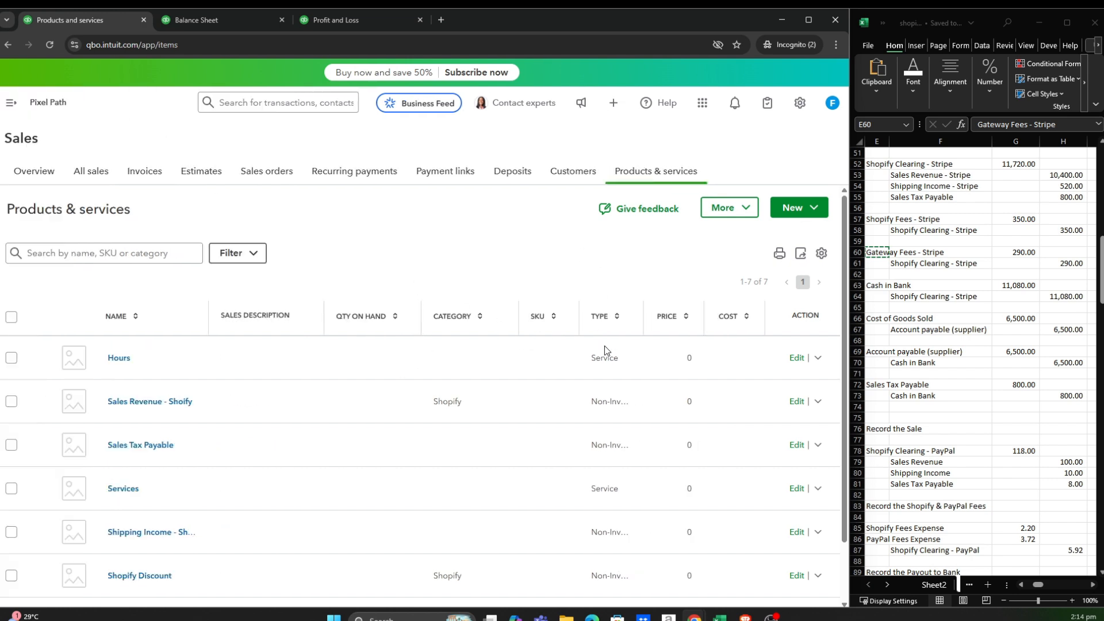
pyautogui.scroll(-1, 605, 346)
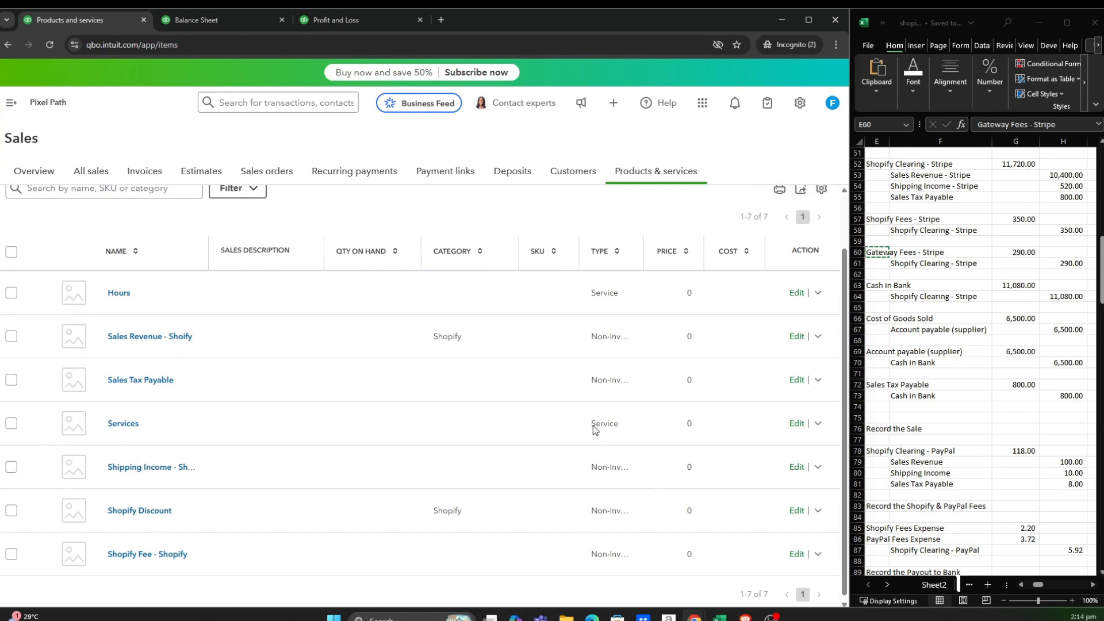
pyautogui.scroll(1, 595, 429)
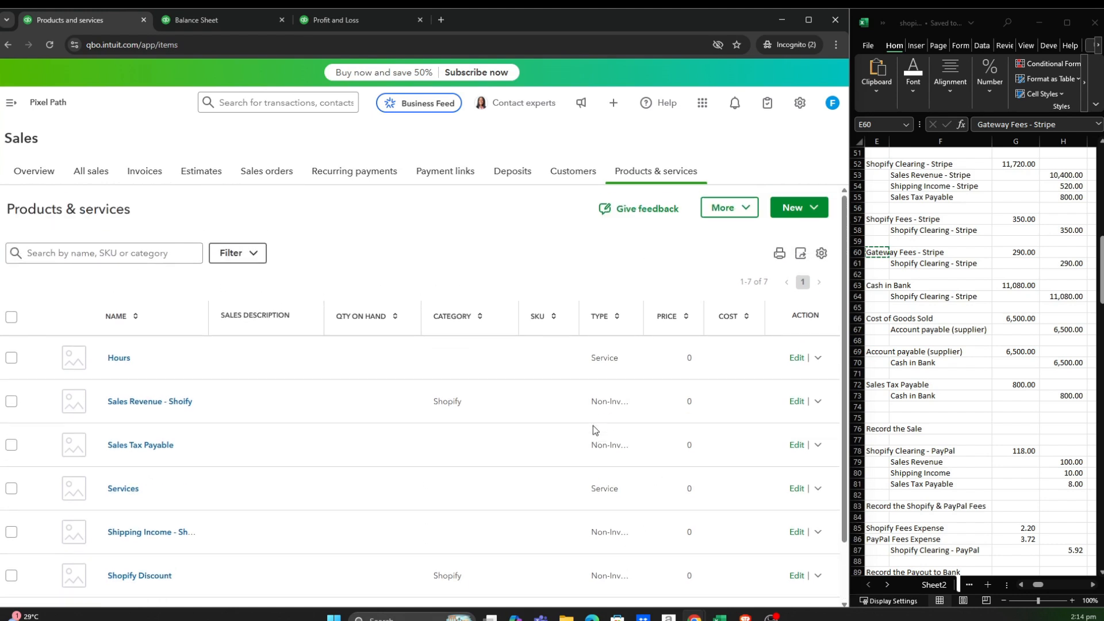
pyautogui.click(11, 102)
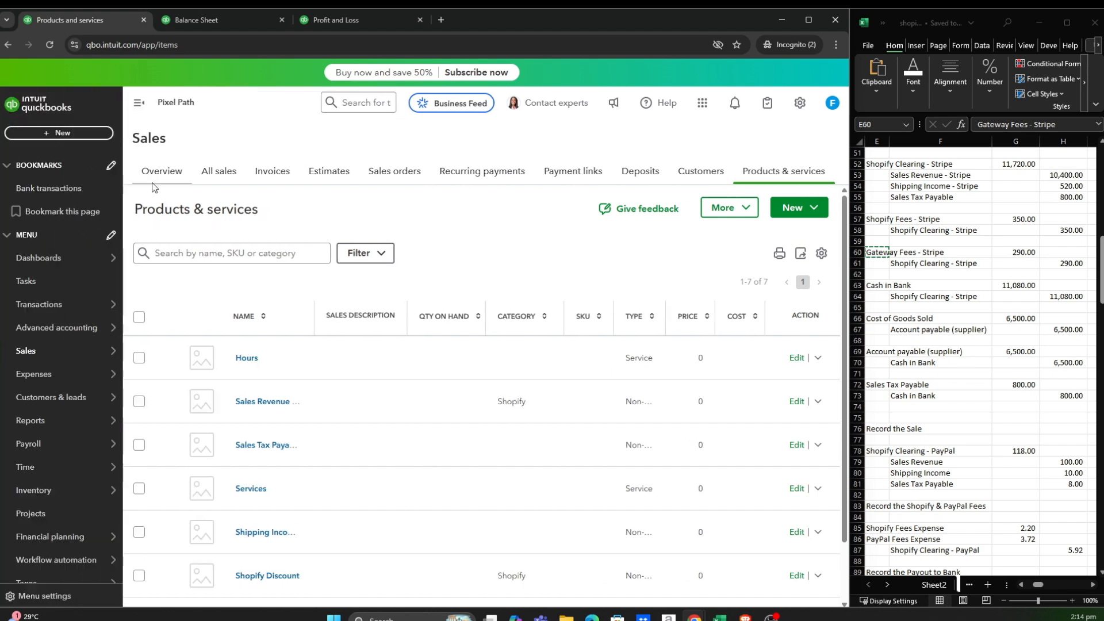
# Start a new invoice and add a new customer named Shopify Clearing - Stripe, copying the name from cell E52 of the worksheet.
pyautogui.click(57, 133)
pyautogui.click(34, 198)
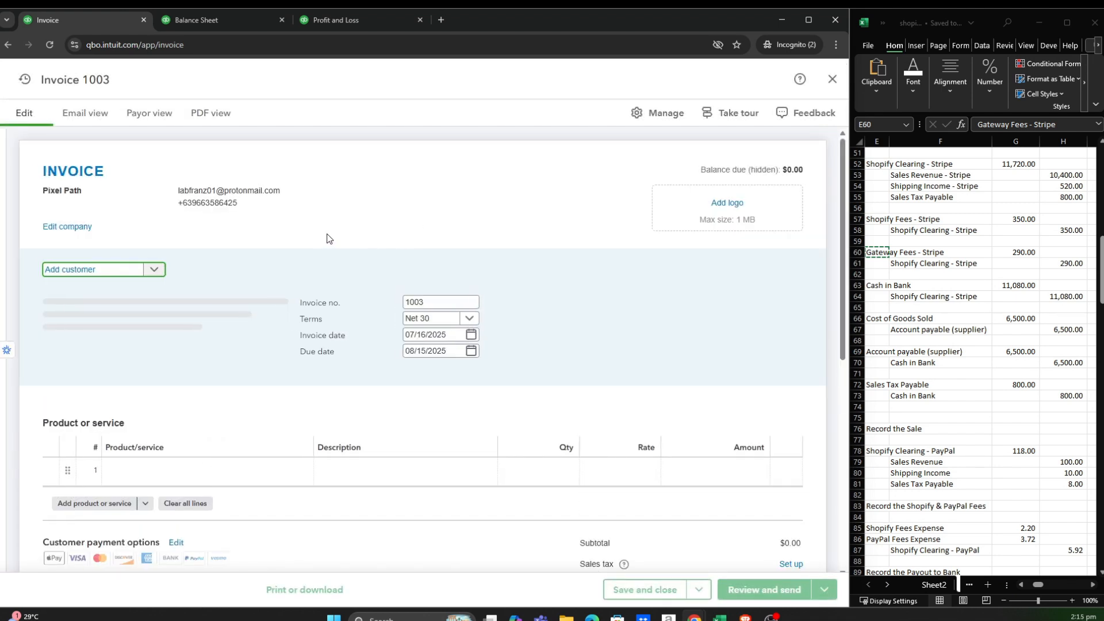
pyautogui.click(882, 165)
pyautogui.hotkey('ctrl', 'c')
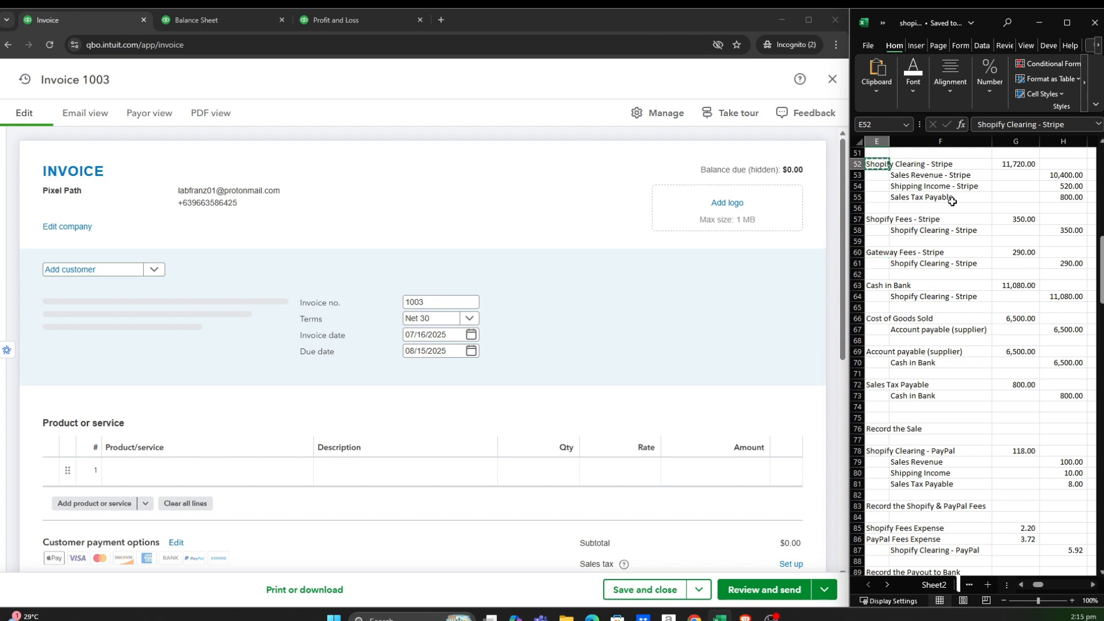
pyautogui.click(154, 278)
pyautogui.click(149, 292)
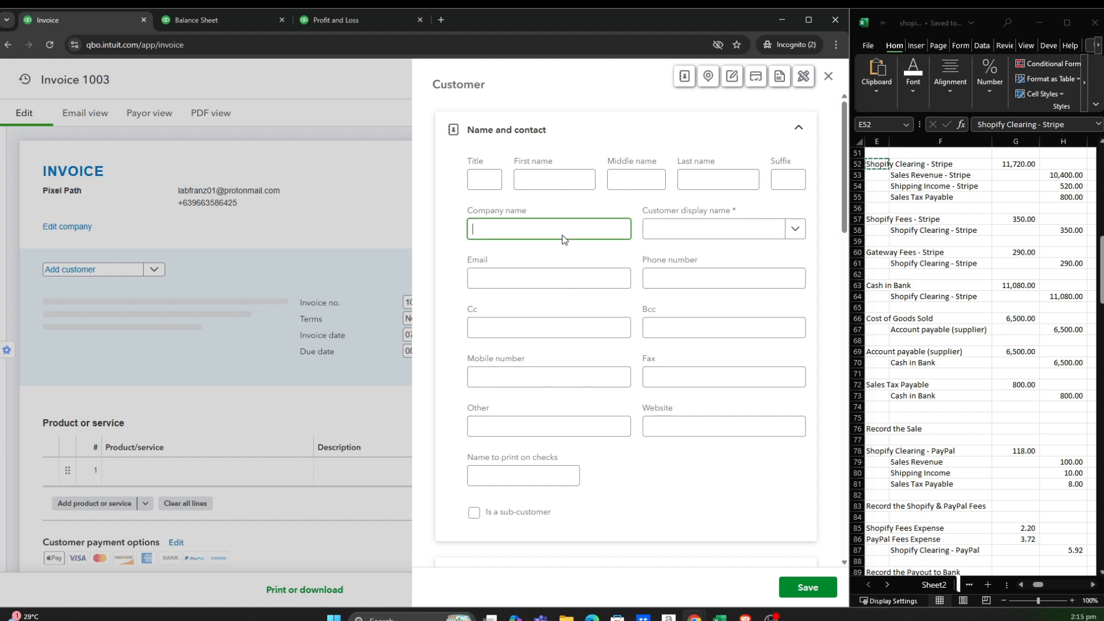
pyautogui.hotkey('ctrl', 'v')
pyautogui.hotkey('ctrl', 'v')
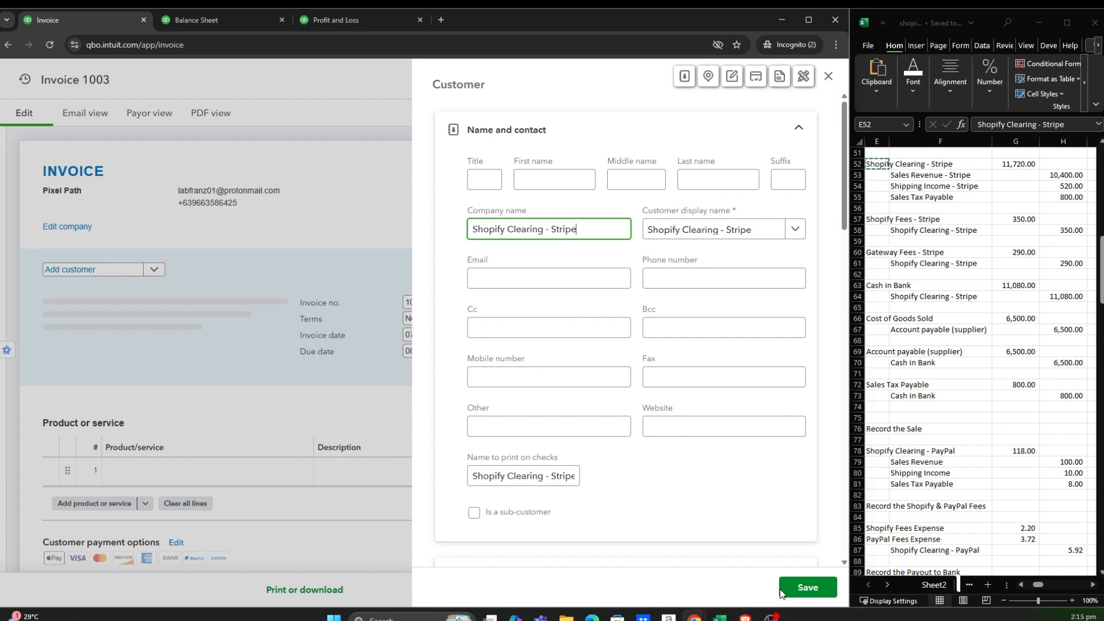
pyautogui.click(800, 589)
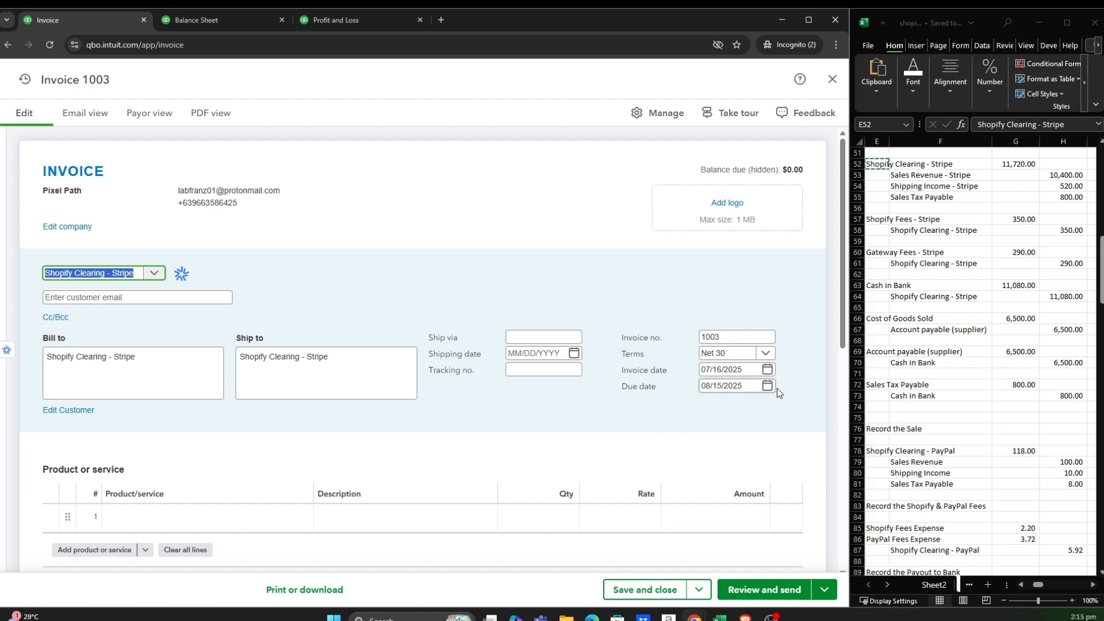
# Set the invoice date to 01/06/2025.
pyautogui.click(767, 369)
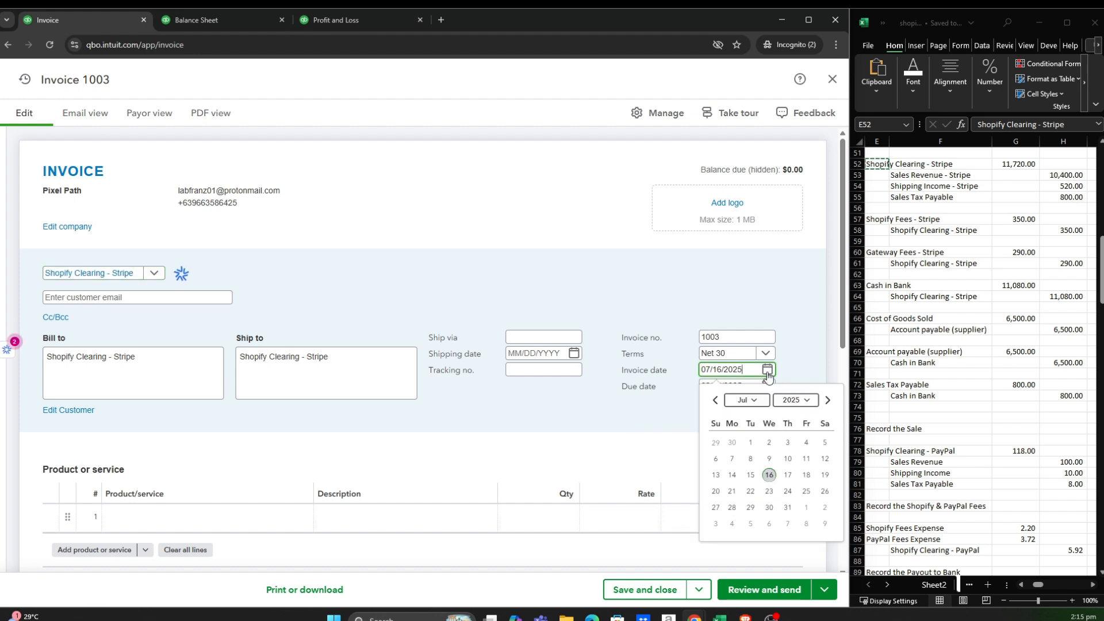
pyautogui.click(751, 403)
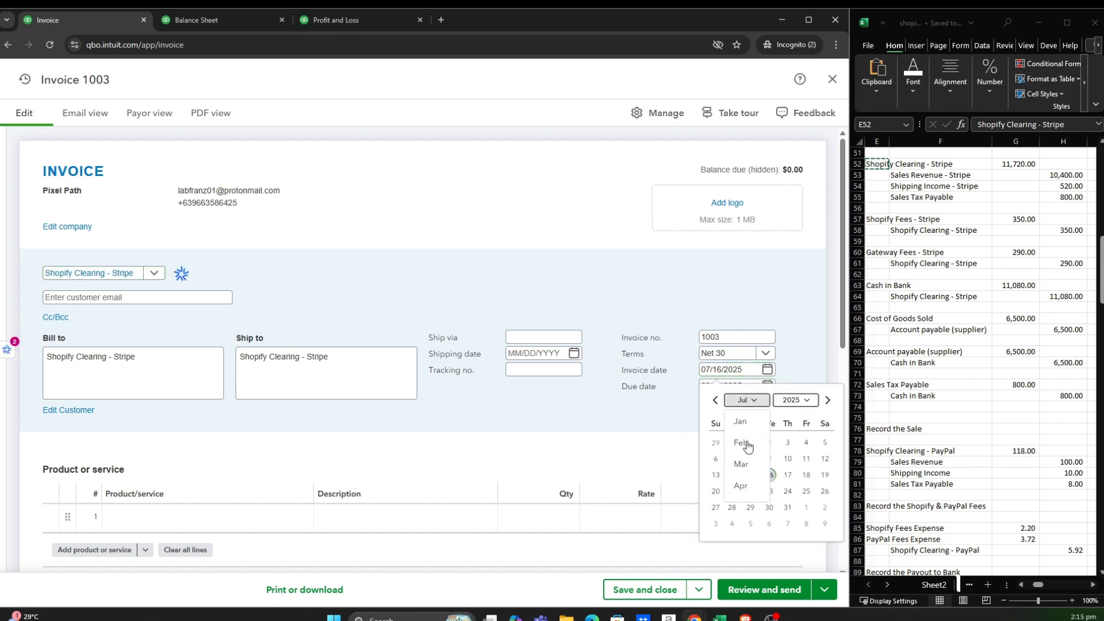
pyautogui.click(741, 421)
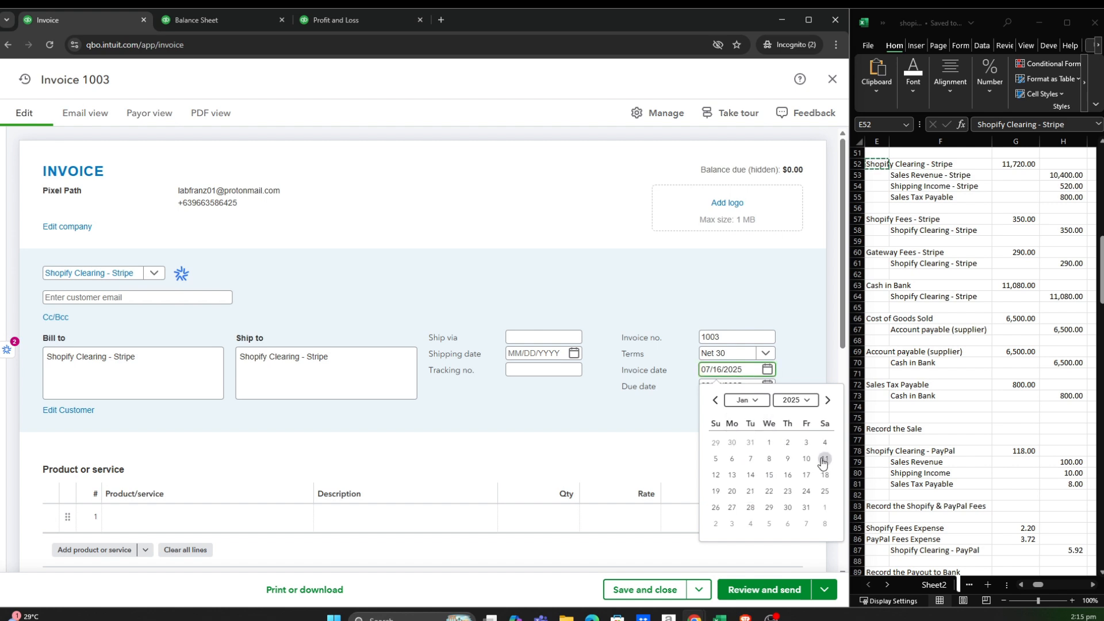
pyautogui.click(733, 460)
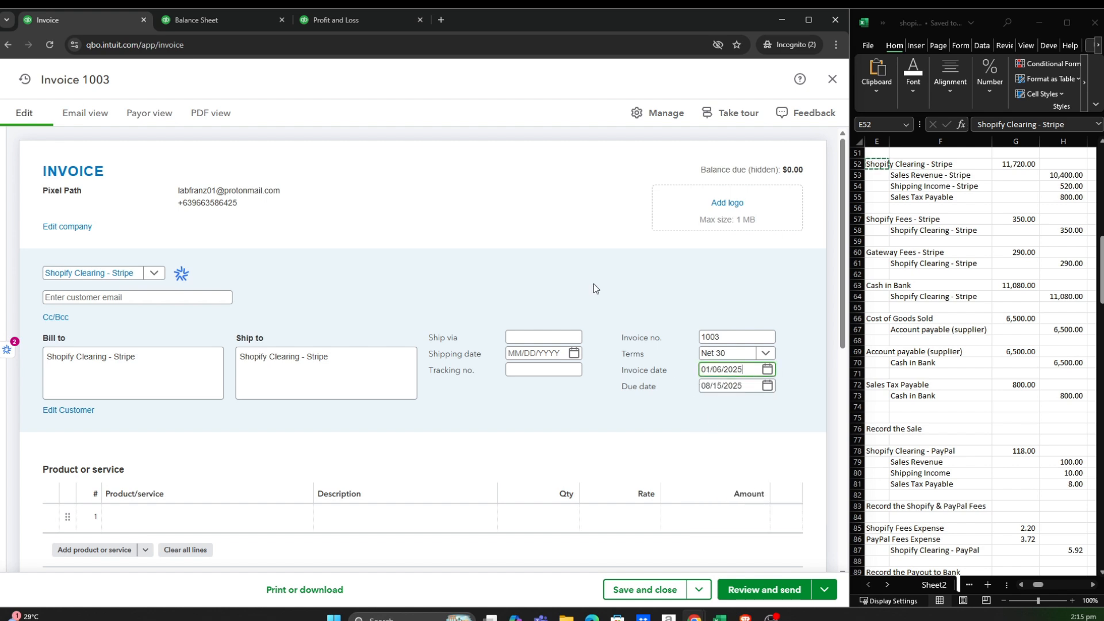
# Start a new item from the first invoice line and name it Sales Revenue - Stripe, copying the name from cell F53.
pyautogui.scroll(-5, 577, 262)
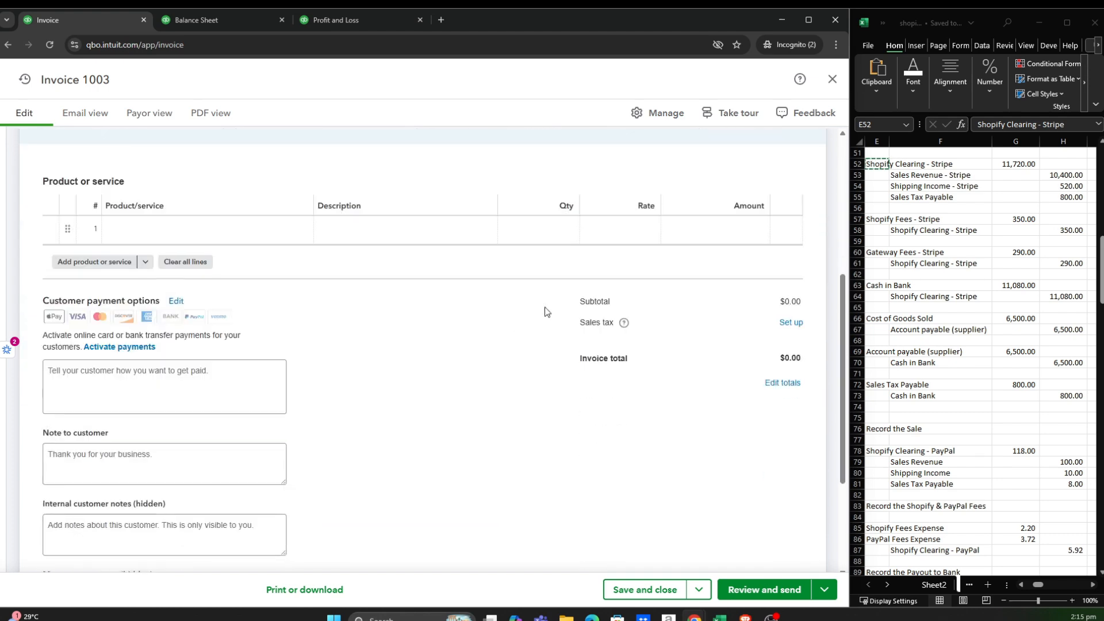
pyautogui.scroll(2, 427, 336)
pyautogui.click(426, 336)
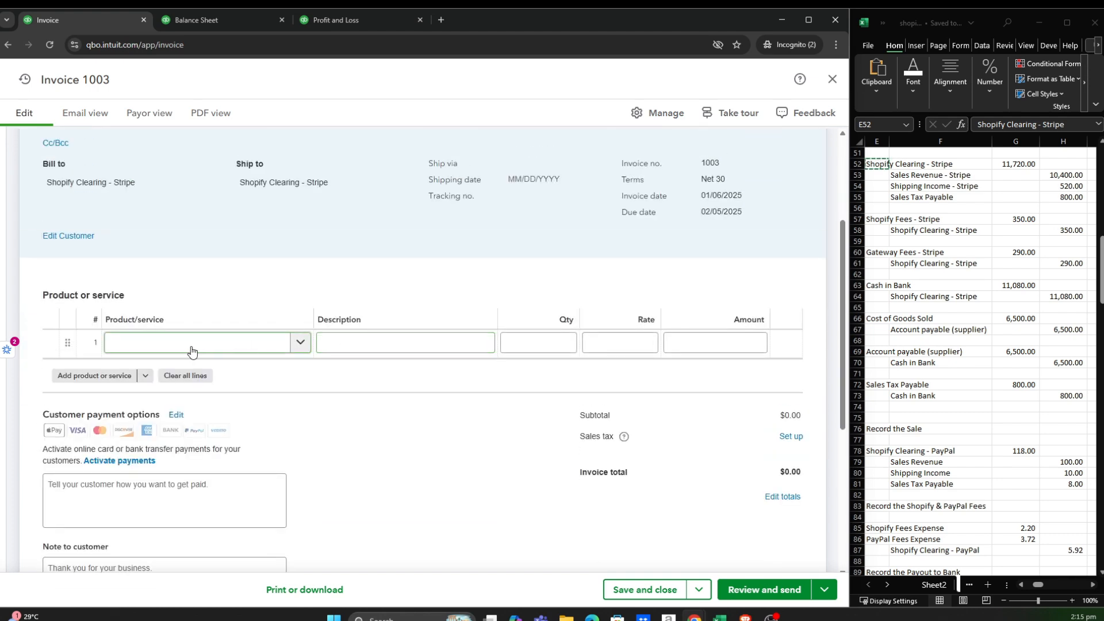
pyautogui.click(298, 351)
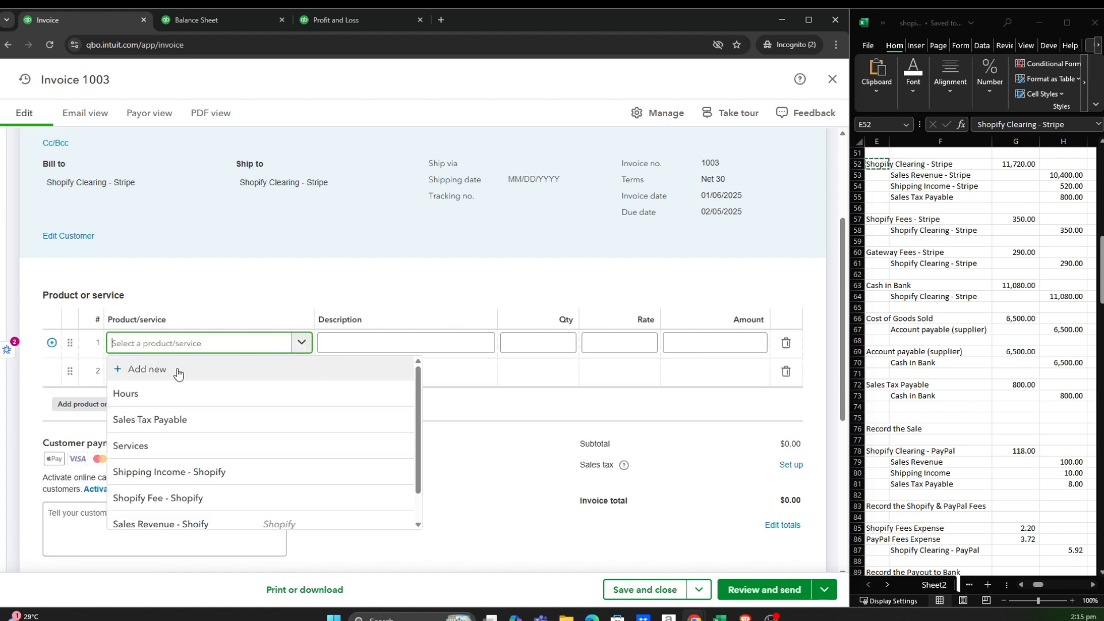
pyautogui.press('Escape')
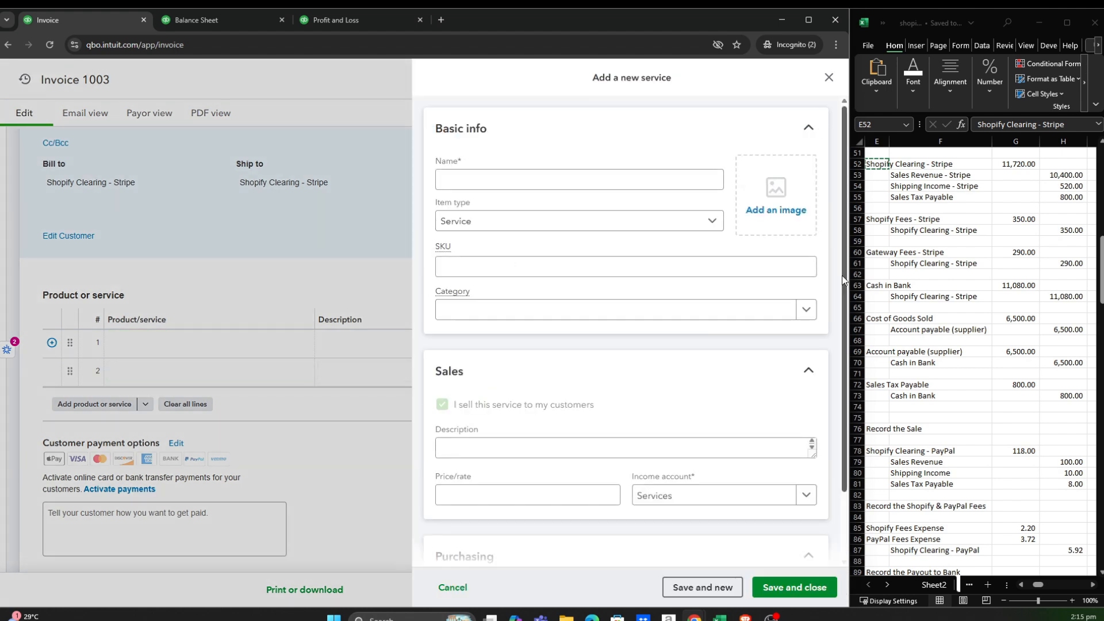
pyautogui.click(902, 272)
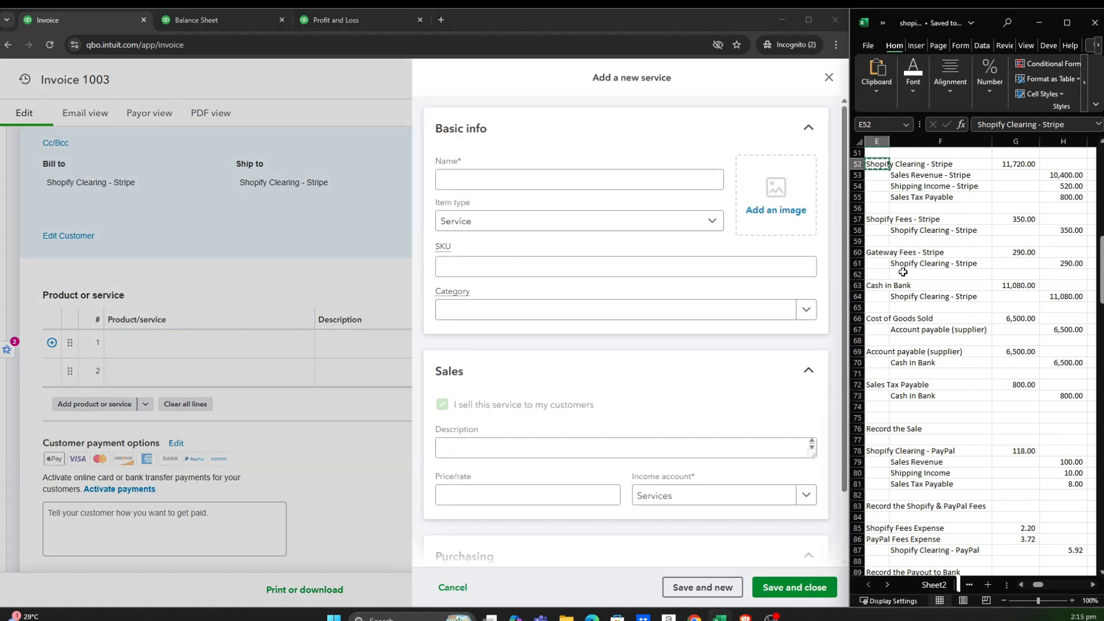
pyautogui.click(899, 176)
pyautogui.hotkey('ctrl', 'c')
pyautogui.click(536, 183)
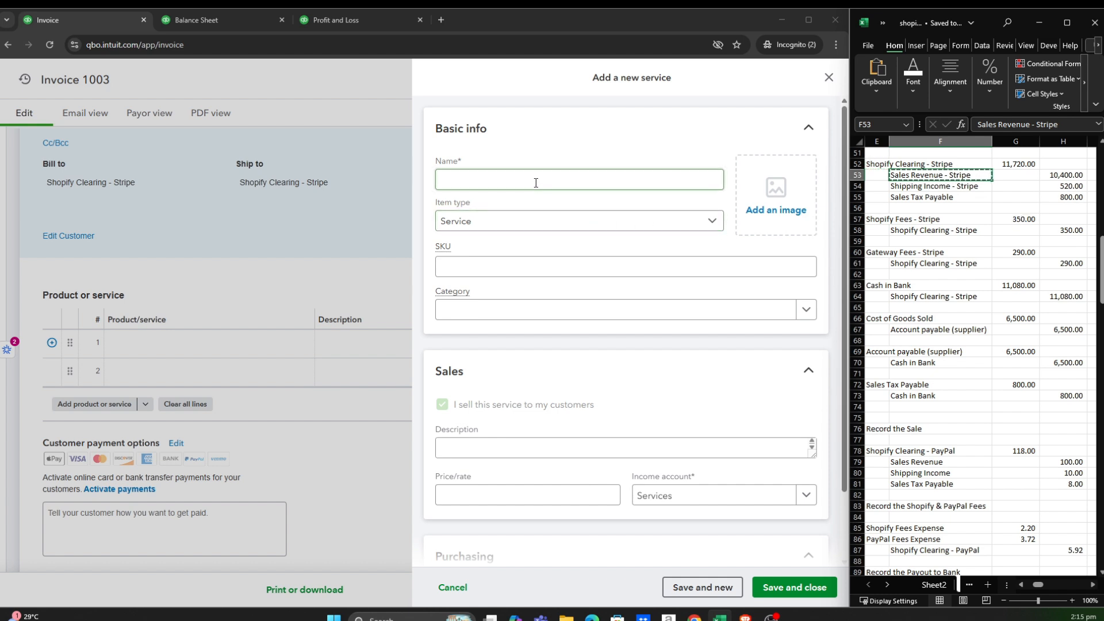
pyautogui.hotkey('ctrl', 'v')
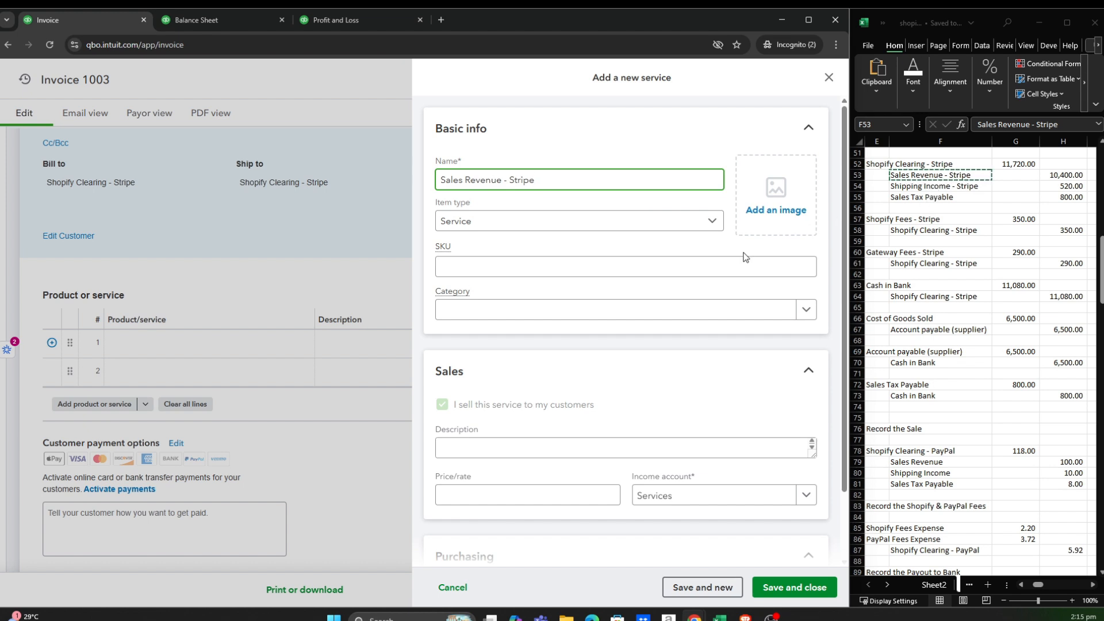
# Set the item type of Sales Revenue - Stripe to Non-inventory item and assign it a newly created category named Stripe.
pyautogui.click(717, 228)
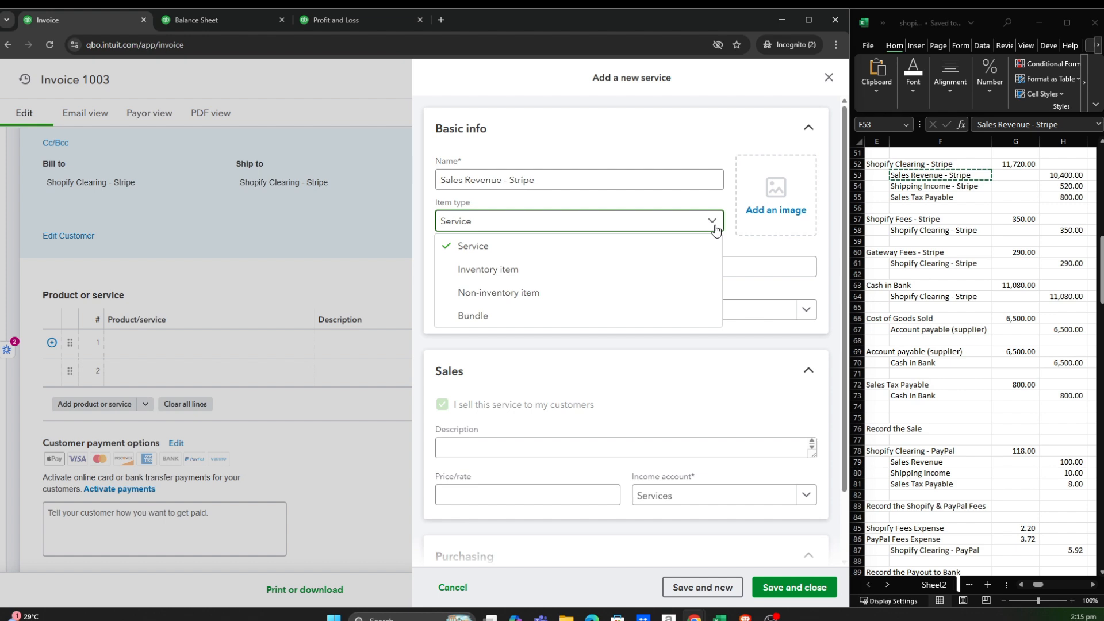
pyautogui.click(608, 295)
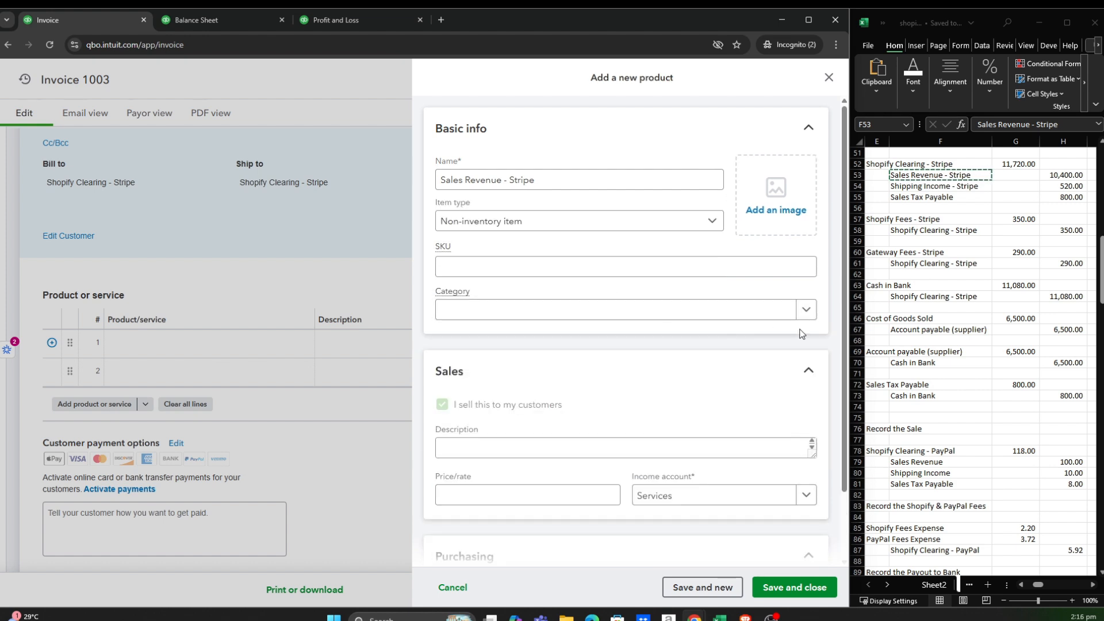
pyautogui.click(805, 311)
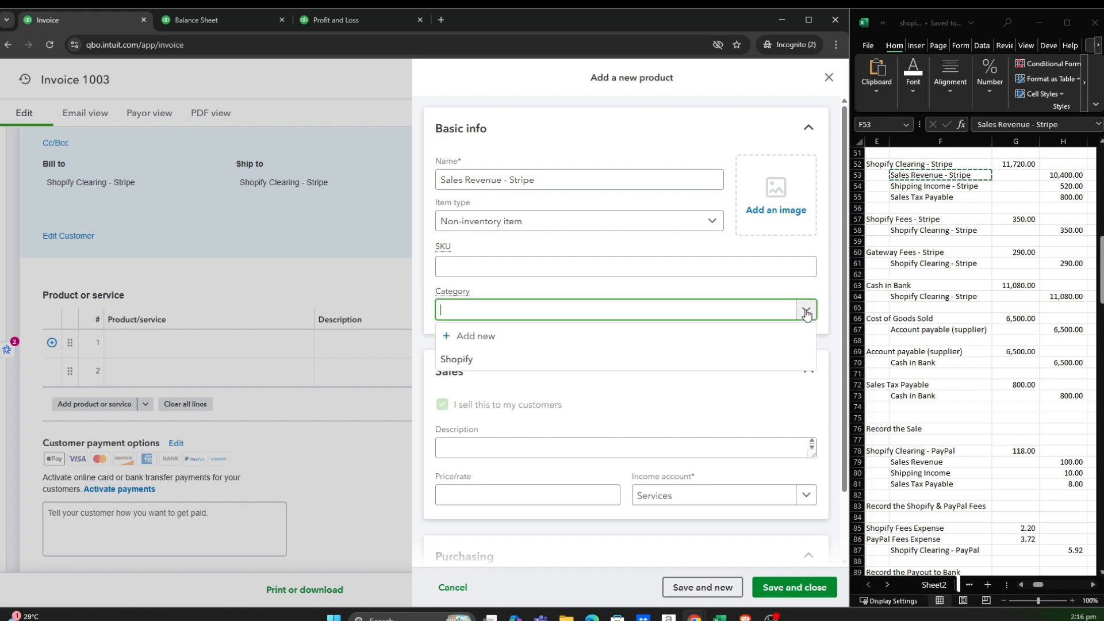
pyautogui.click(513, 338)
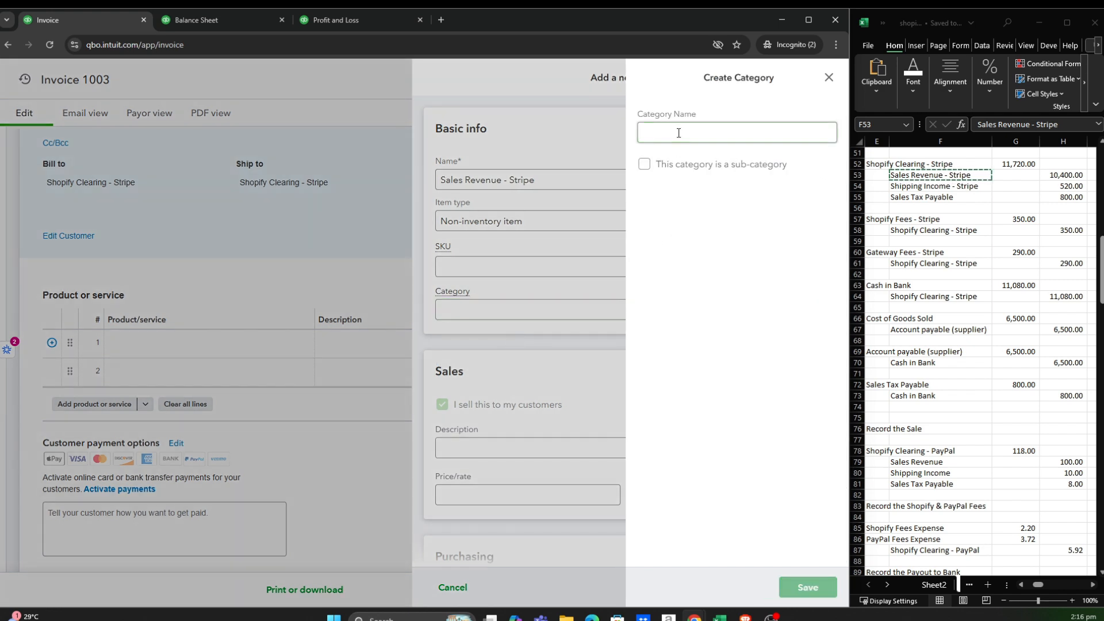
pyautogui.click(678, 132)
pyautogui.write('Stripe')
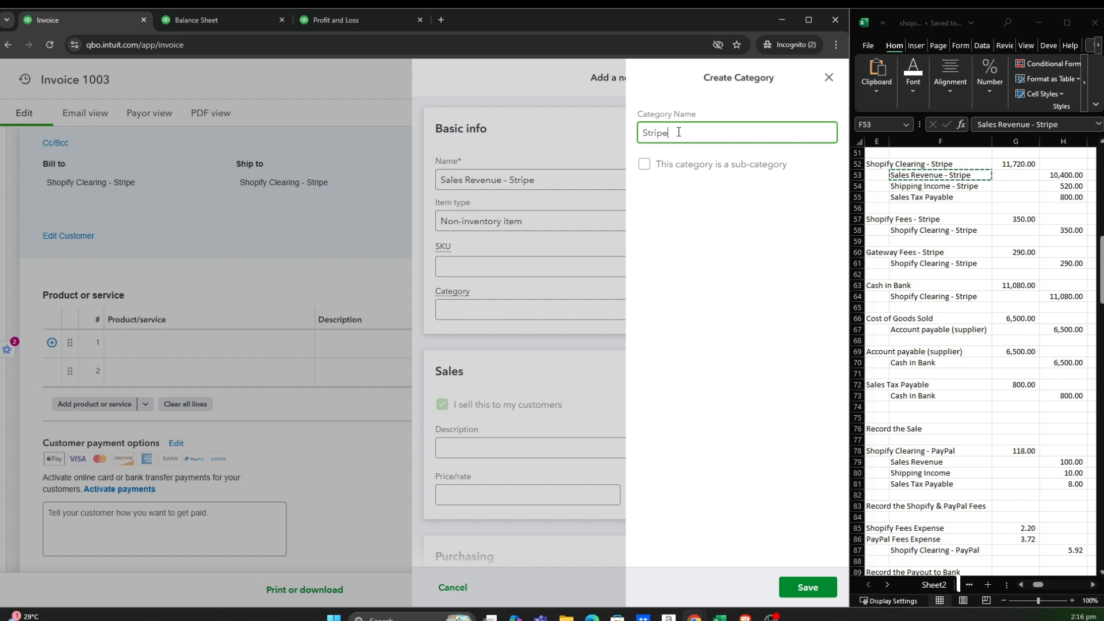
pyautogui.click(817, 591)
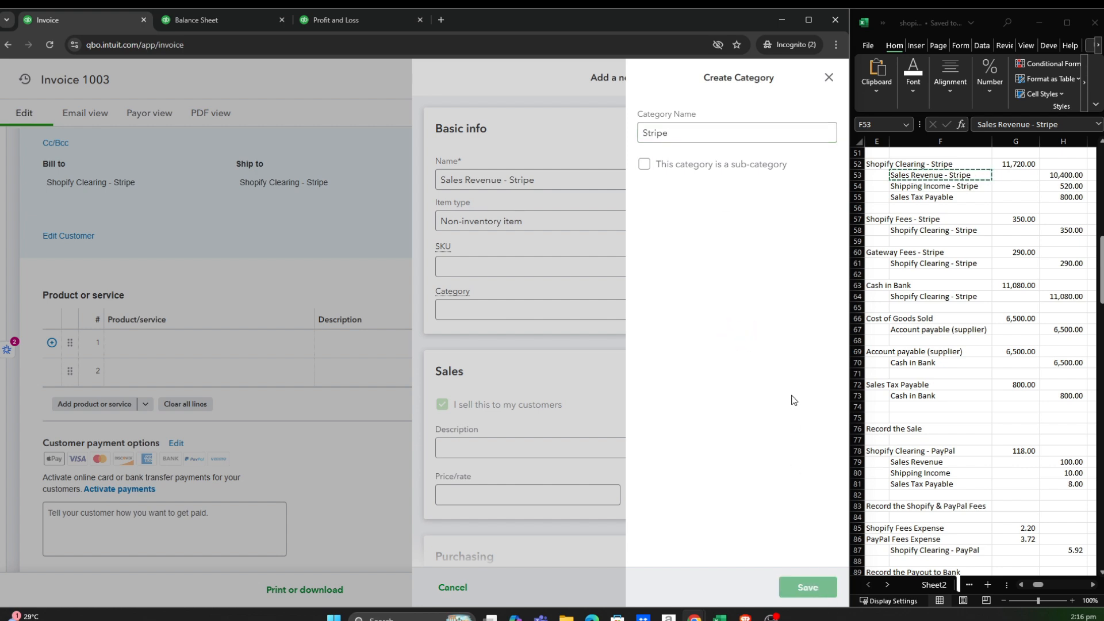
pyautogui.scroll(-1, 582, 421)
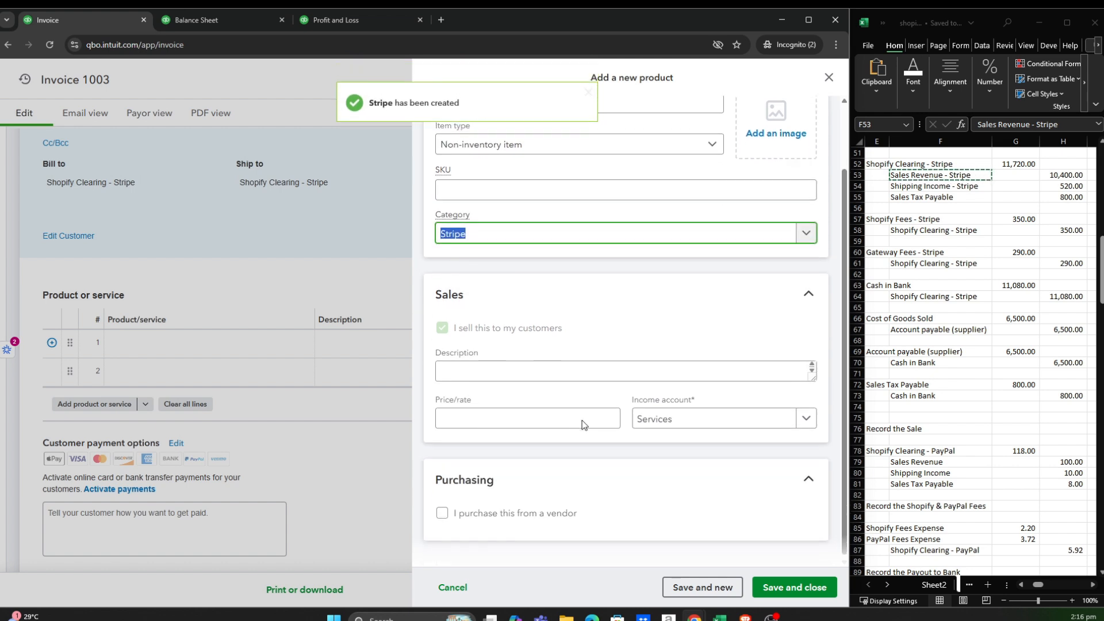
# Assign the Sales Revenue - Stripe income account to the new item and save it.
pyautogui.click(747, 421)
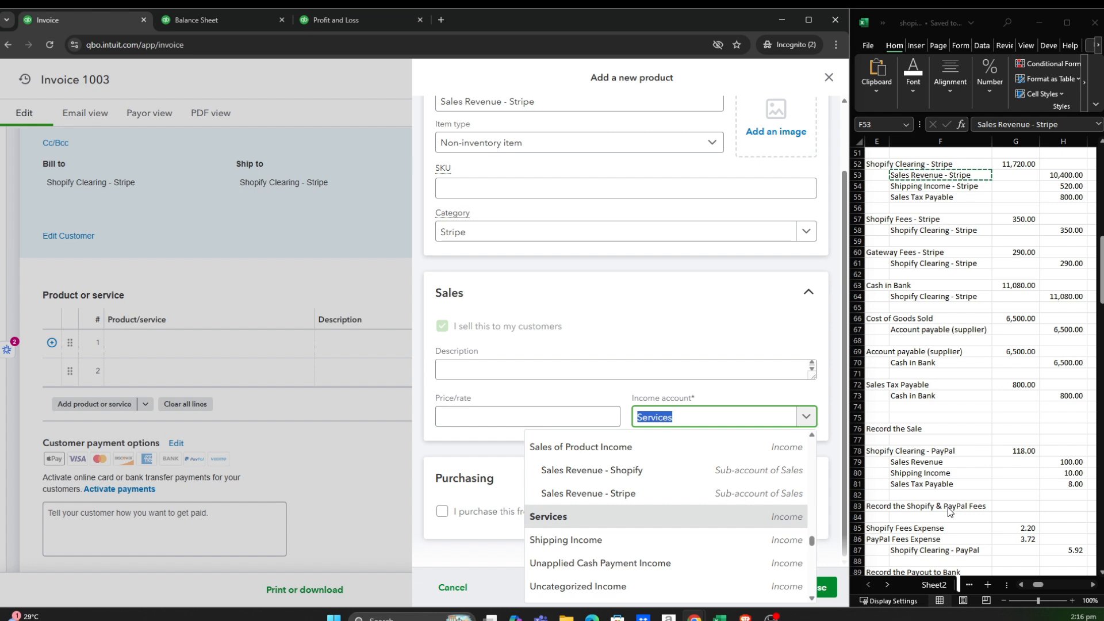
pyautogui.click(659, 500)
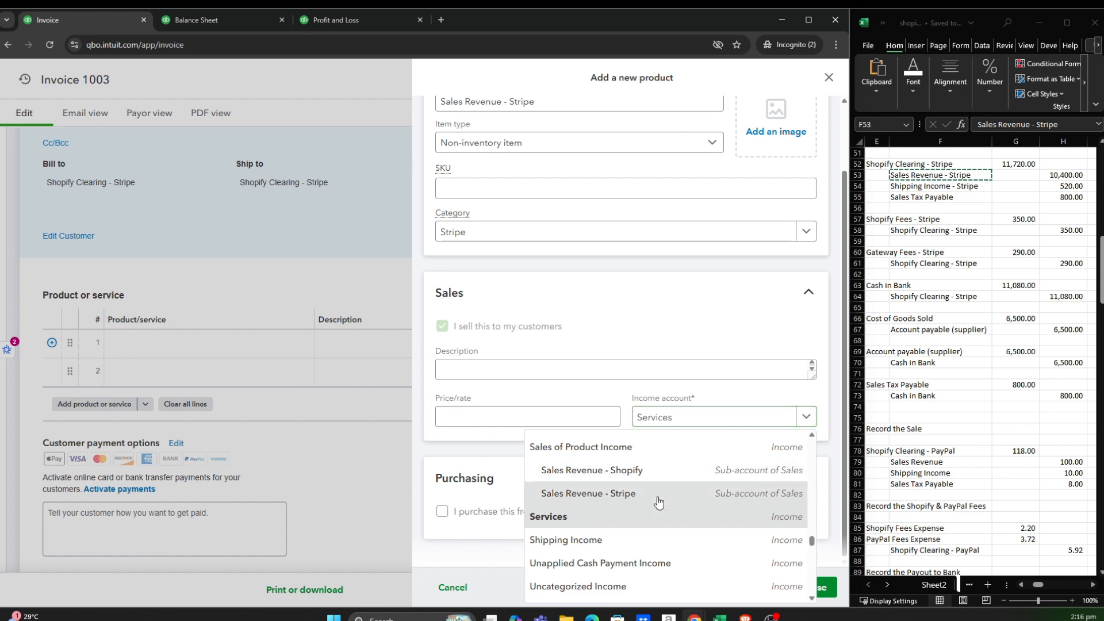
pyautogui.scroll(2, 699, 444)
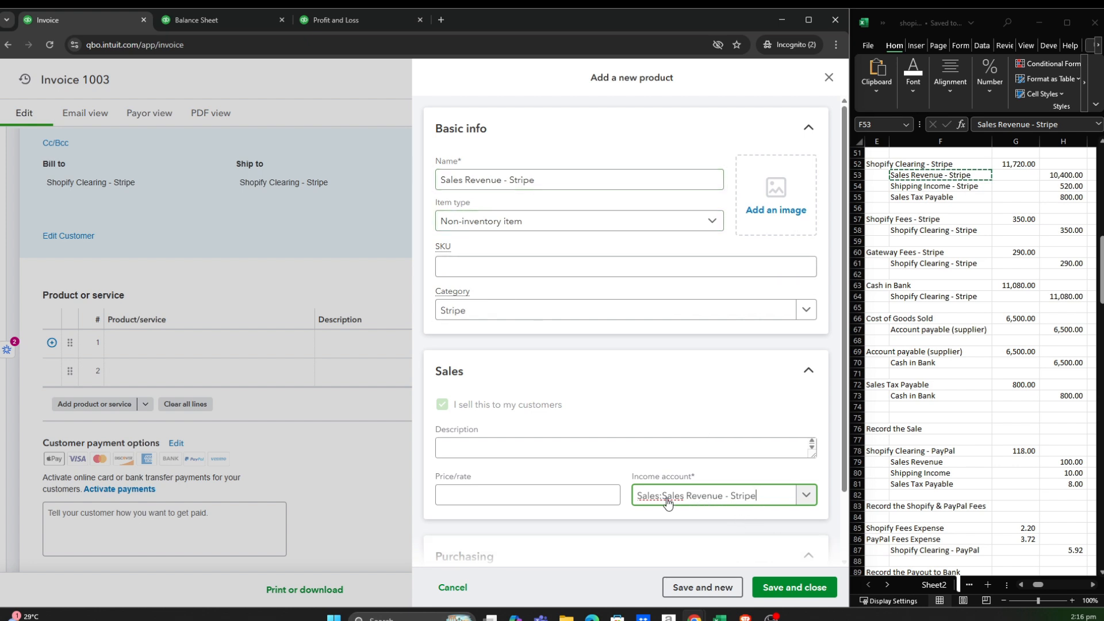
pyautogui.click(790, 589)
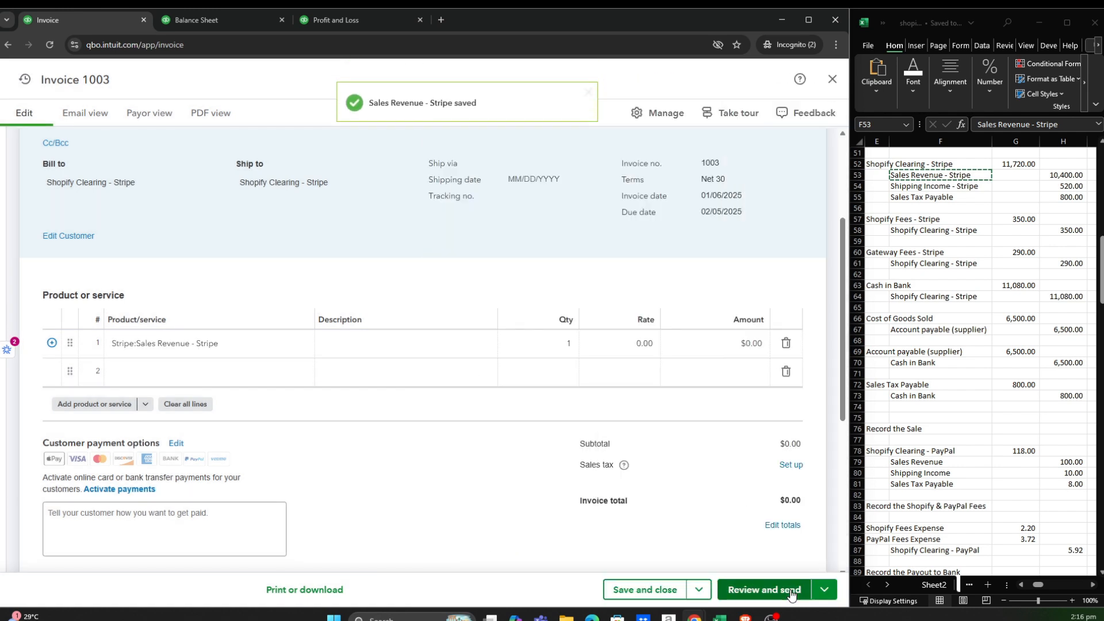
# Set the rate of the Sales Revenue - Stripe invoice line to 10,400.
pyautogui.click(611, 345)
pyautogui.moveTo(611, 346); pyautogui.dragTo(661, 350)
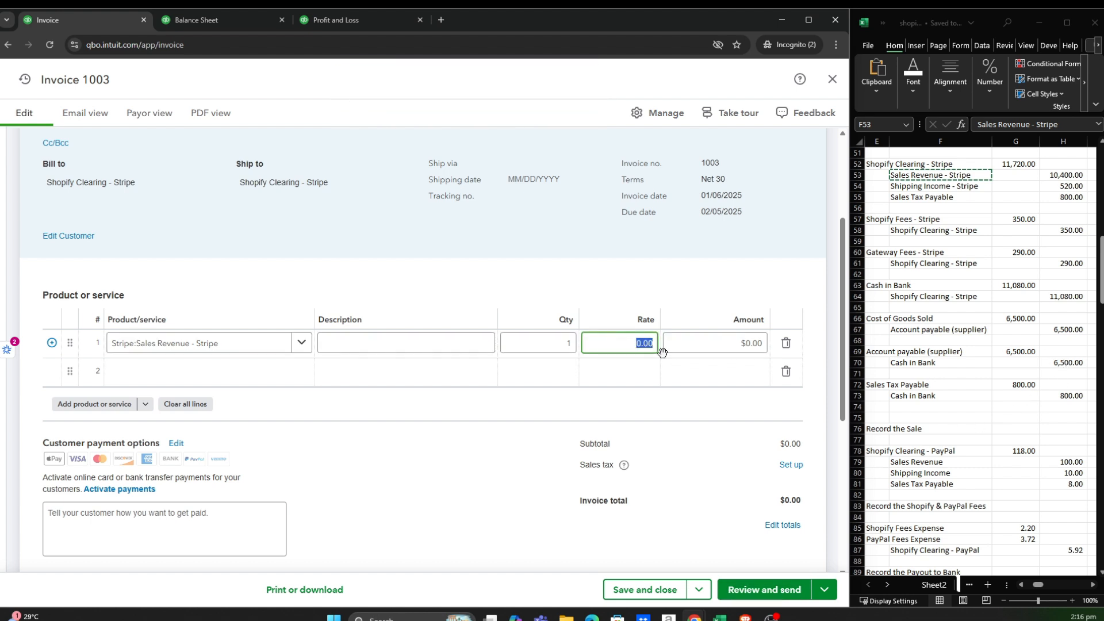
pyautogui.write('10,4')
pyautogui.click(687, 289)
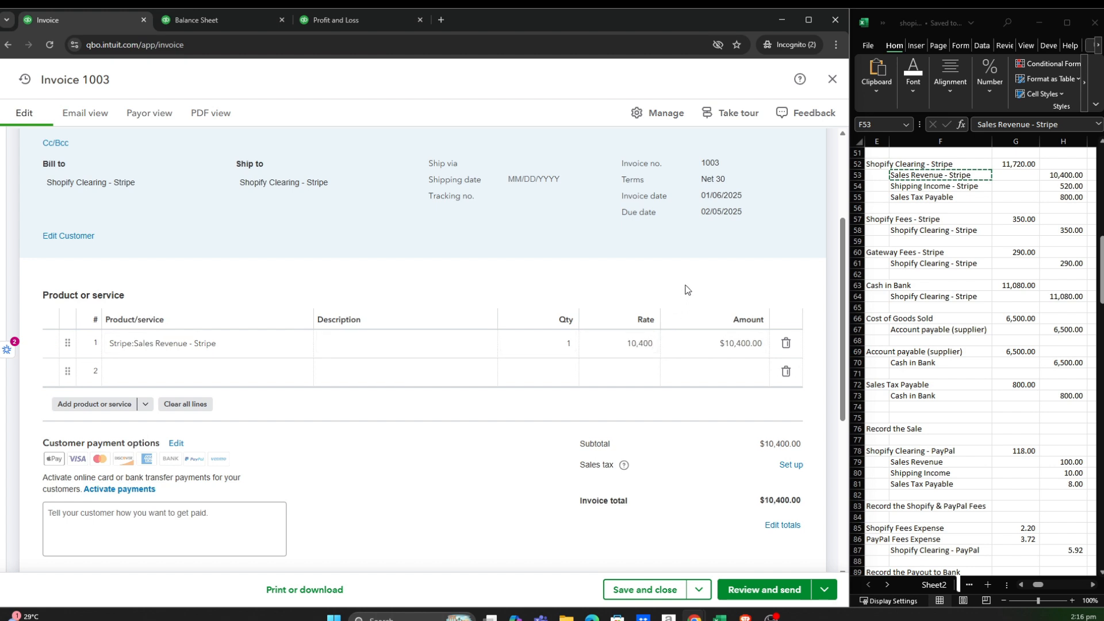
# Start a new item from the second invoice line and name it Shipping Income - Stripe, copying the name from cell F54.
pyautogui.click(369, 382)
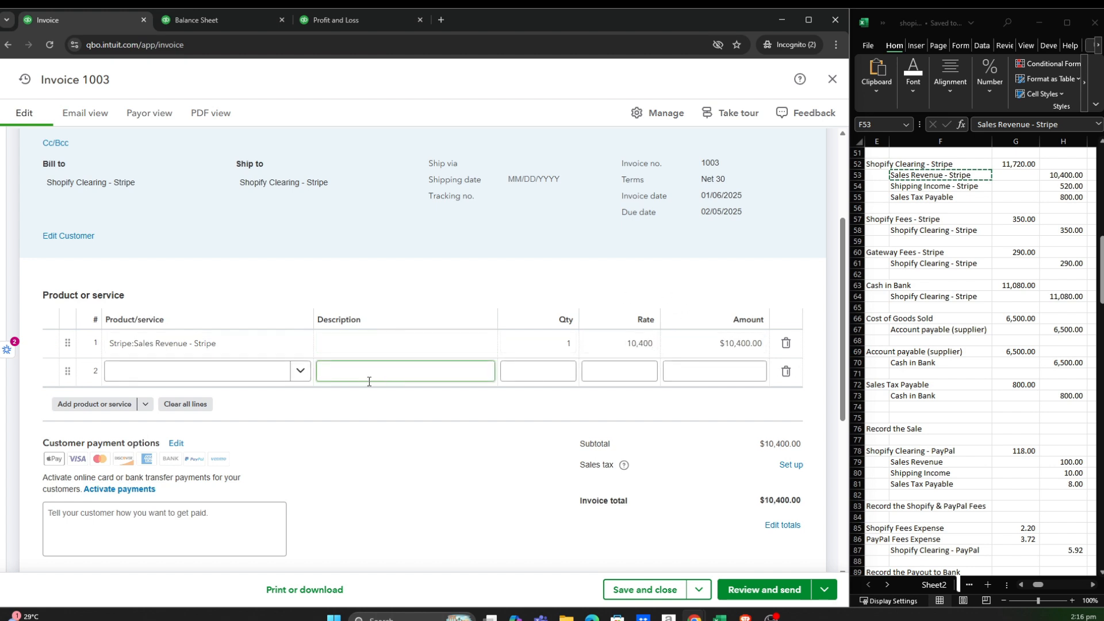
pyautogui.click(302, 372)
pyautogui.click(303, 373)
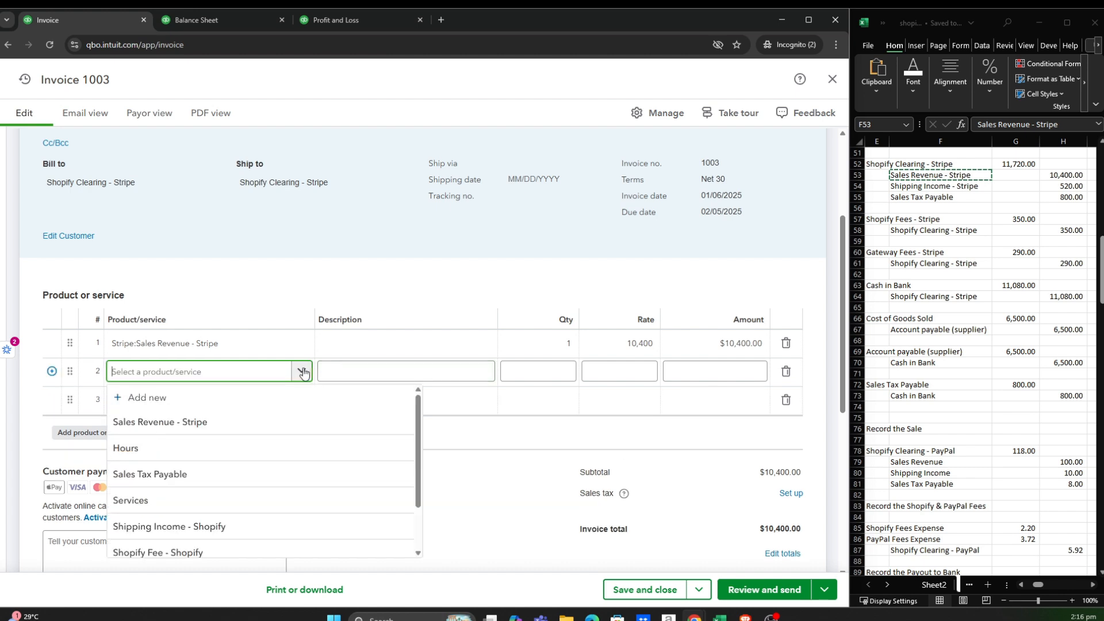
pyautogui.click(272, 401)
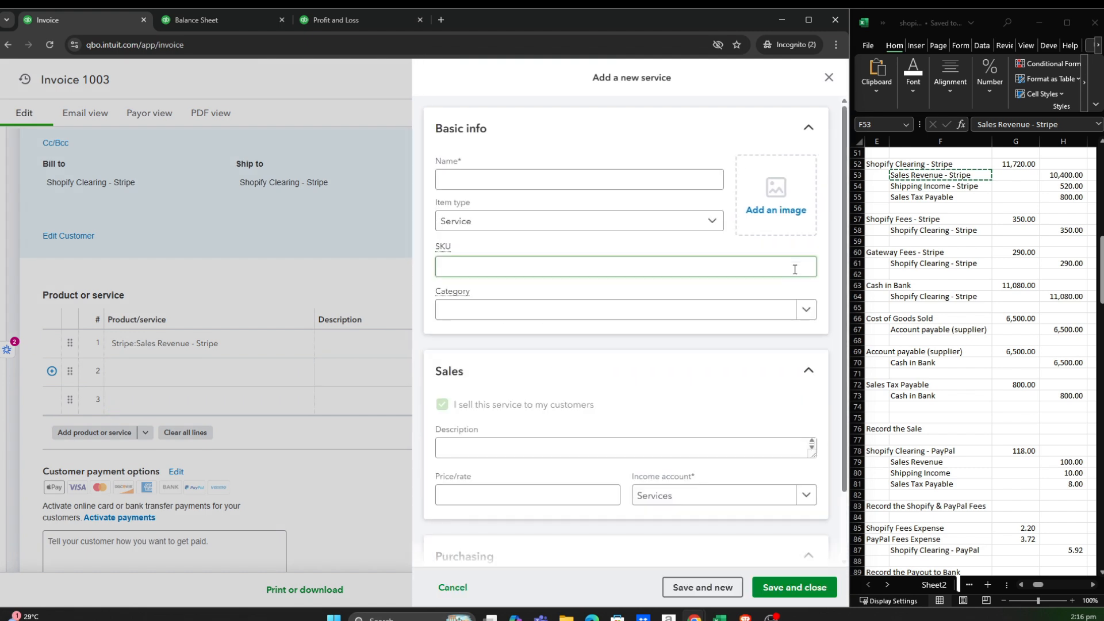
pyautogui.click(932, 186)
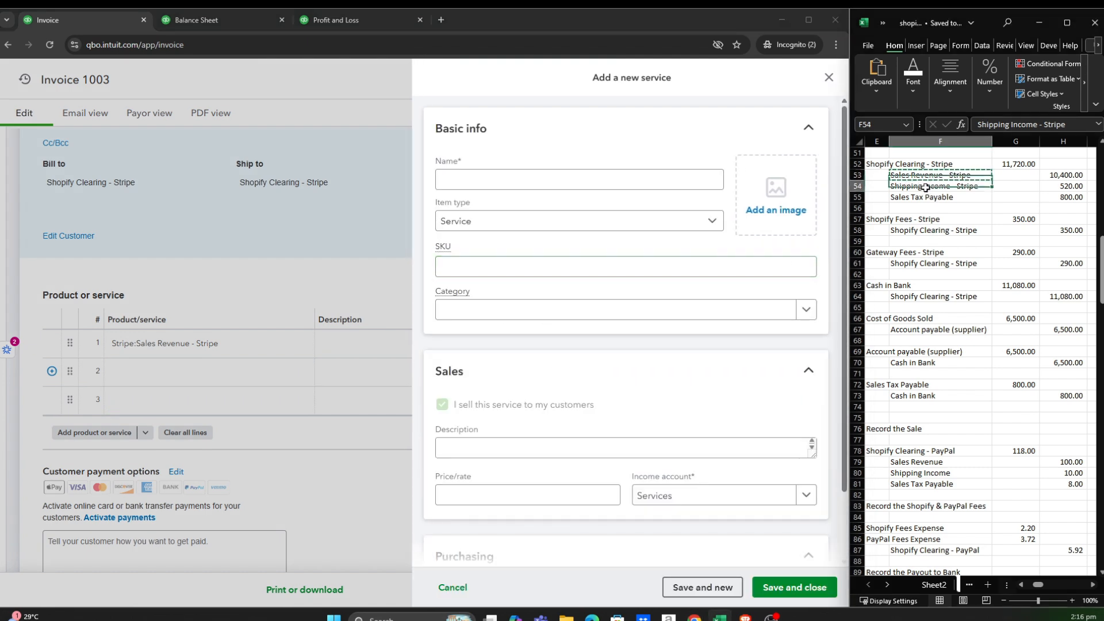
pyautogui.click(505, 178)
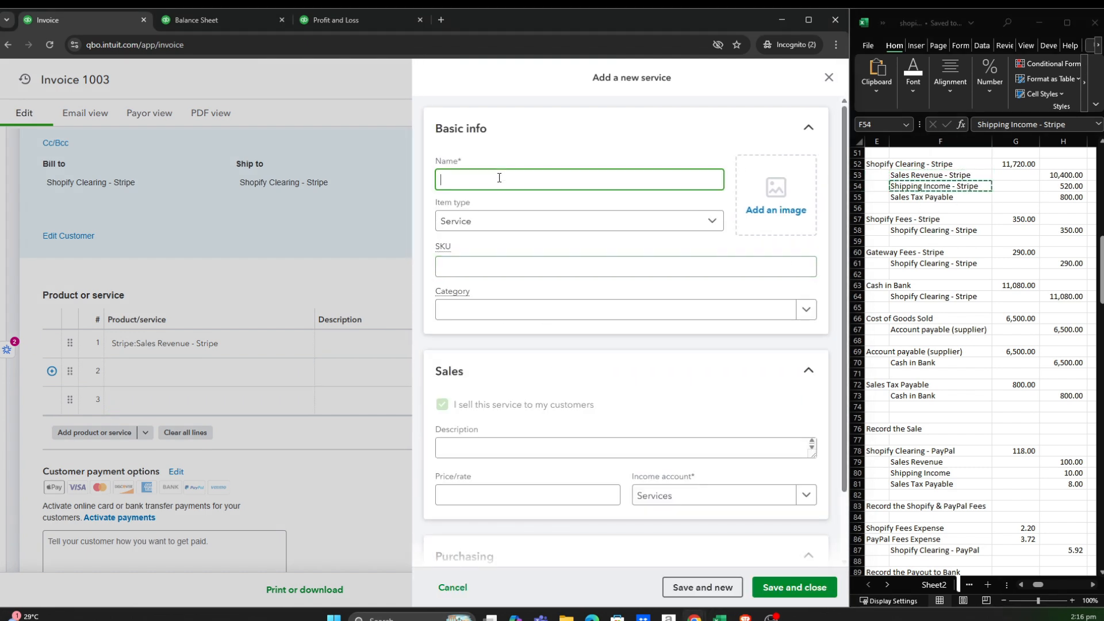
pyautogui.hotkey('ctrl', 'v')
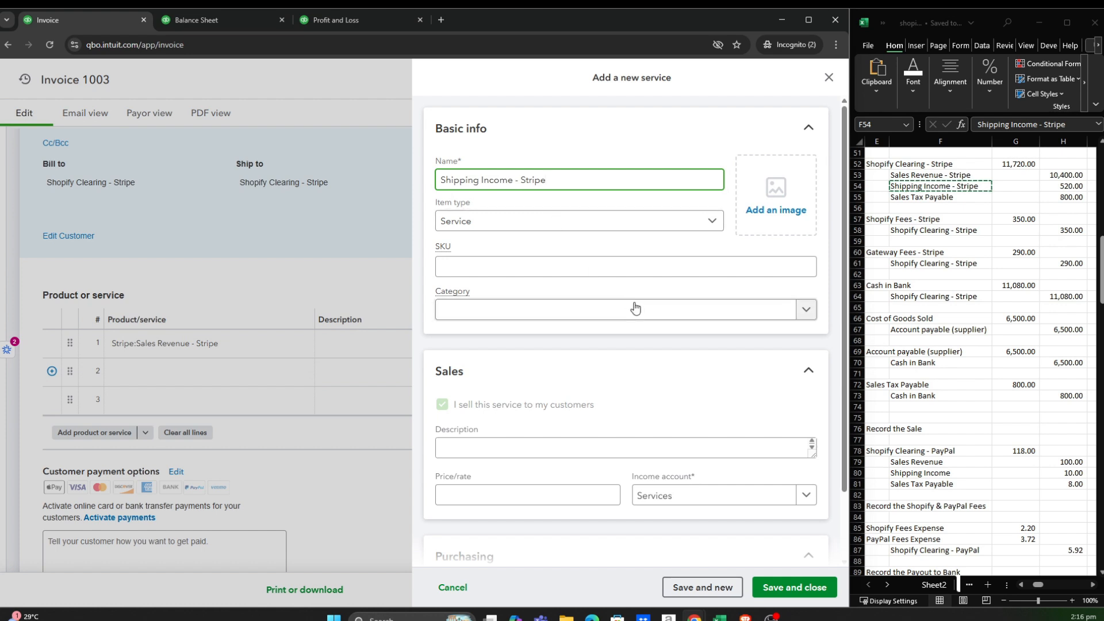
# Make Shipping Income - Stripe a Non-inventory item with the Shipping Income - Stripe income account, and save it without a category.
pyautogui.click(712, 221)
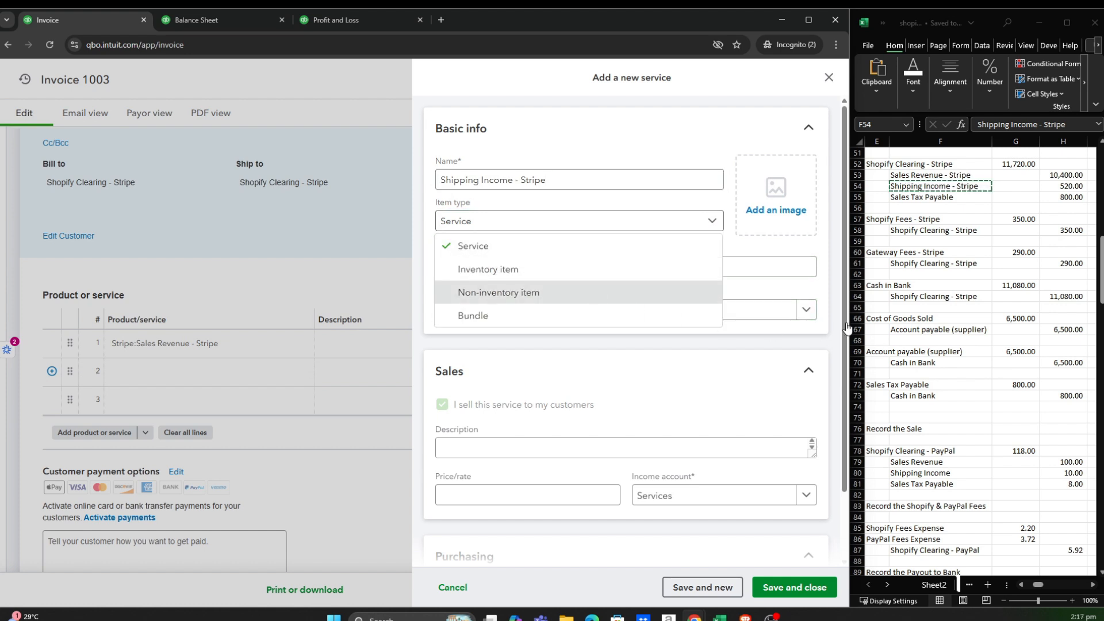
pyautogui.click(599, 292)
pyautogui.click(810, 311)
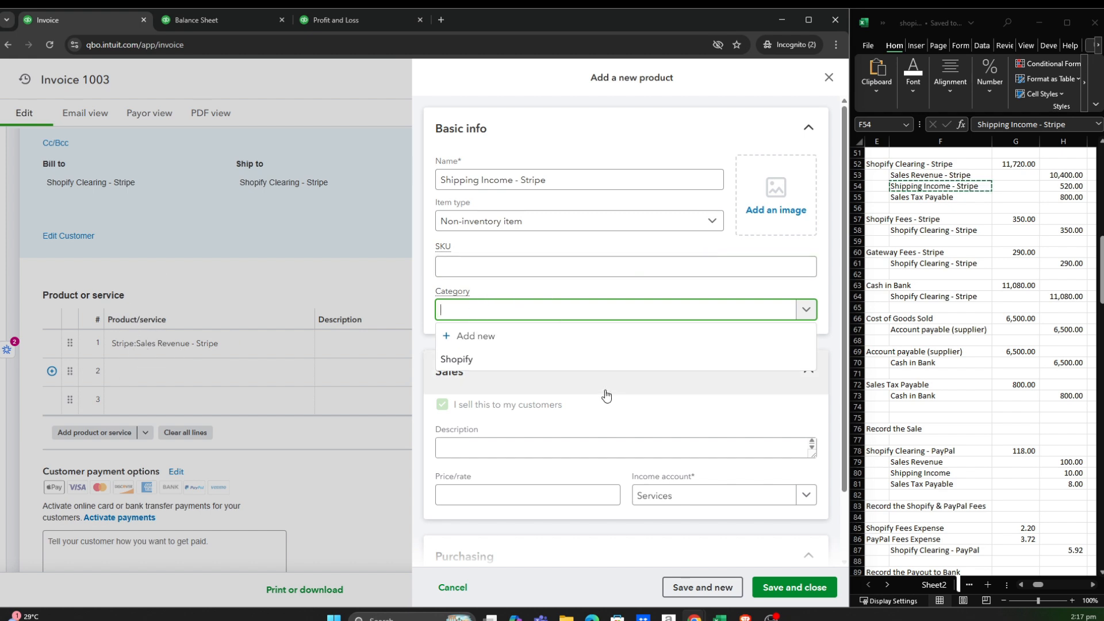
pyautogui.click(806, 496)
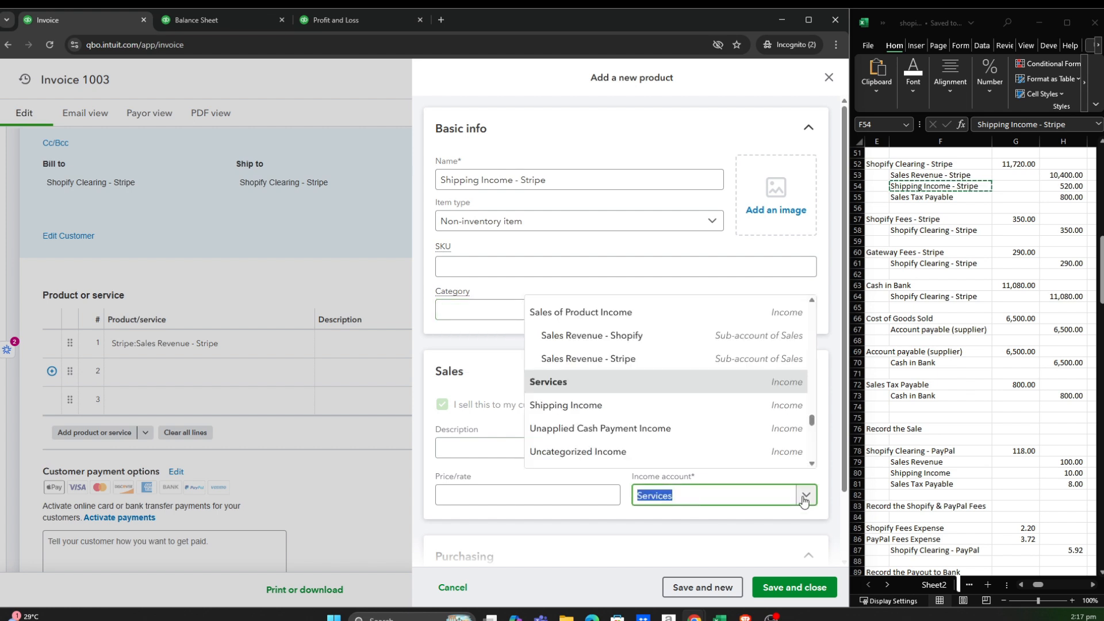
pyautogui.write('s')
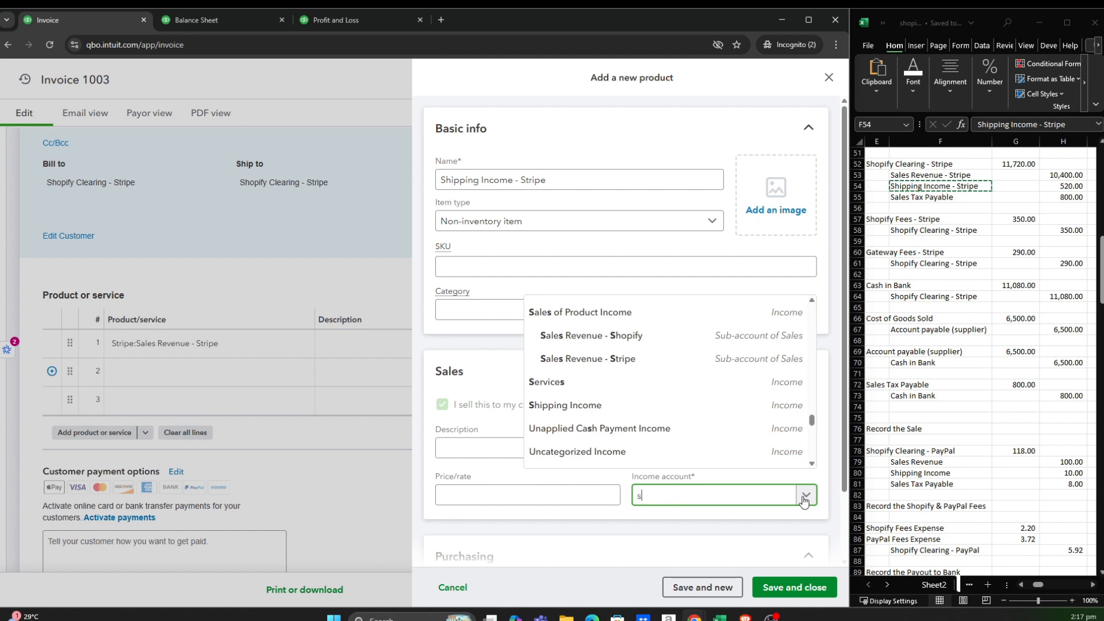
pyautogui.write('hi')
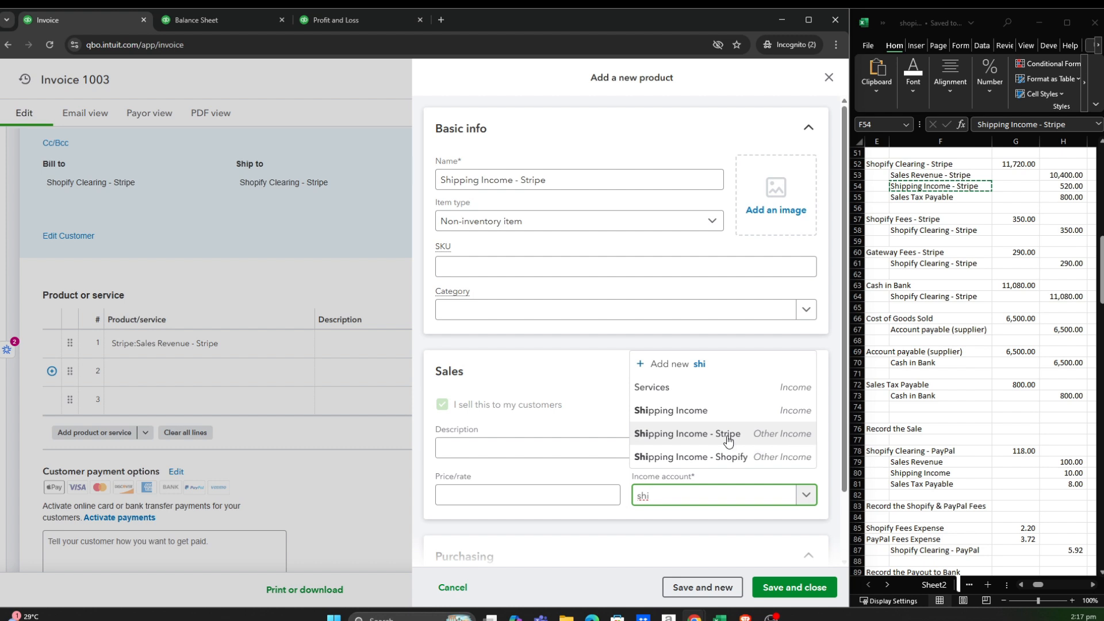
pyautogui.click(728, 435)
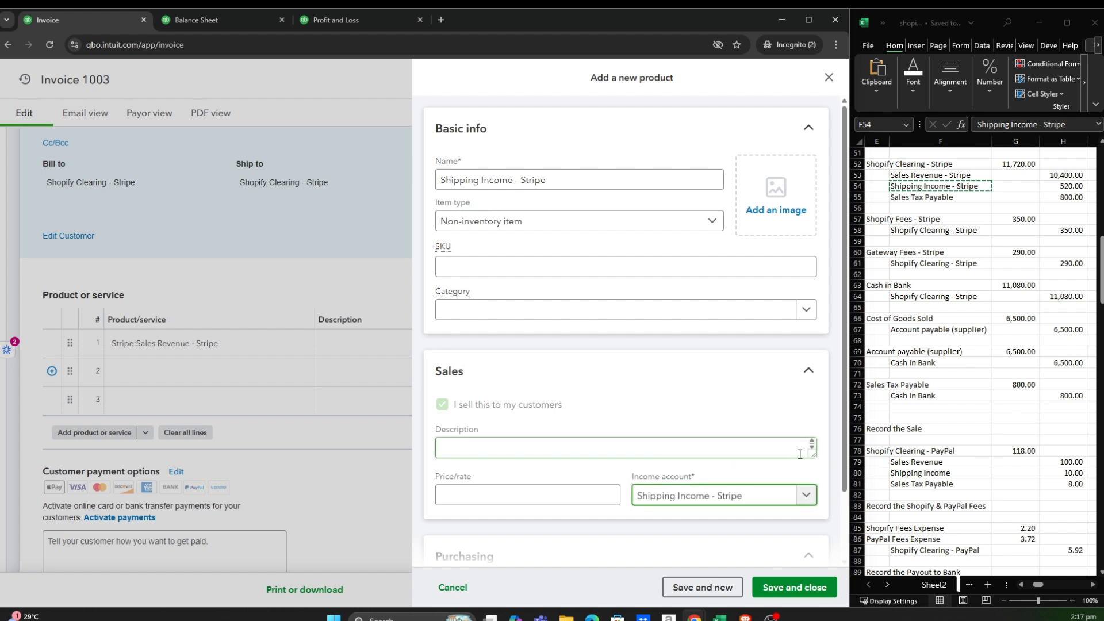
pyautogui.click(786, 591)
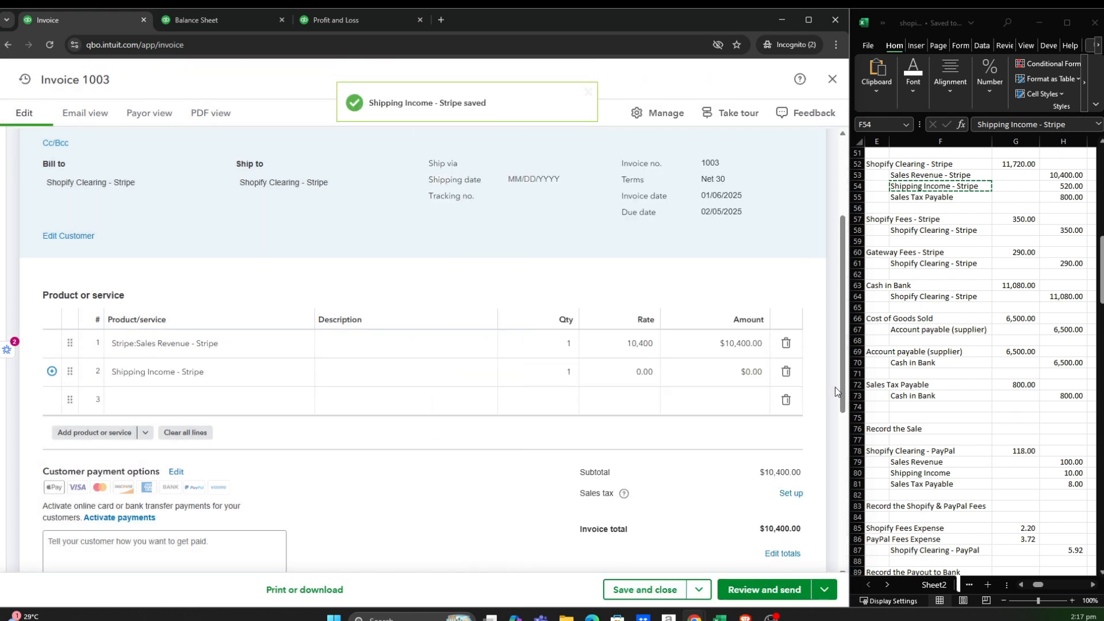
# Set the rate of the Shipping Income - Stripe invoice line to 520, matching cell H54.
pyautogui.click(1070, 185)
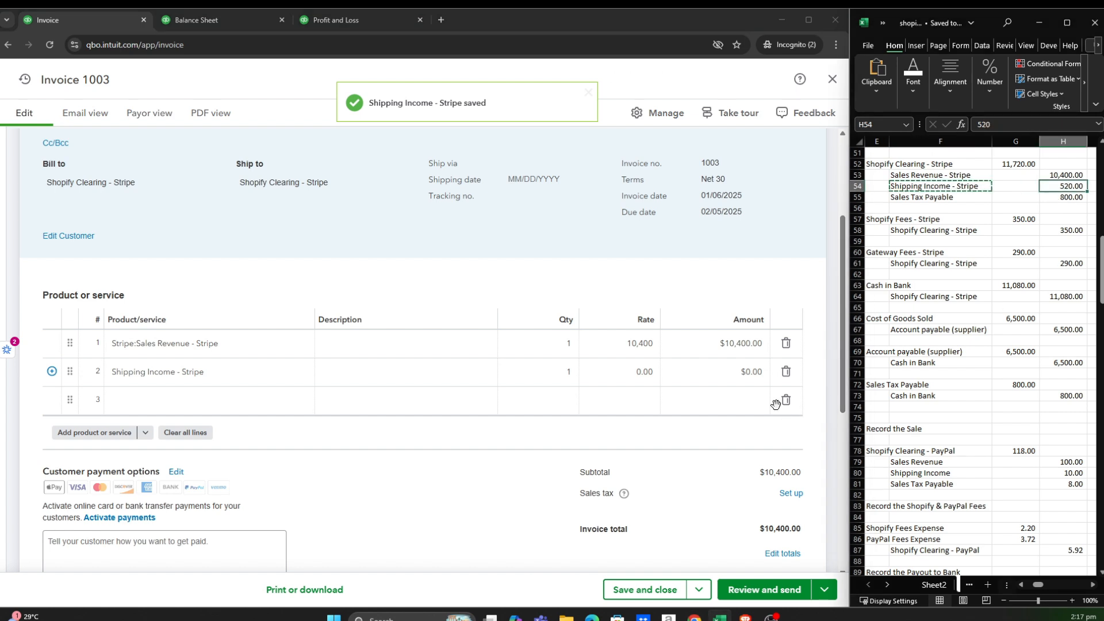
pyautogui.click(654, 374)
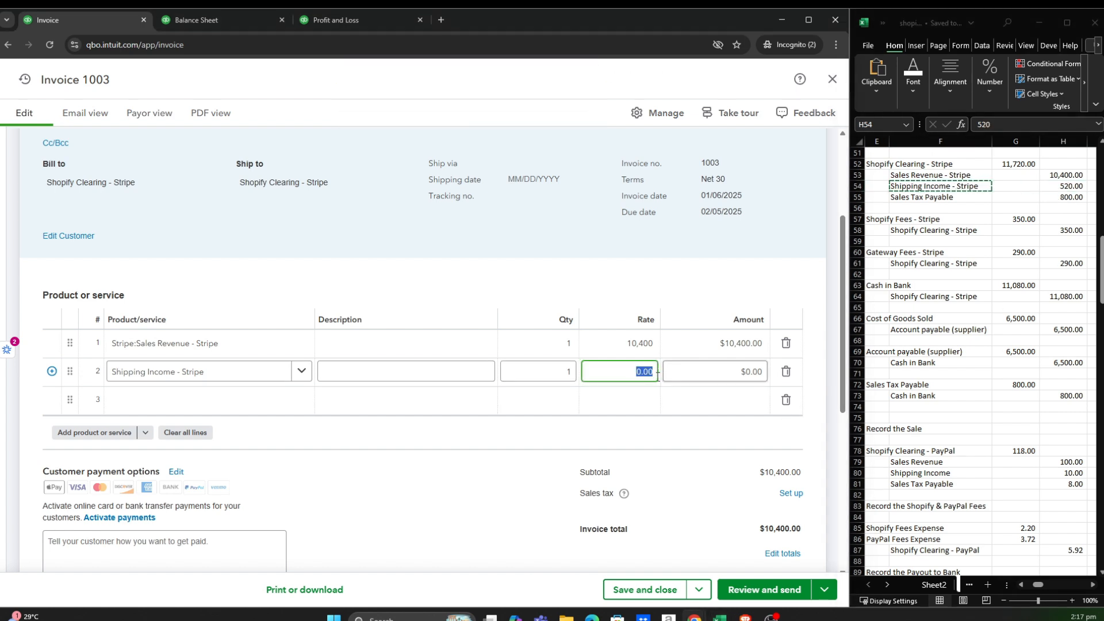
pyautogui.write('520')
# Add the existing Sales Tax Payable item on the third invoice line with a rate of 800.
pyautogui.click(227, 407)
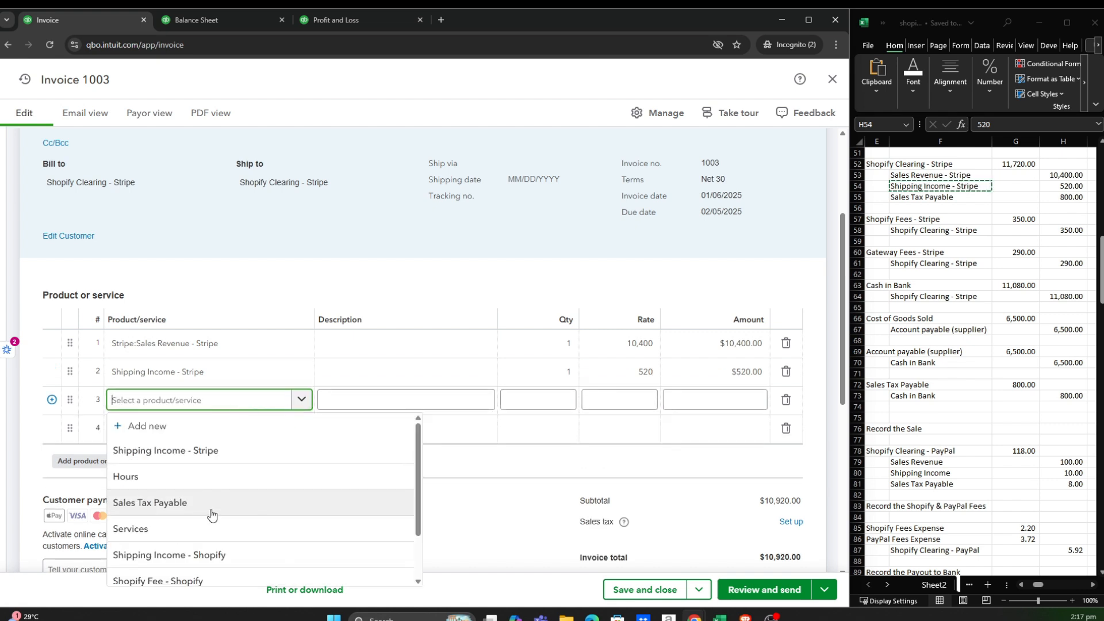
pyautogui.scroll(-1, 217, 555)
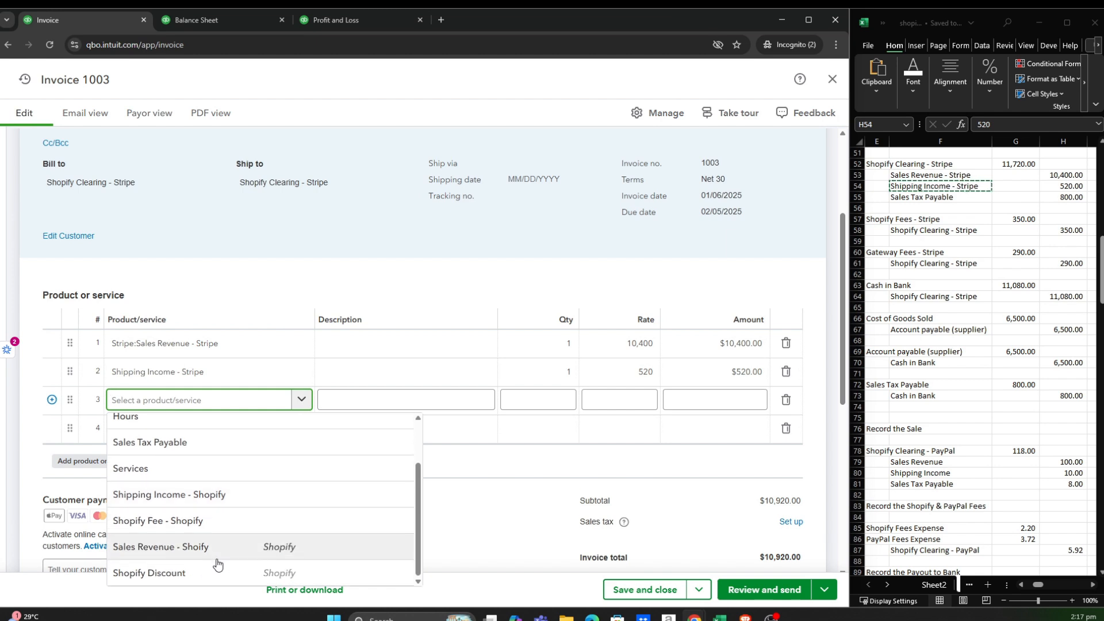
pyautogui.click(201, 451)
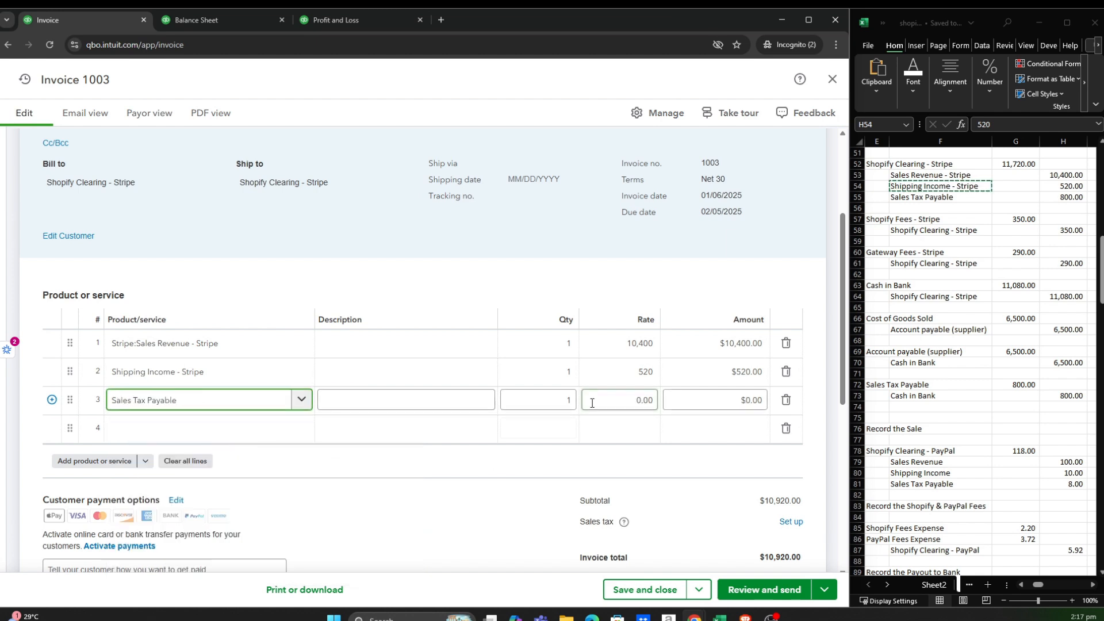
pyautogui.click(618, 406)
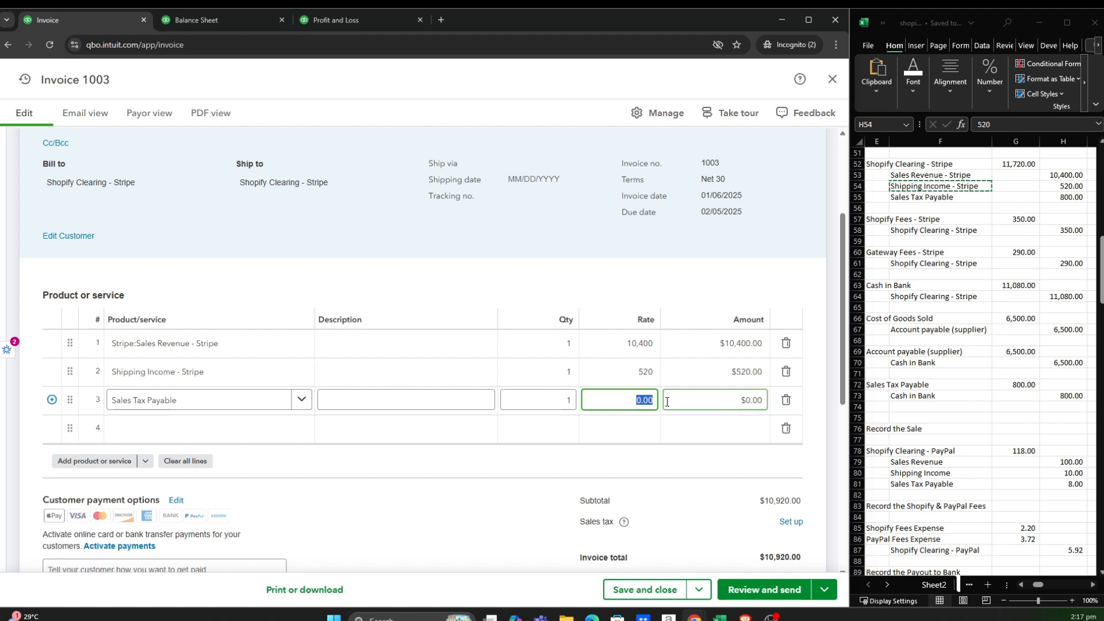
pyautogui.write('8')
# Start a new item from the fourth invoice line and name it Shopify Fees - Stripe, copying the name from cell E57.
pyautogui.click(77, 462)
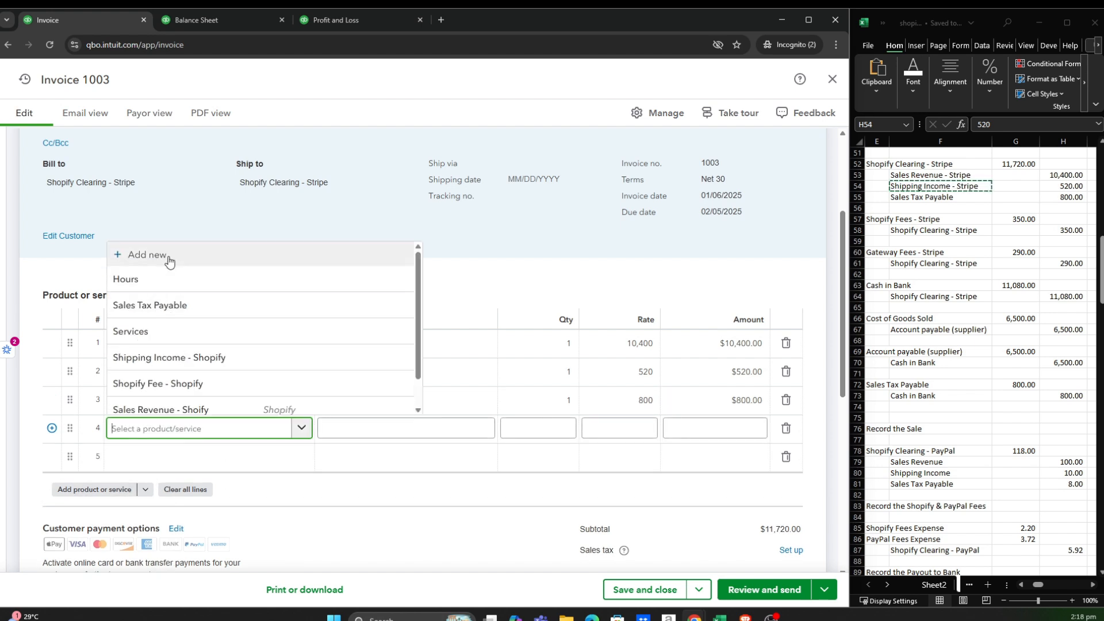
pyautogui.click(168, 258)
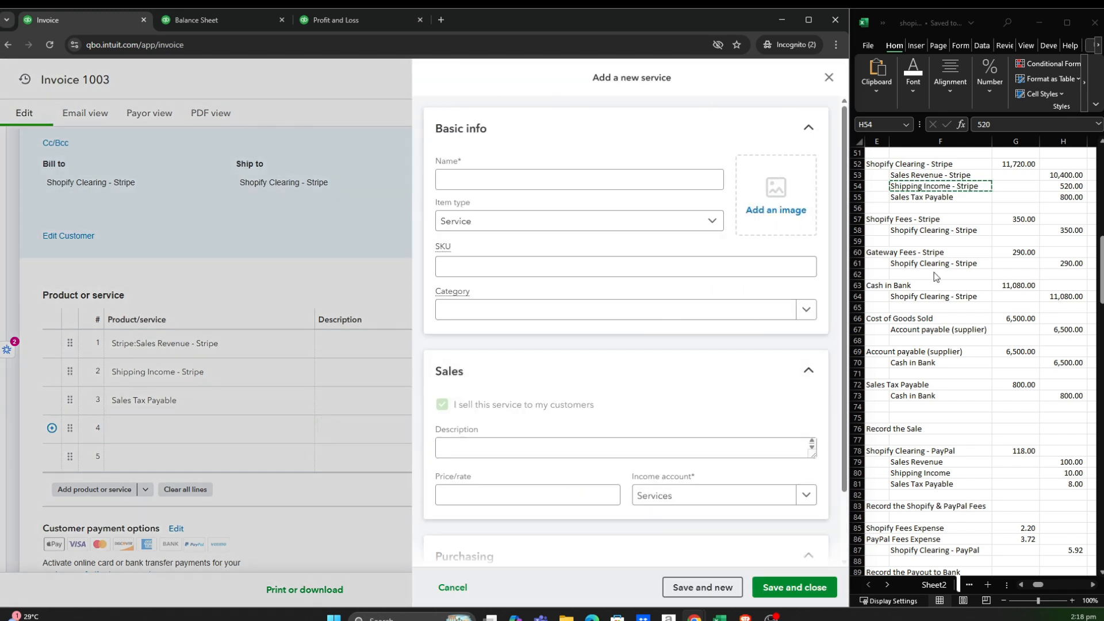
pyautogui.click(887, 233)
pyautogui.click(877, 219)
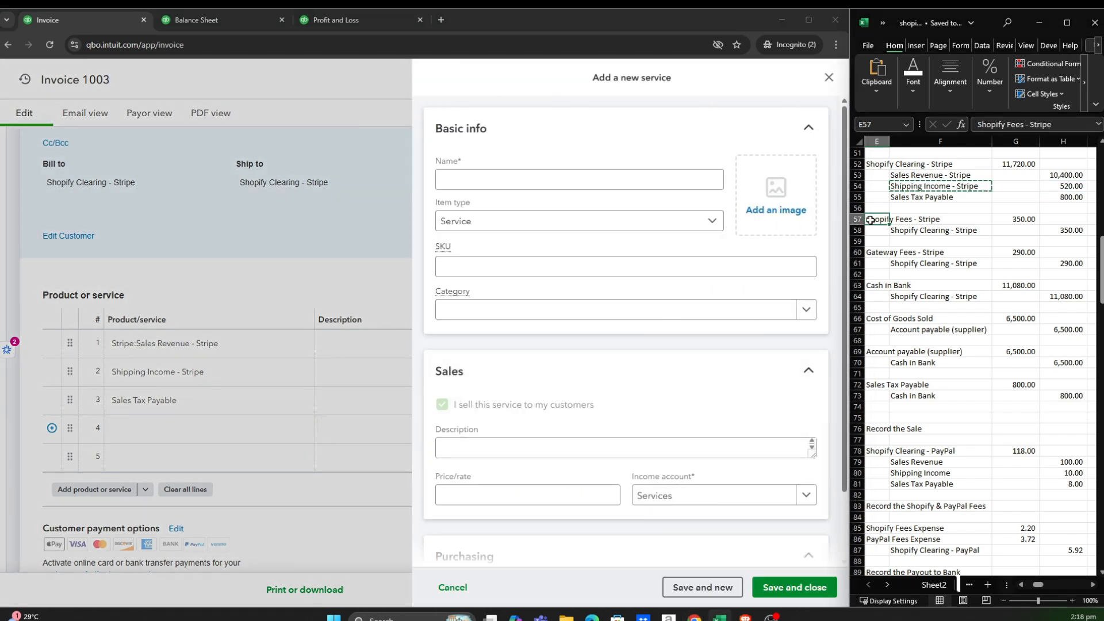
pyautogui.hotkey('ctrl', 'c')
pyautogui.click(514, 175)
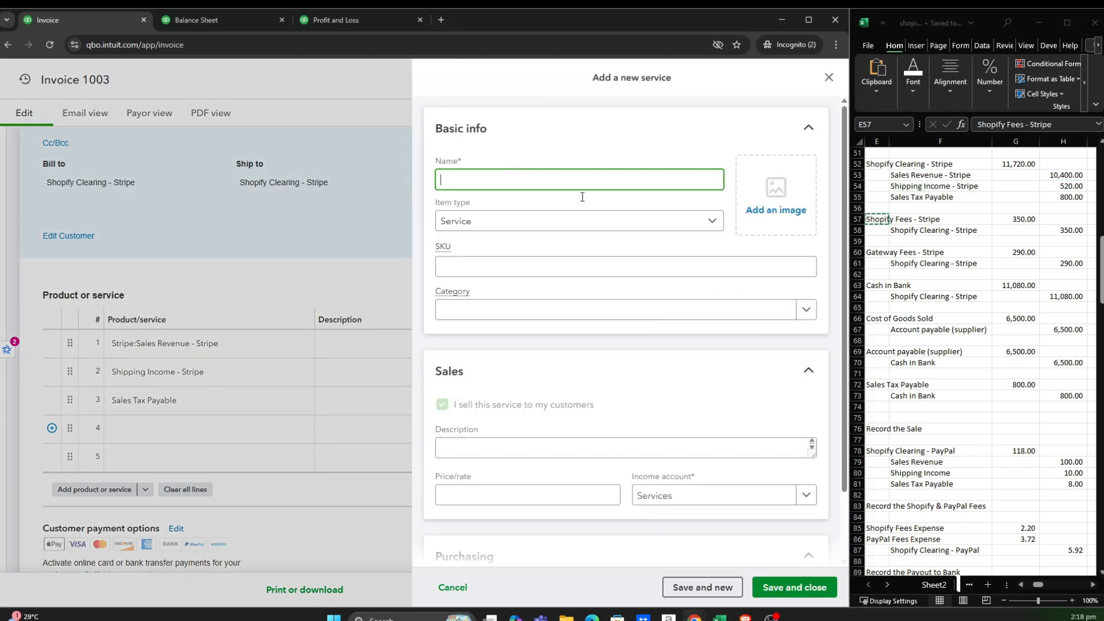
pyautogui.hotkey('ctrl', 'v')
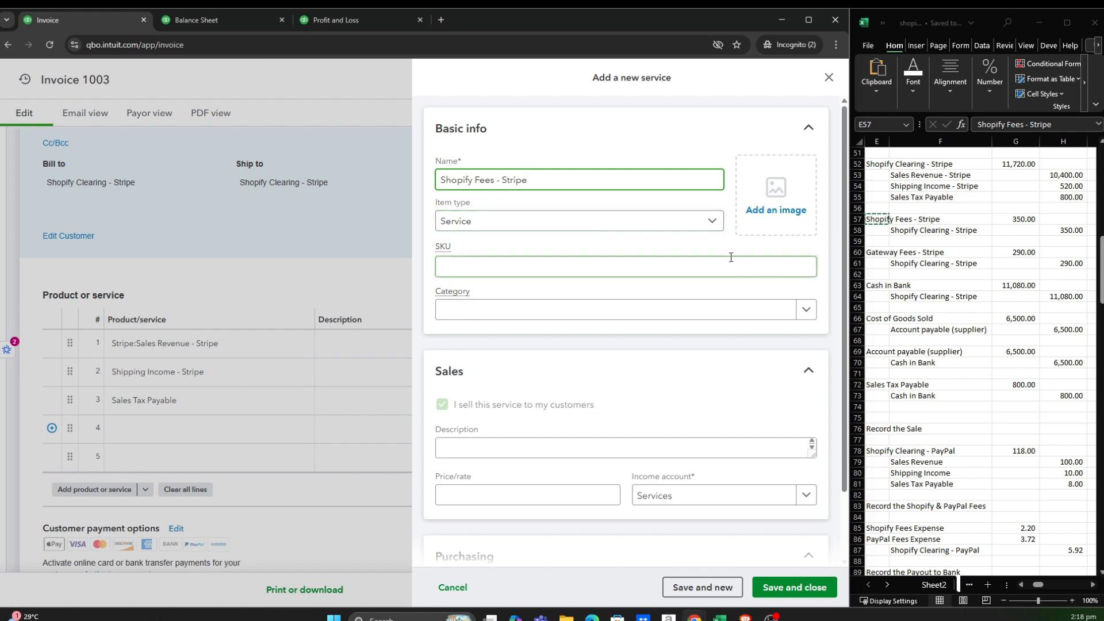
# Set the new fees item's type to Non-inventory item and its income account to Shopify Fees - Stripe.
pyautogui.click(712, 225)
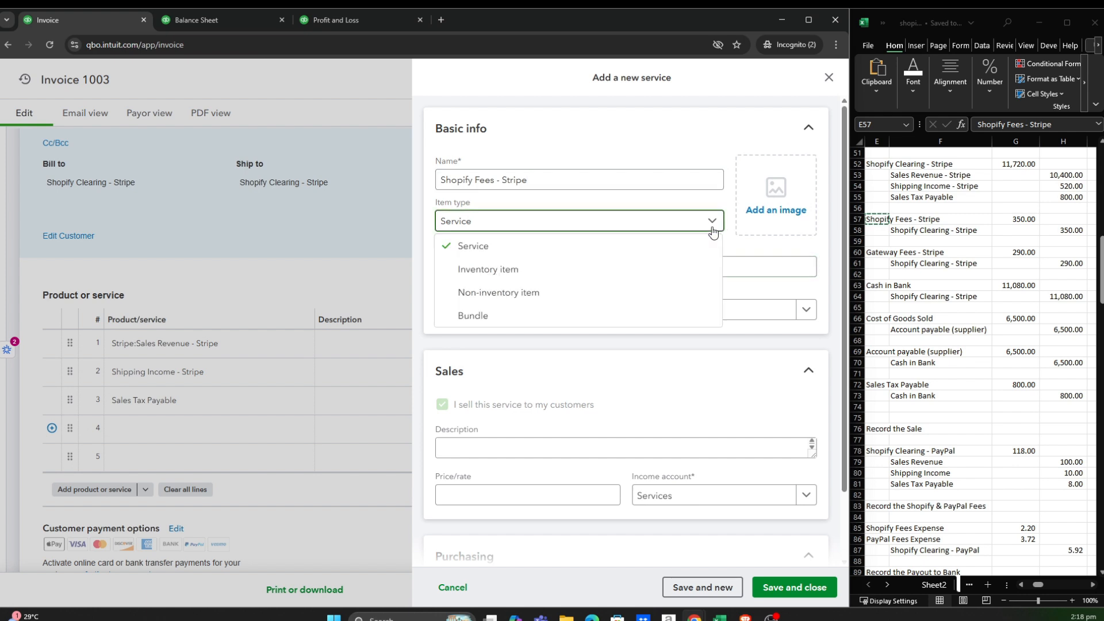
pyautogui.click(626, 294)
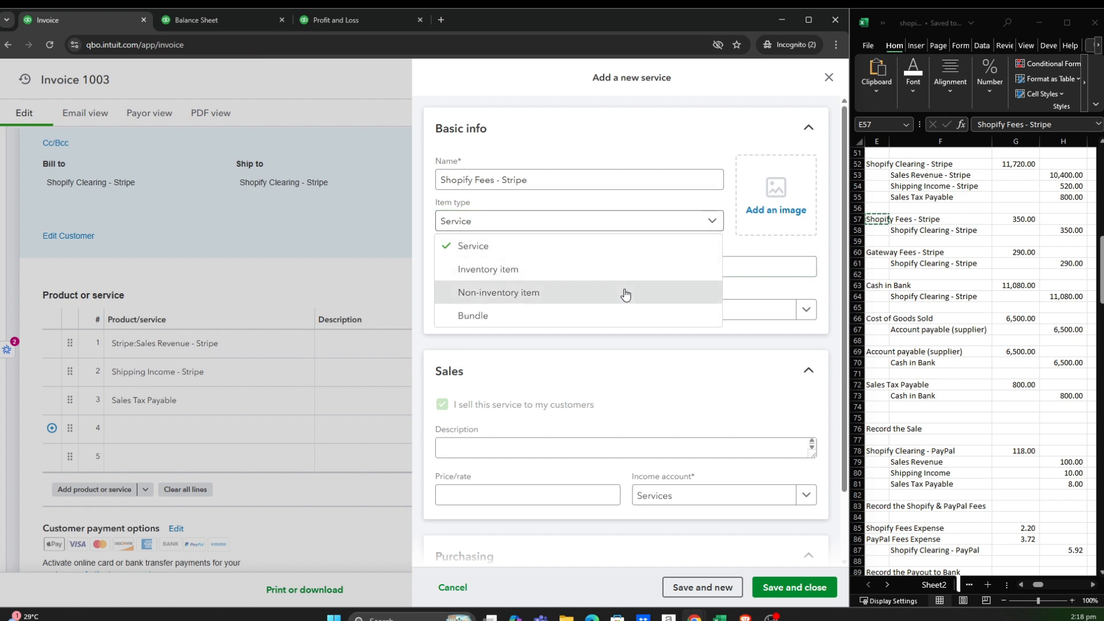
pyautogui.click(702, 502)
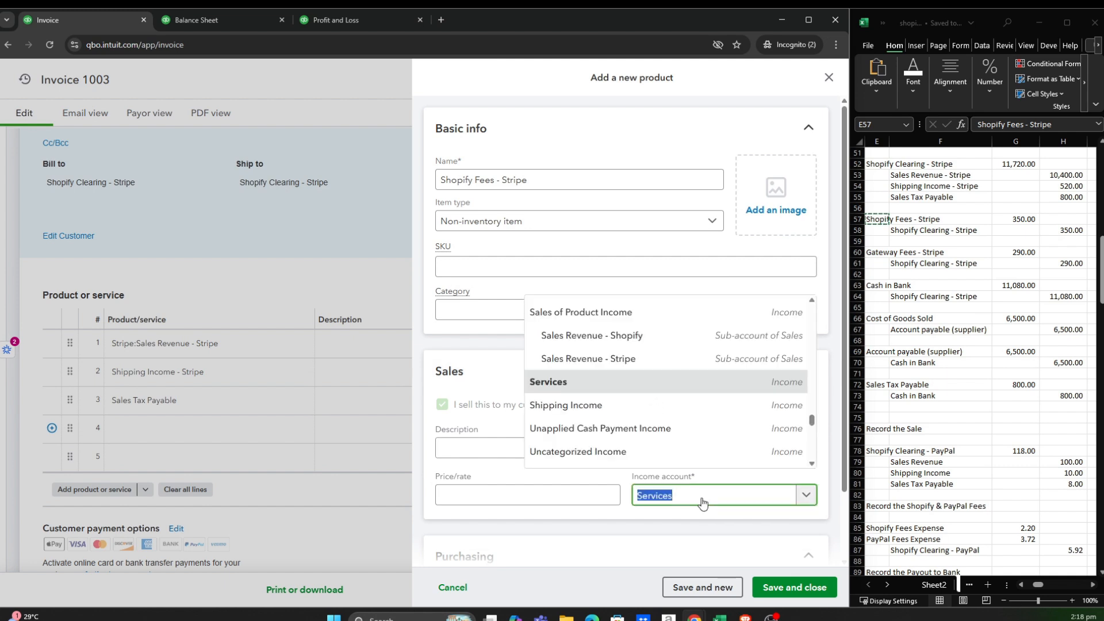
pyautogui.write('fee')
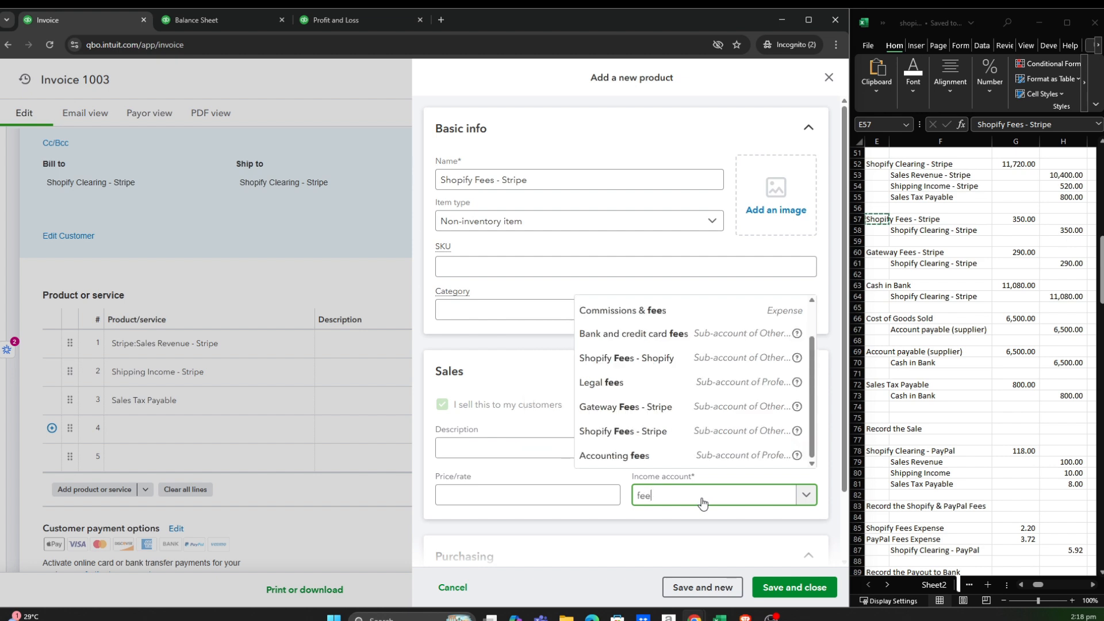
pyautogui.click(665, 432)
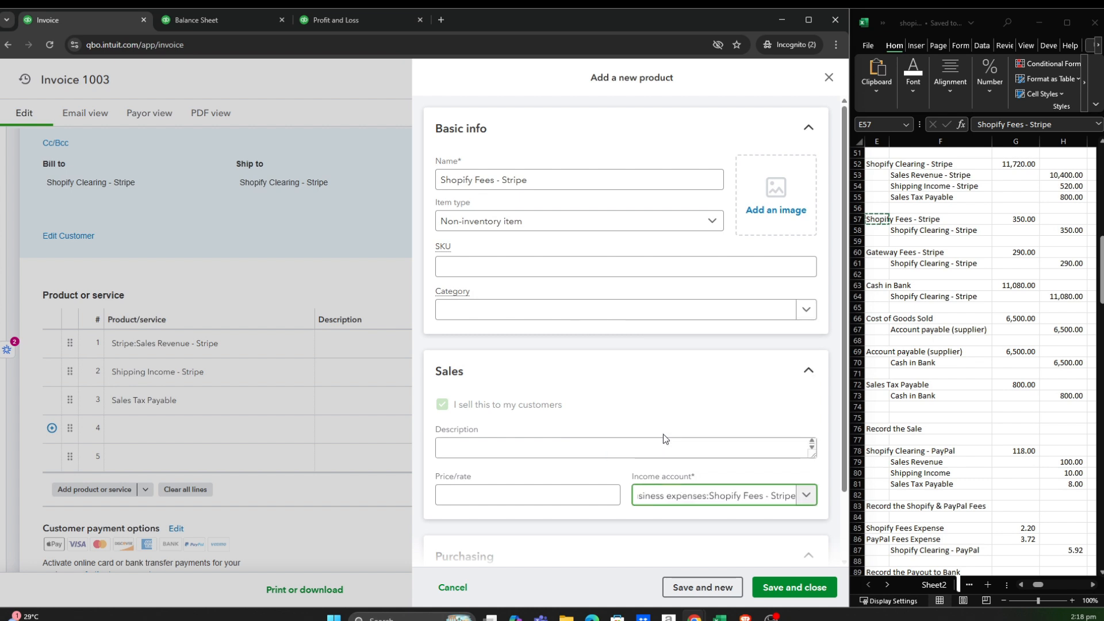
# Save the new fees item and set the rate of the Shopify Fees - Stripe invoice line to -350.
pyautogui.click(797, 588)
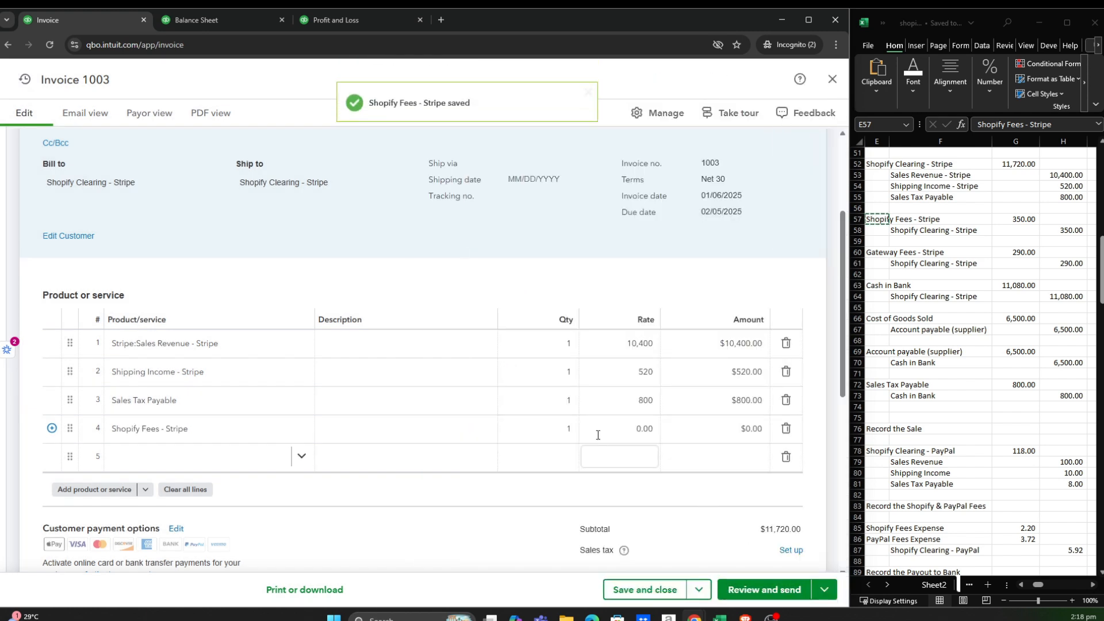
pyautogui.click(648, 432)
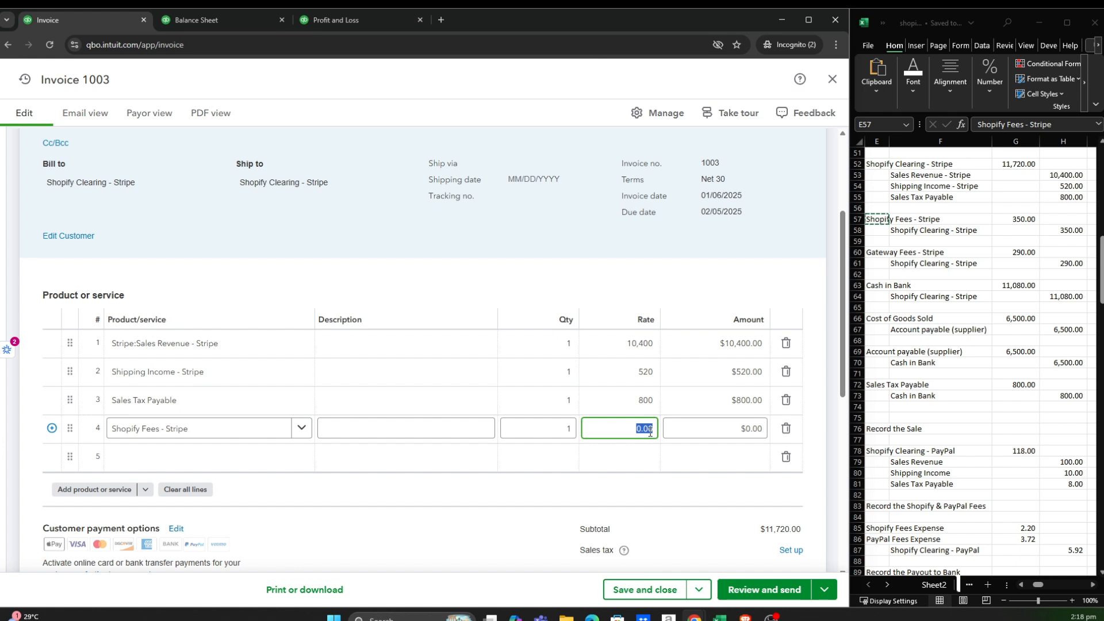
pyautogui.write('-350')
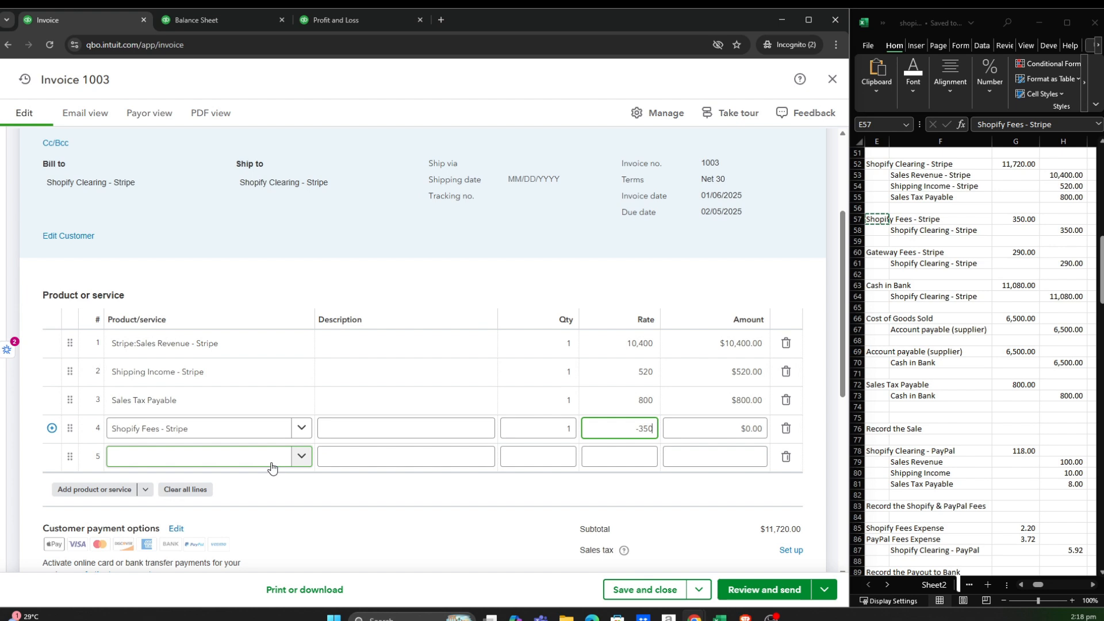
# Start a new item from the fifth invoice line and name it Gateway Fees - Stripe, copying the name from cell E60.
pyautogui.click(272, 463)
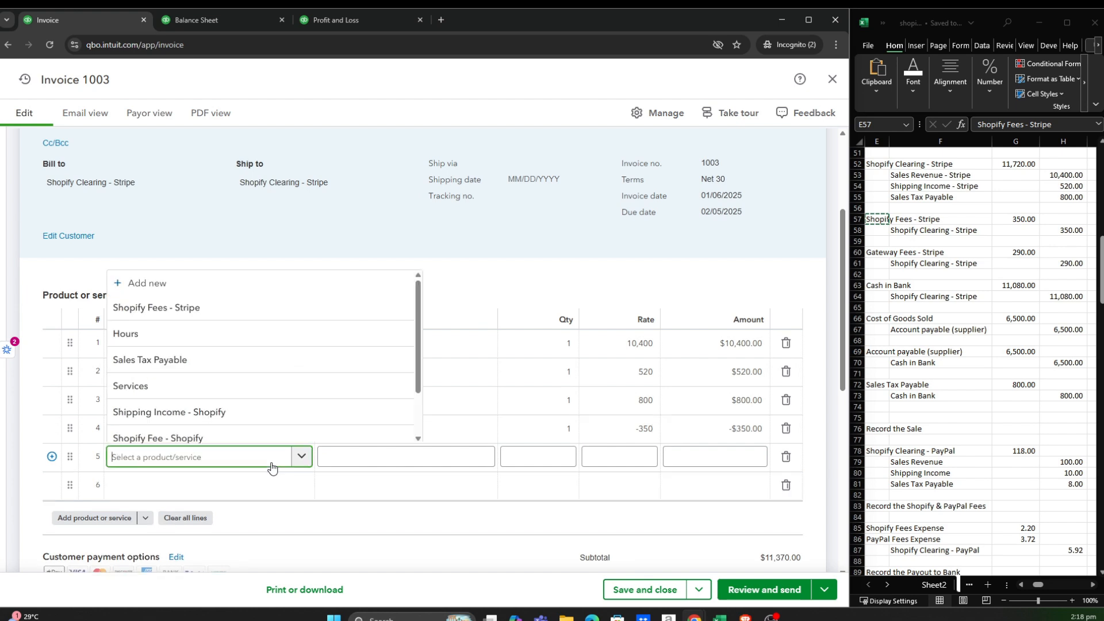
pyautogui.click(225, 292)
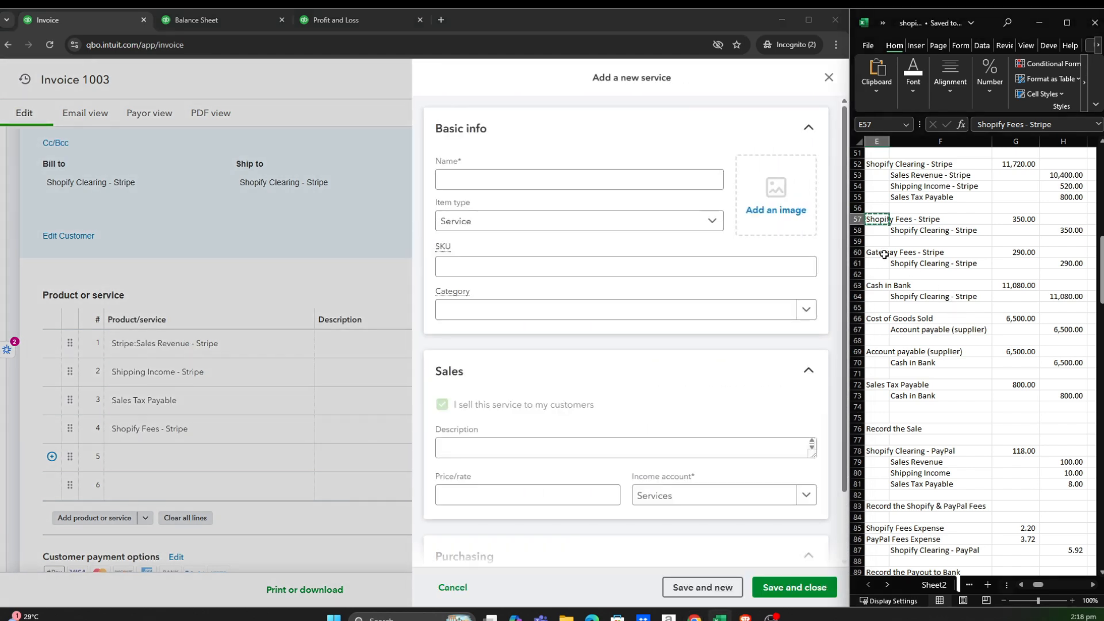
pyautogui.click(885, 255)
pyautogui.hotkey('ctrl', 'c')
pyautogui.click(517, 179)
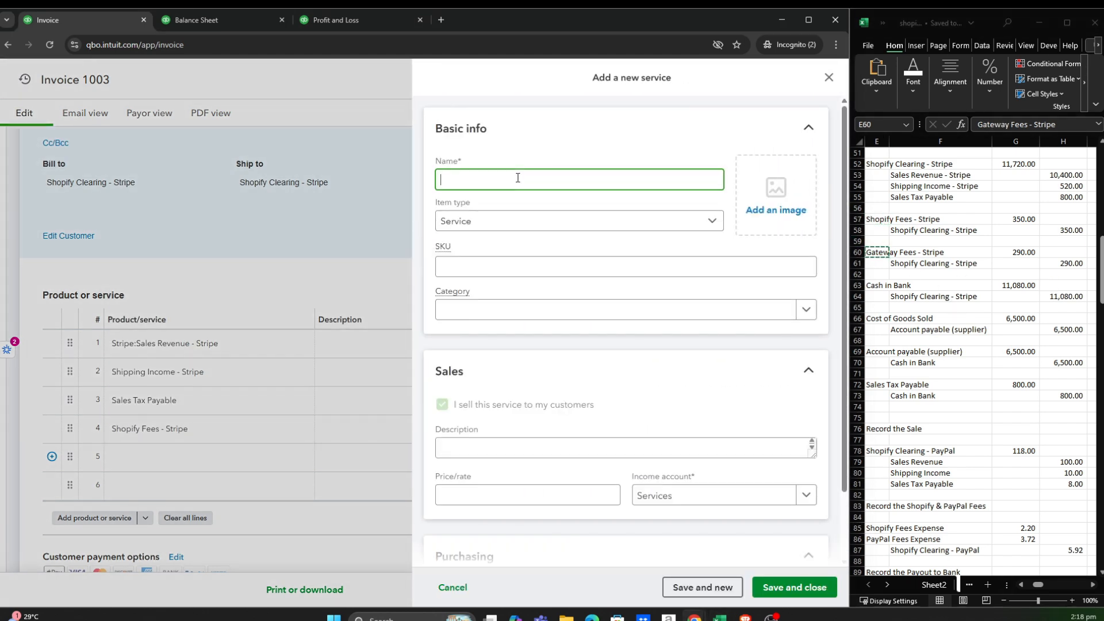
pyautogui.hotkey('ctrl', 'v')
# Make the gateway fees item a Non-inventory item with income account Gateway Fees - Stripe, and save it.
pyautogui.click(711, 221)
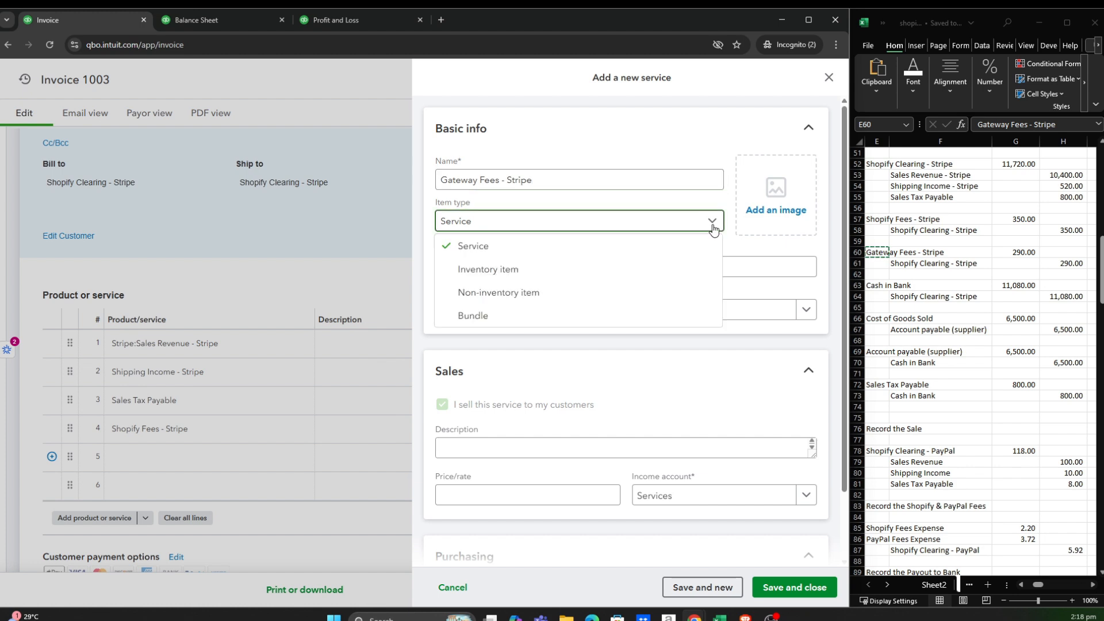
pyautogui.click(604, 292)
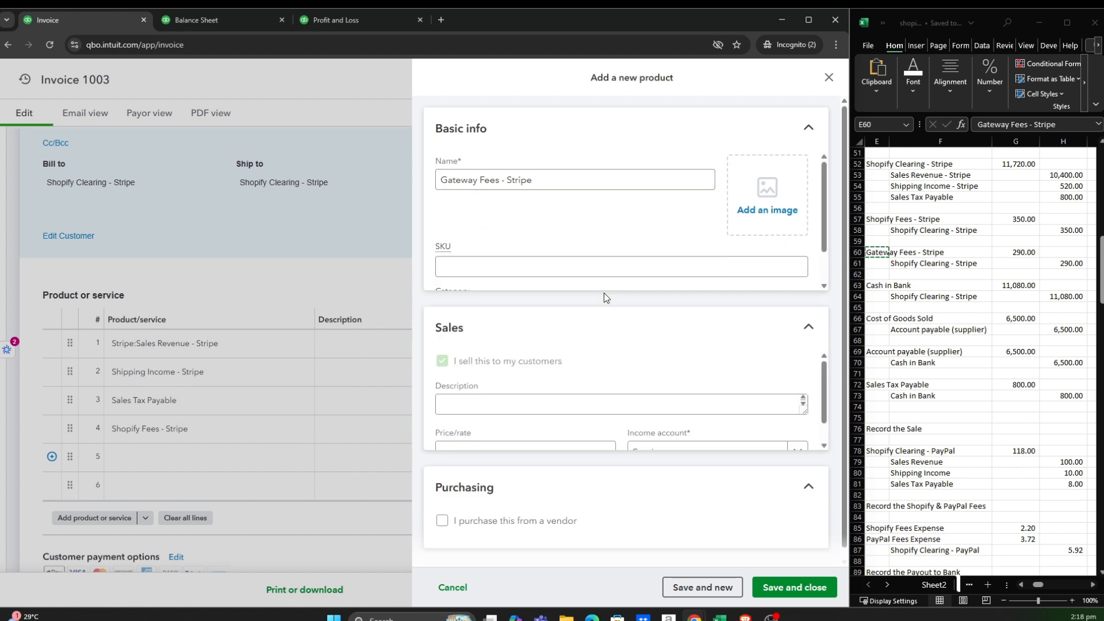
pyautogui.click(806, 310)
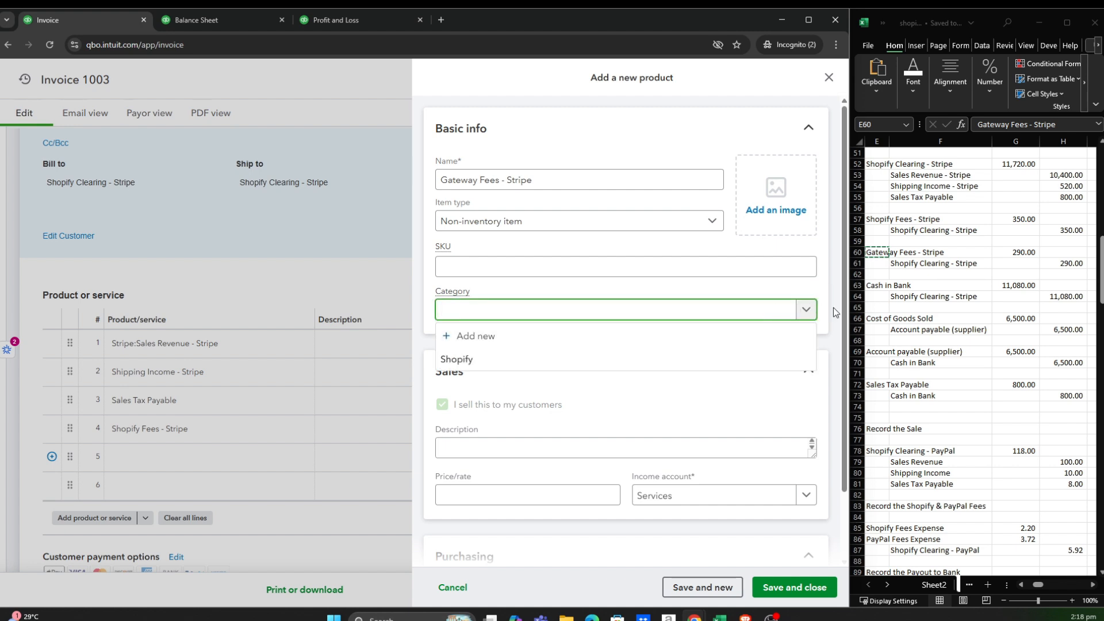
pyautogui.click(834, 307)
pyautogui.click(758, 498)
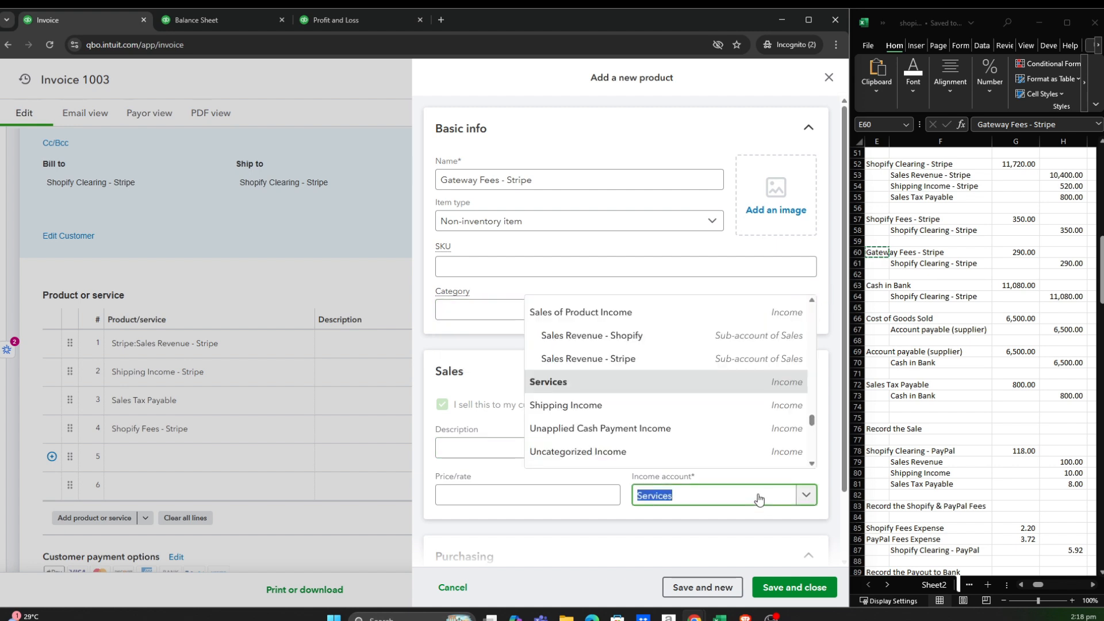
pyautogui.write('gate')
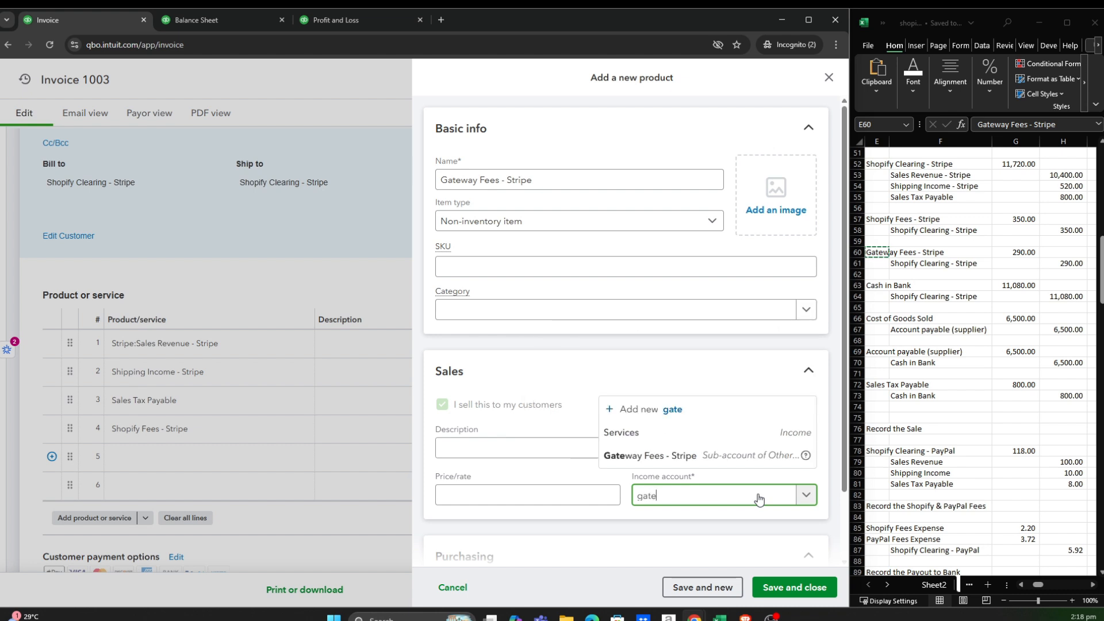
pyautogui.click(656, 460)
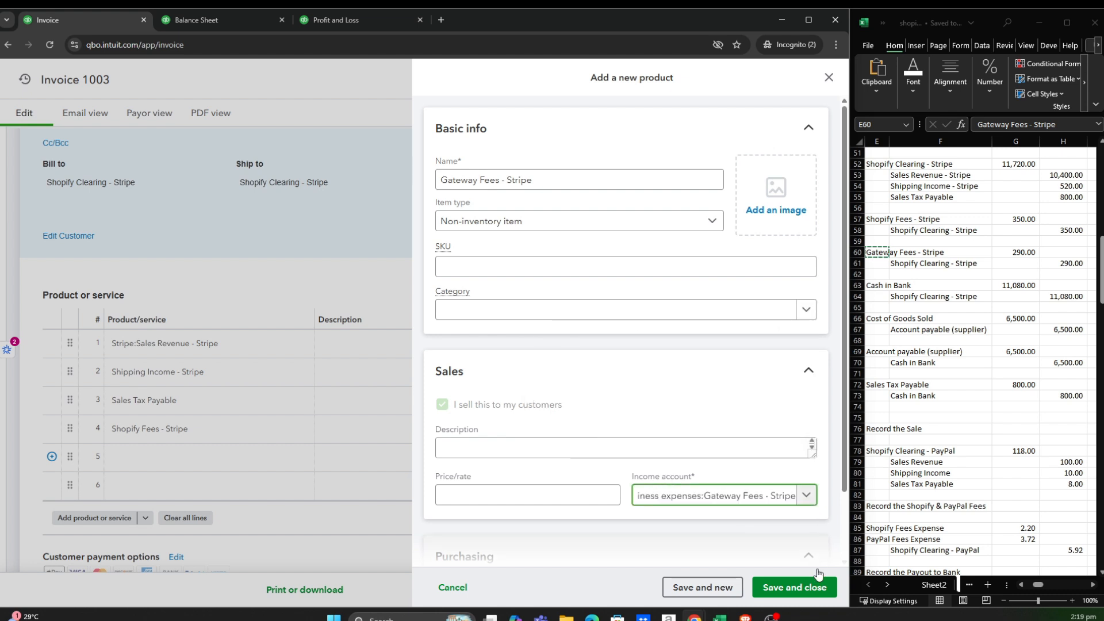
pyautogui.click(804, 598)
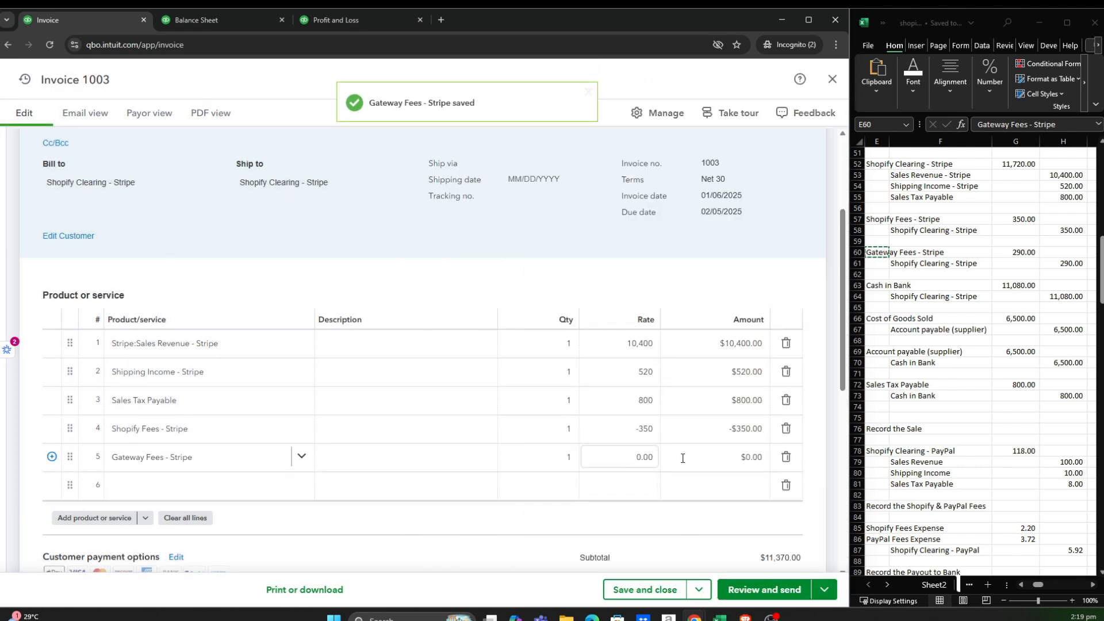
# Set the rate of the Gateway Fees - Stripe invoice line to -290 and review the invoice lines and total.
pyautogui.click(635, 458)
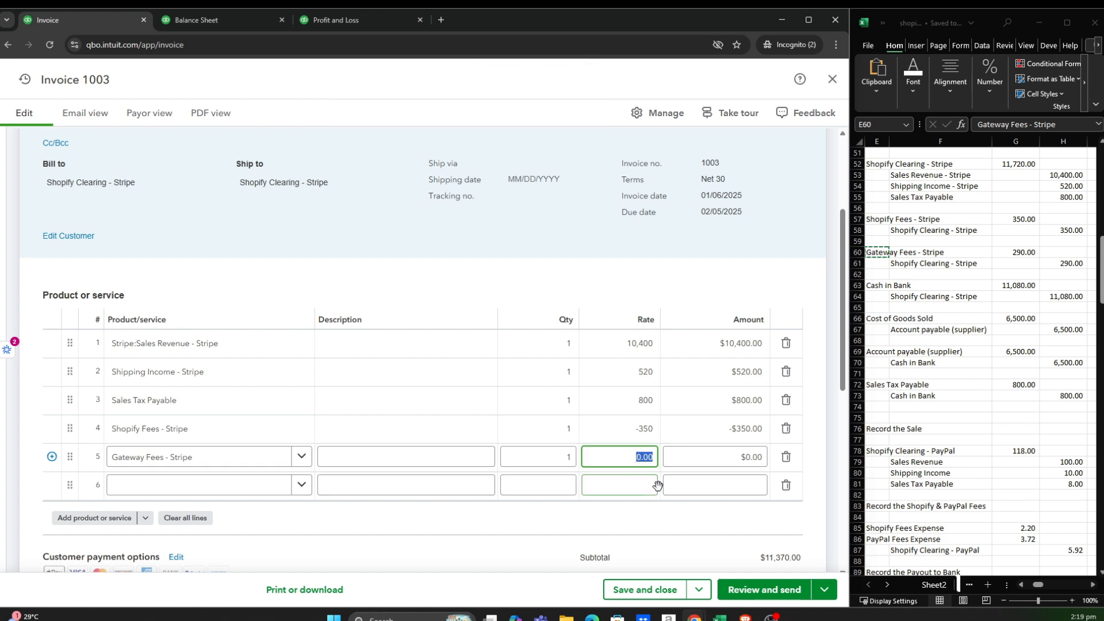
pyautogui.write('-290')
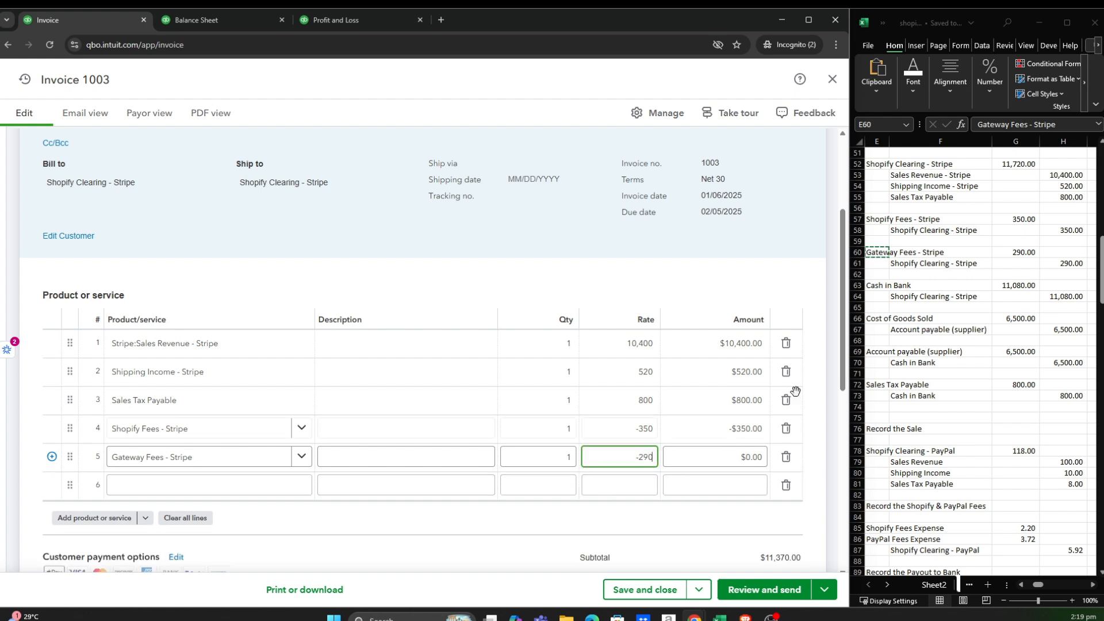
pyautogui.click(844, 329)
pyautogui.scroll(3, 719, 486)
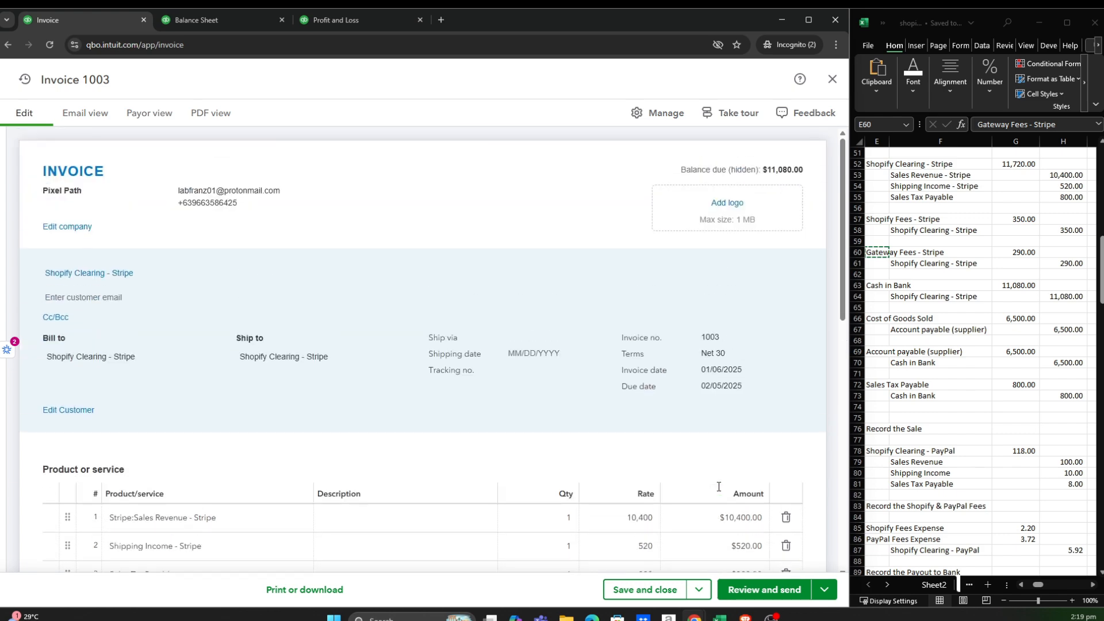
pyautogui.scroll(-9, 718, 486)
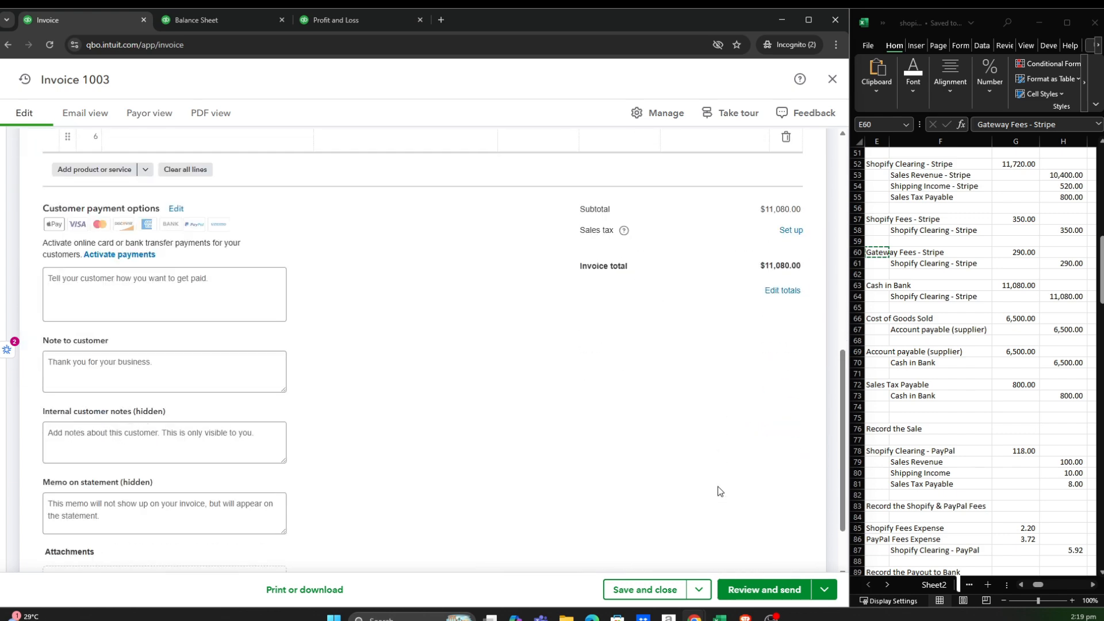
pyautogui.scroll(9, 718, 486)
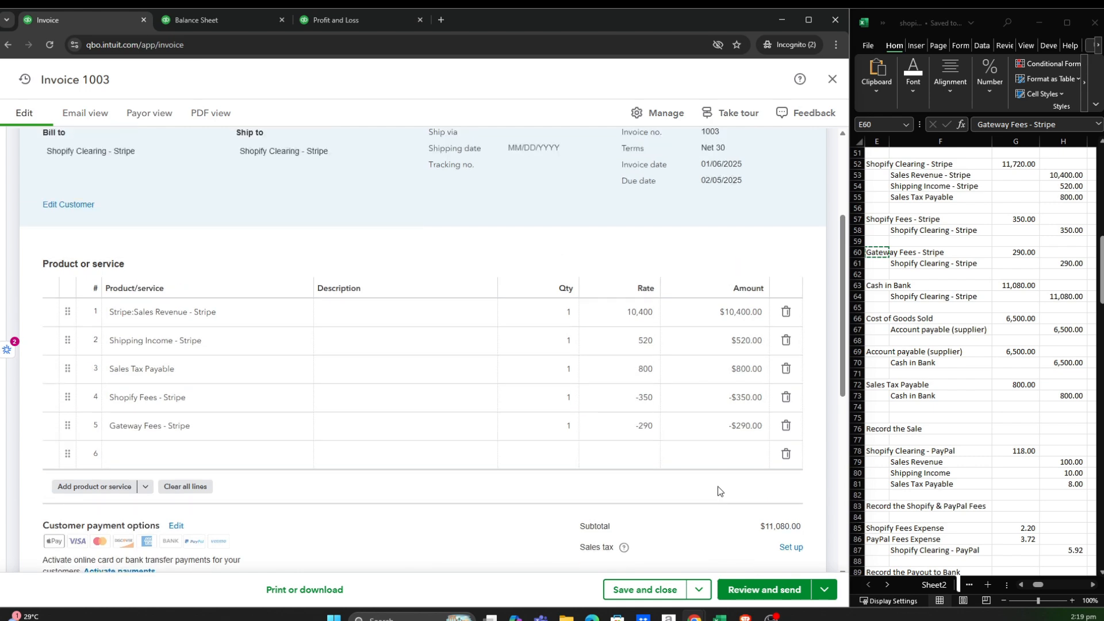
pyautogui.scroll(-7, 718, 486)
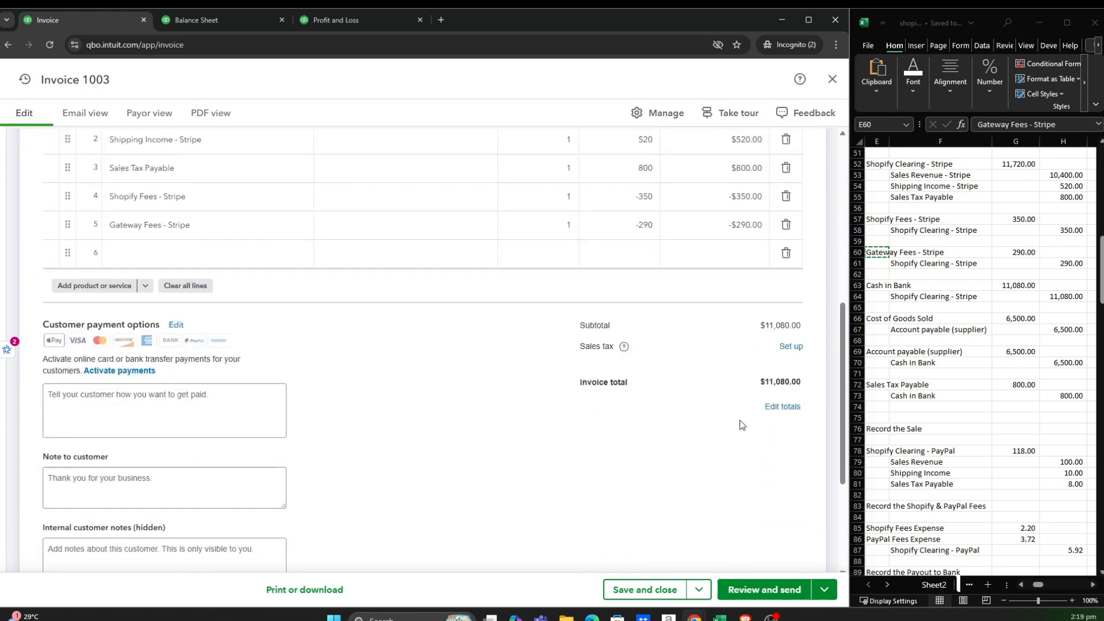
pyautogui.scroll(7, 740, 426)
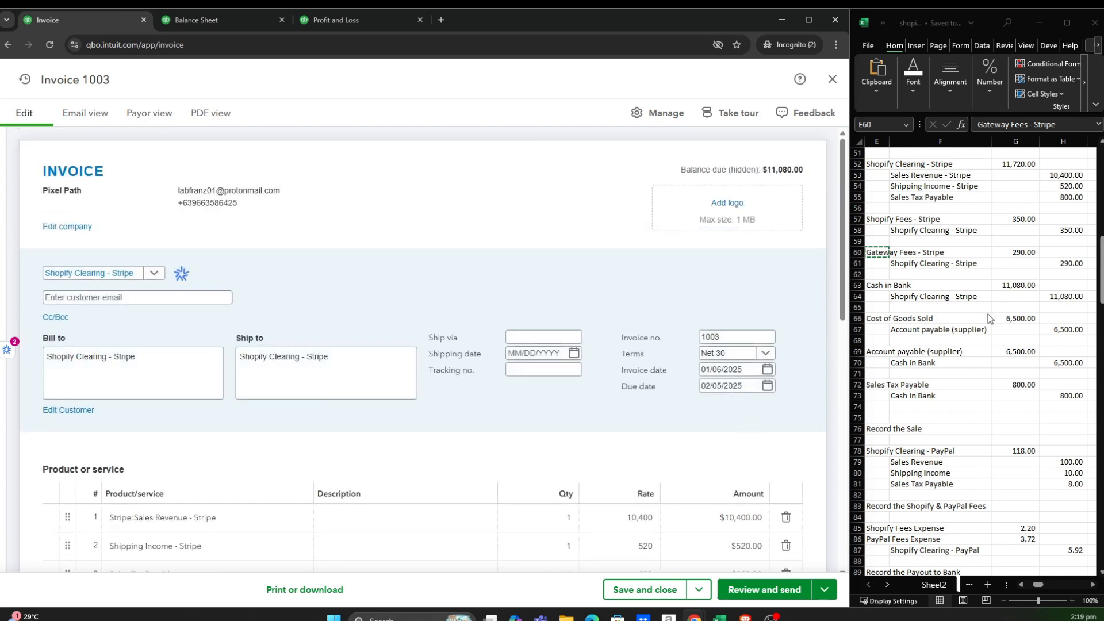
# In Excel, calculate =G52-G57-G60 in cell G56 to check the invoice balance, and clear the cell after comparing.
pyautogui.click(1021, 208)
pyautogui.press('F2')
pyautogui.click(1021, 208)
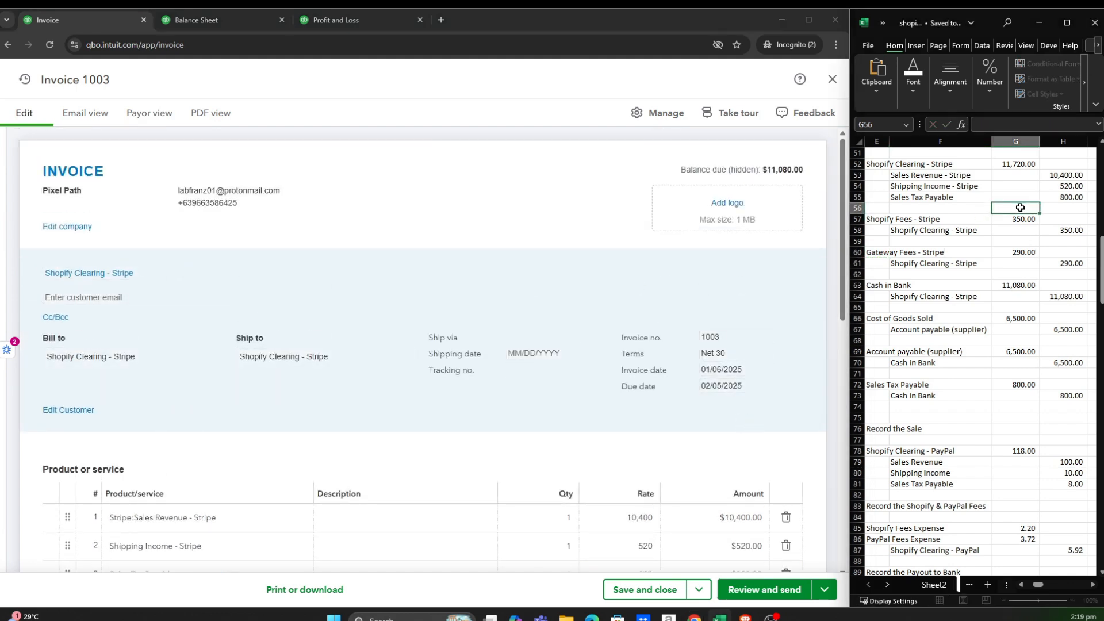
pyautogui.write('=')
pyautogui.click(1029, 163)
pyautogui.write('-')
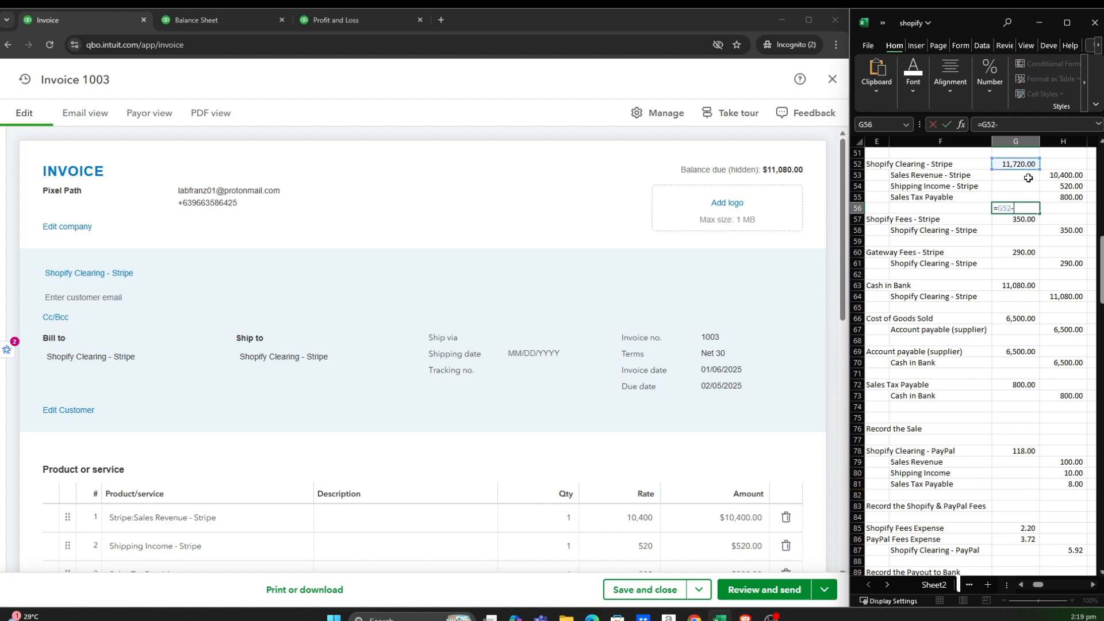
pyautogui.click(1018, 219)
pyautogui.write('-')
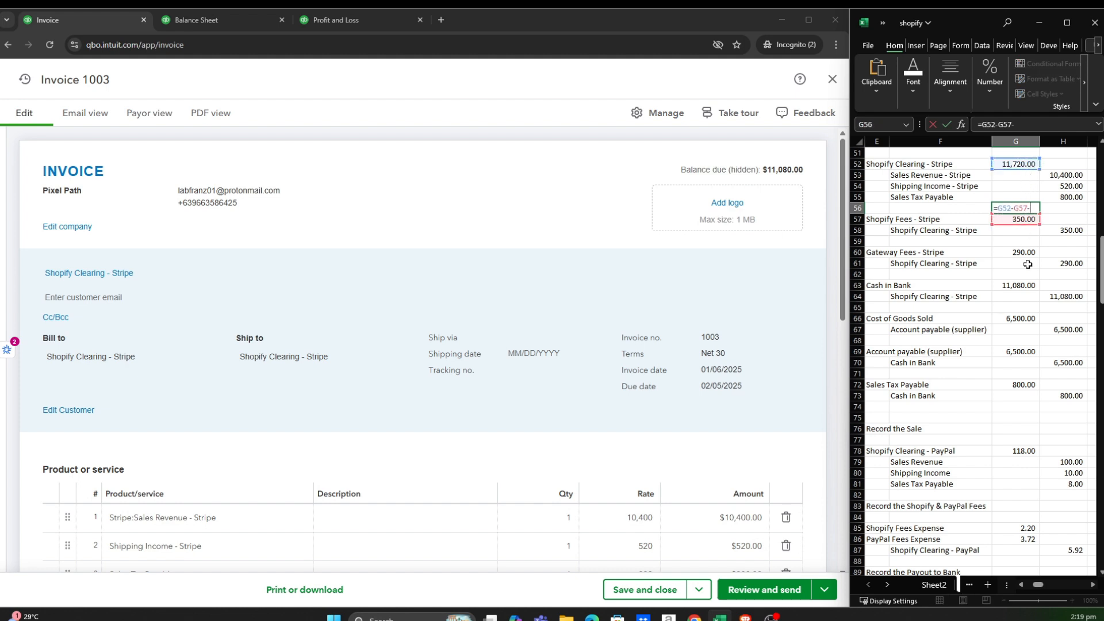
pyautogui.click(1025, 253)
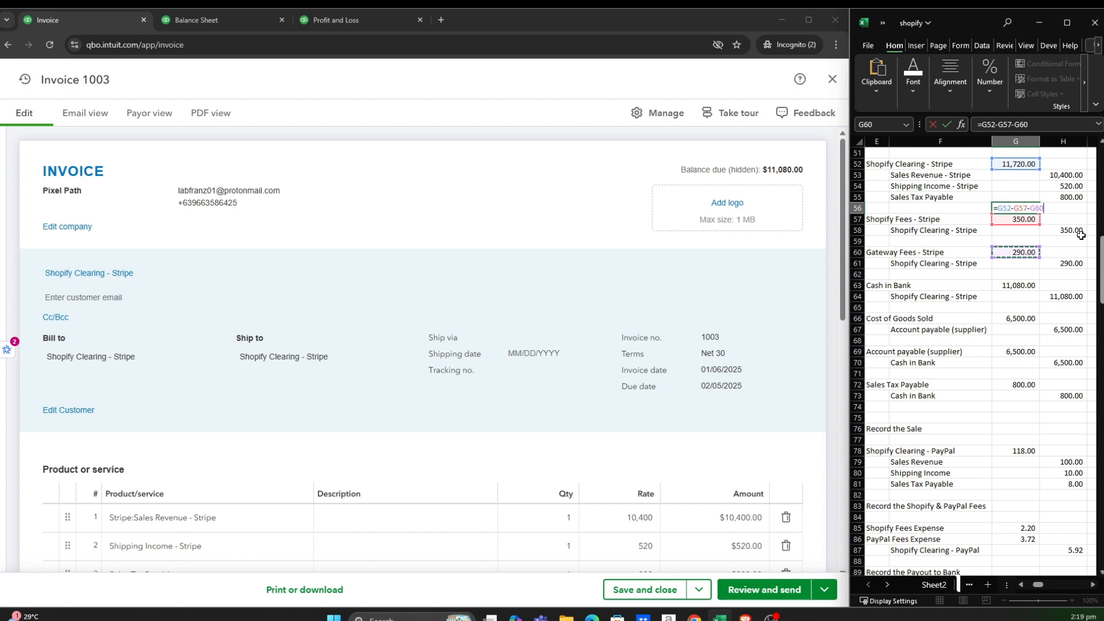
pyautogui.press('Return')
pyautogui.click(1023, 208)
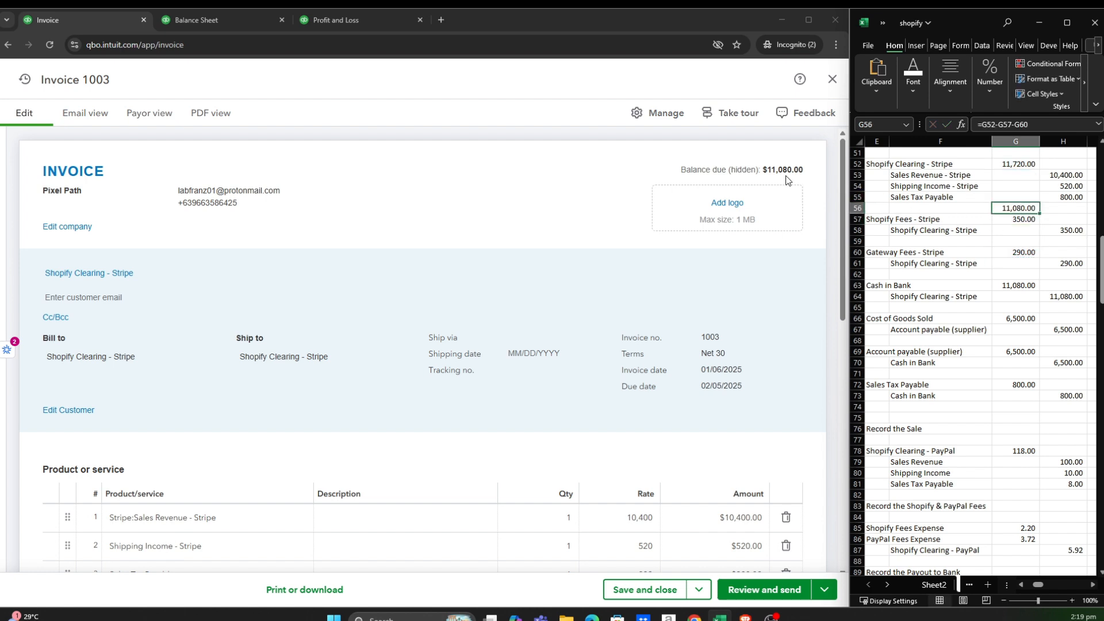
pyautogui.moveTo(848, 213)
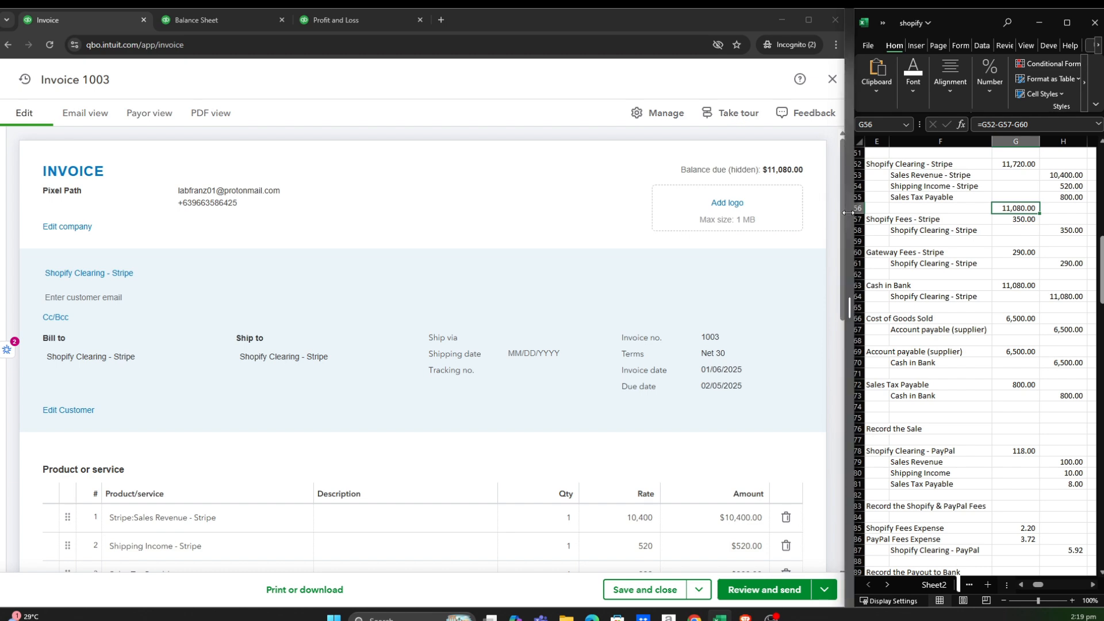
pyautogui.press('Delete')
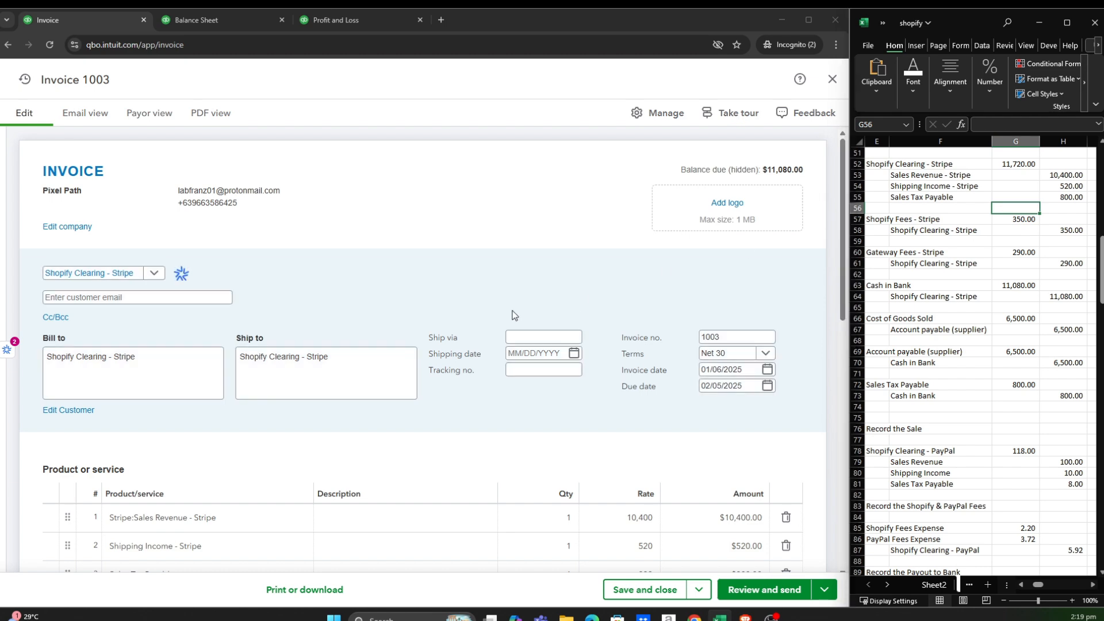
pyautogui.scroll(-5, 514, 315)
pyautogui.scroll(5, 513, 314)
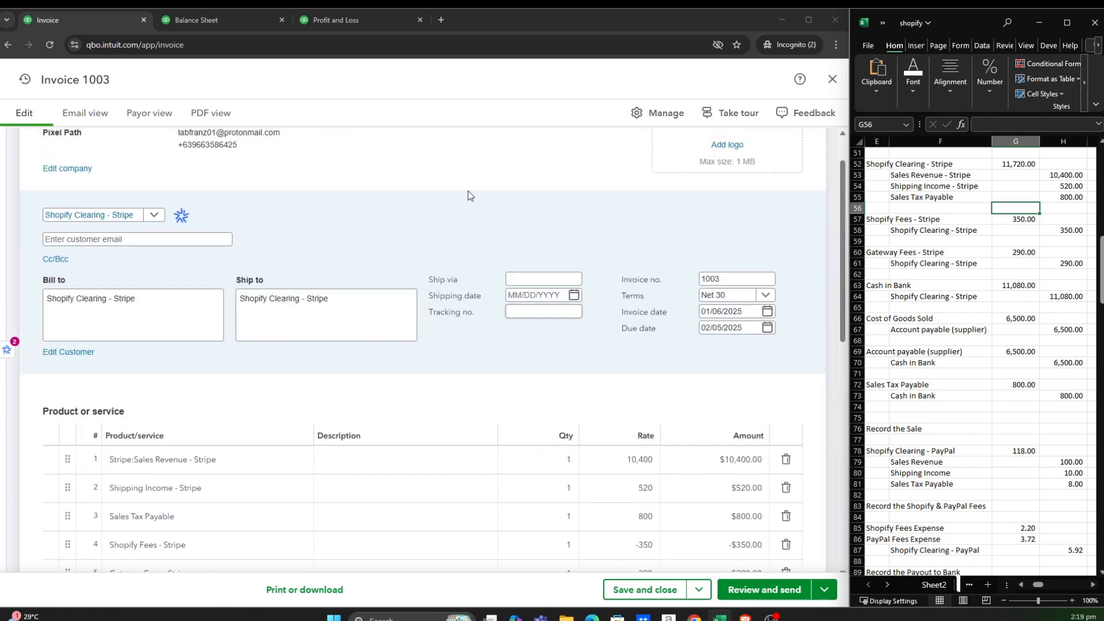
# From the Profit and Loss page in QuickBooks, open Standard reports and Customers in separate new browser tabs.
pyautogui.click(340, 20)
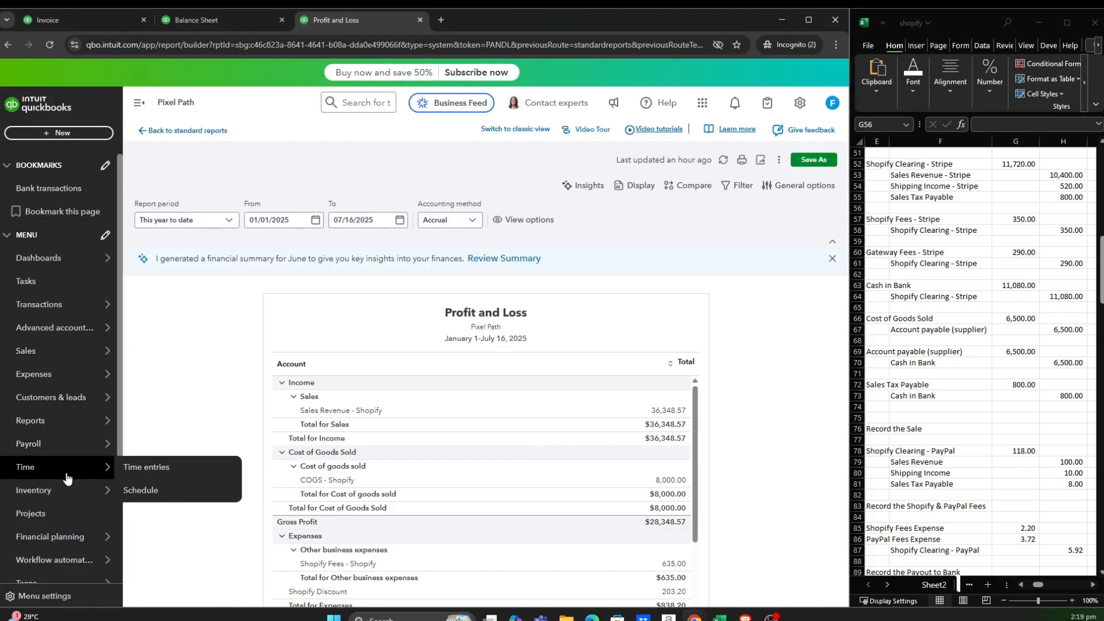
pyautogui.moveTo(72, 495)
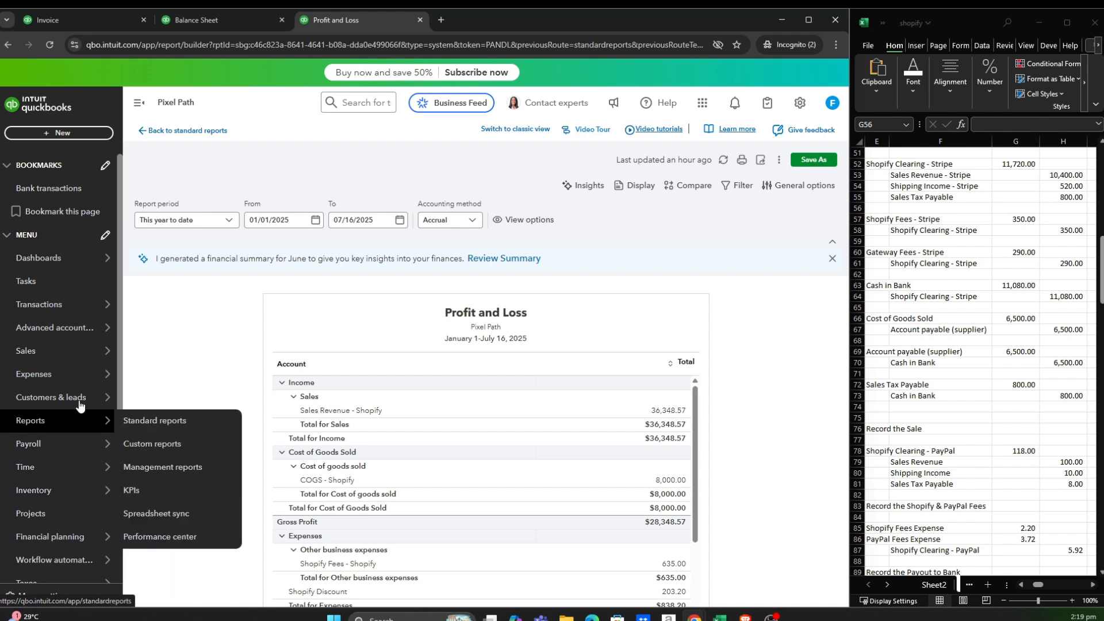
pyautogui.moveTo(89, 425)
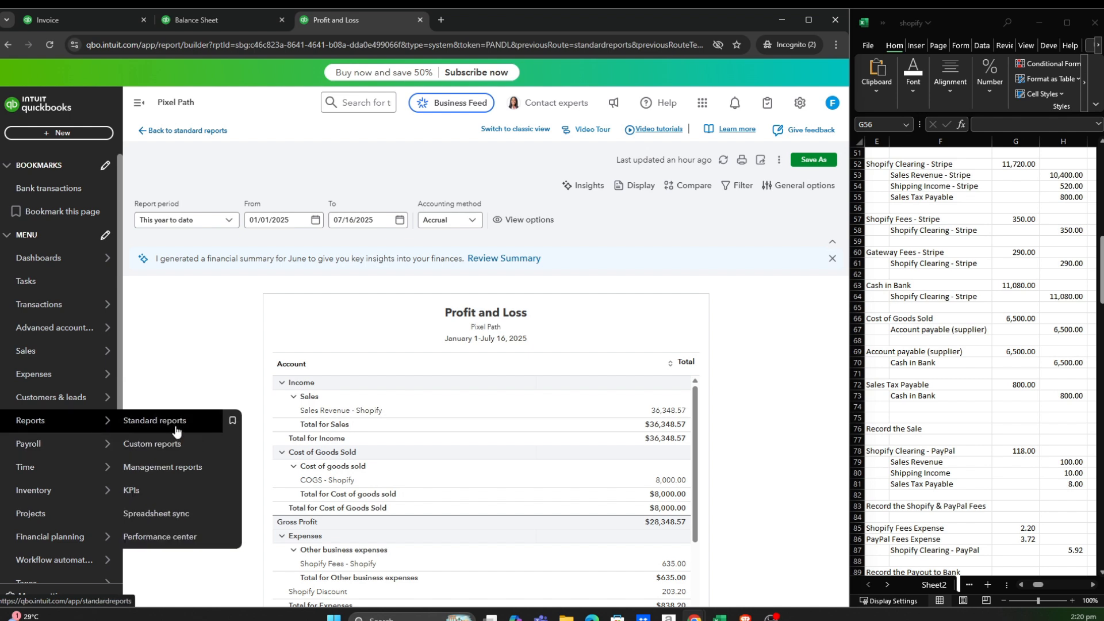
pyautogui.middleClick(176, 432)
pyautogui.moveTo(80, 360)
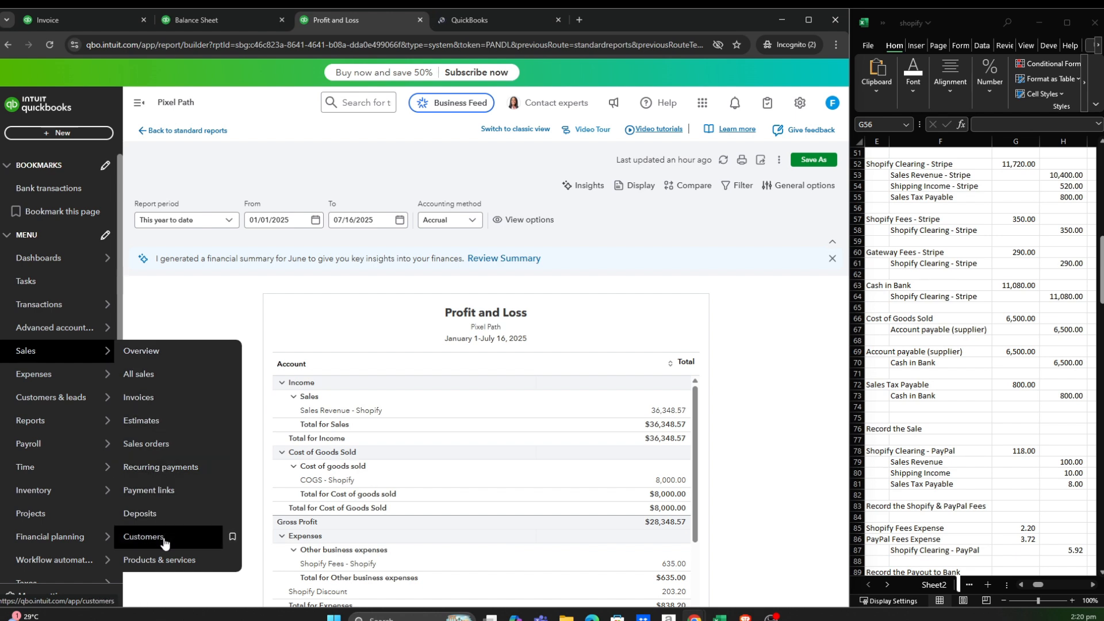
pyautogui.middleClick(164, 542)
# From the Standard reports page, find and open the Accounts receivable aging detail report.
pyautogui.click(506, 21)
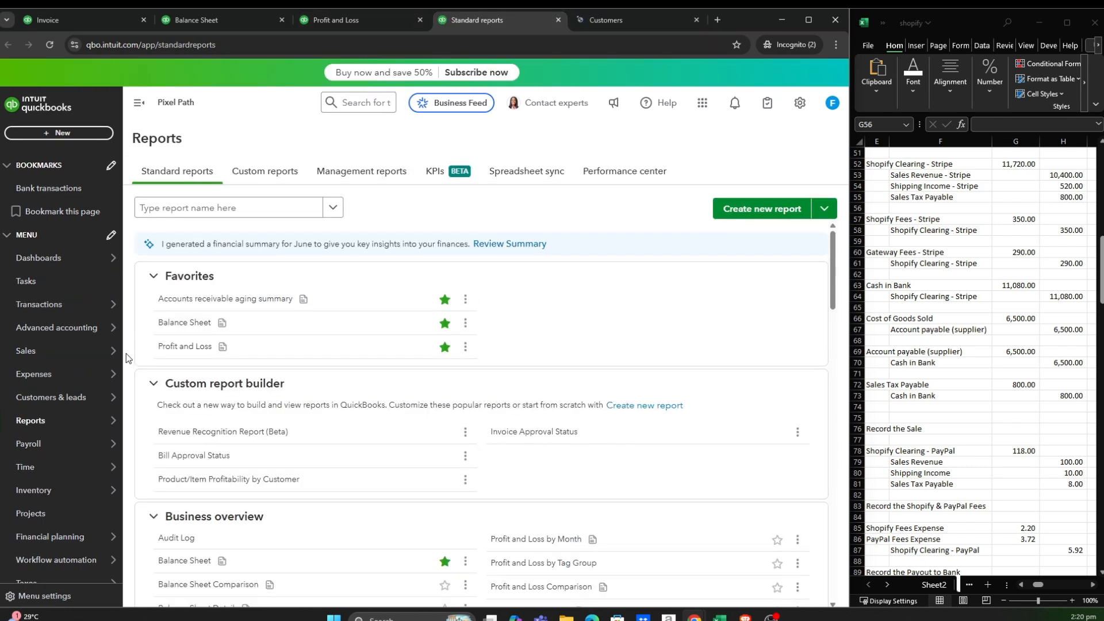
pyautogui.click(221, 213)
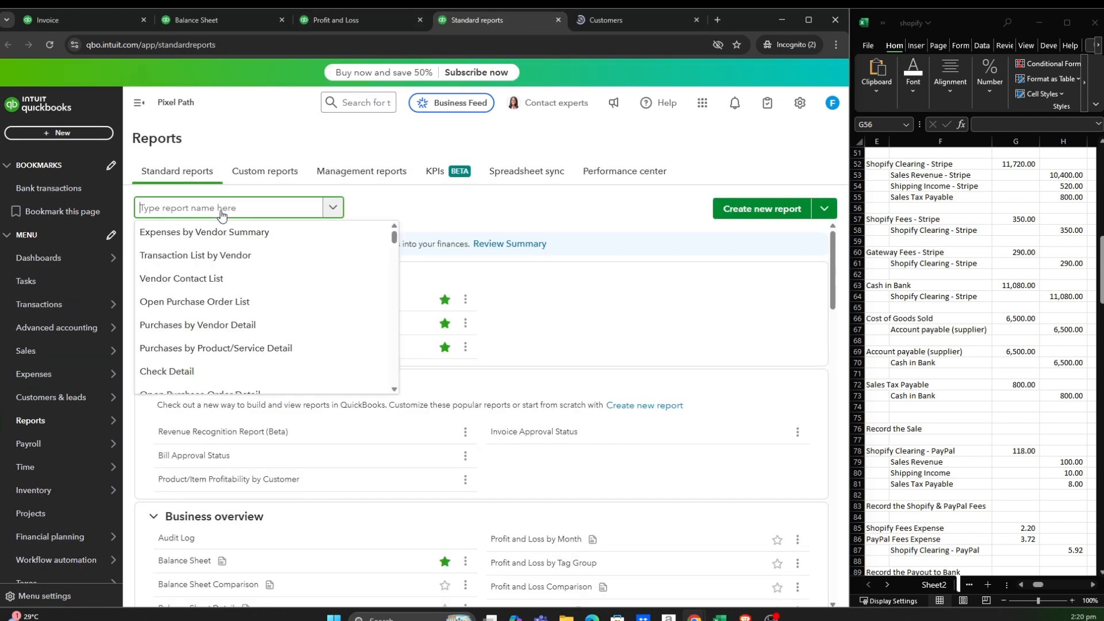
pyautogui.write('ag')
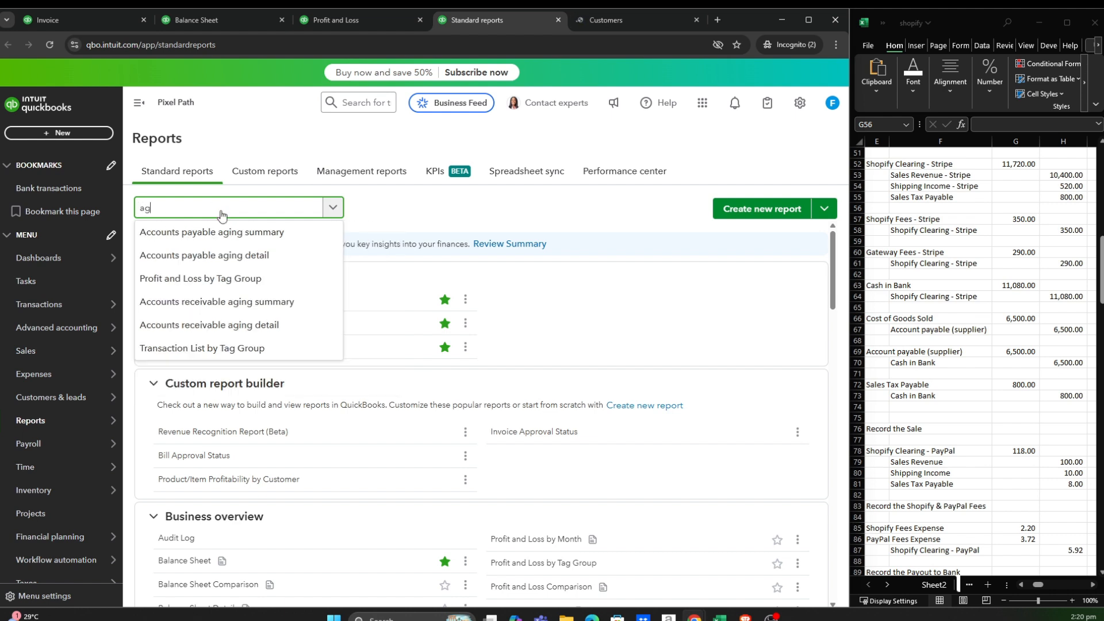
pyautogui.write('y')
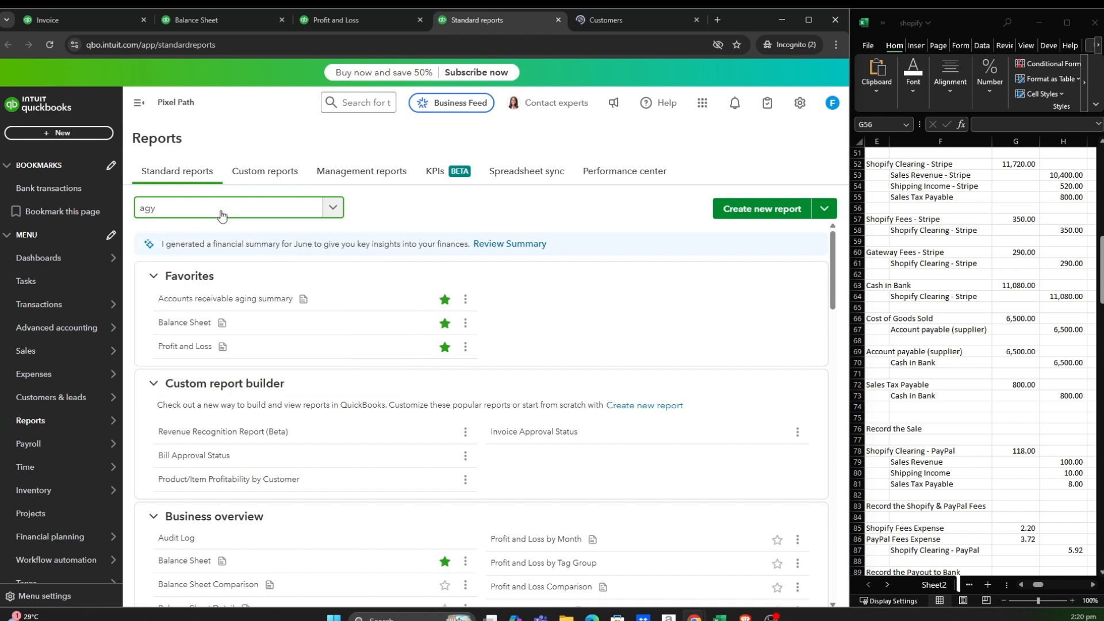
pyautogui.press('BackSpace')
pyautogui.write('i')
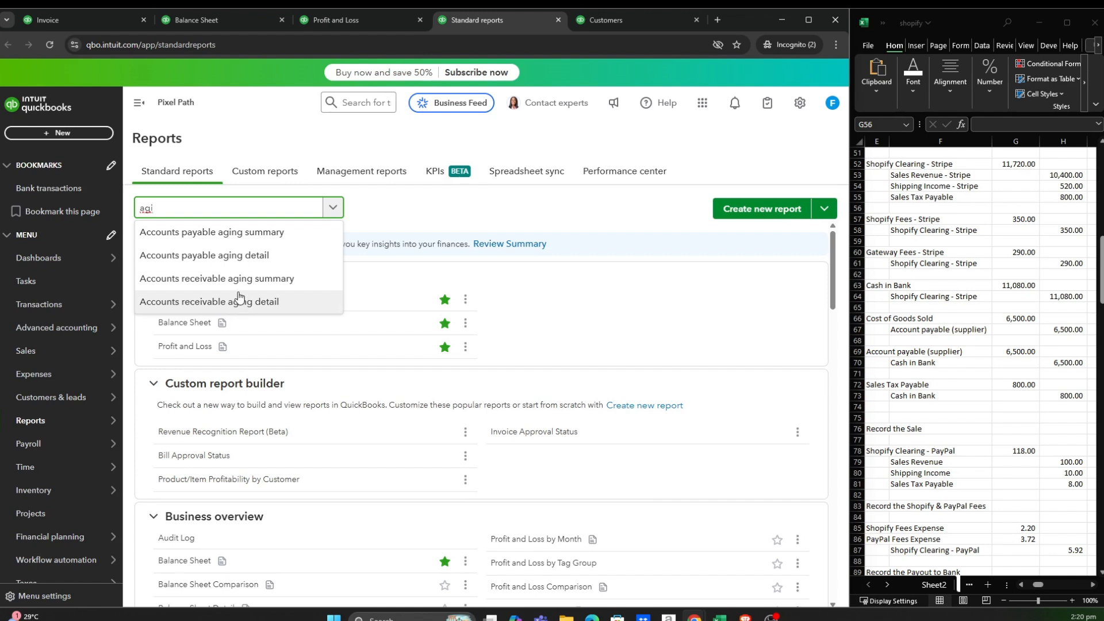
pyautogui.click(241, 307)
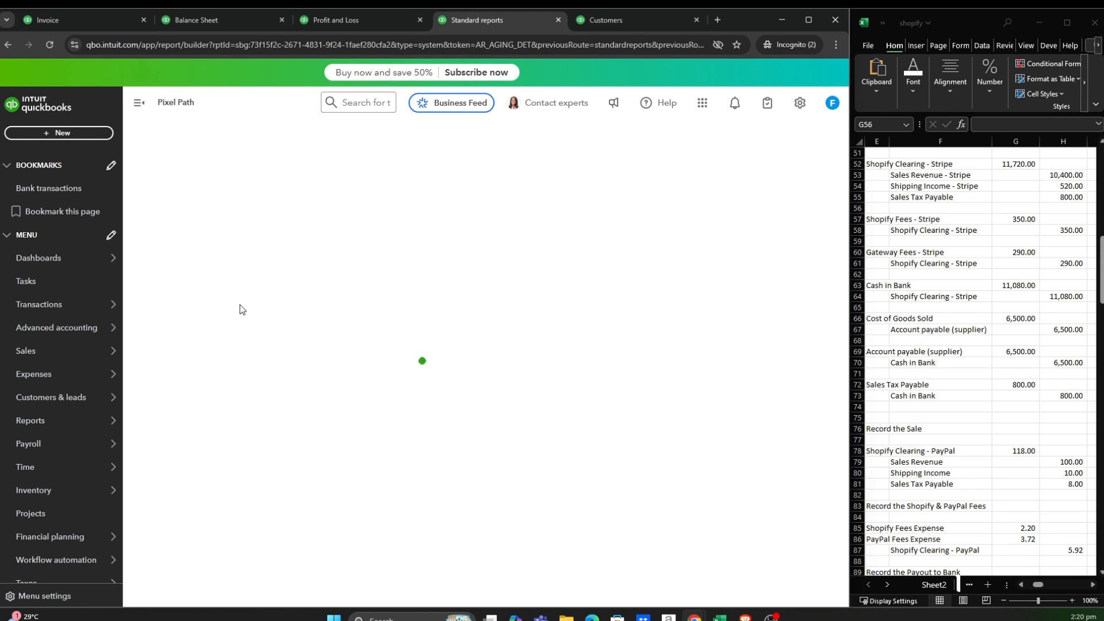
# Examine the Shopify Clearing - Stripe customer record and the A/R Aging Detail report before saving the invoice, leaving the customer page on the Customers list.
pyautogui.click(640, 23)
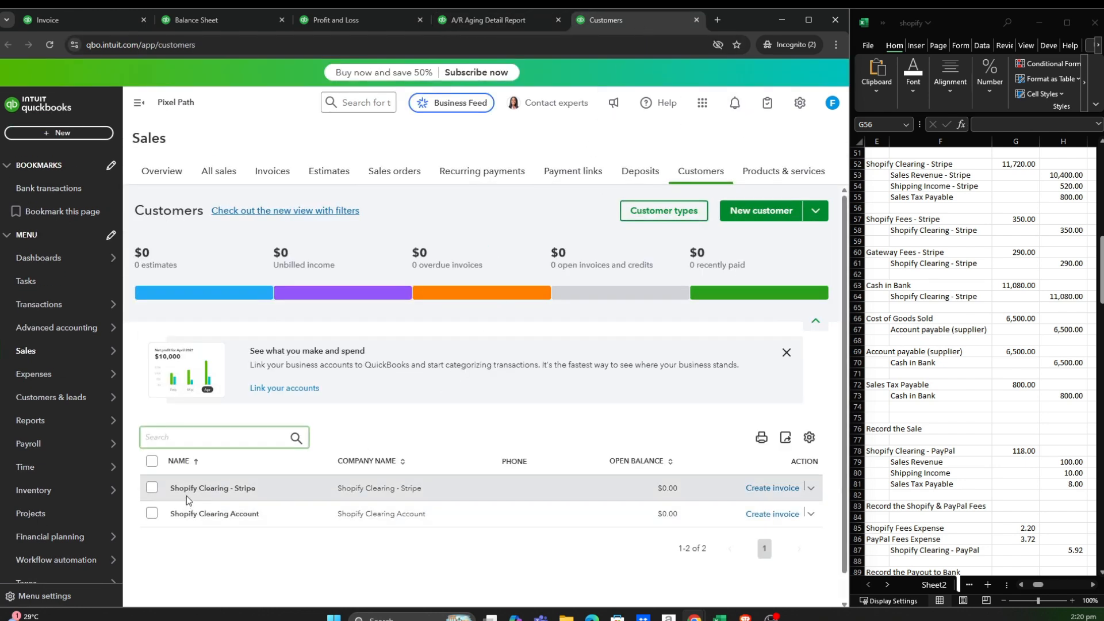
pyautogui.click(228, 490)
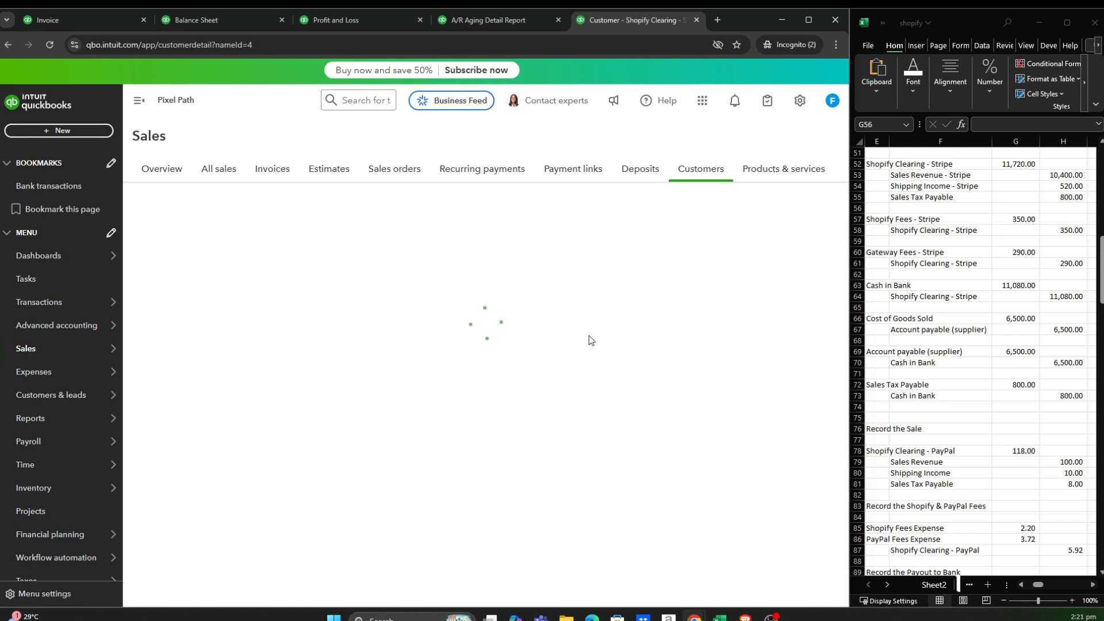
pyautogui.click(92, 20)
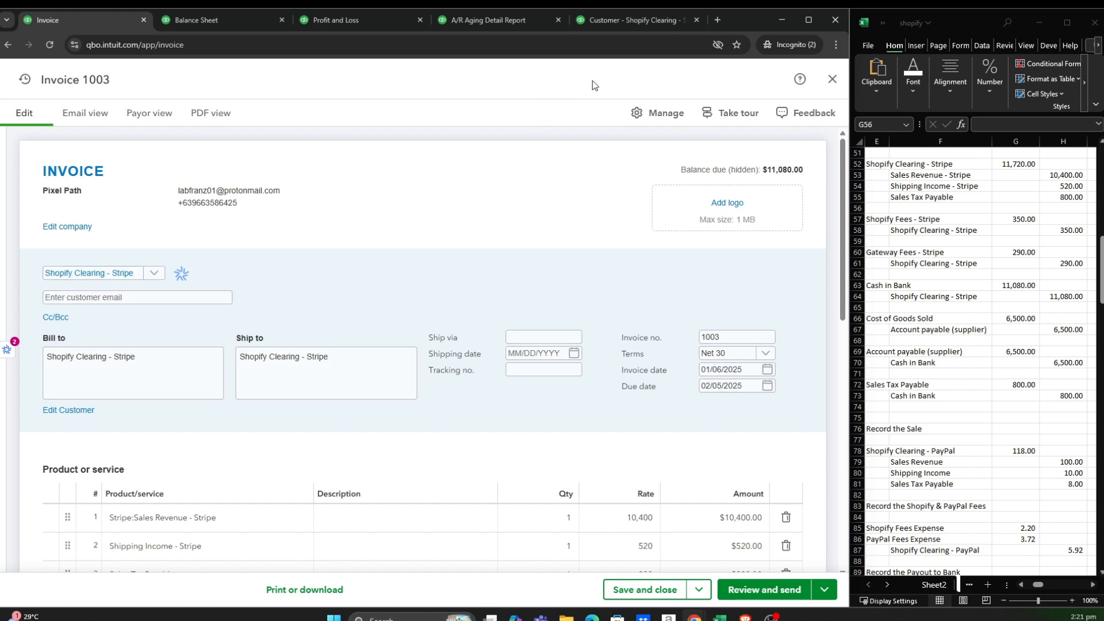
pyautogui.click(620, 23)
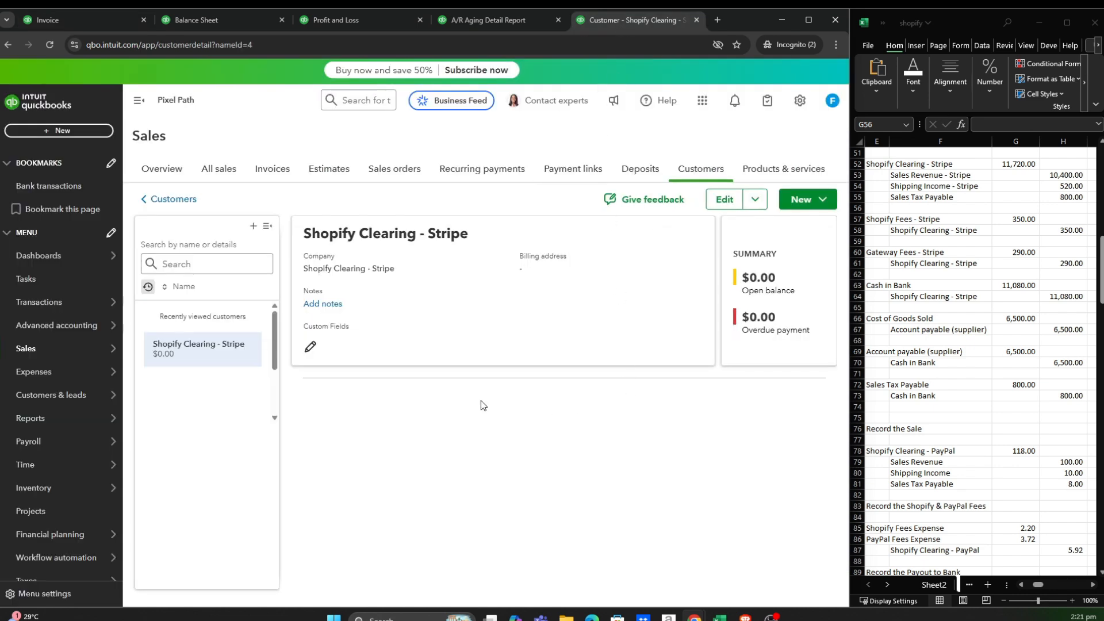
pyautogui.click(173, 199)
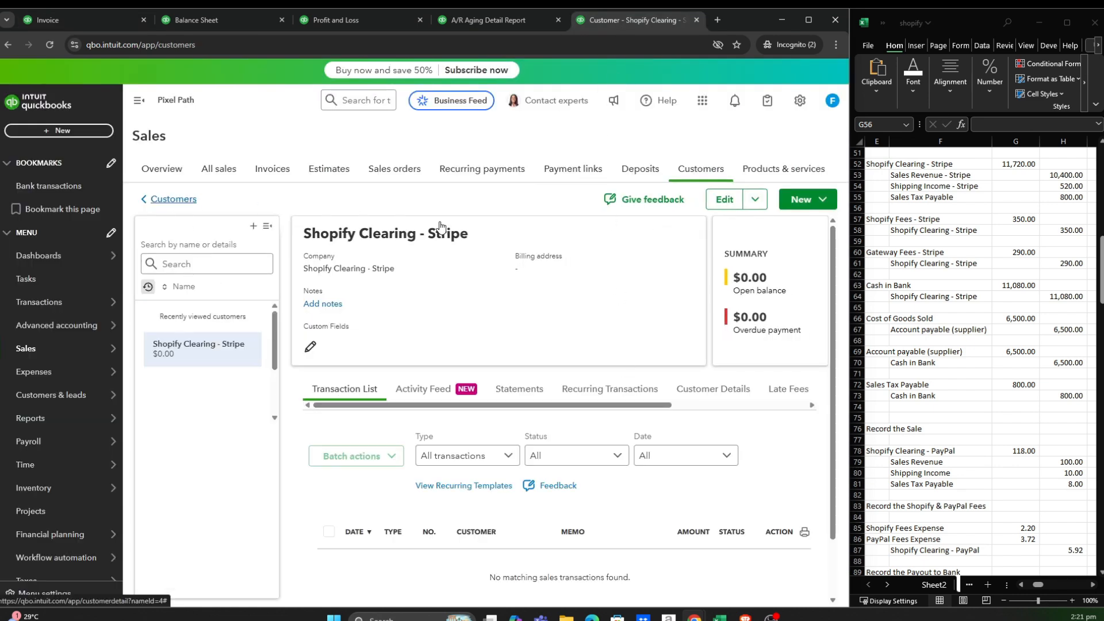
pyautogui.click(481, 20)
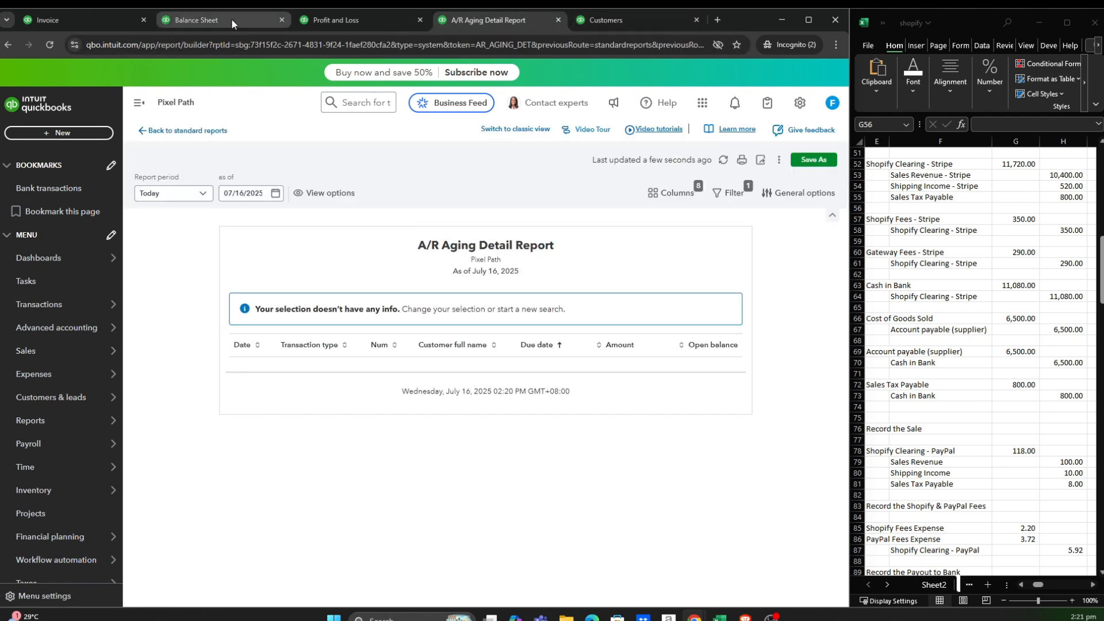
# Return to invoice 1003 for Shopify Clearing - Stripe, and save and close it.
pyautogui.click(230, 18)
pyautogui.click(71, 19)
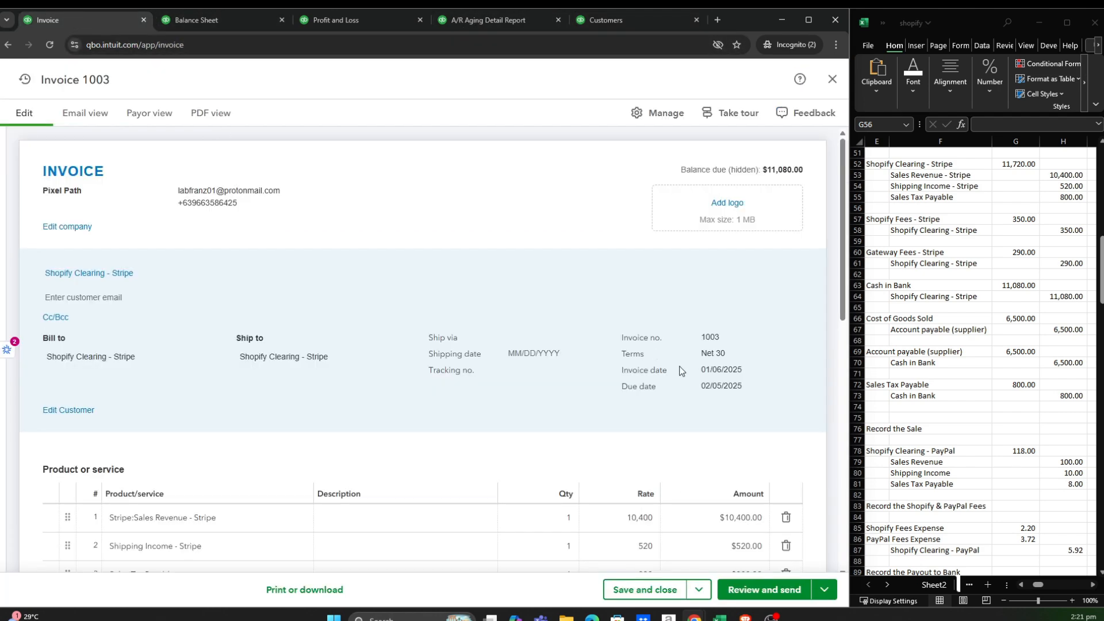
pyautogui.click(823, 590)
pyautogui.click(645, 589)
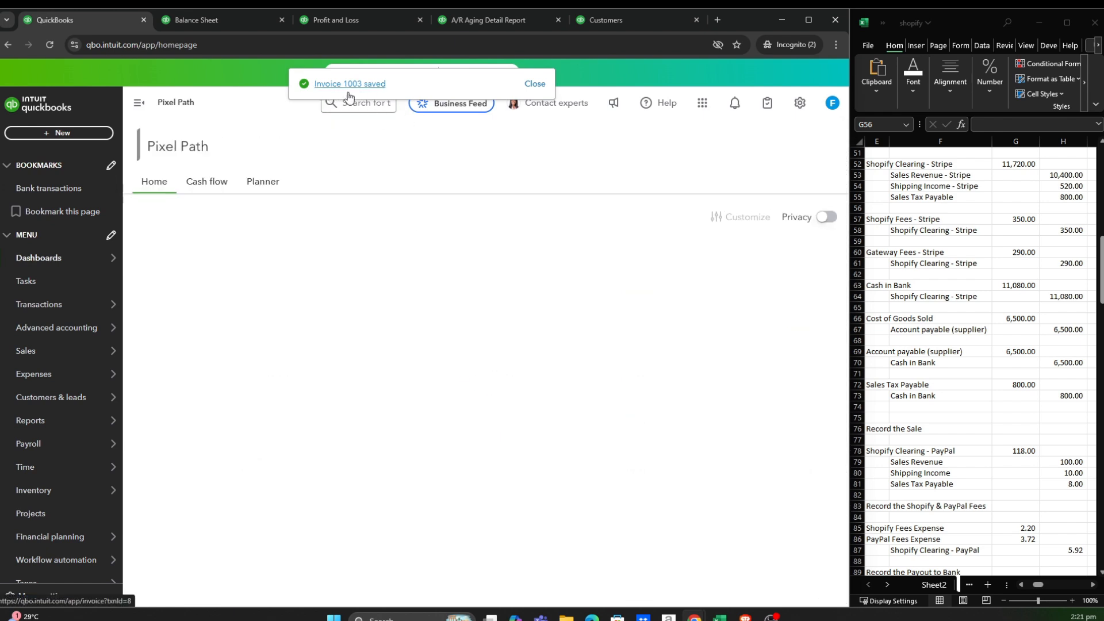
# Look over the Balance Sheet, and reload the Balance Sheet, Profit and Loss, A/R Aging Detail and Customers pages to pick up the saved invoice.
pyautogui.click(229, 20)
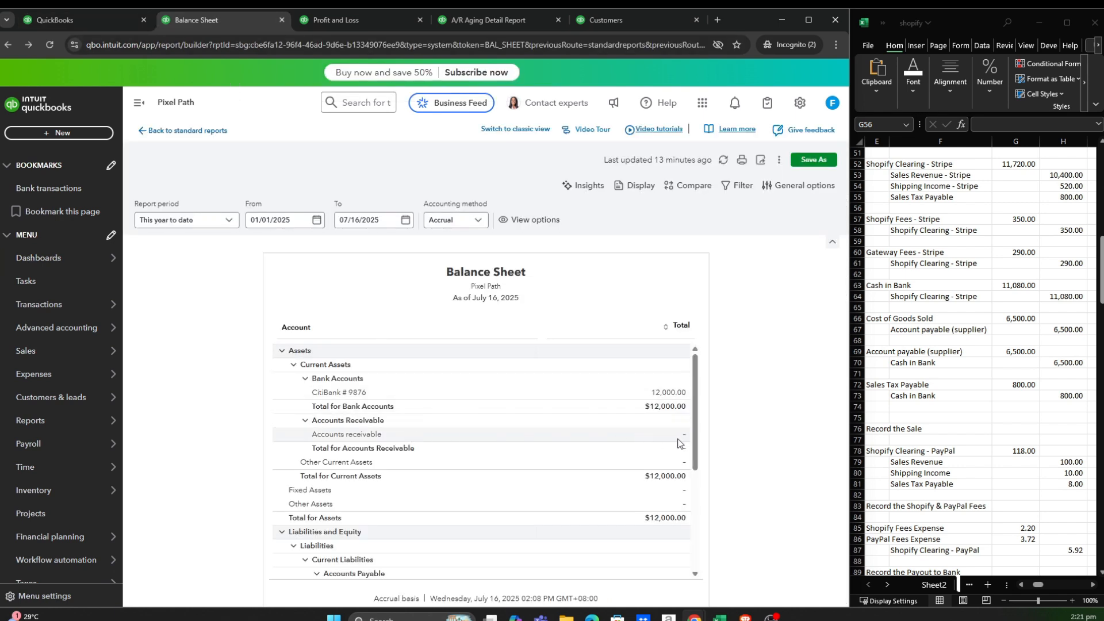
pyautogui.moveTo(695, 423); pyautogui.dragTo(698, 503)
pyautogui.scroll(-2, 537, 494)
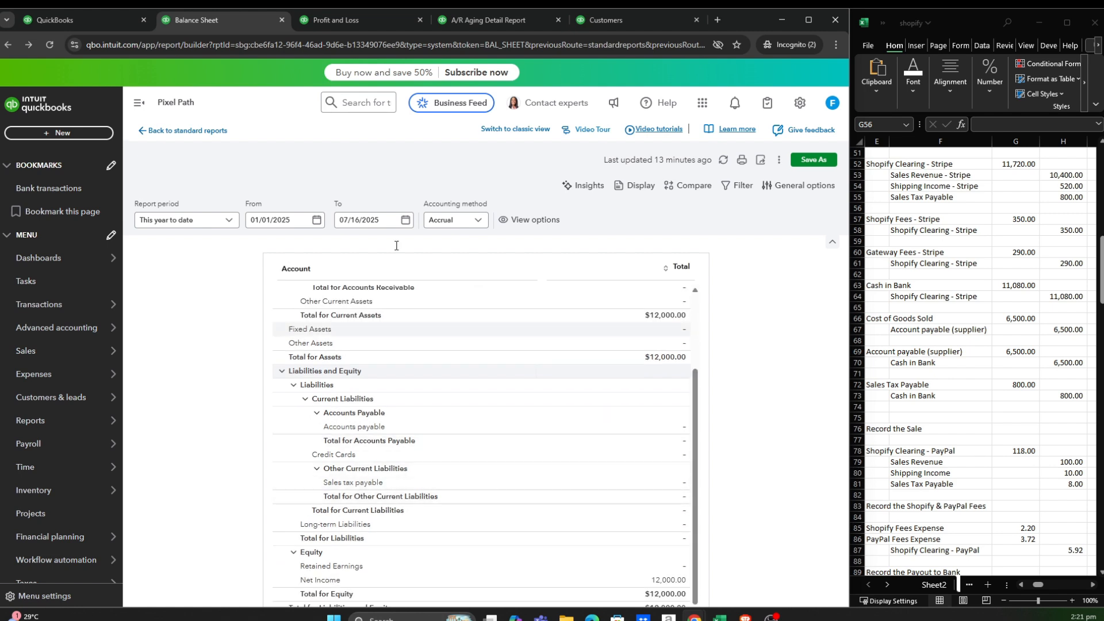
pyautogui.click(49, 44)
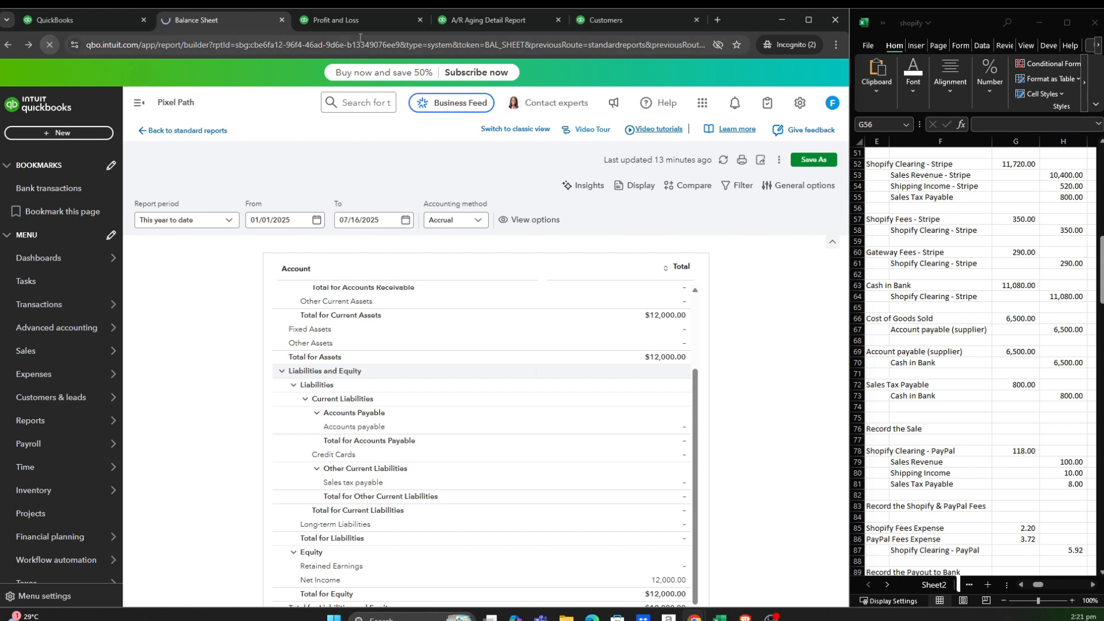
pyautogui.click(356, 20)
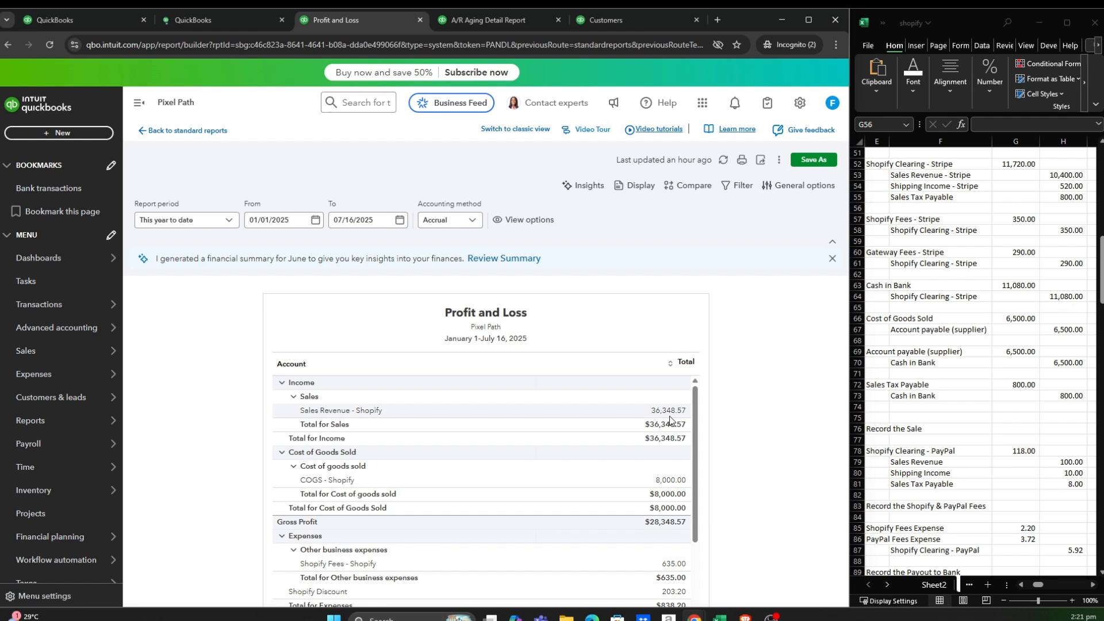
pyautogui.click(50, 44)
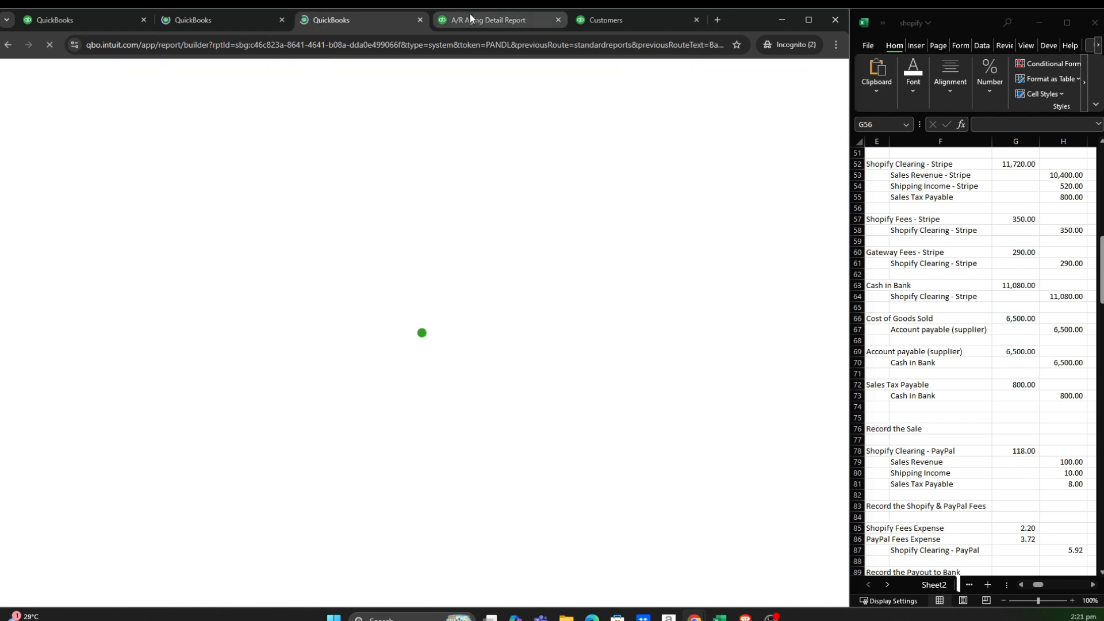
pyautogui.click(470, 20)
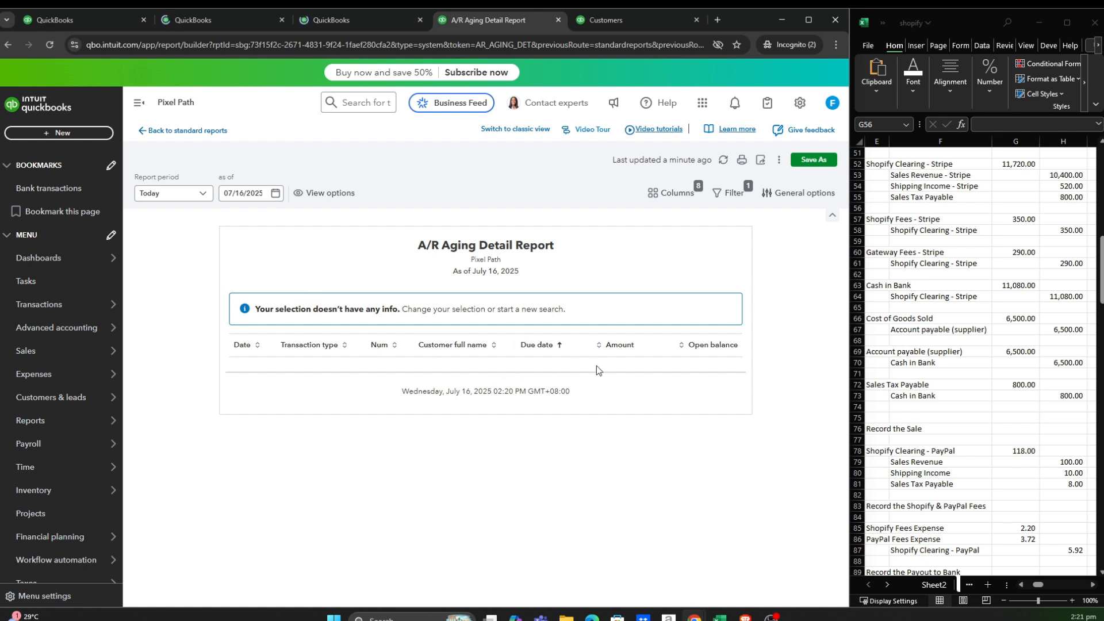
pyautogui.click(50, 44)
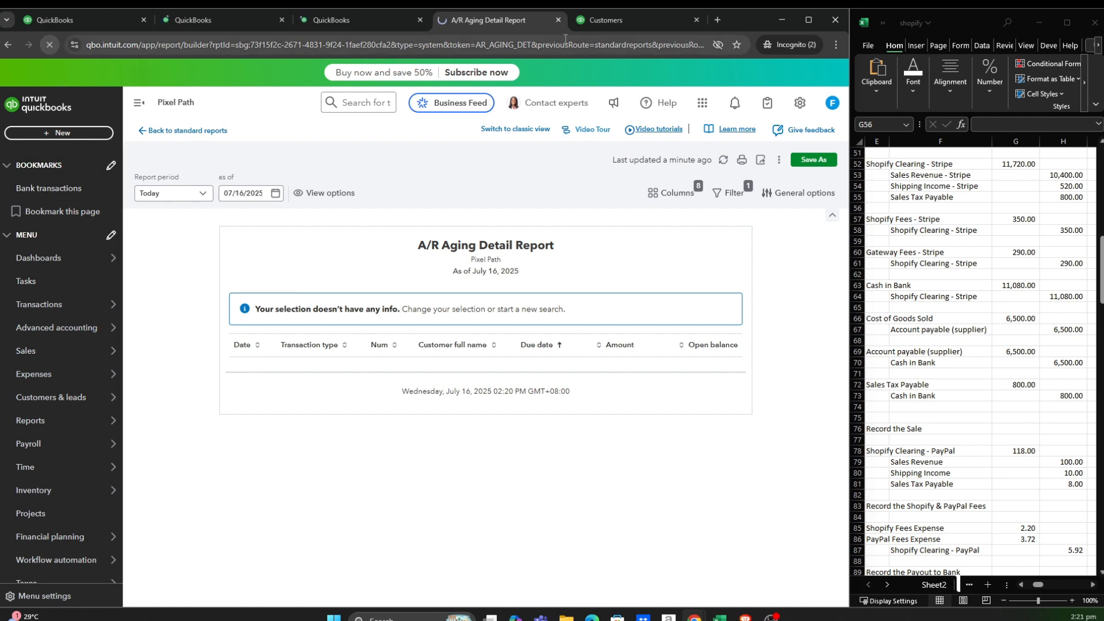
pyautogui.click(595, 23)
pyautogui.click(53, 50)
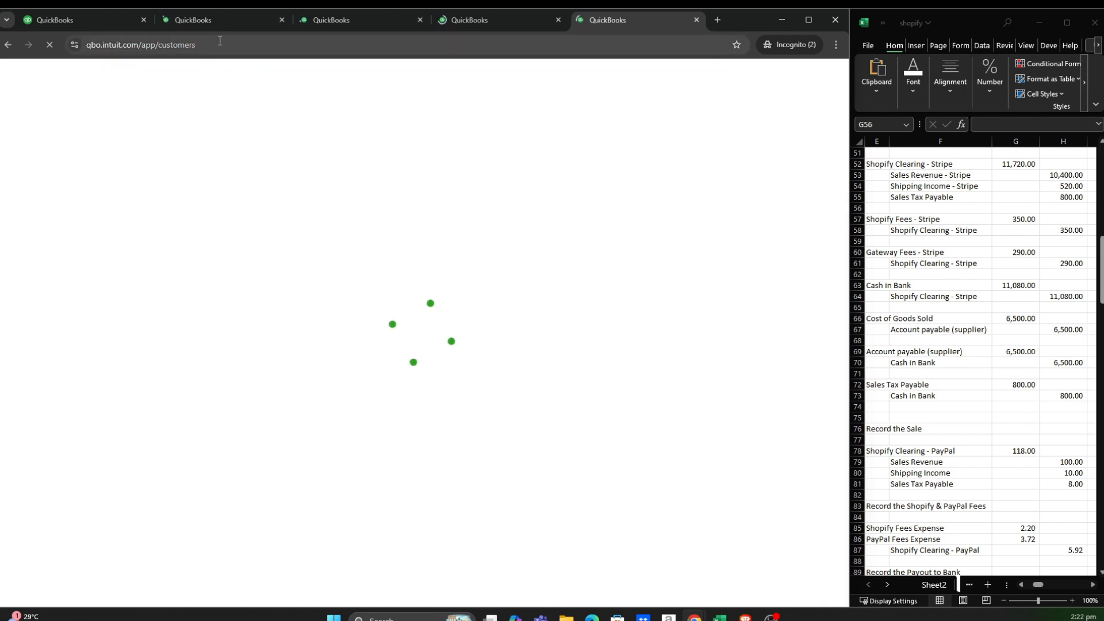
# Examine the accounts receivable and sales tax payable balances in the refreshed Balance Sheet.
pyautogui.click(213, 20)
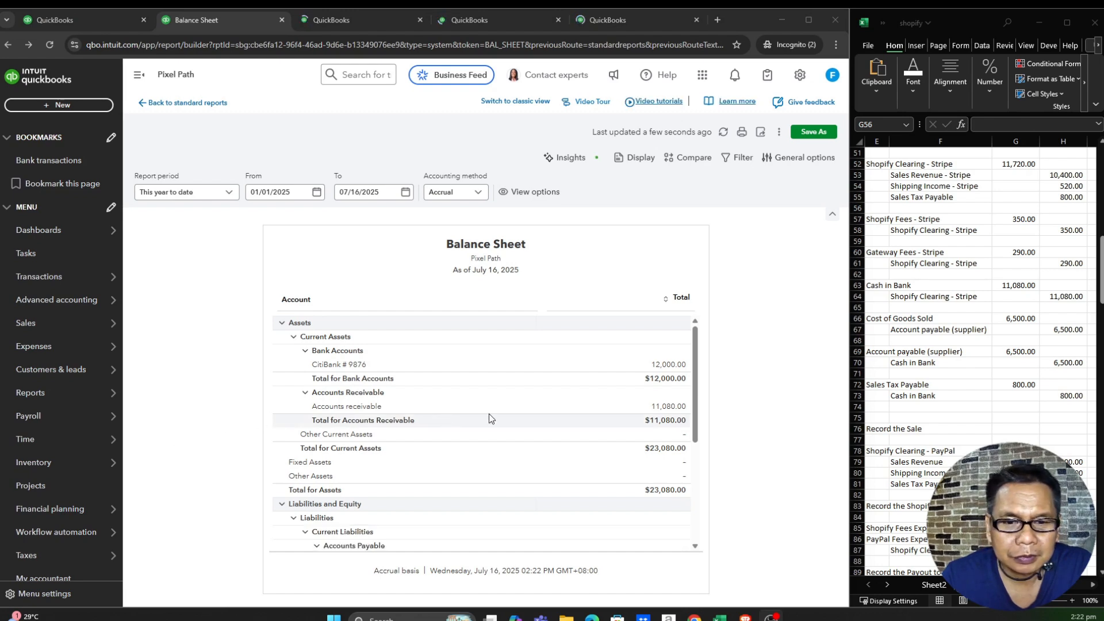
pyautogui.moveTo(697, 343); pyautogui.dragTo(697, 375)
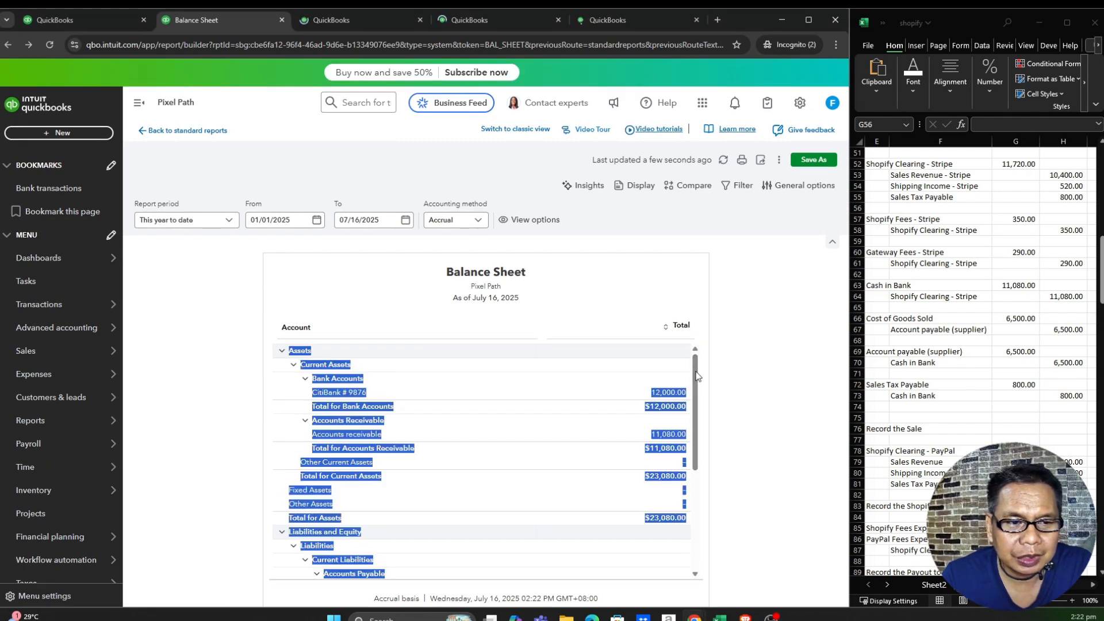
pyautogui.click(722, 364)
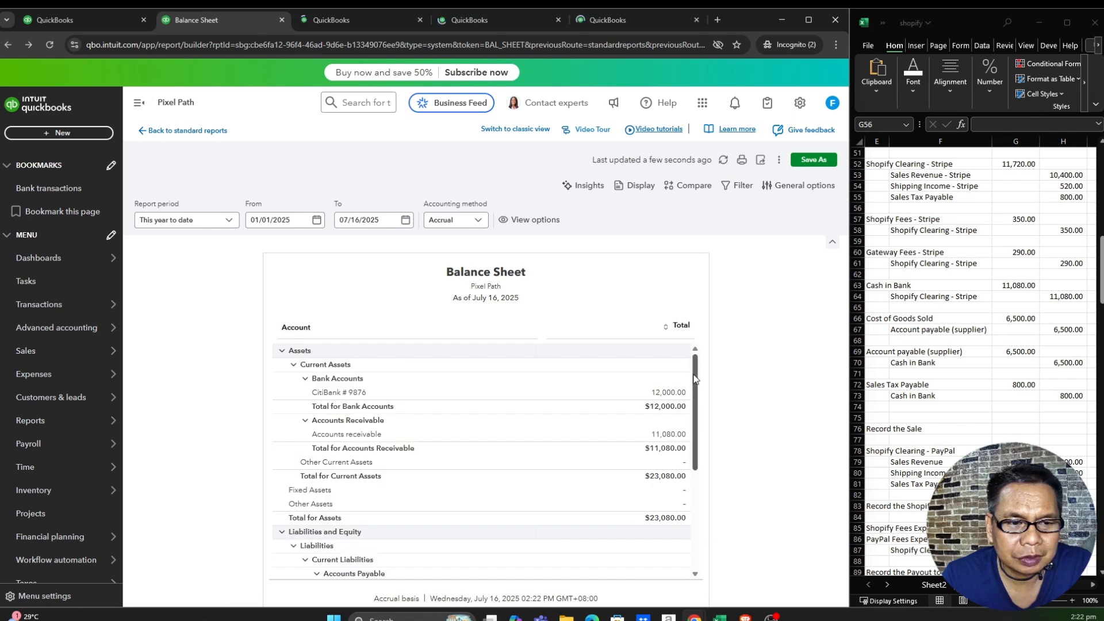
pyautogui.scroll(-5, 684, 369)
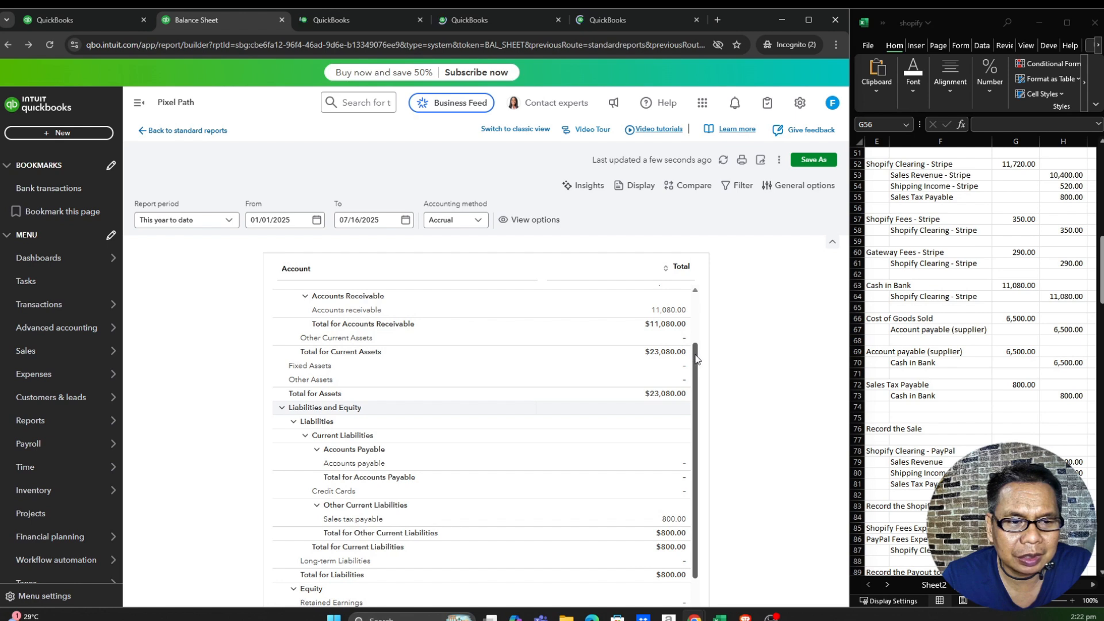
pyautogui.scroll(5, 697, 360)
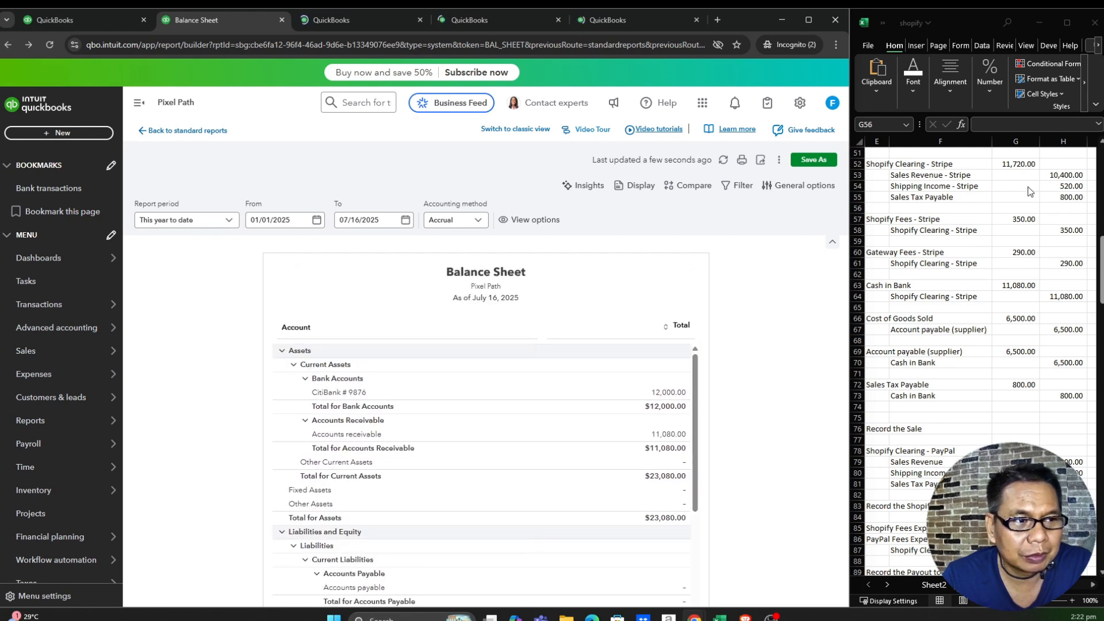
# In Excel, undo the clearing of the formula in cell G56 and compare its result with accounts receivable on the QuickBooks Balance Sheet.
pyautogui.click(1027, 169)
pyautogui.click(1021, 207)
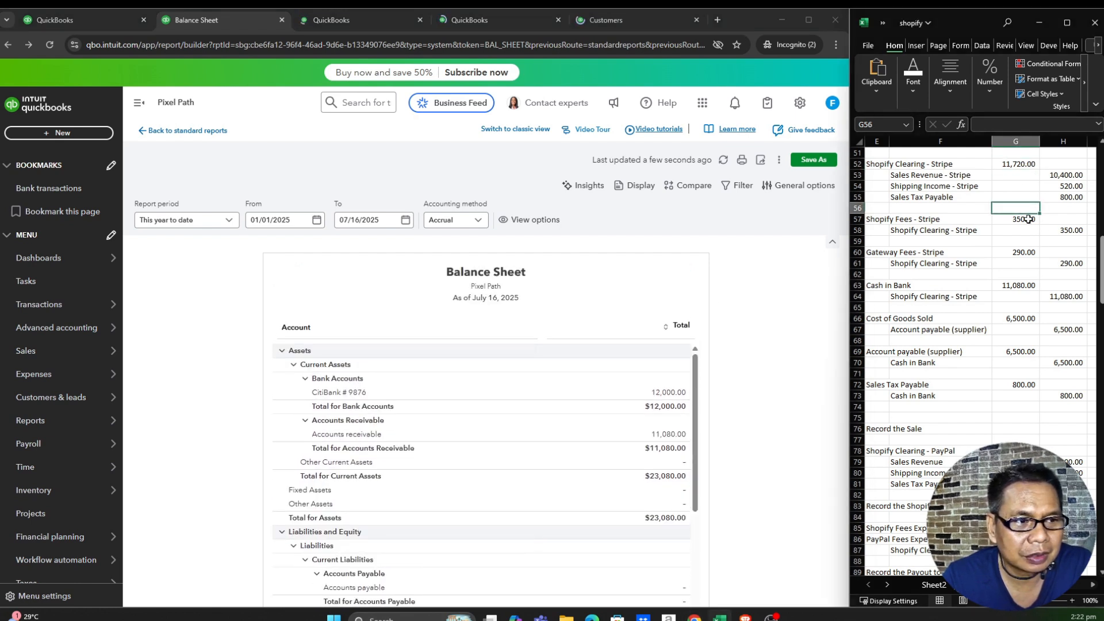
pyautogui.hotkey('ctrl', 'z')
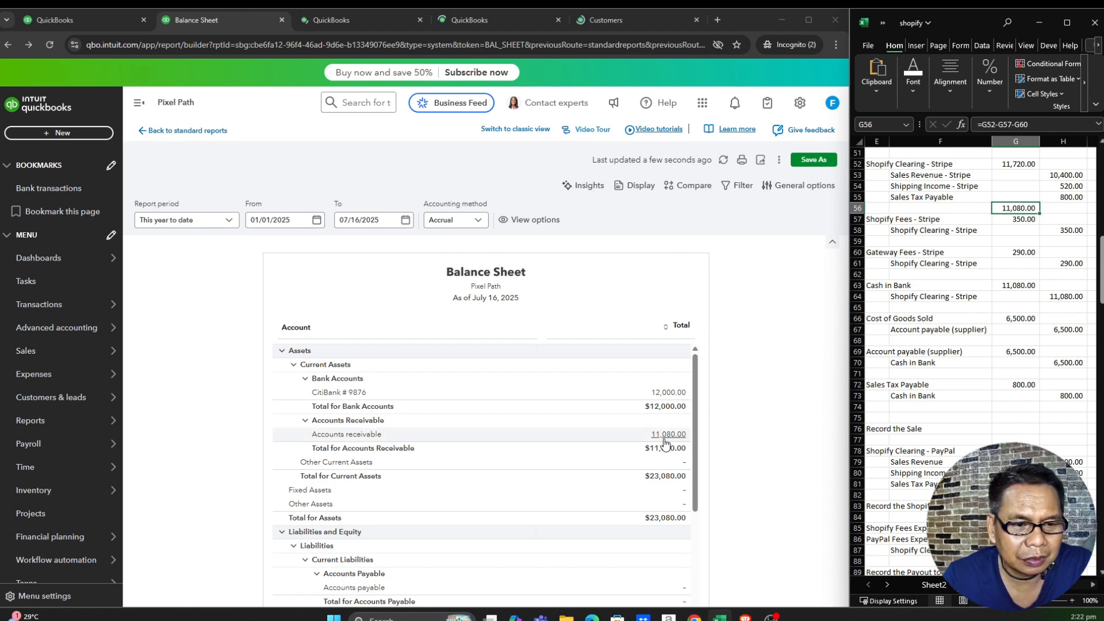
pyautogui.click(698, 409)
pyautogui.moveTo(696, 405); pyautogui.dragTo(712, 365)
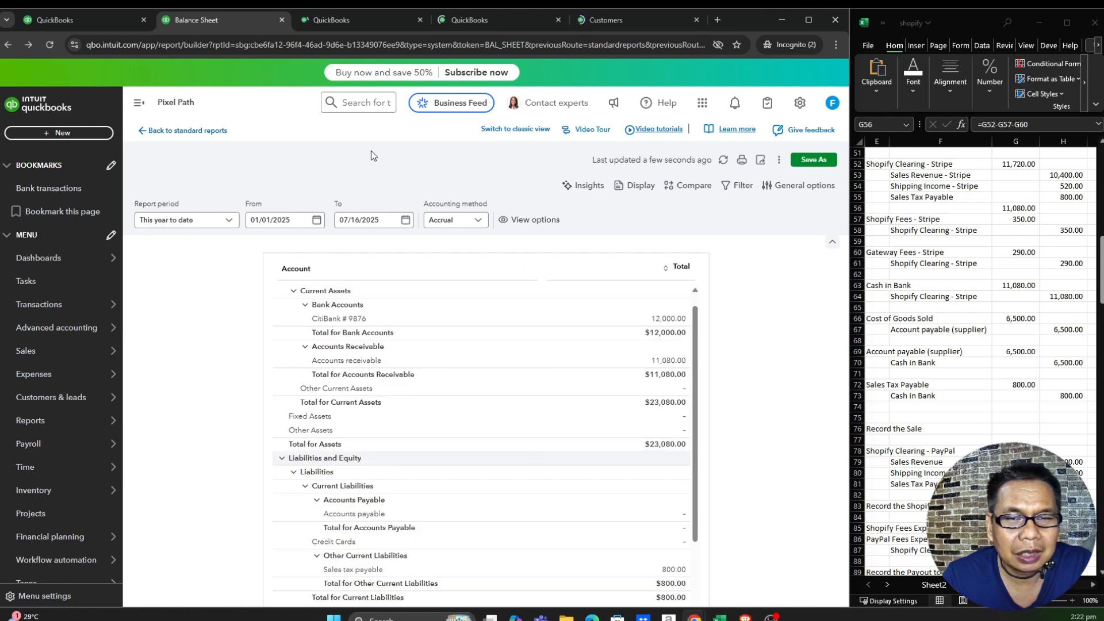
# In the Profit and Loss report, dismiss the summary suggestion and compare the Stripe revenue, fees and shipping income with the Excel entries.
pyautogui.click(347, 21)
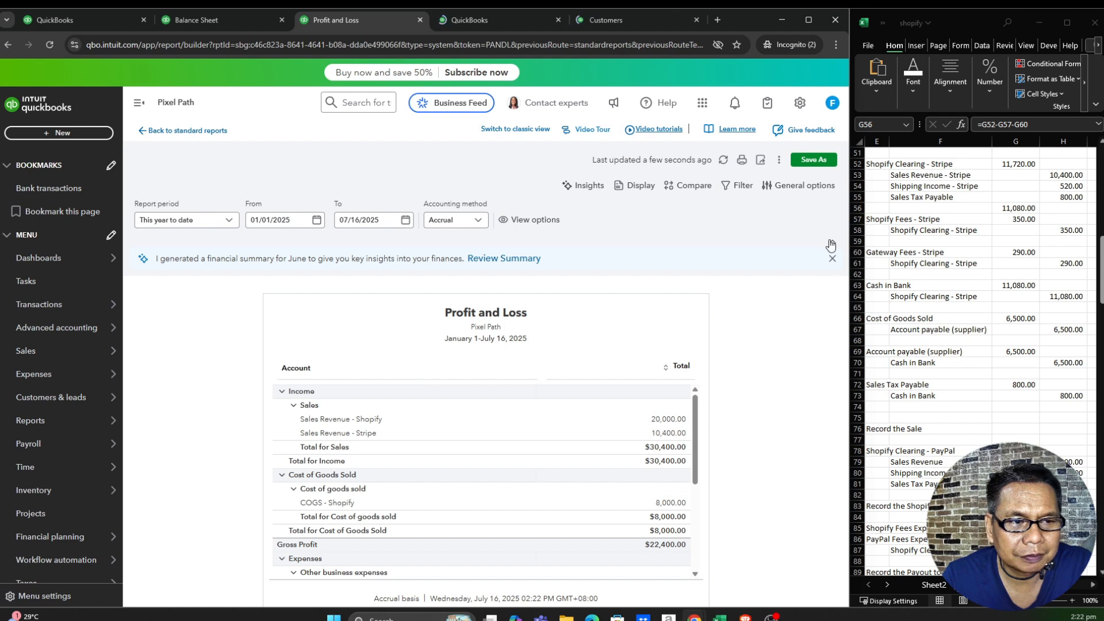
pyautogui.click(832, 258)
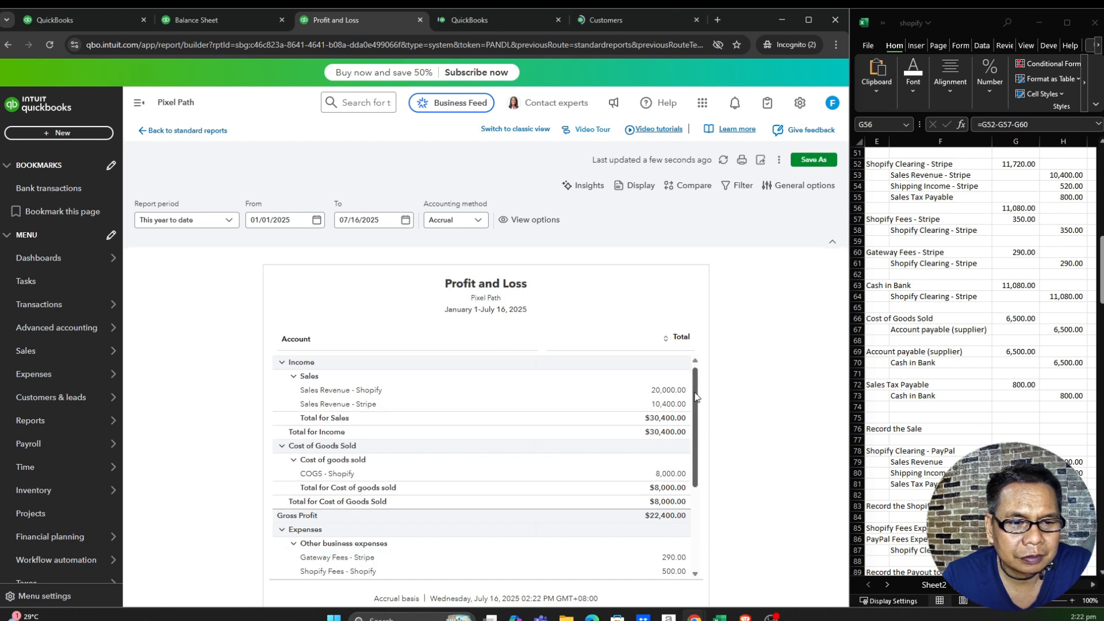
pyautogui.scroll(-5, 696, 397)
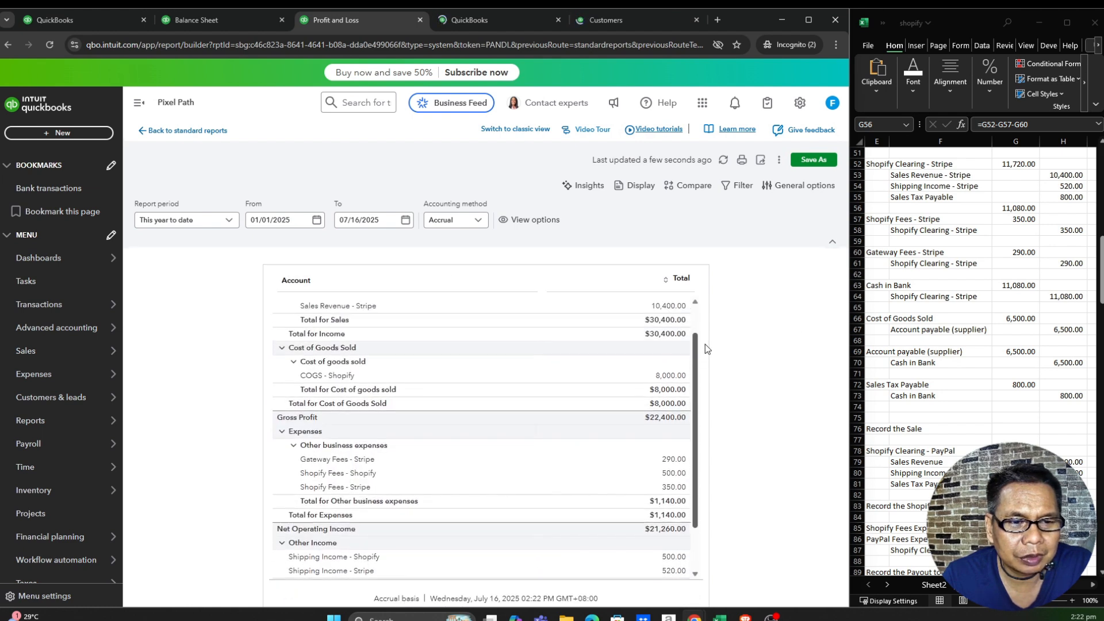
pyautogui.scroll(1, 706, 338)
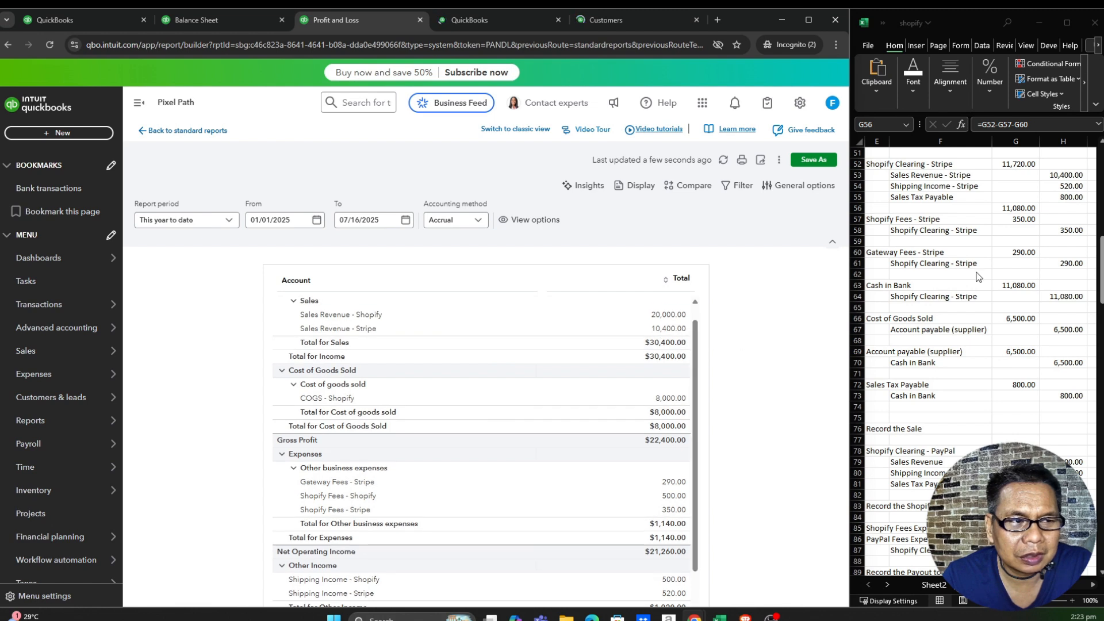
pyautogui.click(1053, 177)
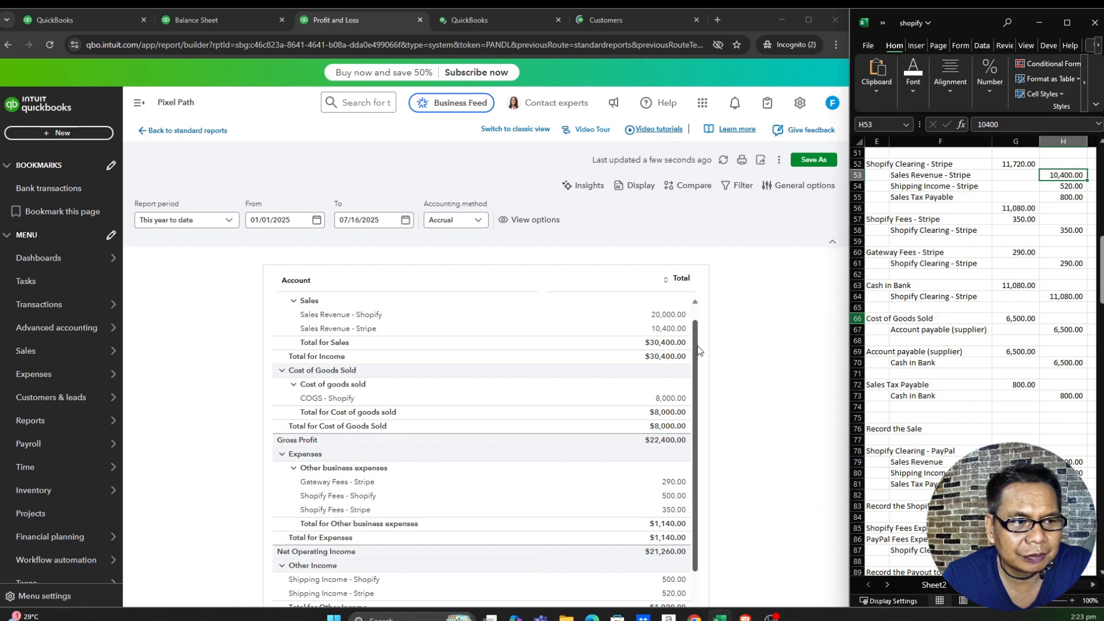
pyautogui.moveTo(697, 348); pyautogui.dragTo(702, 413)
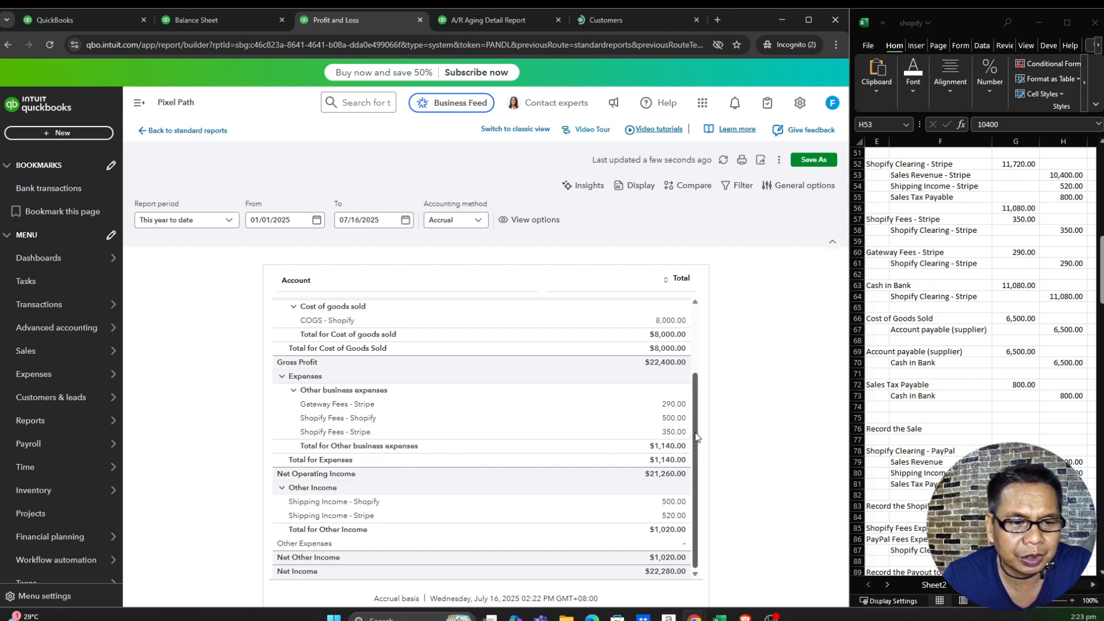
pyautogui.moveTo(696, 436); pyautogui.dragTo(702, 344)
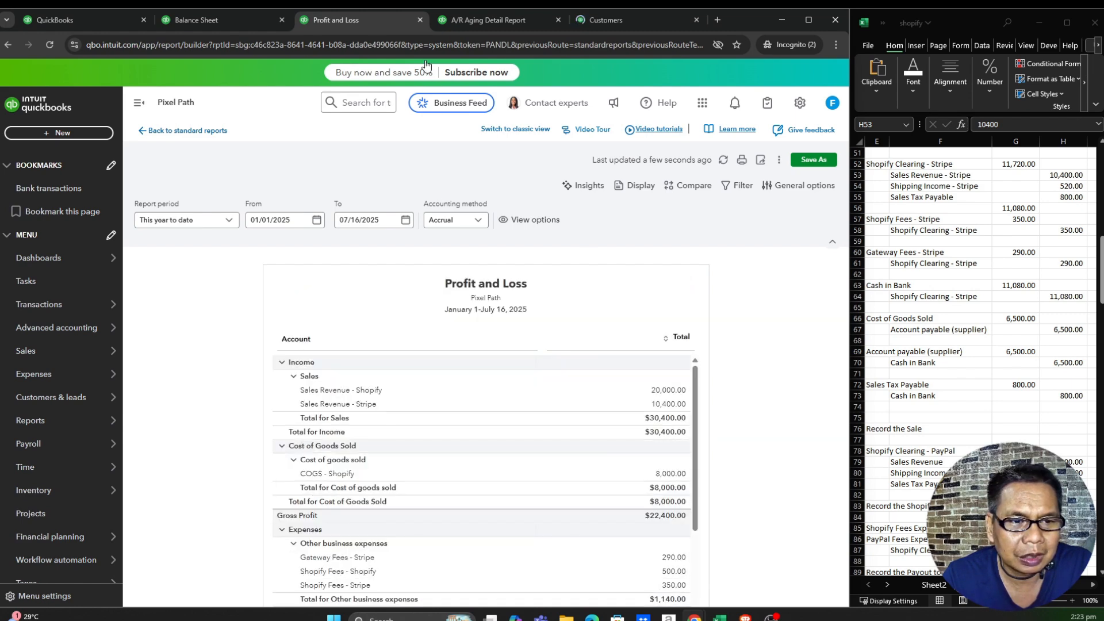
# Check the A/R Aging Detail Report, and review the balance and transaction list of the customer Shopify Clearing - Stripe.
pyautogui.click(488, 19)
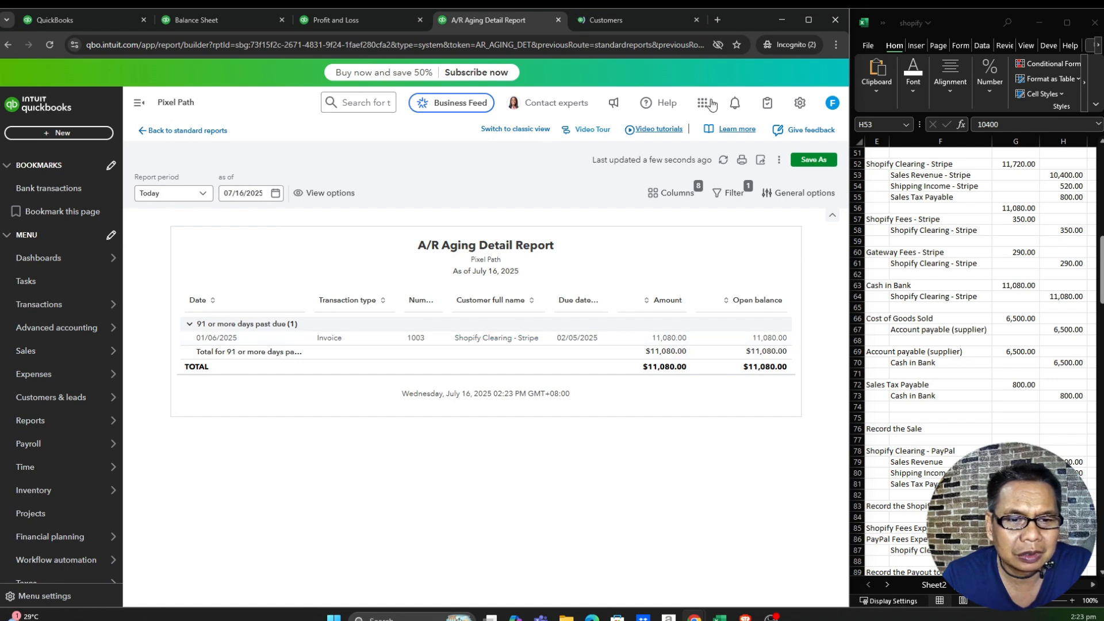
pyautogui.click(616, 22)
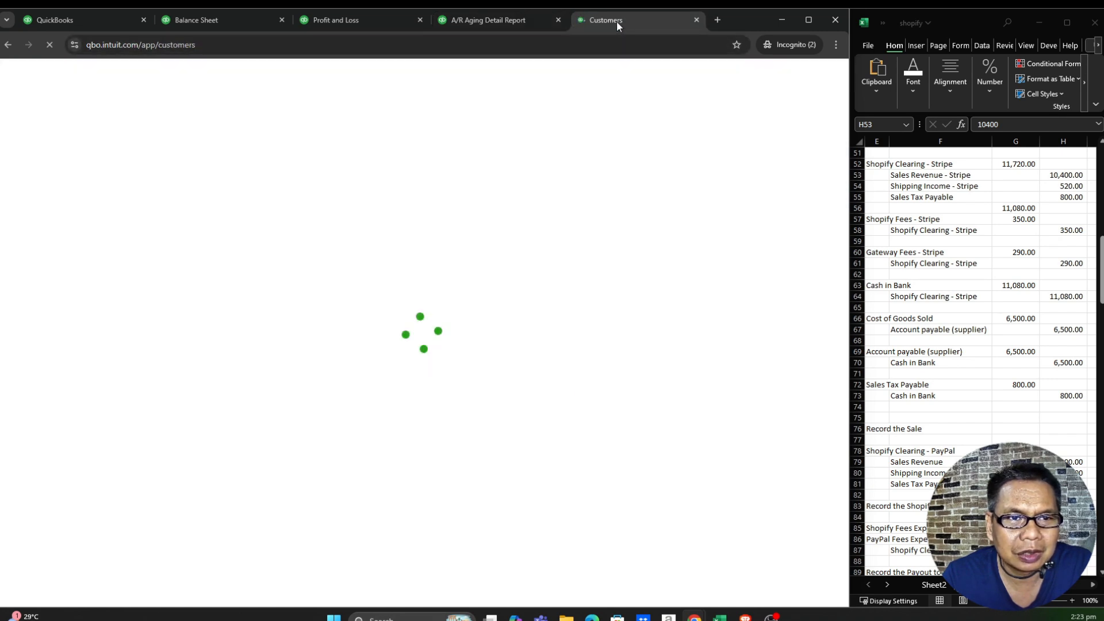
pyautogui.scroll(-1, 360, 364)
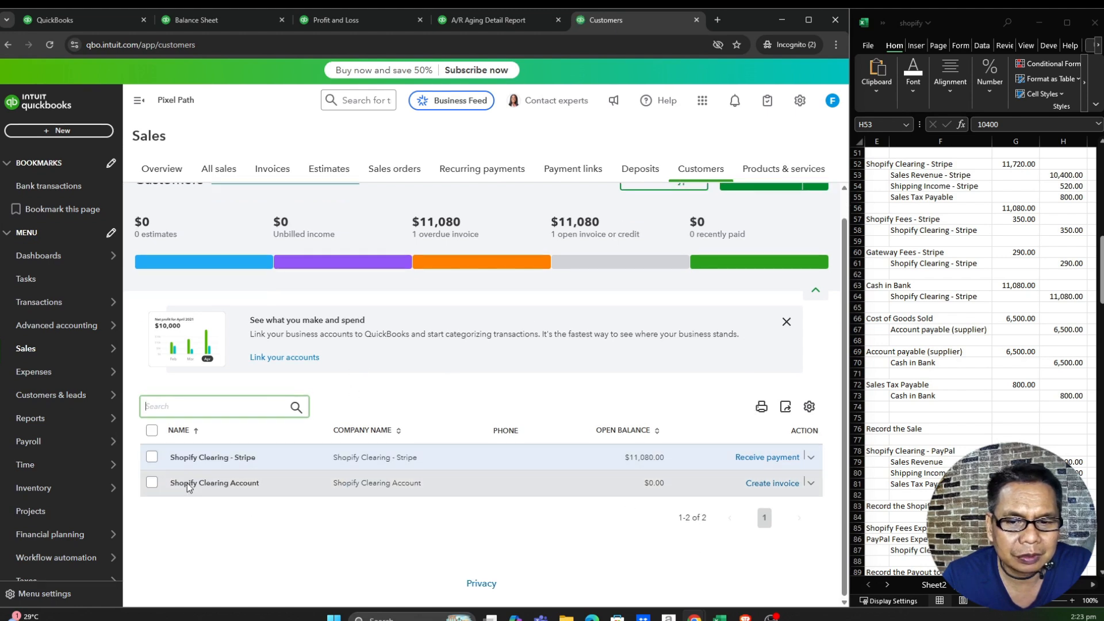
pyautogui.click(190, 457)
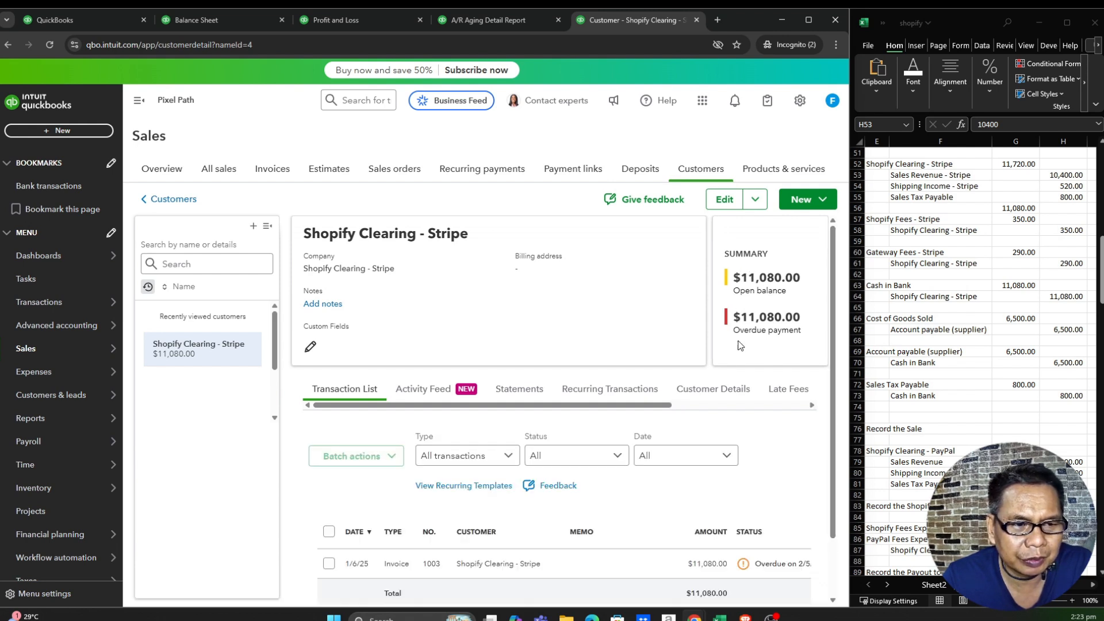
pyautogui.scroll(-2, 460, 491)
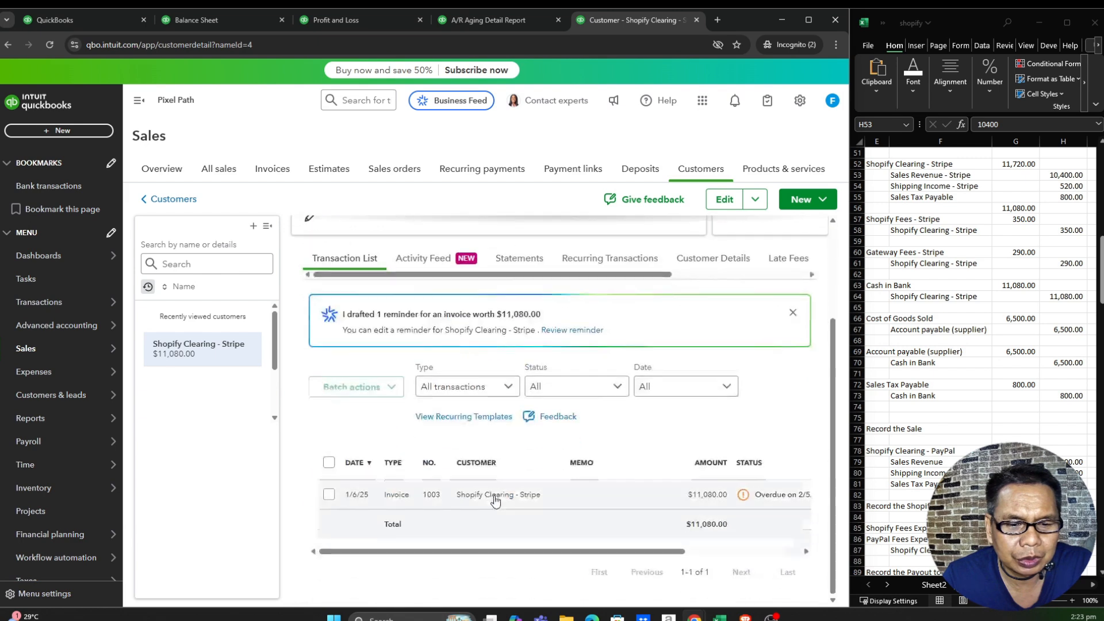
pyautogui.scroll(2, 677, 495)
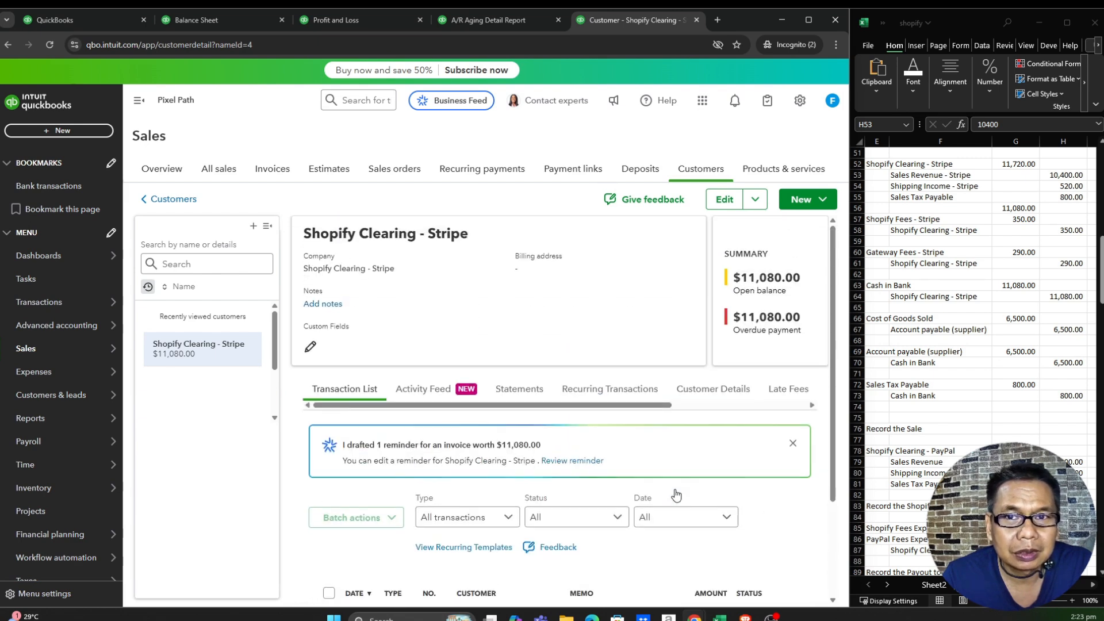
# In Excel, review the Stripe sale and fee entries in E52:H61 and select the Cash in Bank entry in E63.
pyautogui.click(941, 241)
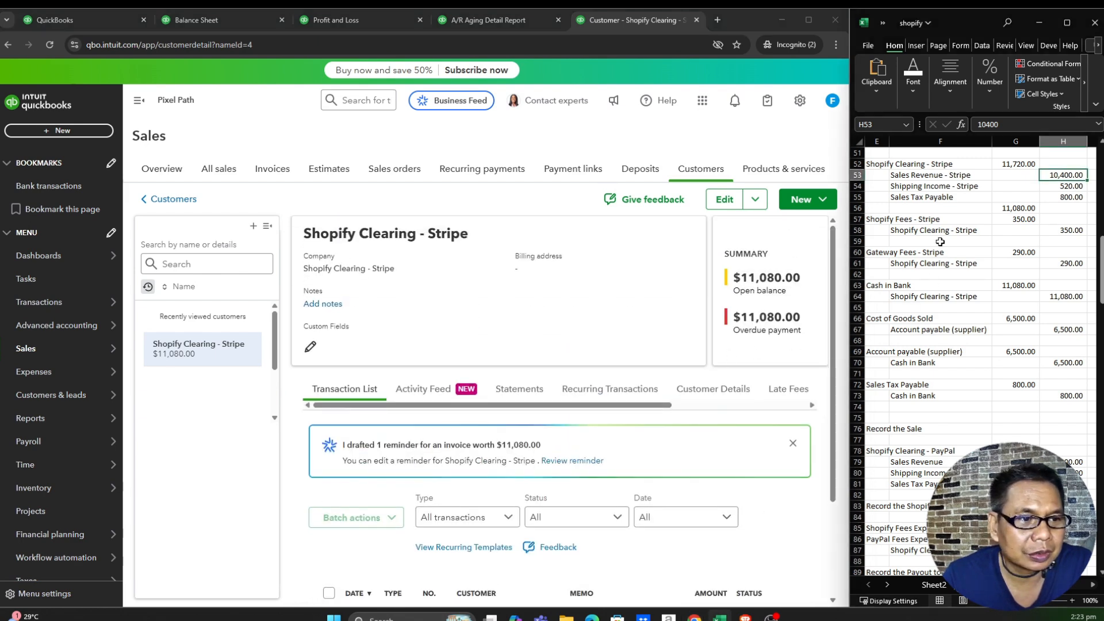
pyautogui.moveTo(877, 164); pyautogui.dragTo(1087, 270)
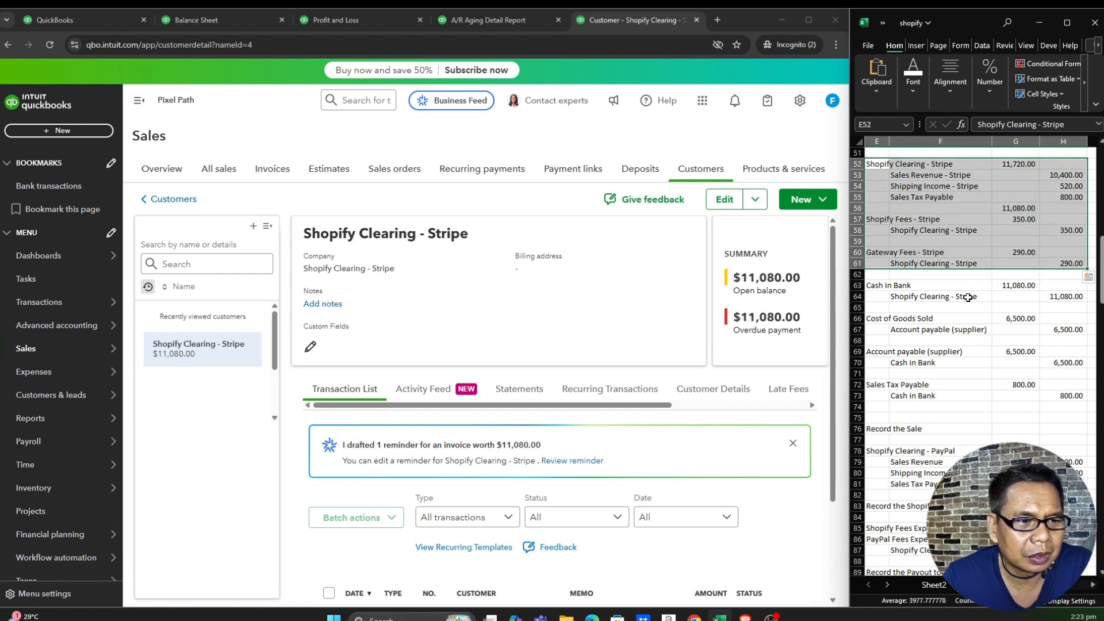
pyautogui.click(901, 287)
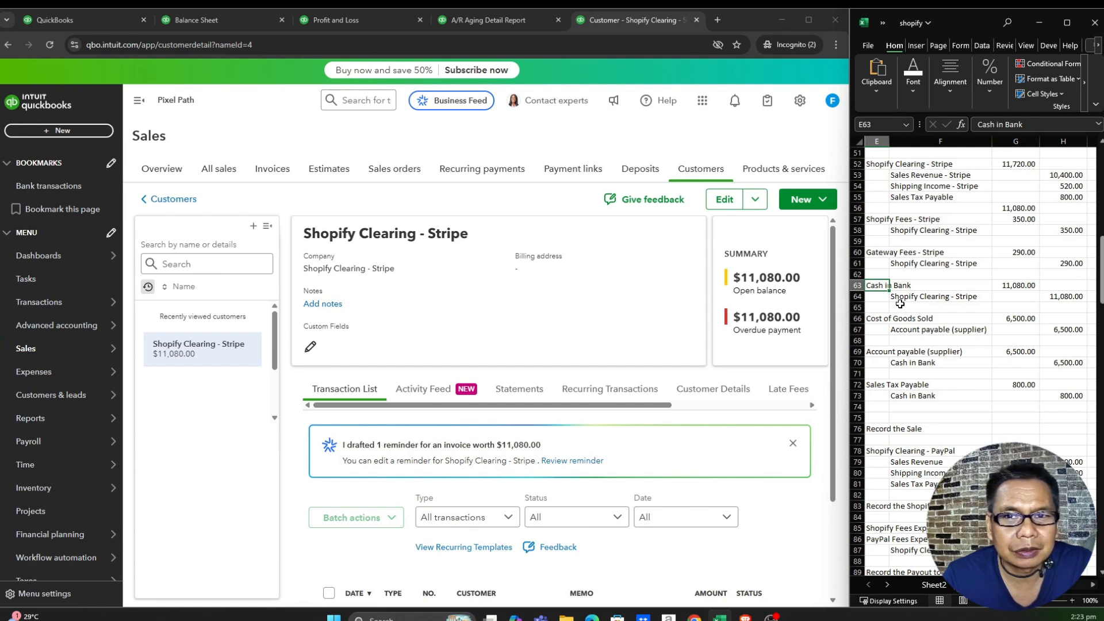
# In QuickBooks, start a received payment for the customer Shopify Clearing - Stripe and dismiss the tip about charging a new payment.
pyautogui.click(85, 20)
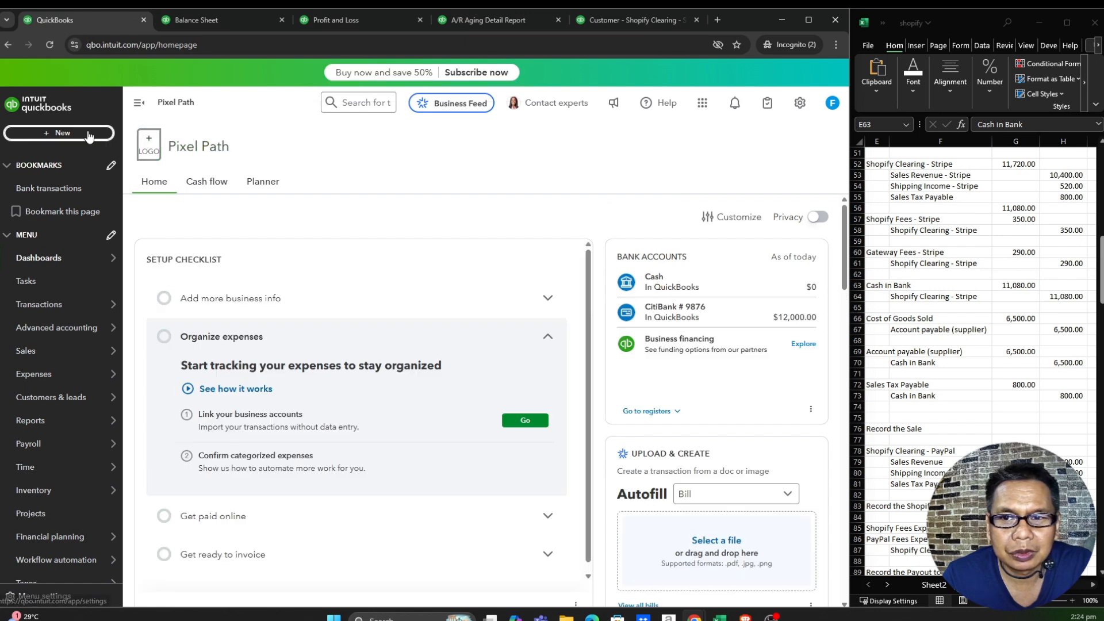
pyautogui.click(88, 133)
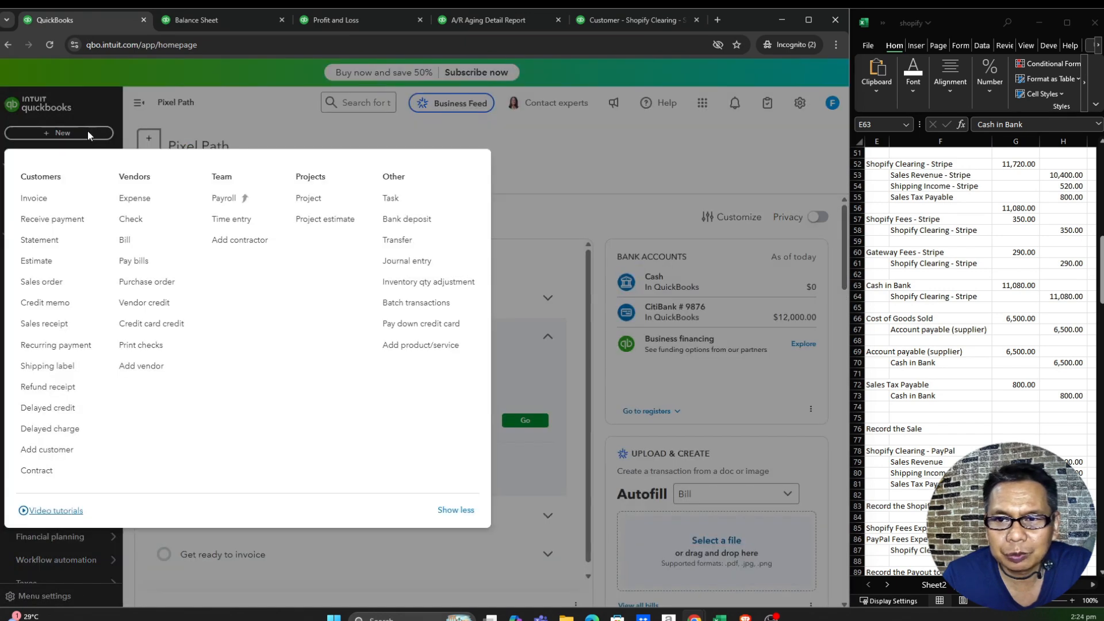
pyautogui.click(63, 223)
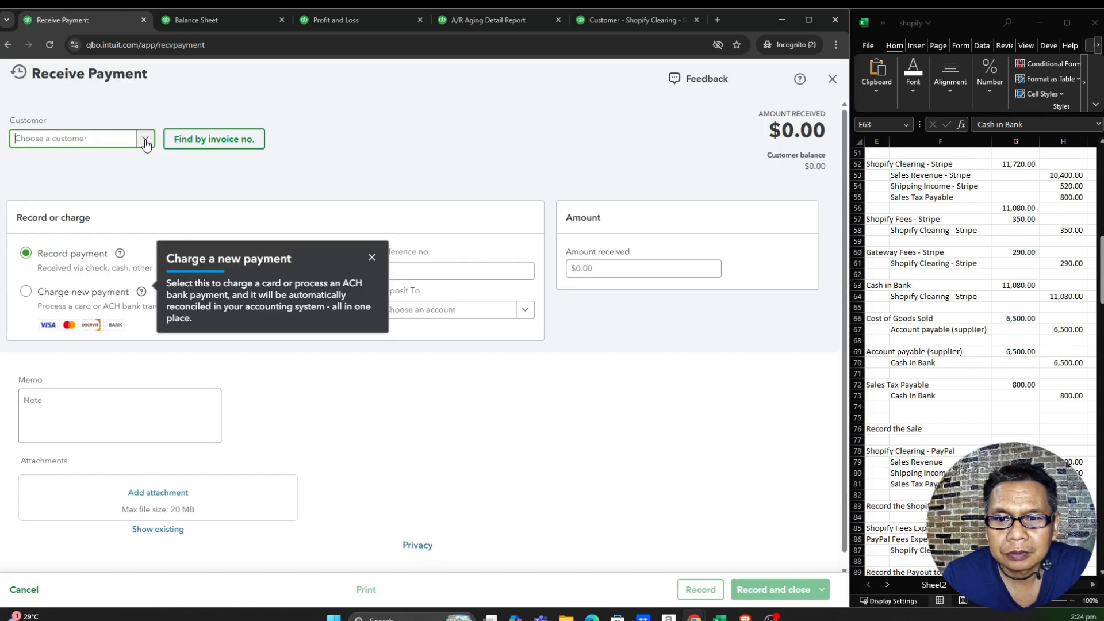
pyautogui.click(145, 142)
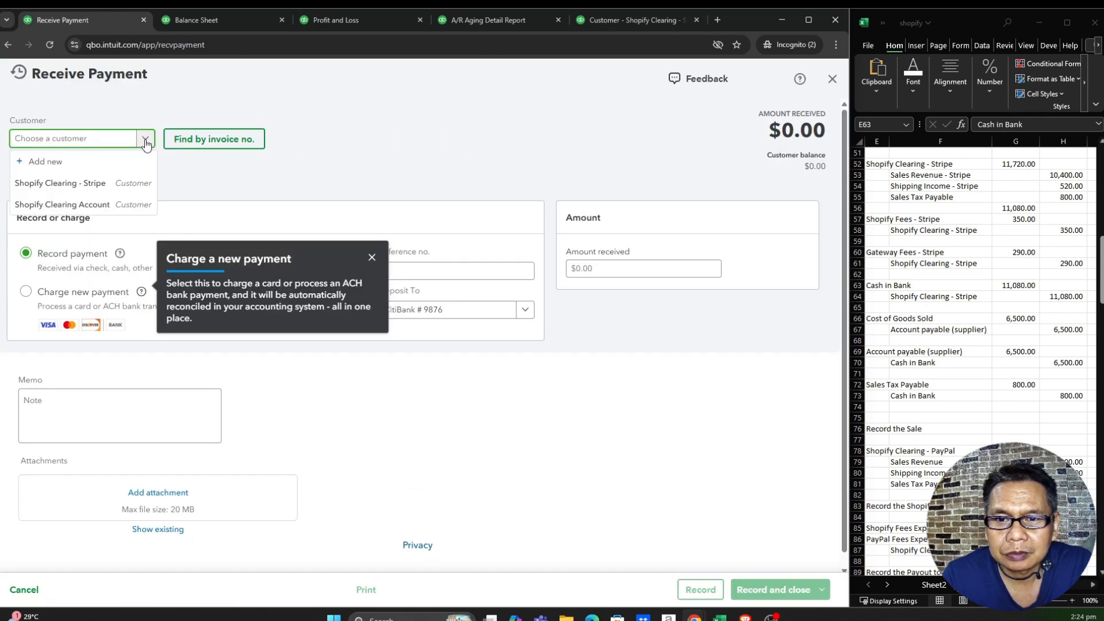
pyautogui.click(109, 185)
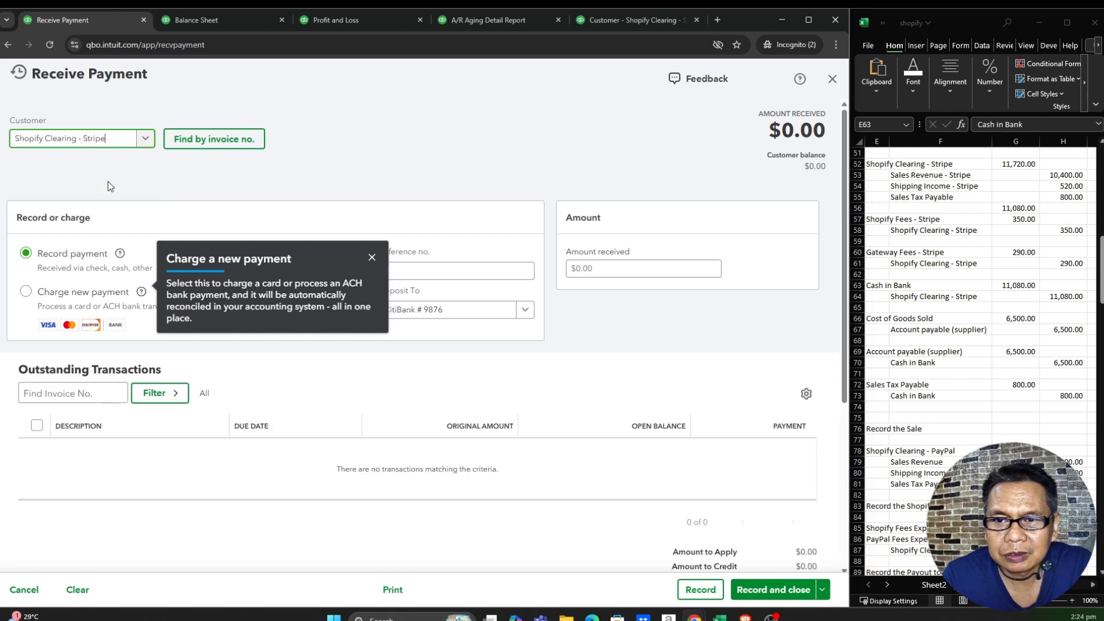
pyautogui.click(371, 258)
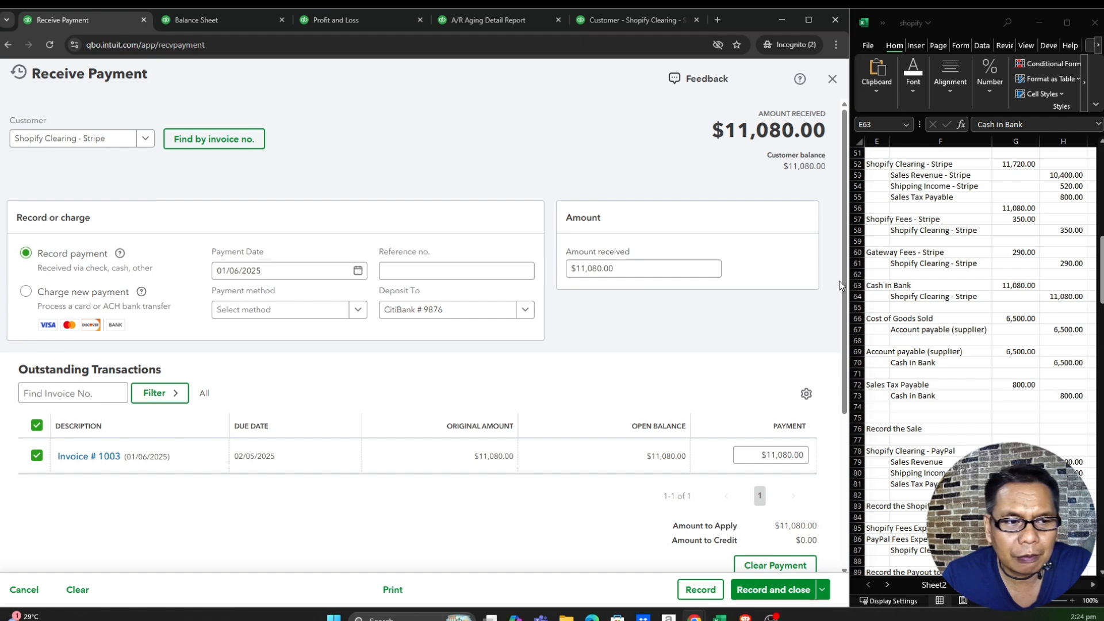
# Check the $11,080.00 payment against invoice 1003 with deposit to the CitiBank account, and record and close it.
pyautogui.scroll(-3, 830, 333)
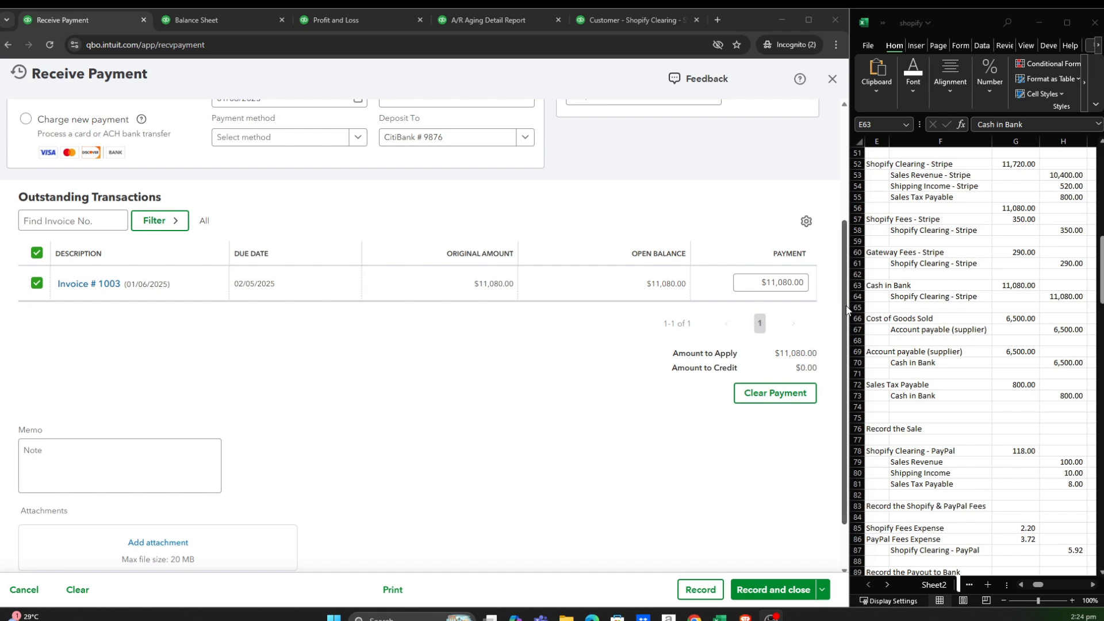
pyautogui.moveTo(844, 296); pyautogui.dragTo(863, 121)
pyautogui.moveTo(850, 182)
pyautogui.mouseDown()
pyautogui.moveTo(838, 298)
pyautogui.moveTo(855, 161)
pyautogui.mouseUp()
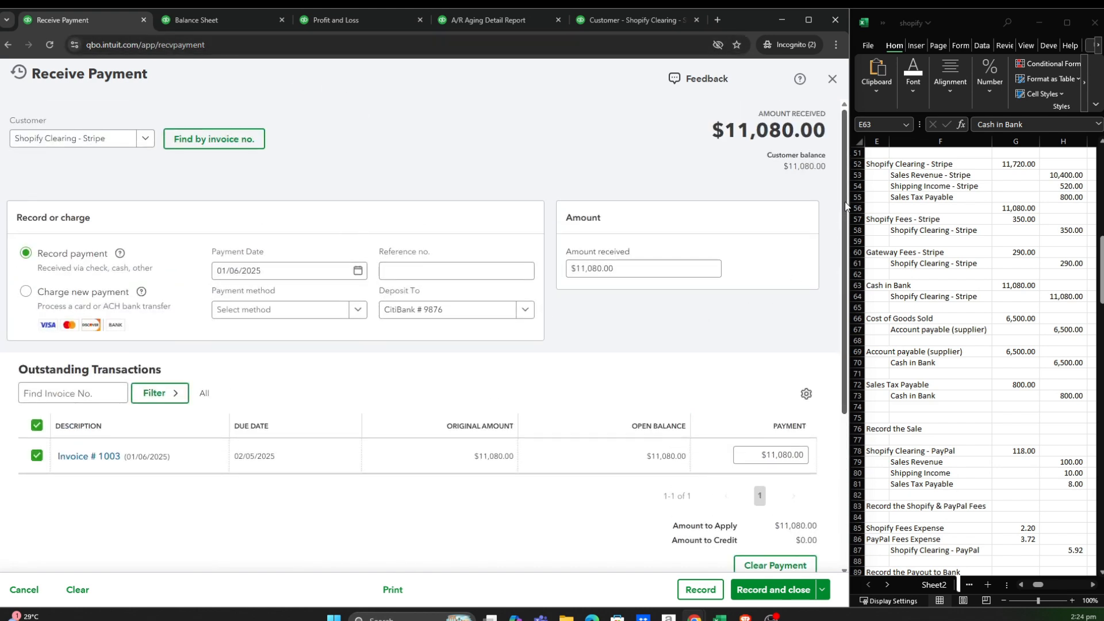
pyautogui.moveTo(847, 206); pyautogui.dragTo(826, 331)
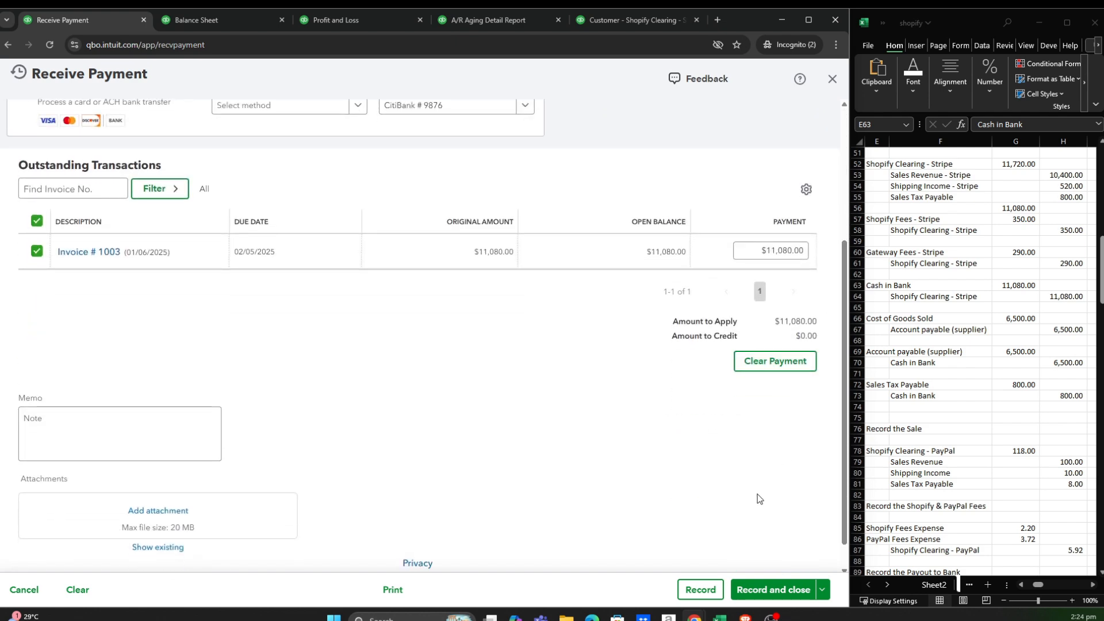
pyautogui.click(761, 590)
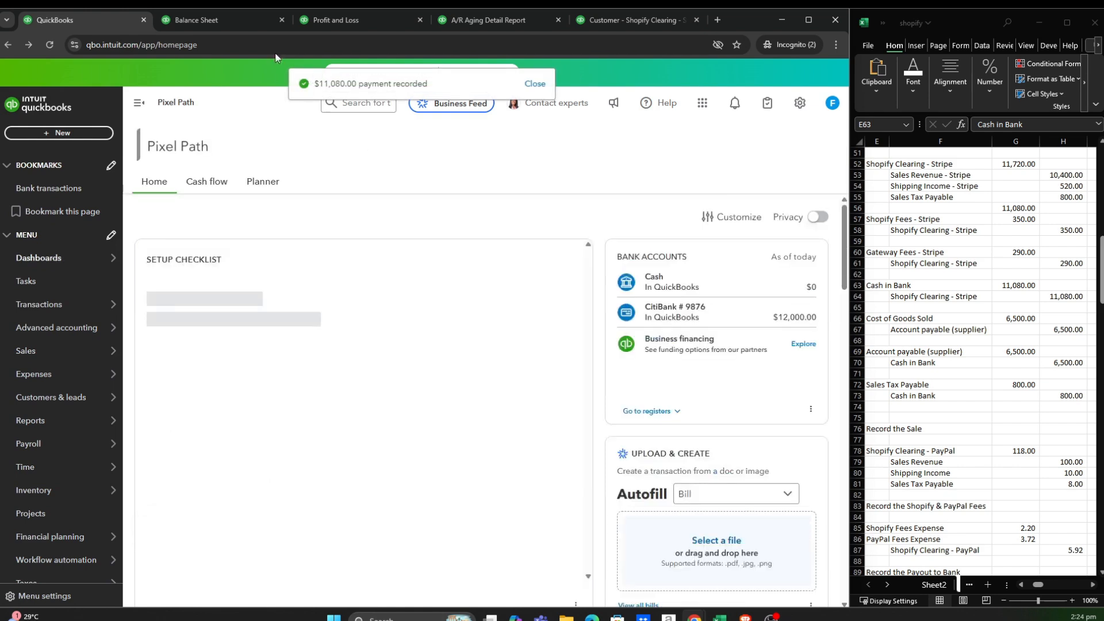
# Reload the Balance Sheet, A/R Aging Detail Report and Shopify Clearing - Stripe customer page to pick up the recorded payment.
pyautogui.click(203, 20)
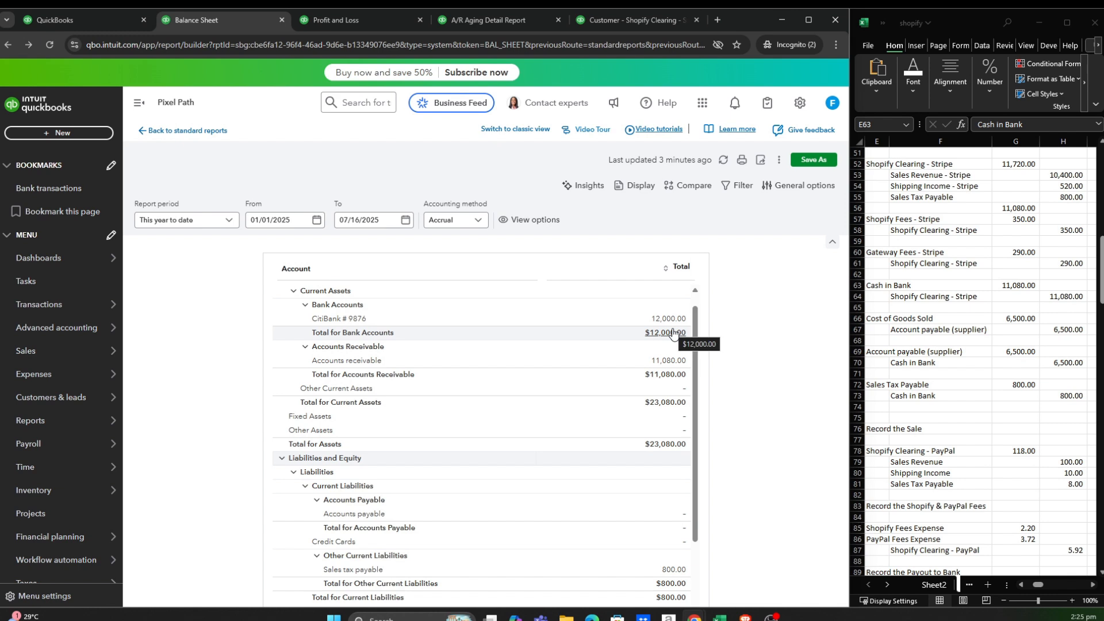
pyautogui.click(50, 43)
pyautogui.click(357, 22)
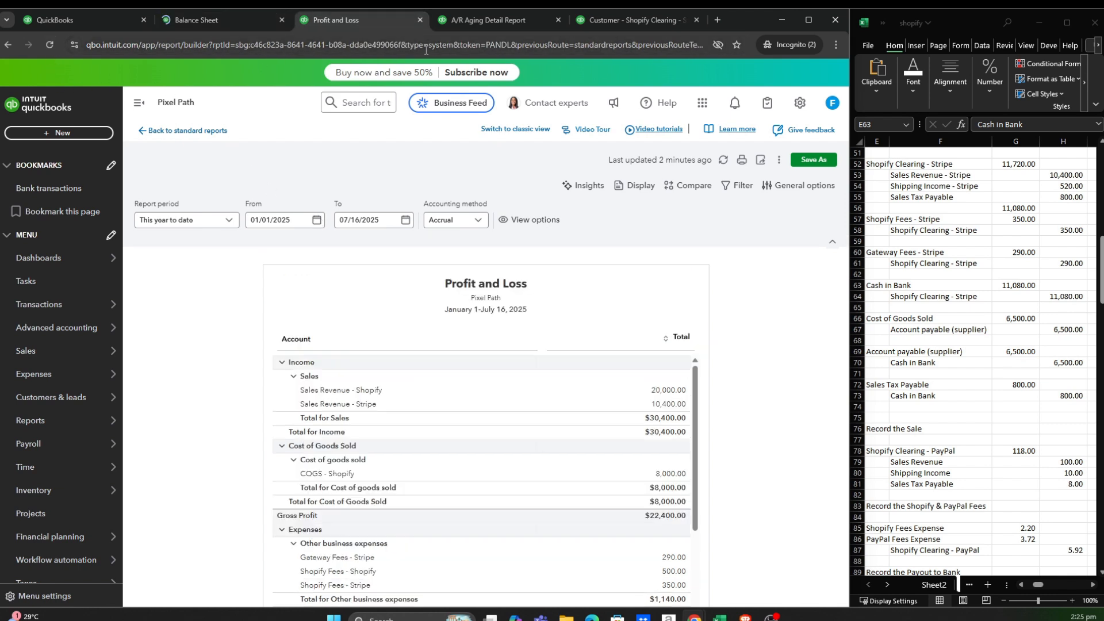
pyautogui.click(499, 20)
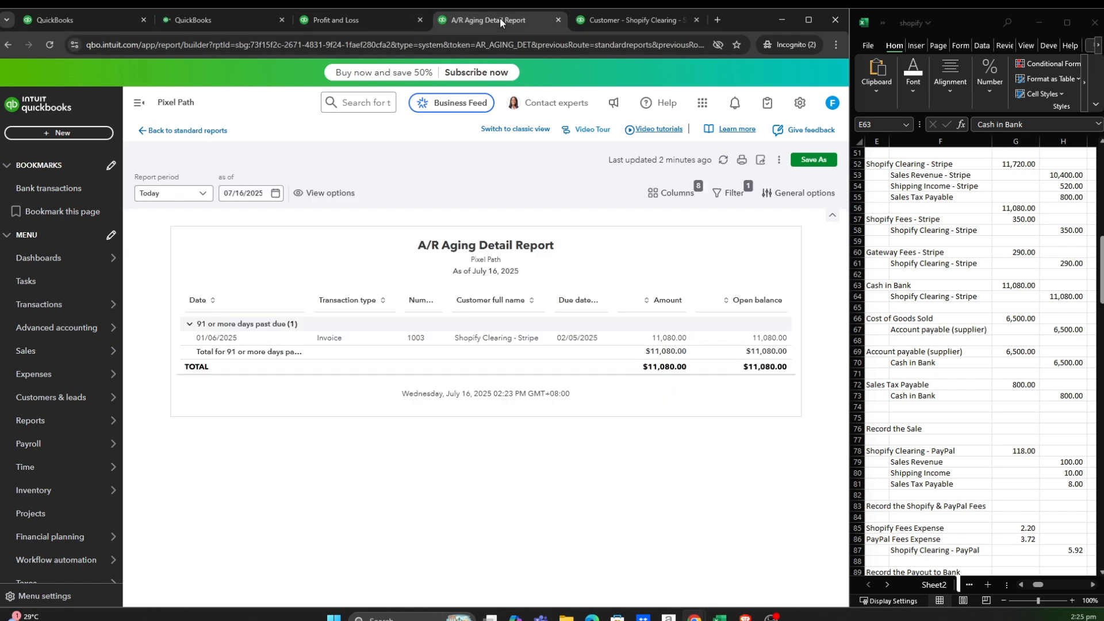
pyautogui.click(47, 45)
pyautogui.click(617, 21)
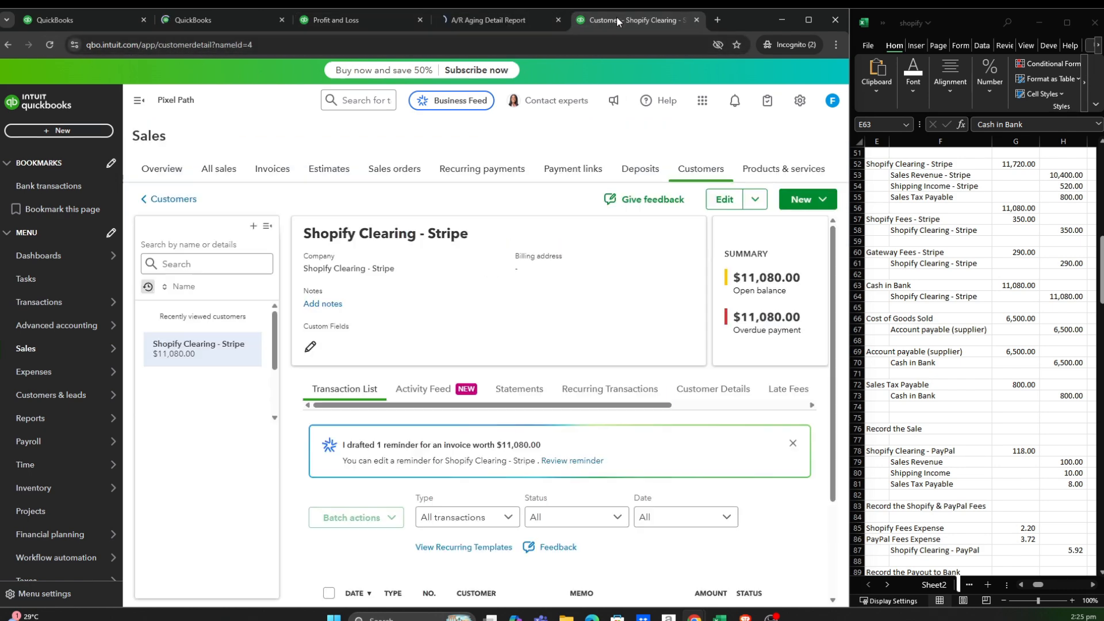
pyautogui.click(49, 45)
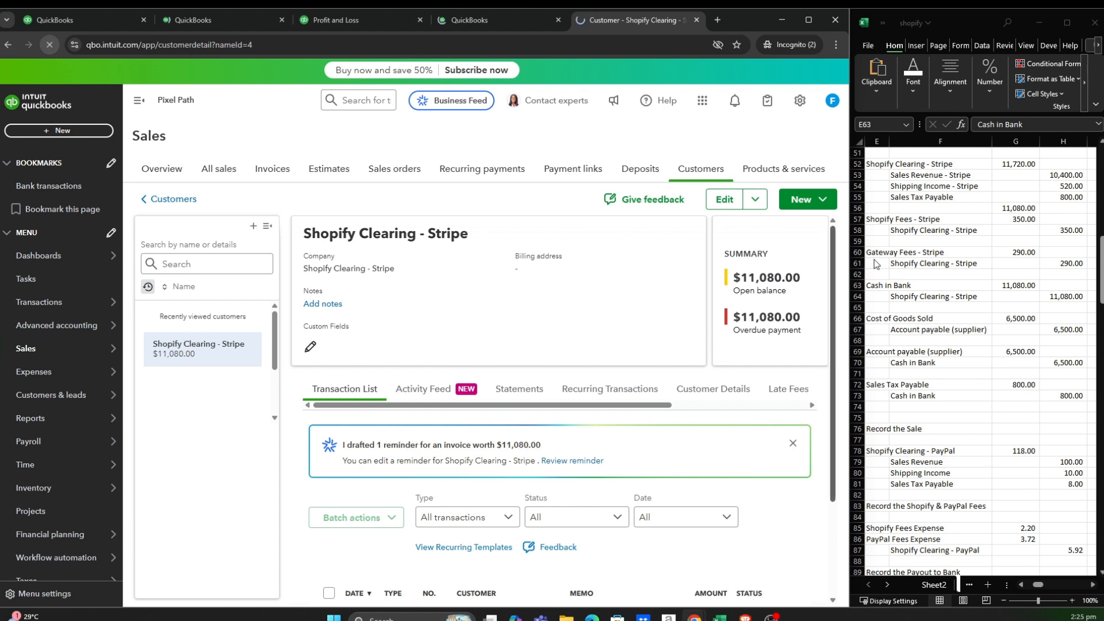
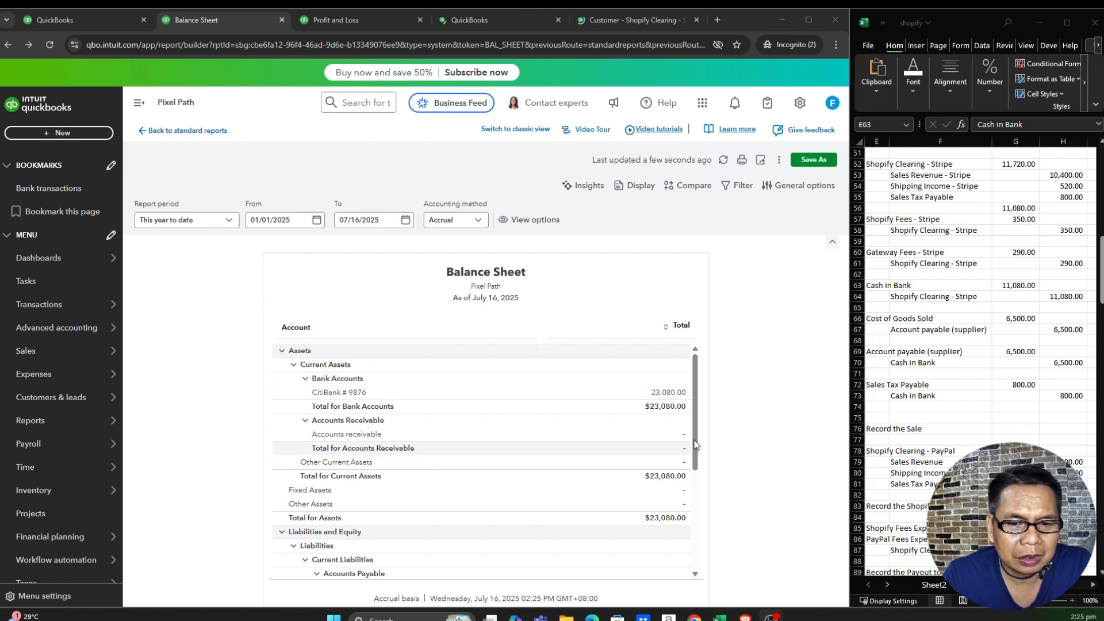
# Examine the bank, receivable and liability balances in the refreshed Balance Sheet, and check the Profit and Loss and A/R Aging Detail reports.
pyautogui.moveTo(698, 415); pyautogui.dragTo(696, 497)
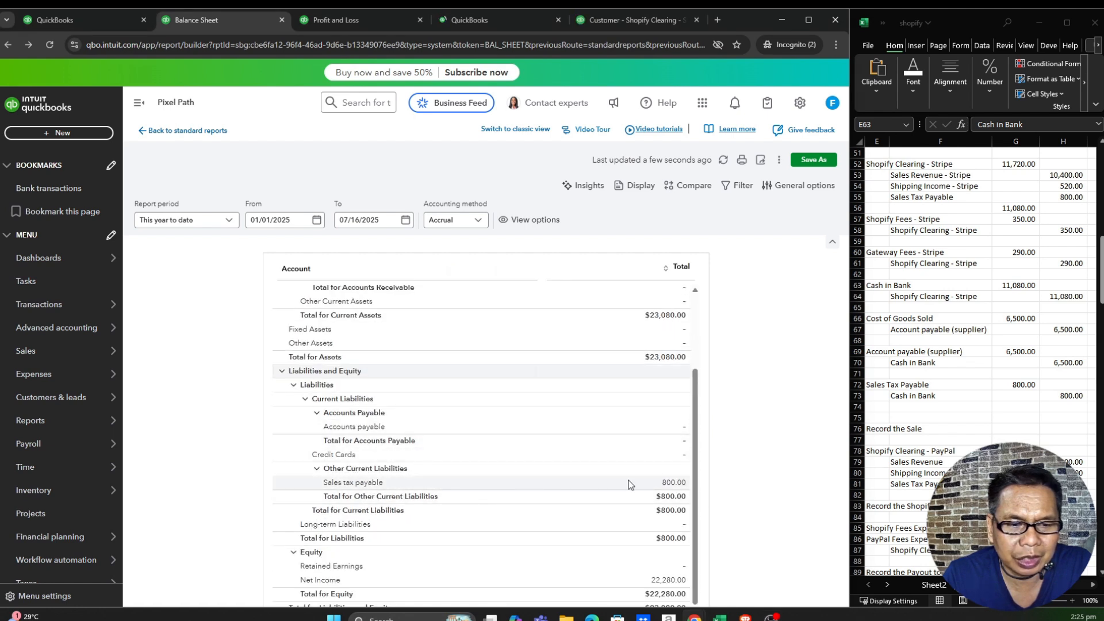
pyautogui.moveTo(702, 471); pyautogui.dragTo(705, 341)
pyautogui.click(338, 25)
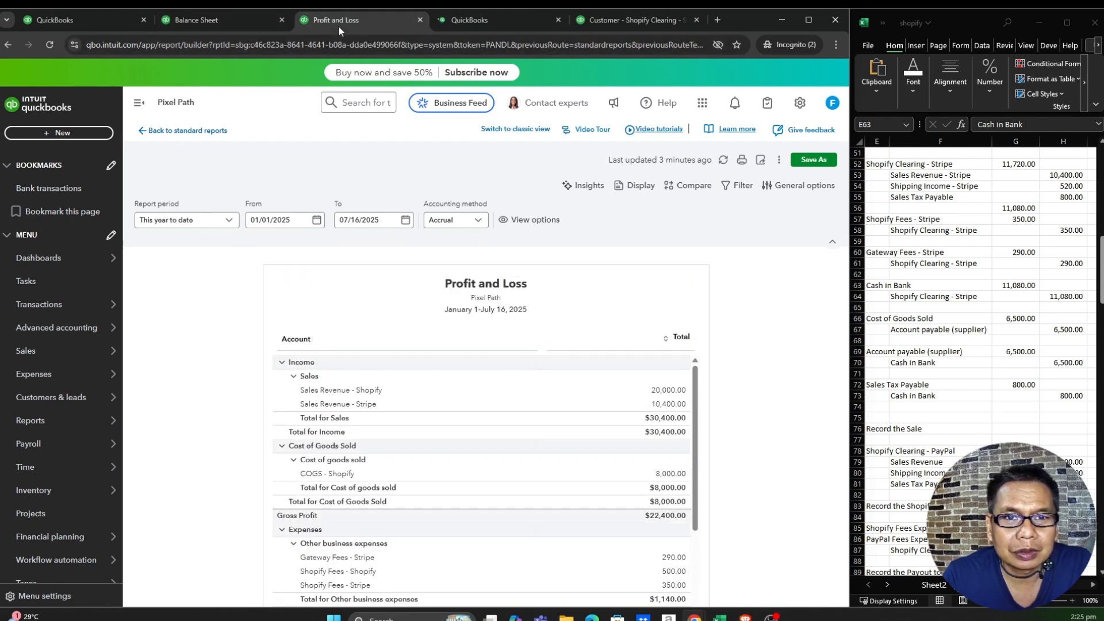
pyautogui.click(506, 21)
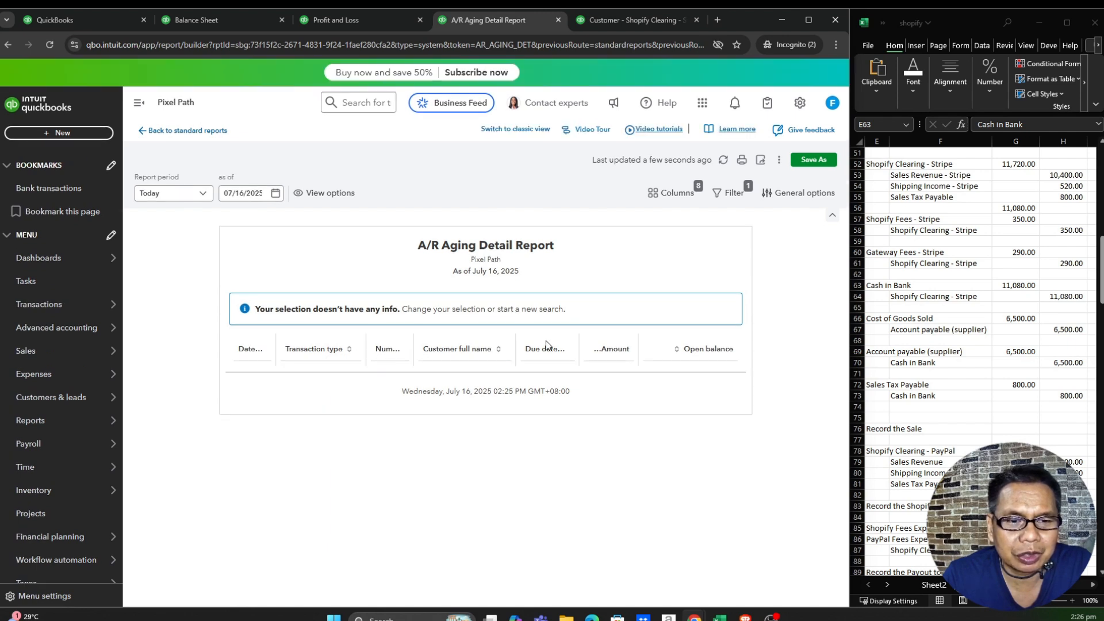
# Check the Shopify Clearing - Stripe customer's balance and transactions, and find the Cost of Goods Sold entry in the Excel sheet.
pyautogui.click(627, 19)
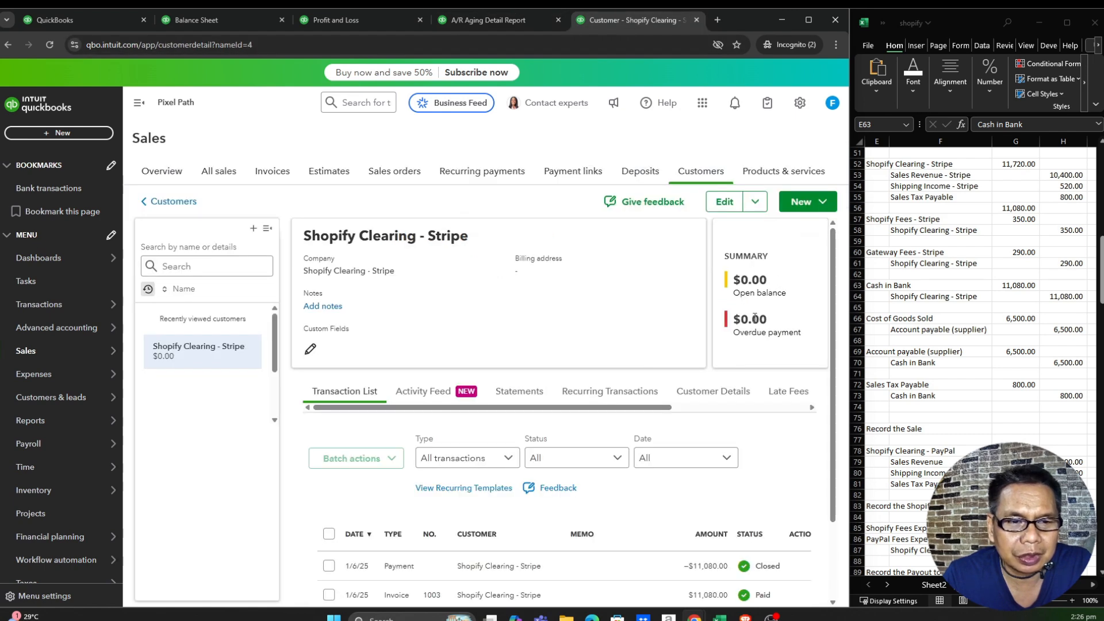
pyautogui.scroll(-2, 720, 391)
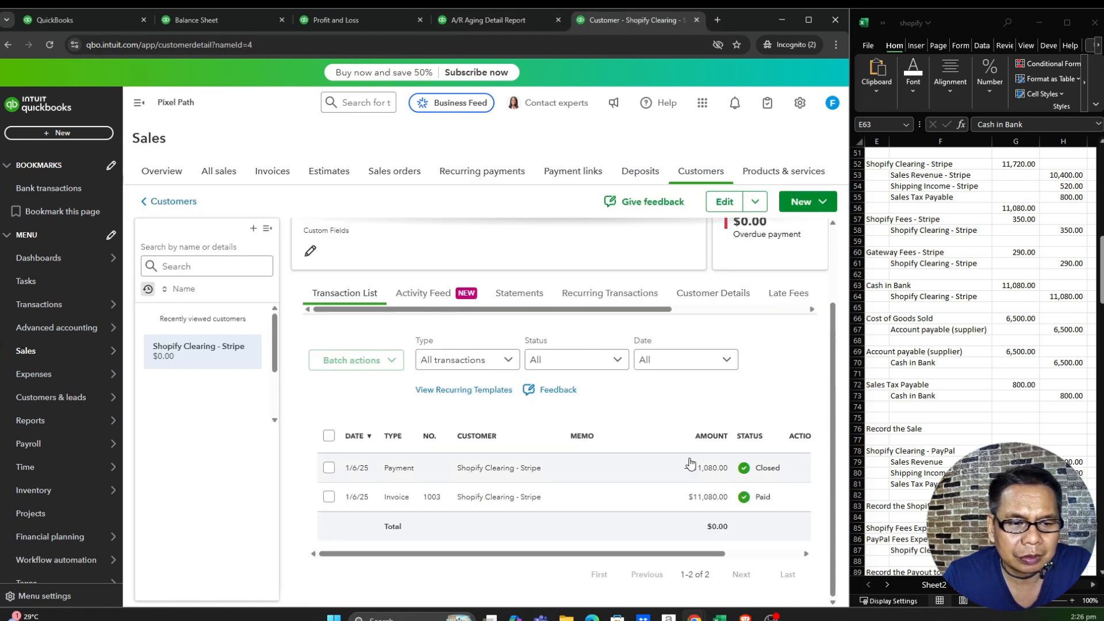
pyautogui.scroll(2, 769, 305)
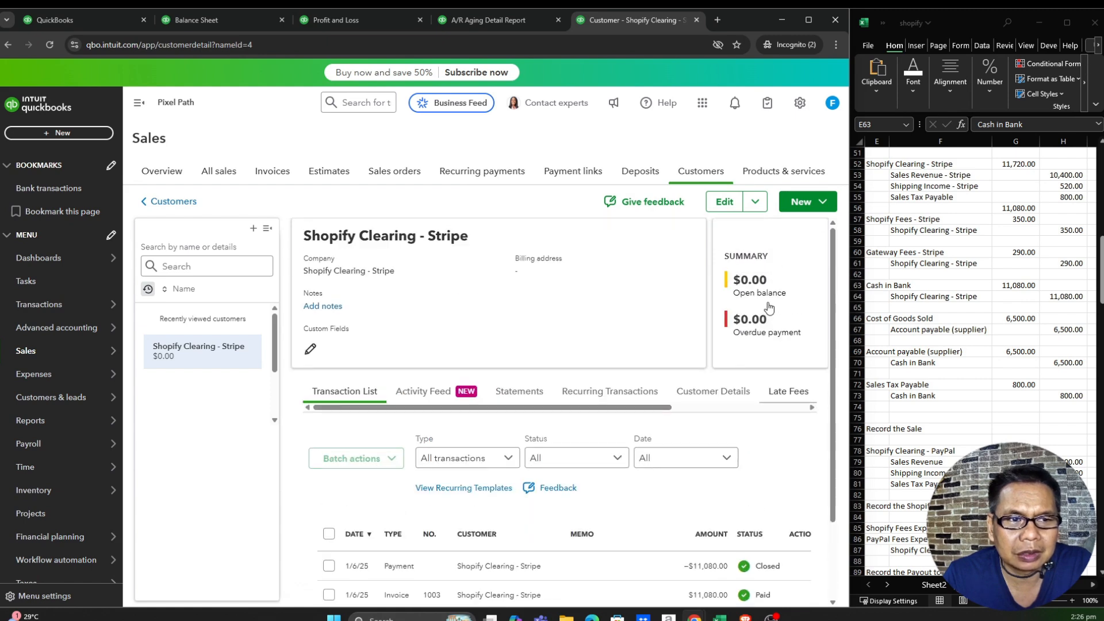
pyautogui.click(885, 286)
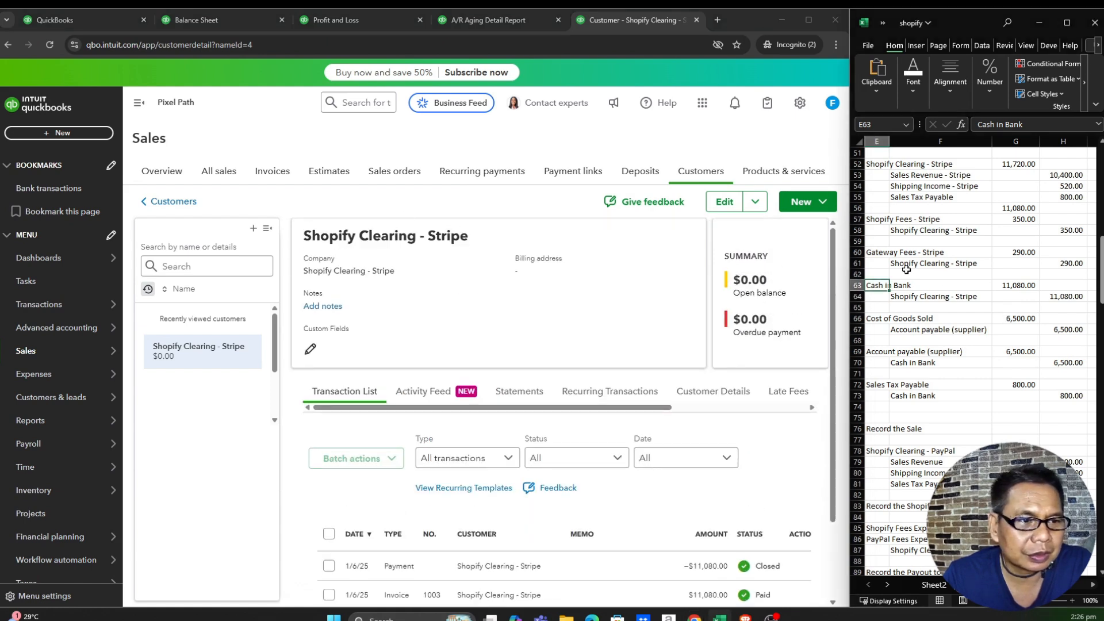
pyautogui.click(878, 318)
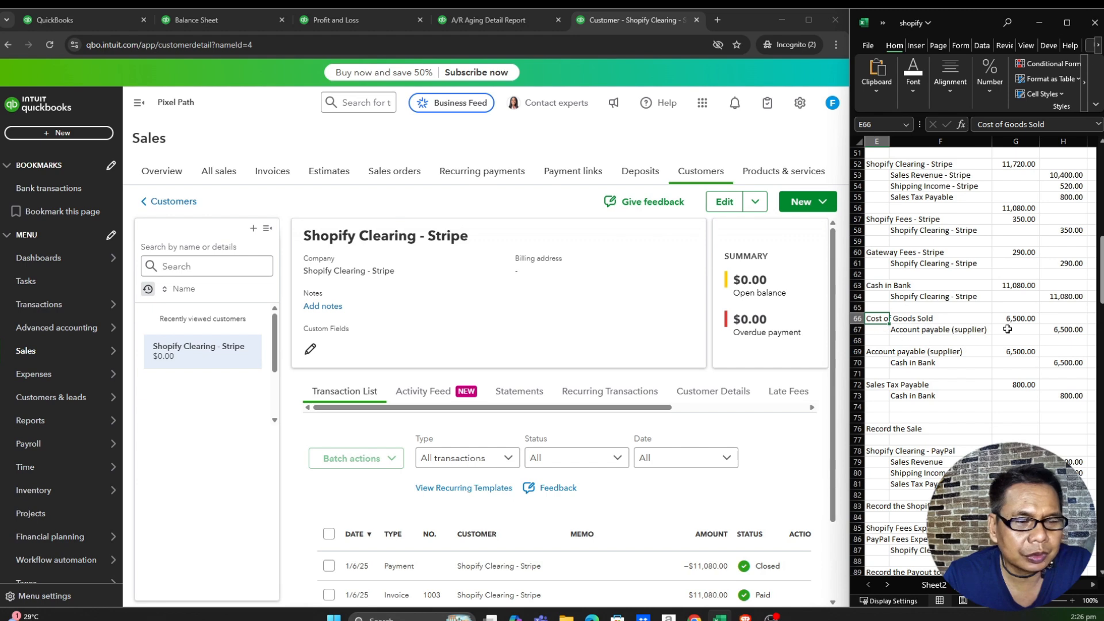
# Dismiss the Tap to Pay survey in QuickBooks and start a new bill for the vendor Online Supplier.
pyautogui.click(54, 20)
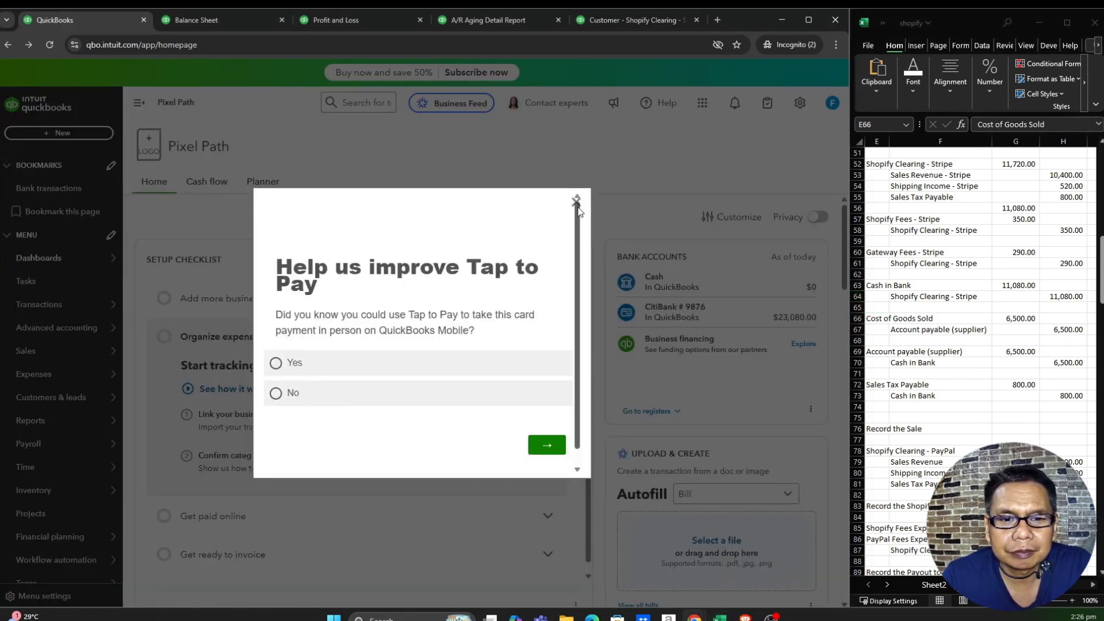
pyautogui.click(577, 205)
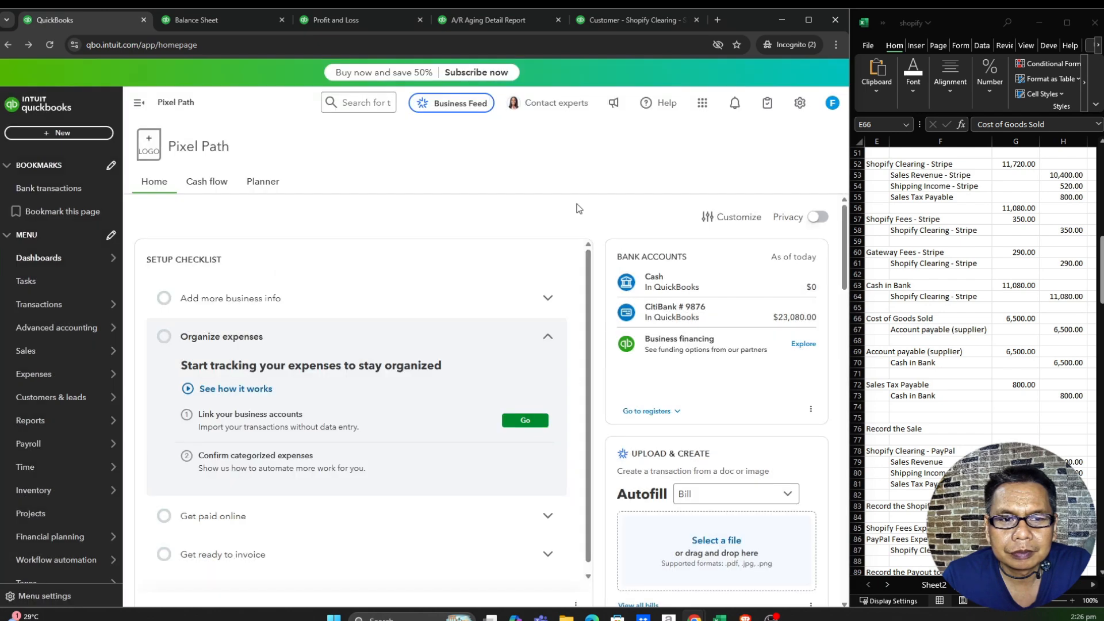
pyautogui.click(96, 132)
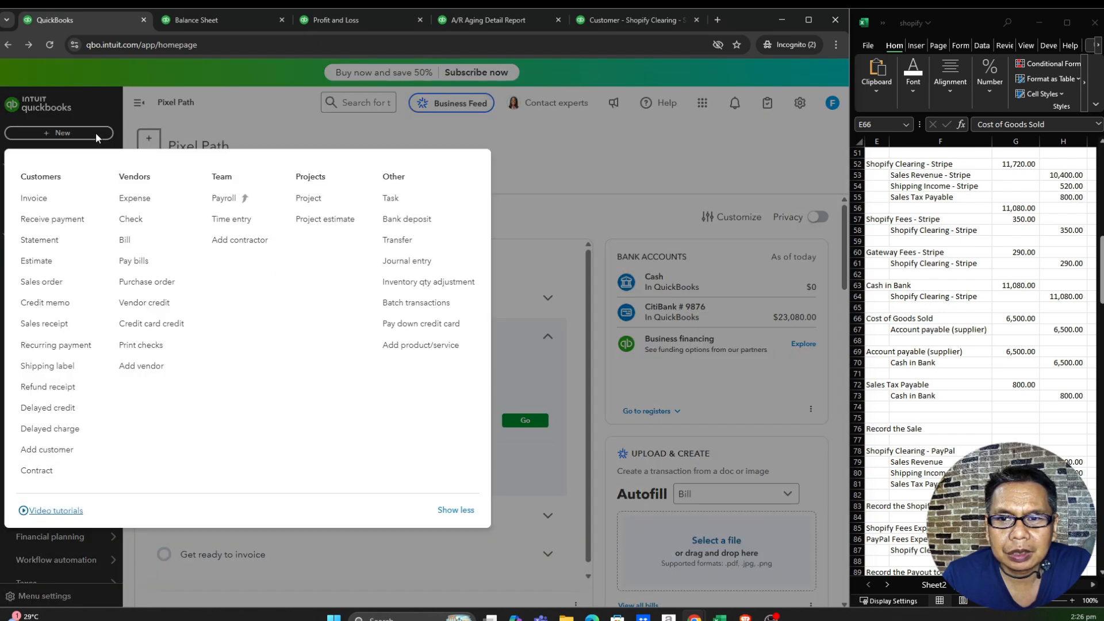
pyautogui.click(153, 247)
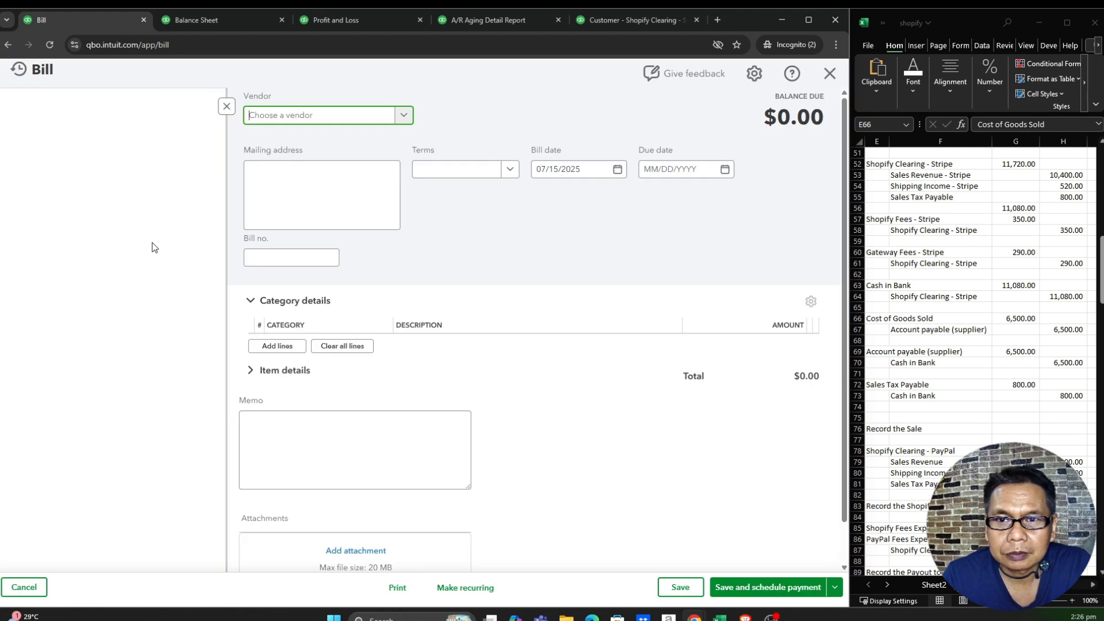
pyautogui.click(227, 108)
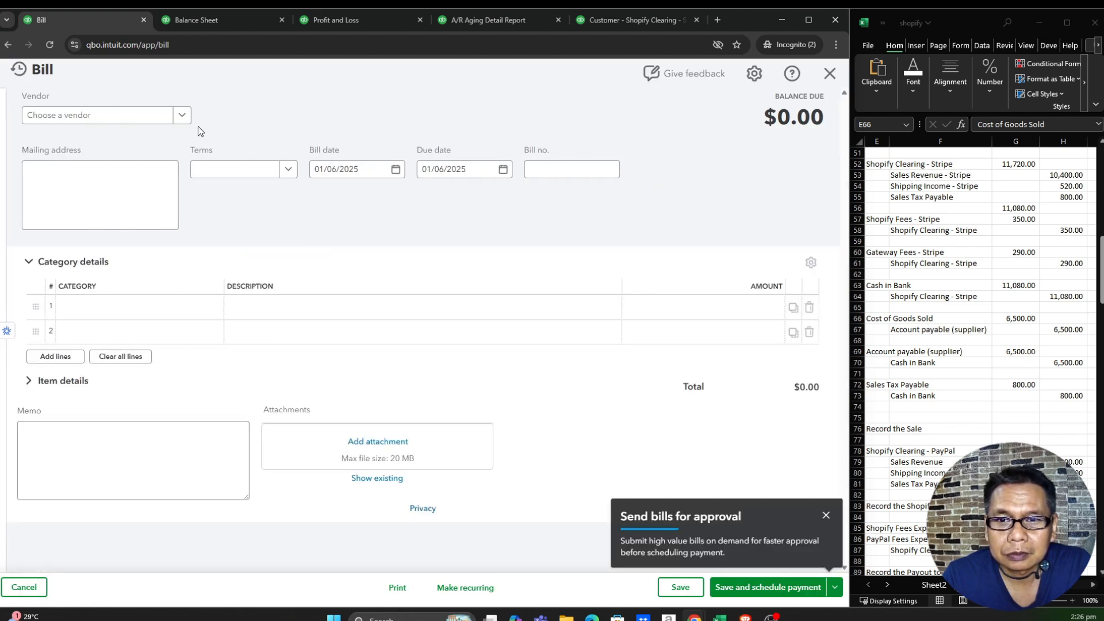
pyautogui.click(184, 115)
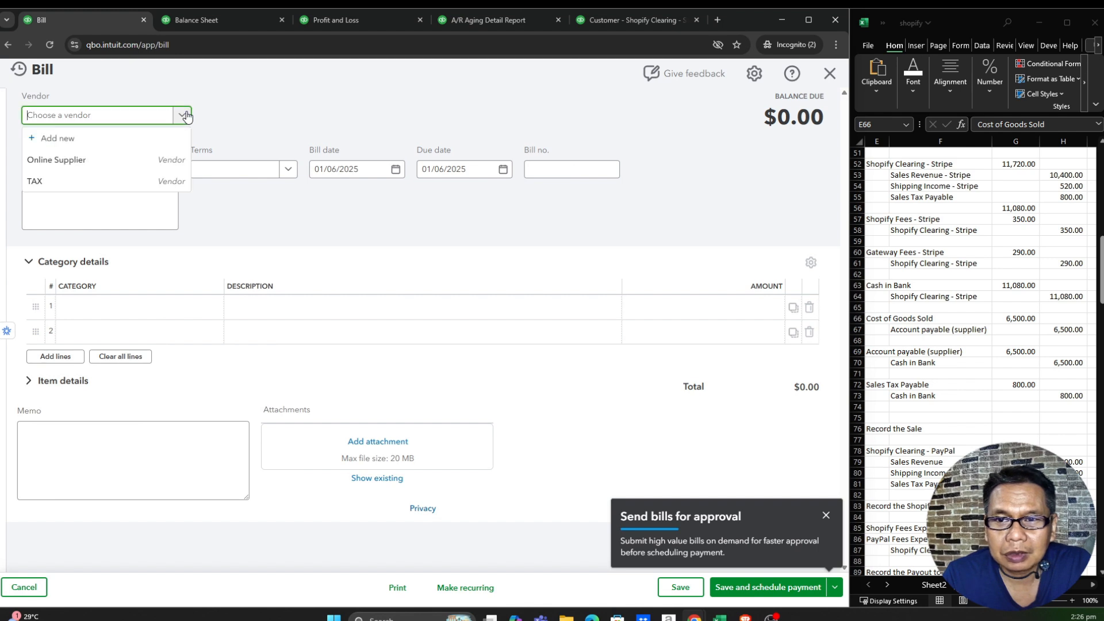
pyautogui.click(129, 168)
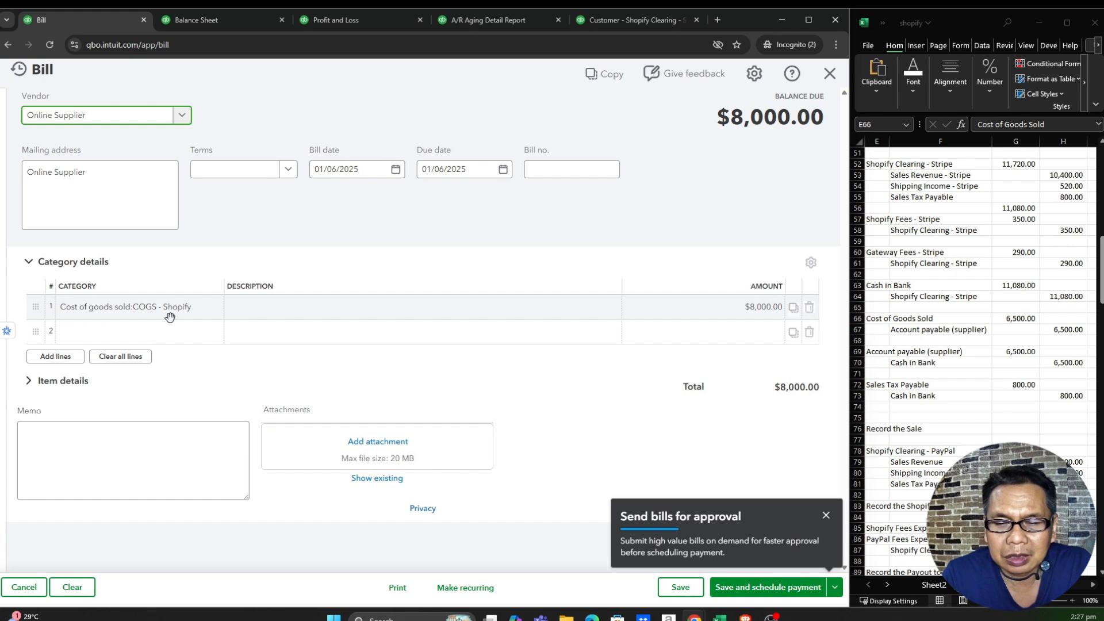
# Add a new account from the bill's first category line and name it COGS - Stripe, copying the Stripe suffix from Excel cell E52.
pyautogui.click(131, 308)
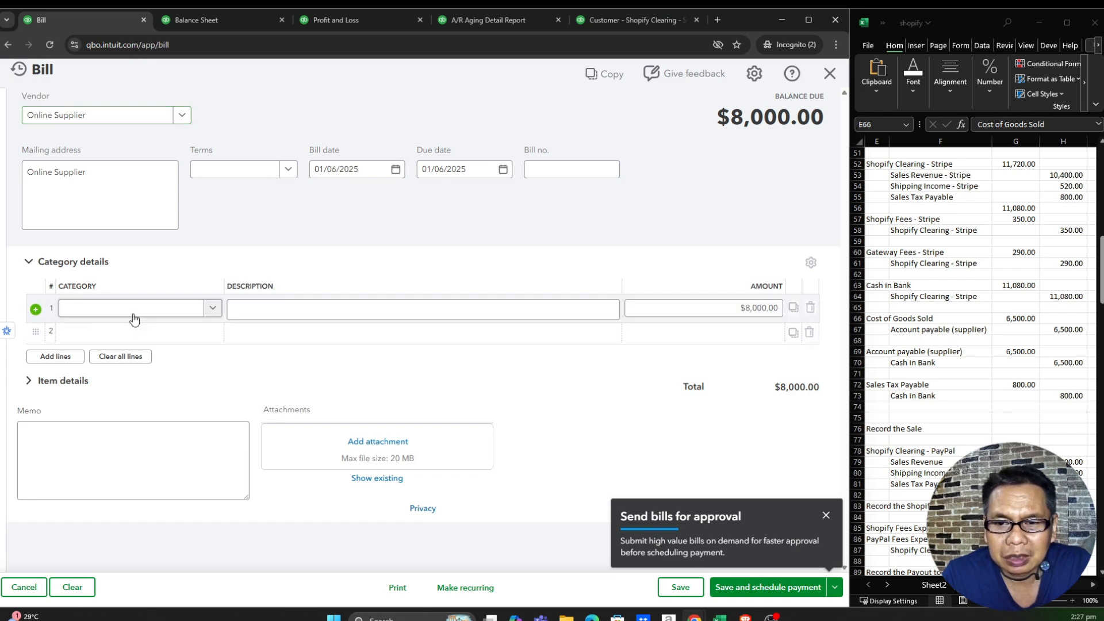
pyautogui.click(215, 312)
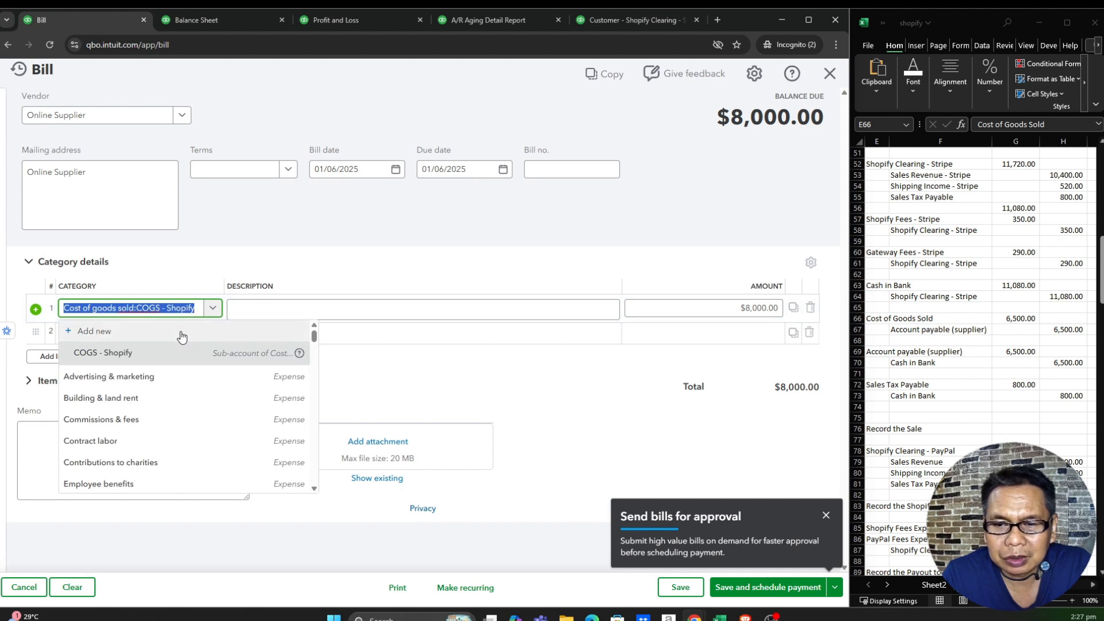
pyautogui.click(181, 332)
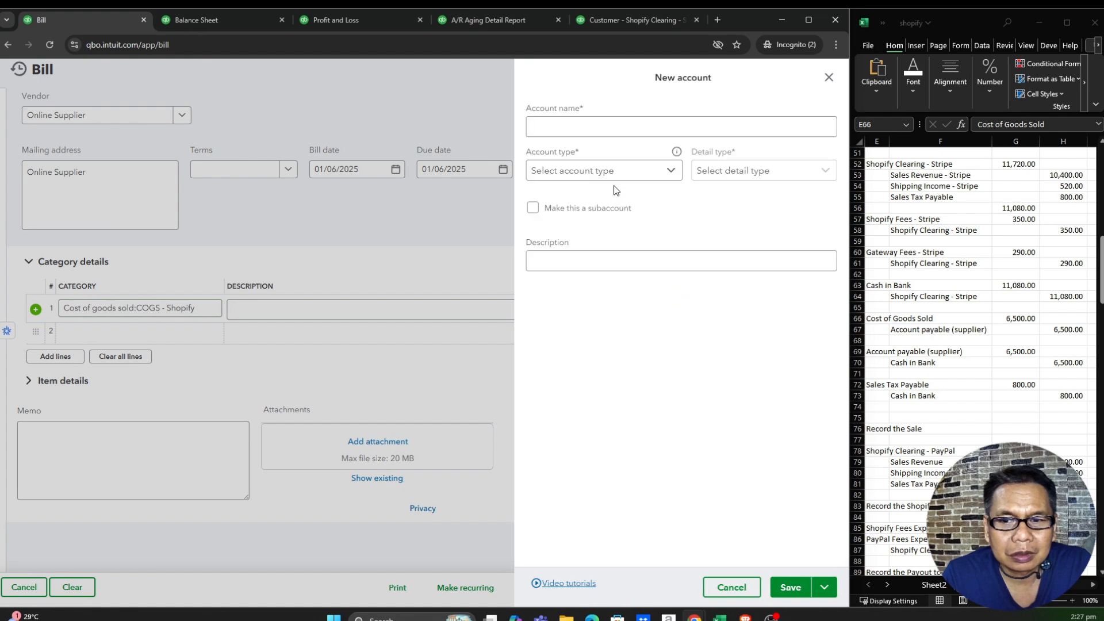
pyautogui.click(590, 128)
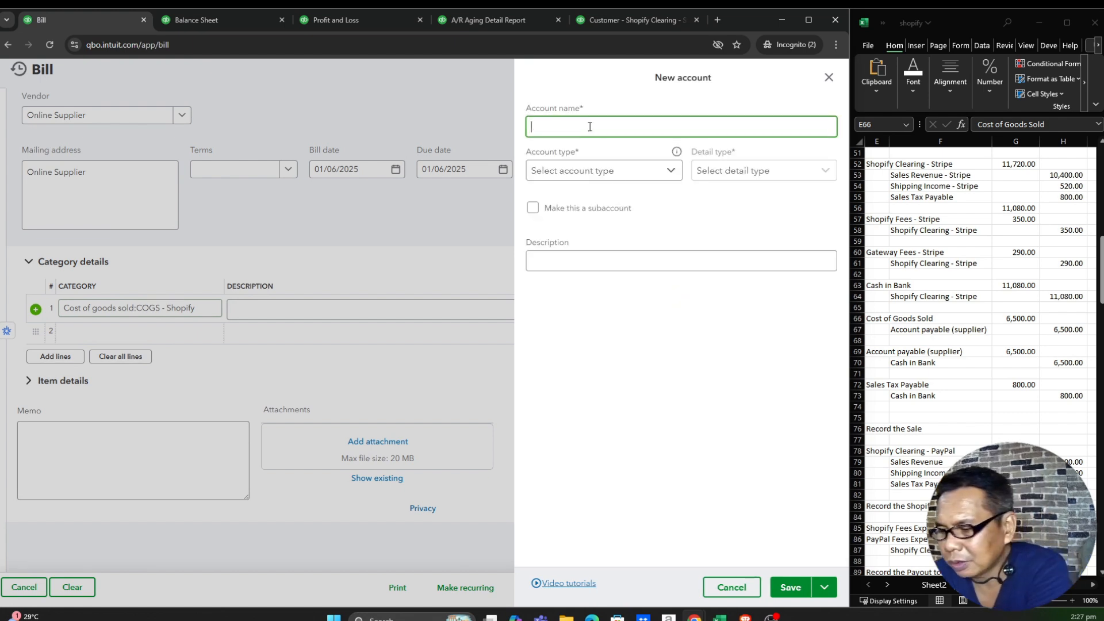
pyautogui.write('Co')
pyautogui.press('BackSpace')
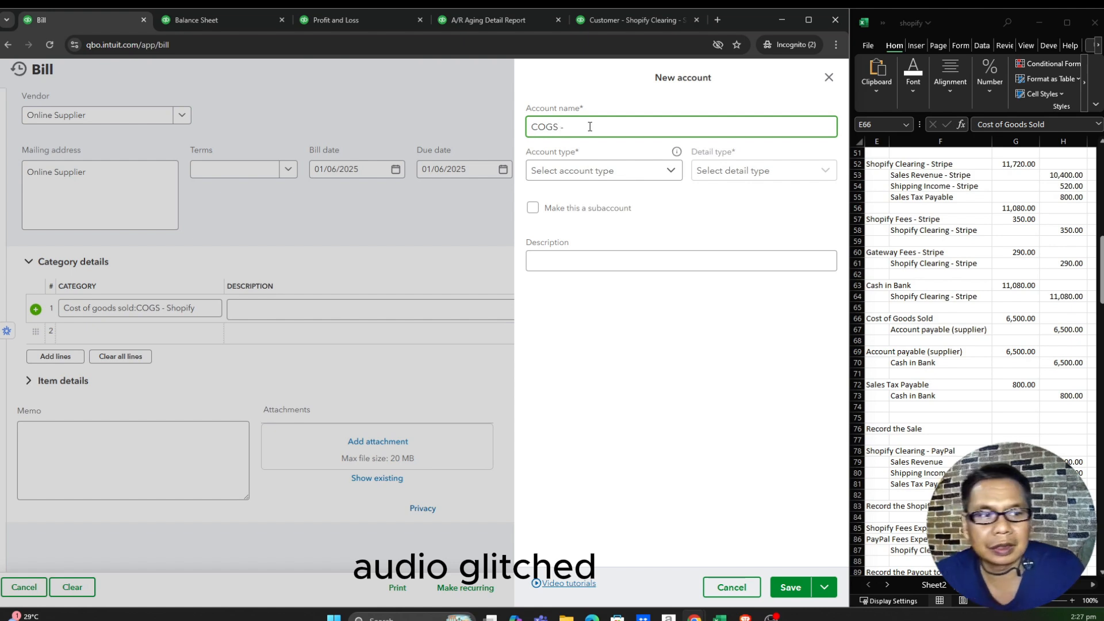
pyautogui.click(905, 162)
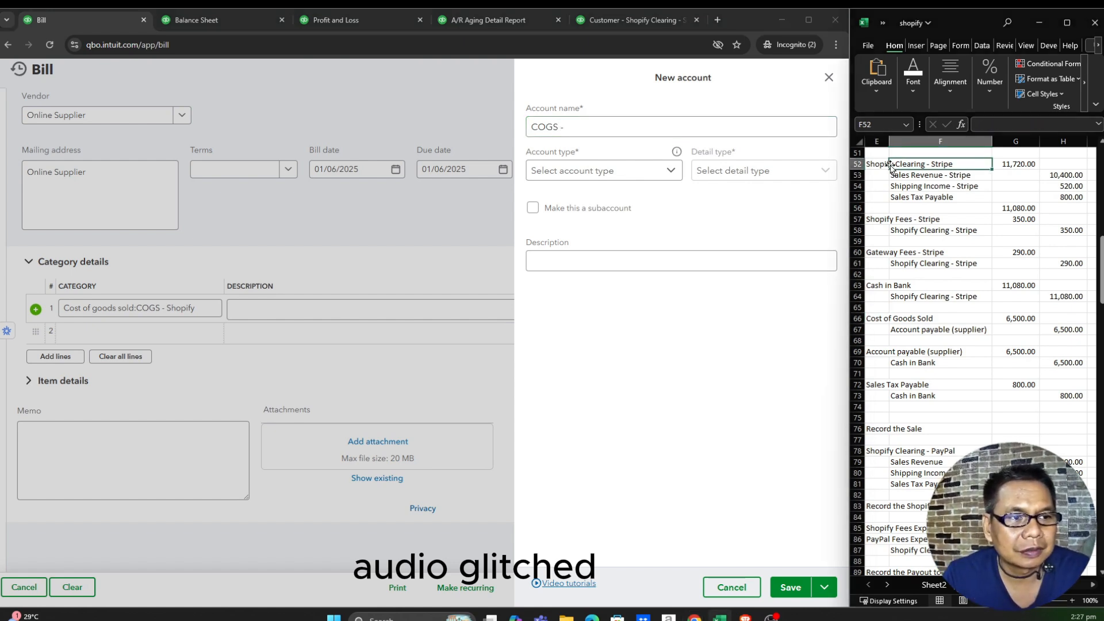
pyautogui.click(880, 163)
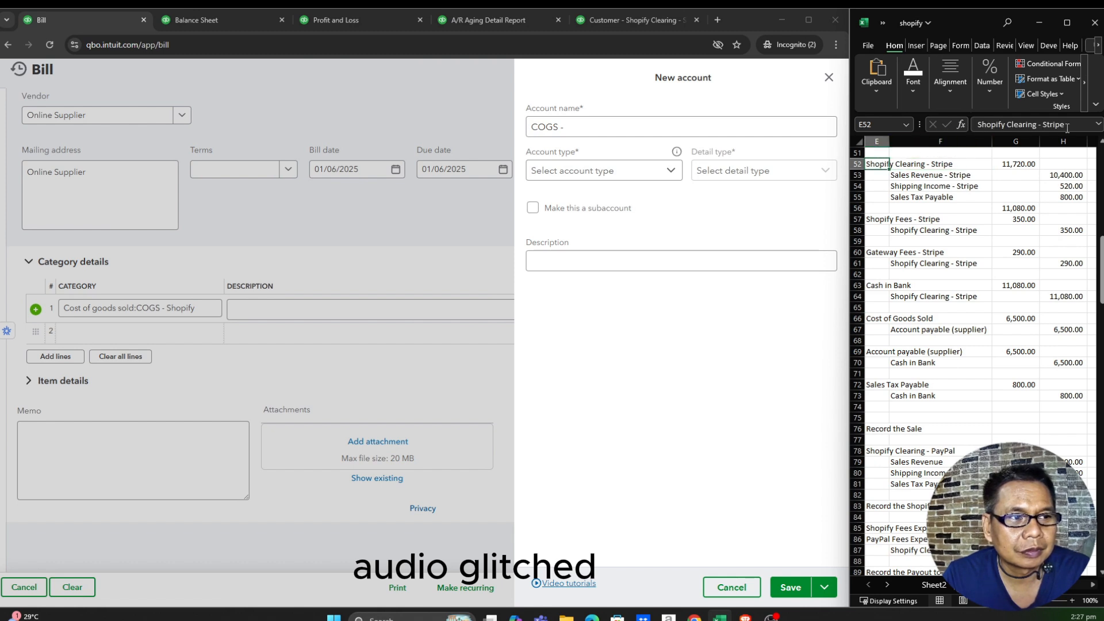
pyautogui.moveTo(1068, 124); pyautogui.dragTo(1037, 125)
pyautogui.hotkey('ctrl', 'c')
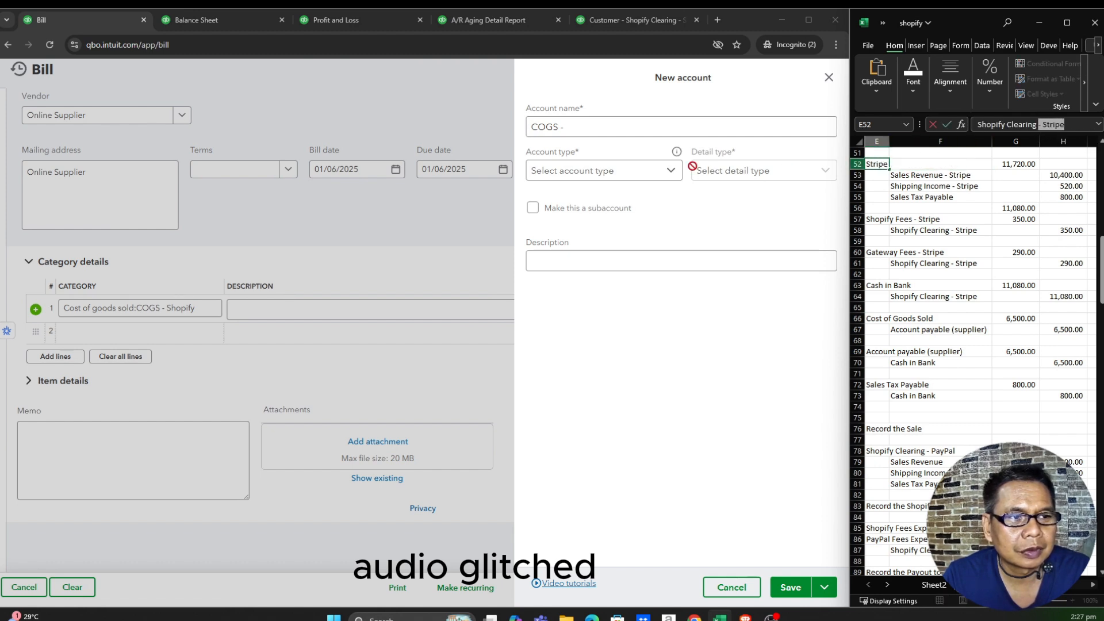
pyautogui.click(606, 127)
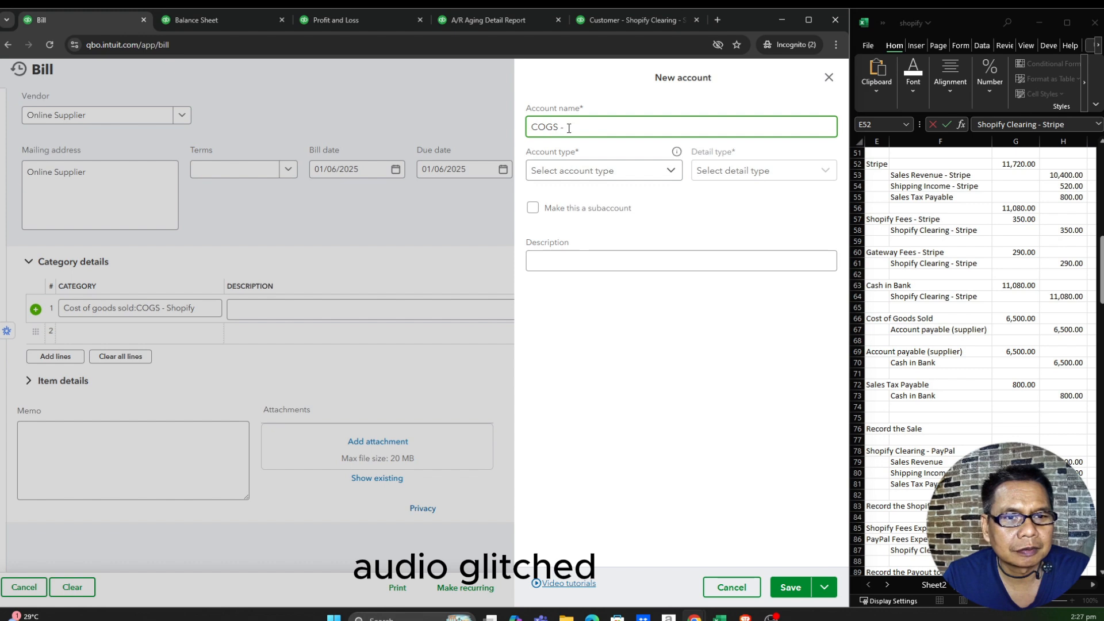
pyautogui.hotkey('ctrl', 'v')
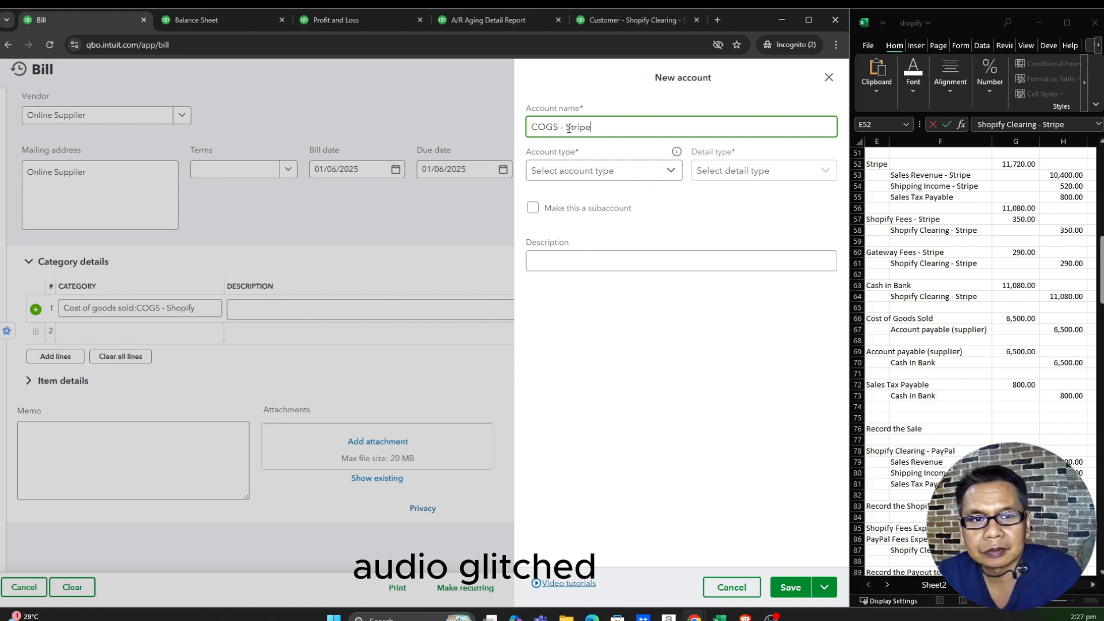
# Set the new account's type to Cost of Goods Sold, checking the Profit and Loss report, and its detail type to Supplies & Materials - COGS.
pyautogui.click(668, 175)
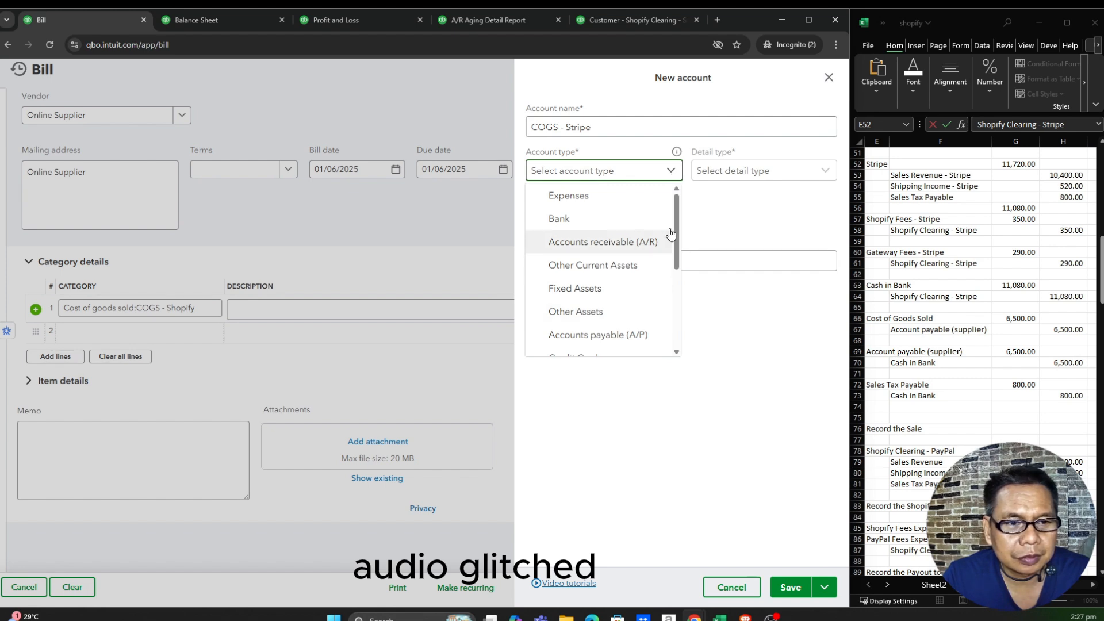
pyautogui.scroll(-2, 679, 290)
pyautogui.moveTo(680, 289); pyautogui.dragTo(677, 312)
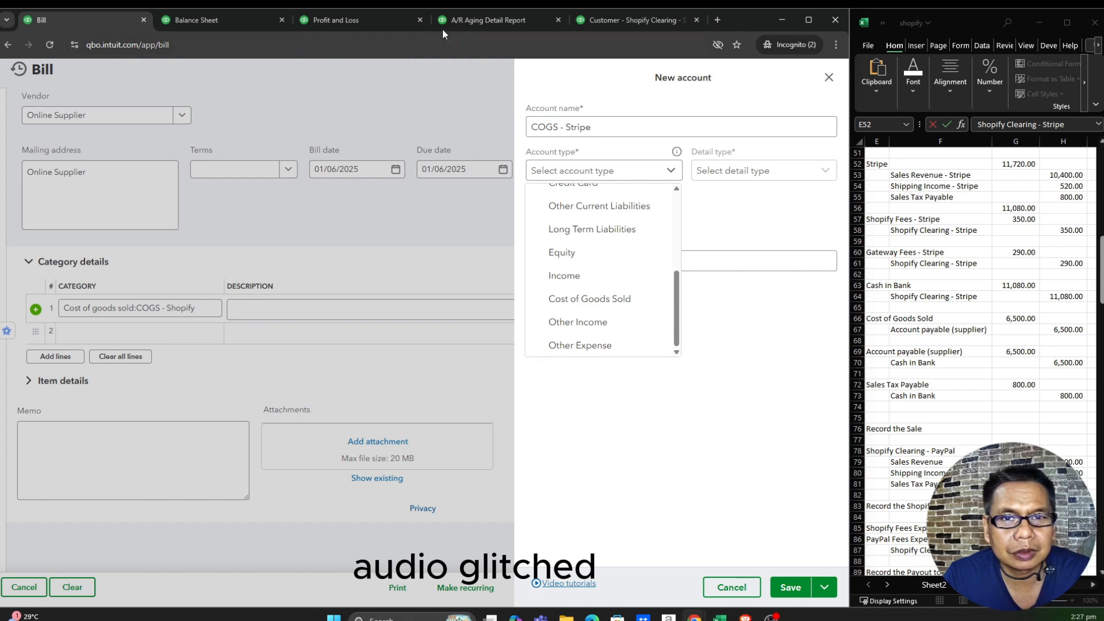
pyautogui.click(366, 16)
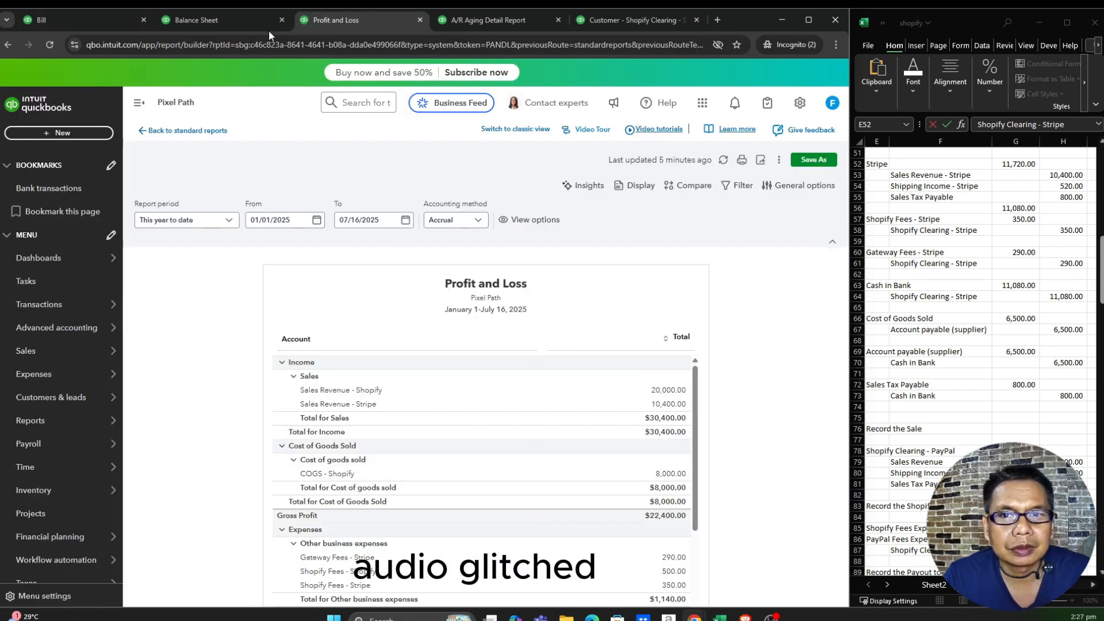
pyautogui.click(74, 19)
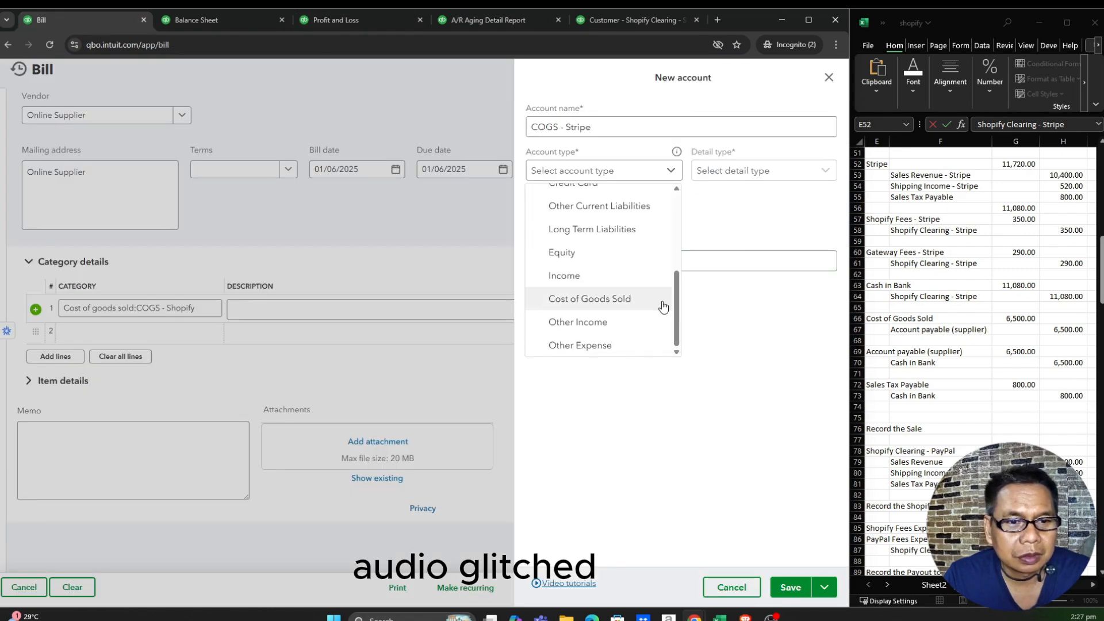
pyautogui.click(643, 300)
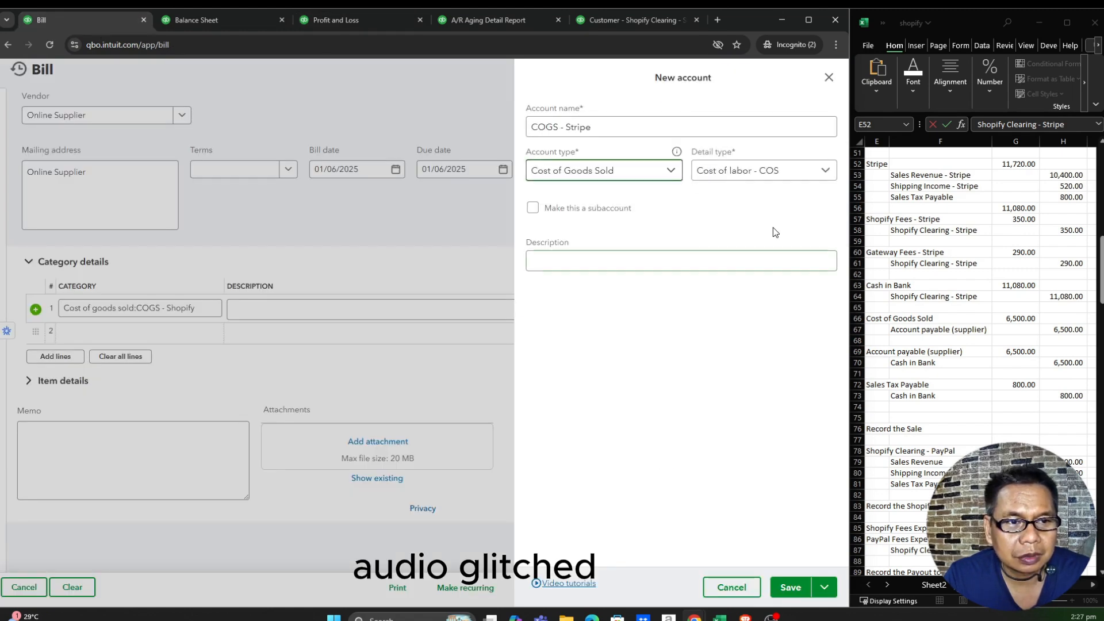
pyautogui.click(826, 172)
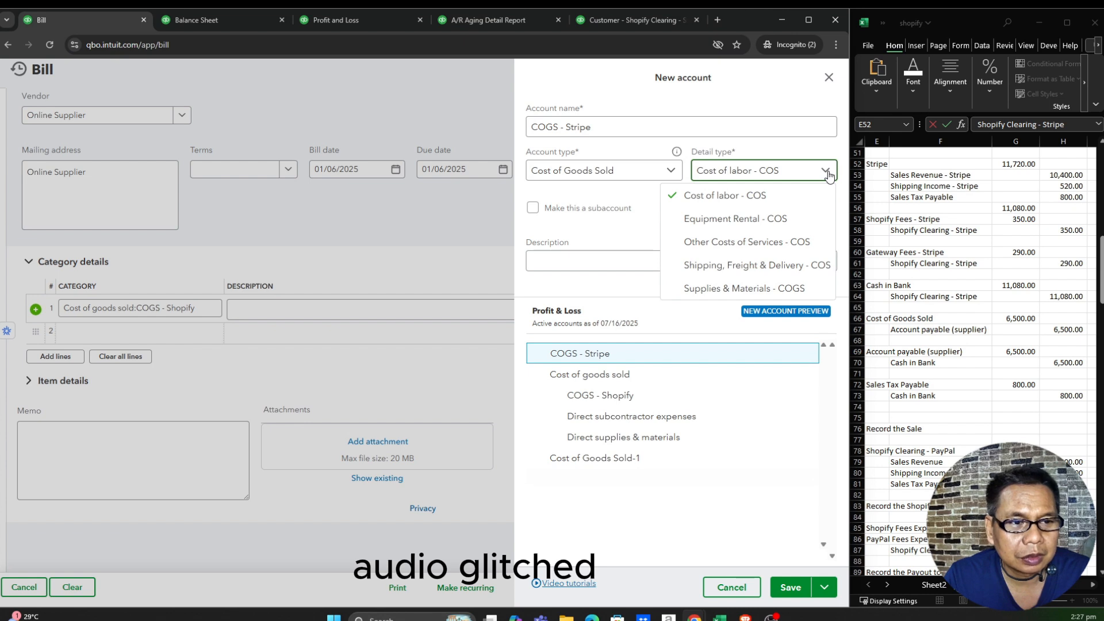
pyautogui.click(782, 289)
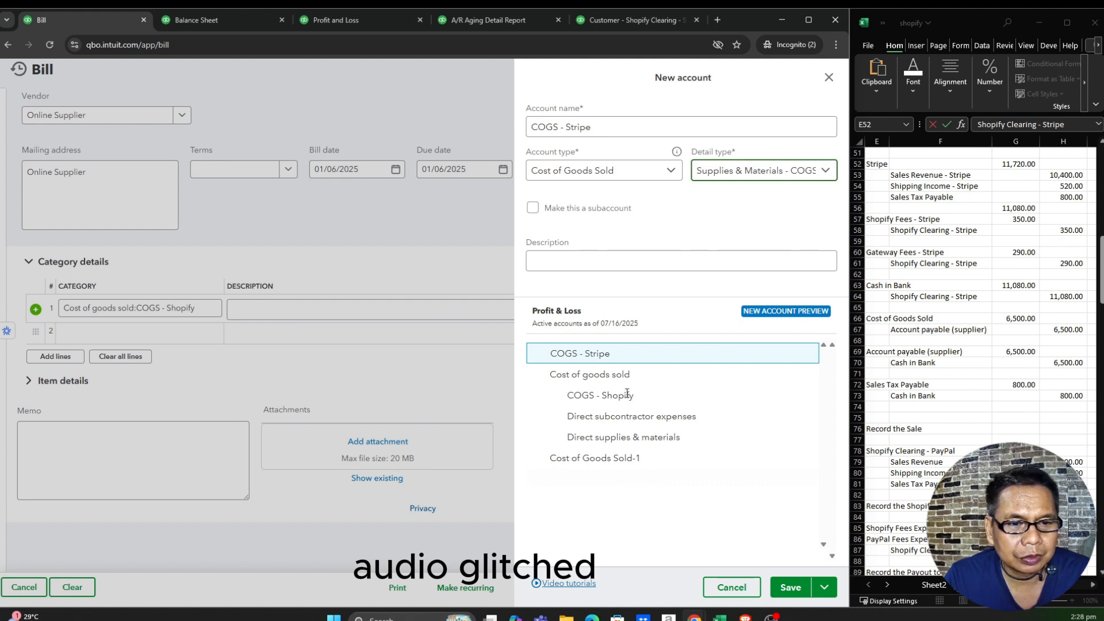
# Make COGS - Stripe a subaccount of Cost of goods sold and save the new account.
pyautogui.click(533, 208)
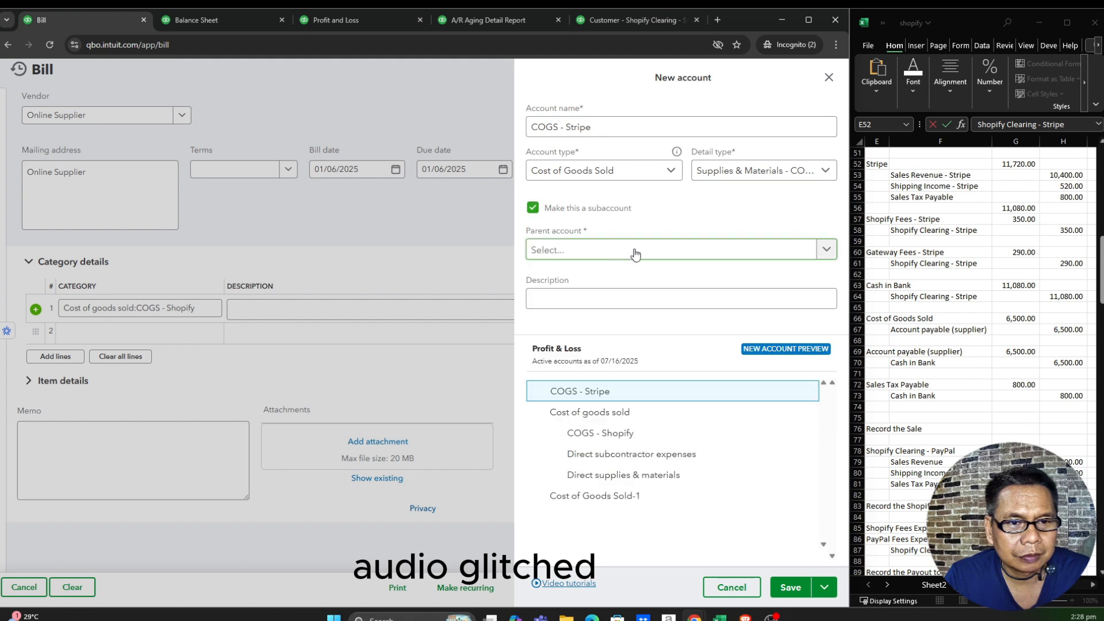
pyautogui.click(832, 250)
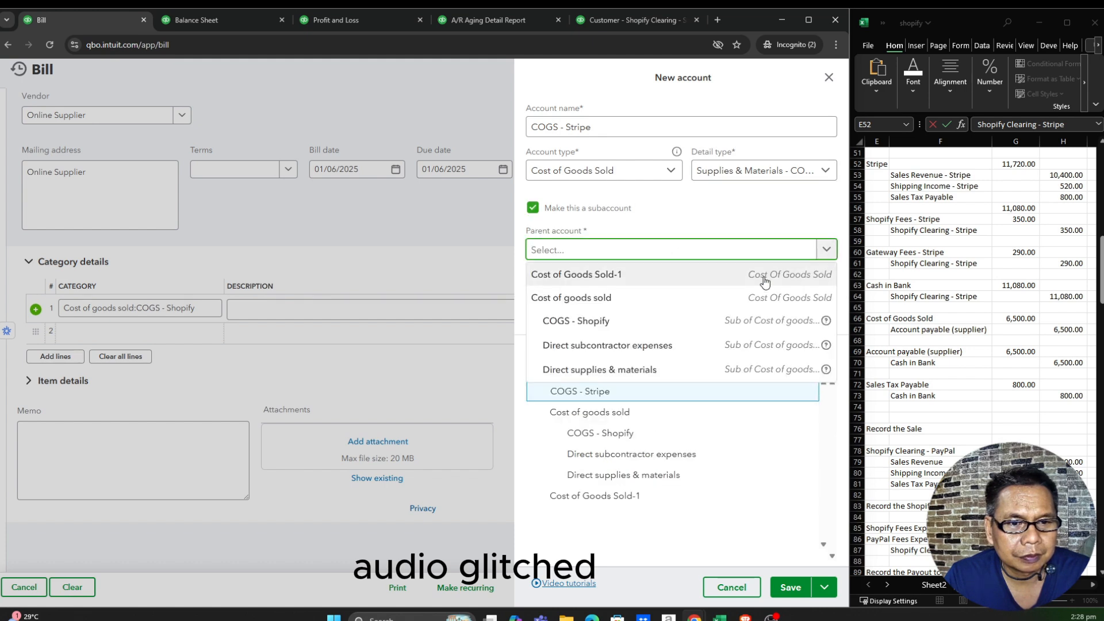
pyautogui.click(692, 299)
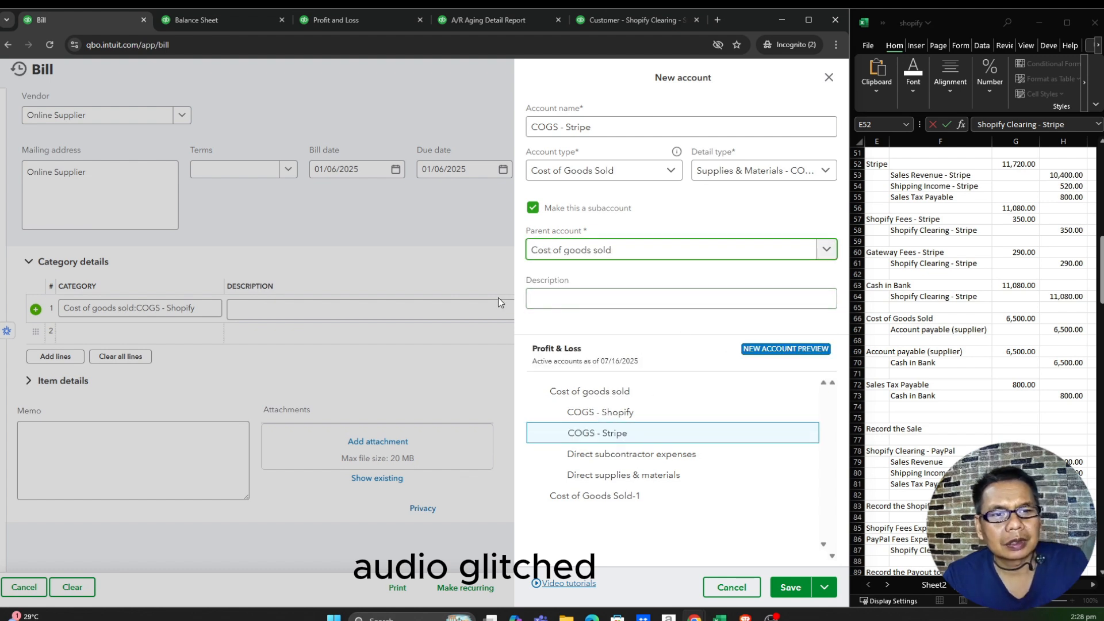
pyautogui.click(790, 587)
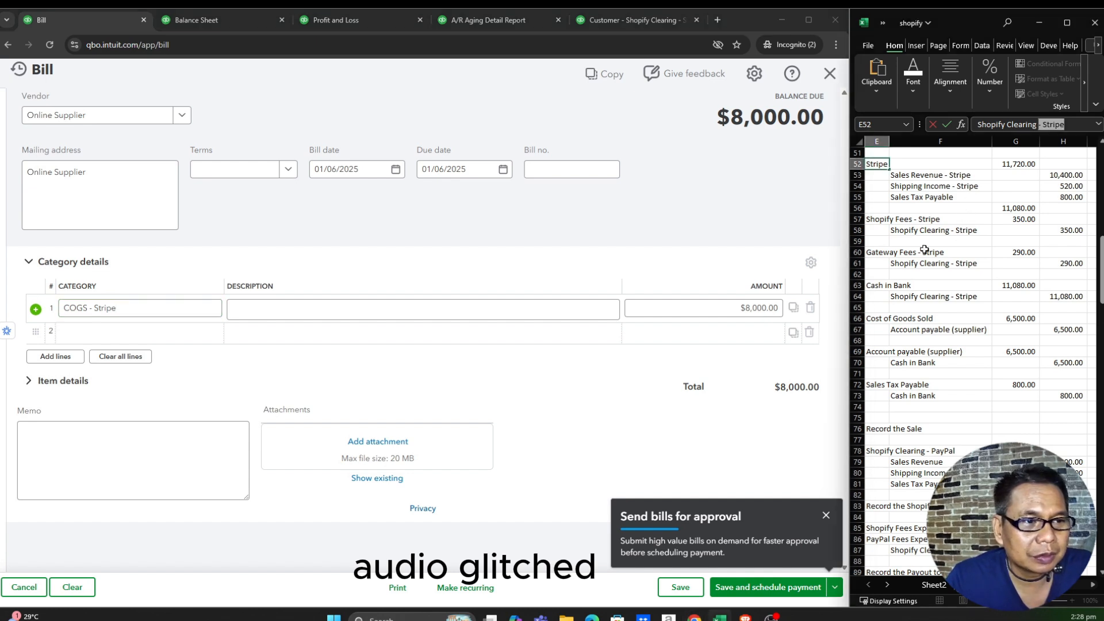
# Set the bill's COGS - Stripe line to 6,500, as in Excel's Cost of Goods Sold entry, and save and close the bill.
pyautogui.click(962, 286)
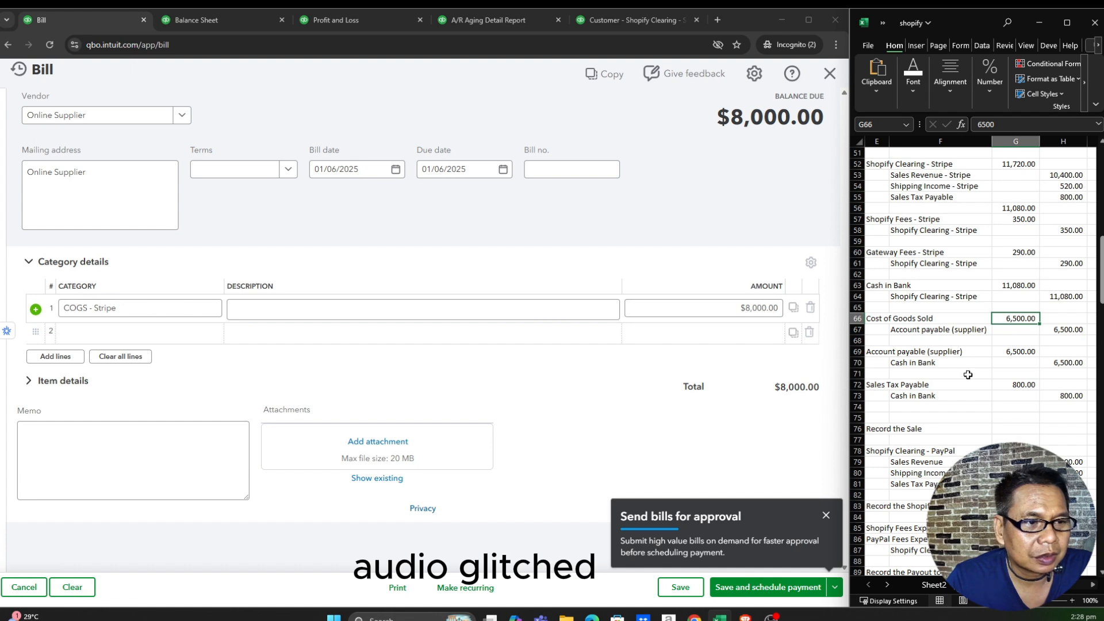
pyautogui.click(722, 311)
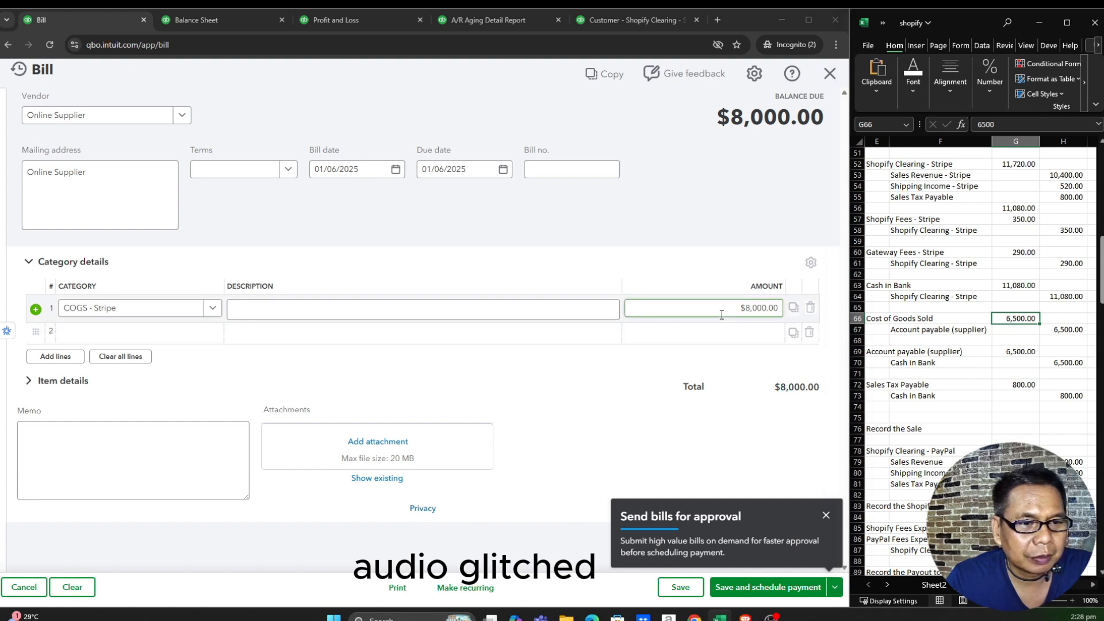
pyautogui.write('6500')
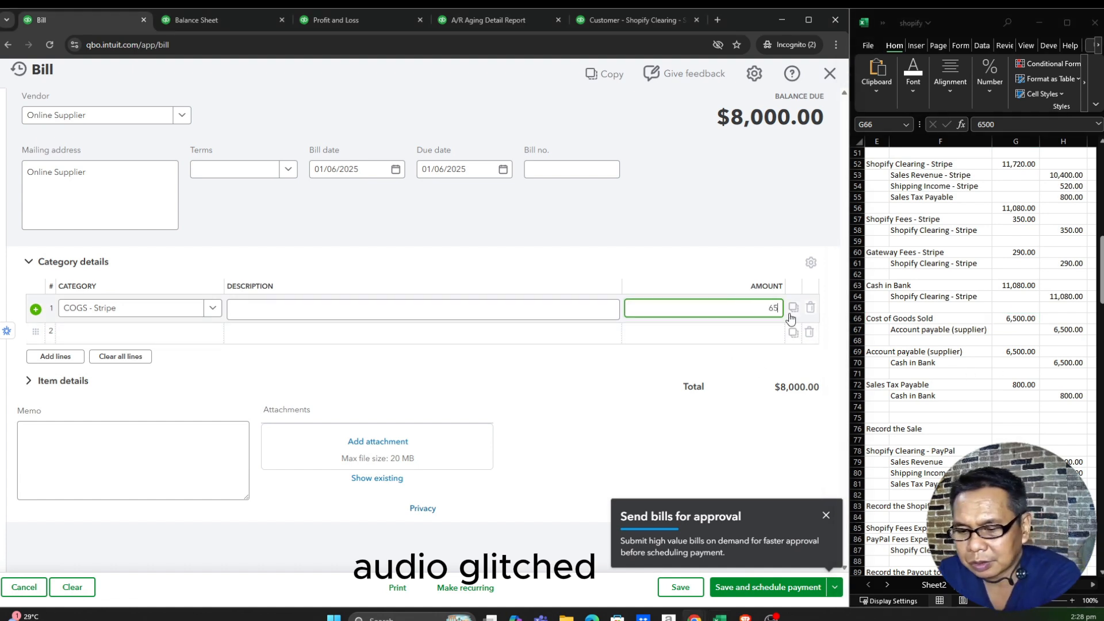
pyautogui.click(587, 391)
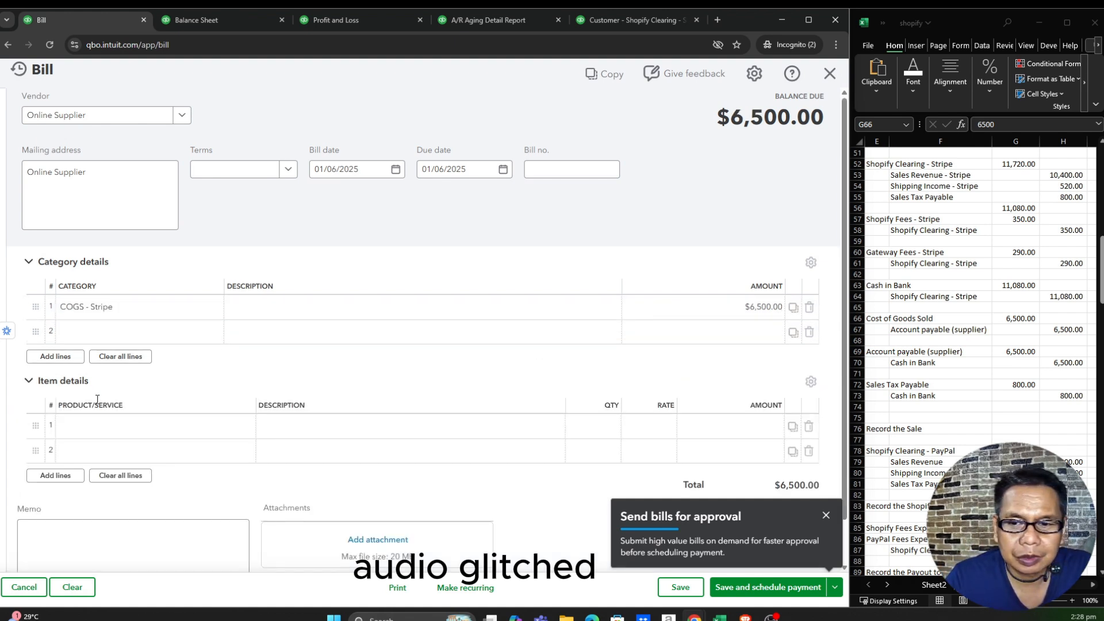
pyautogui.click(39, 384)
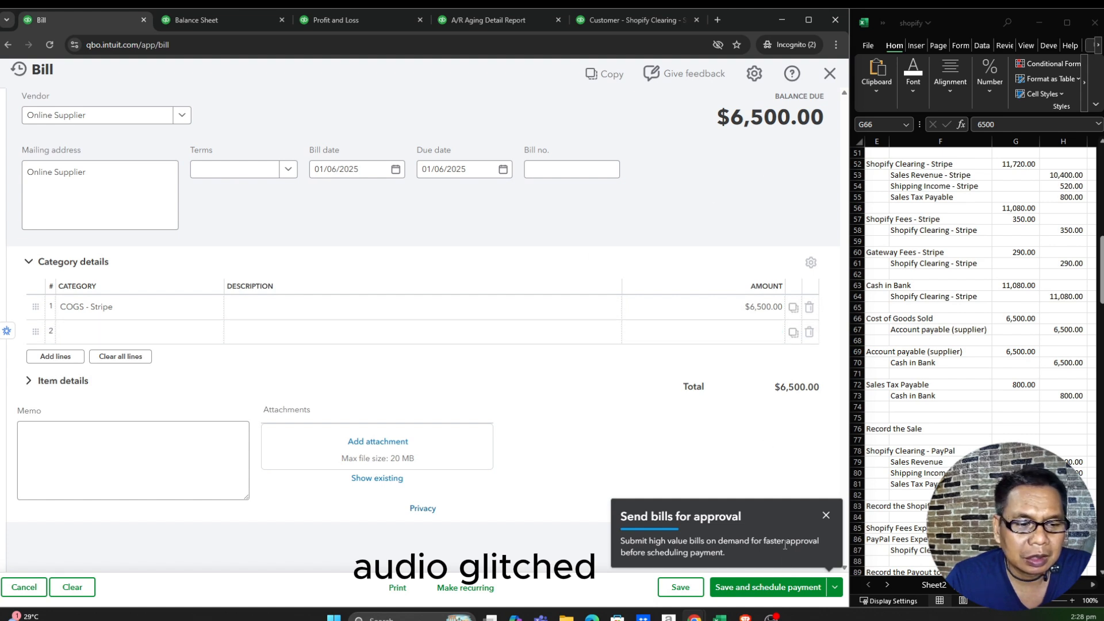
pyautogui.click(826, 517)
pyautogui.click(834, 588)
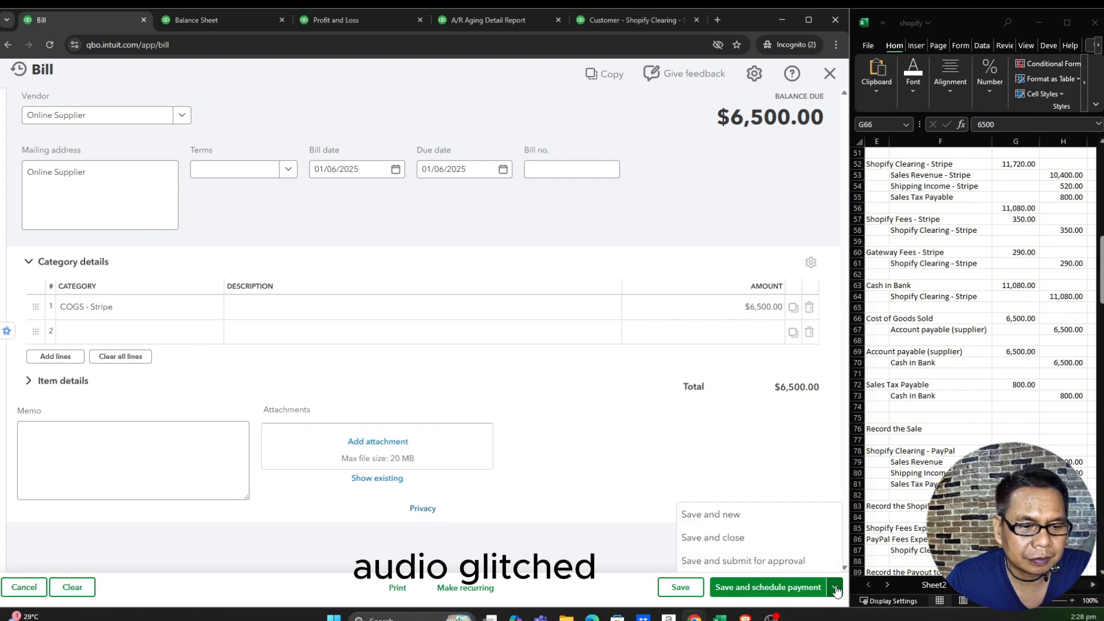
pyautogui.click(756, 544)
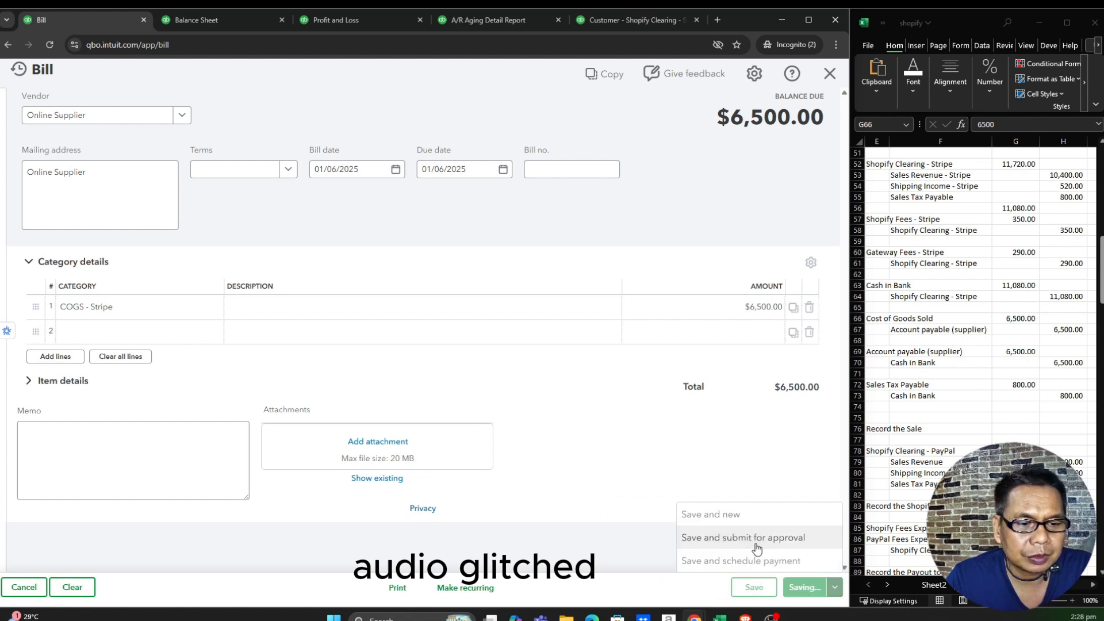
# From the Shopify Clearing - Stripe customer page, open the Vendors list and the standard reports in separate browser tabs.
pyautogui.click(605, 12)
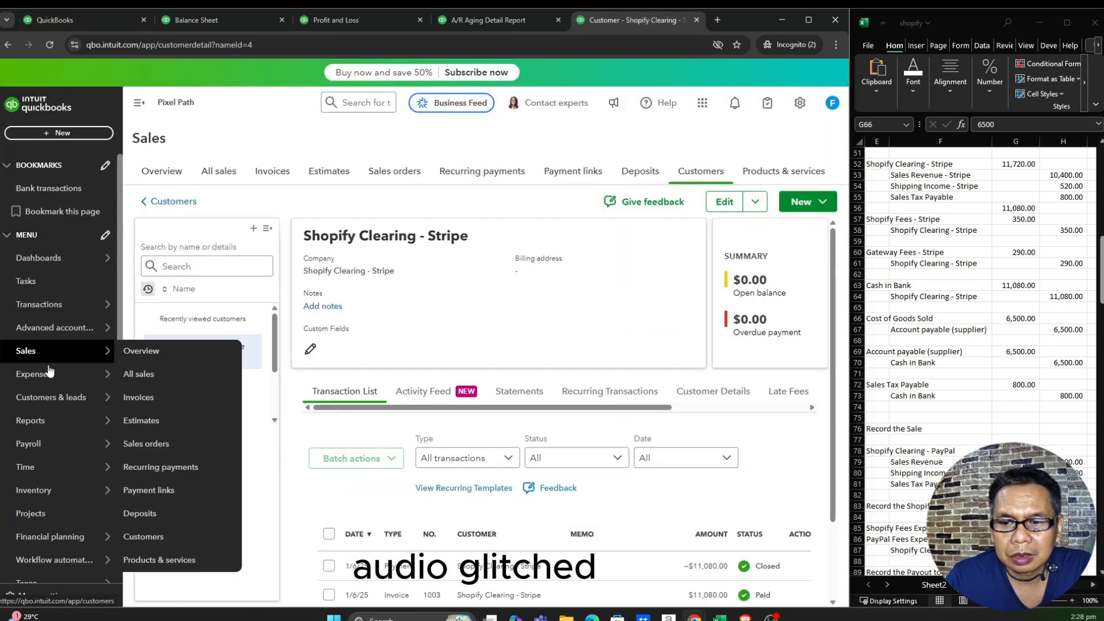
pyautogui.moveTo(53, 391)
pyautogui.moveTo(62, 360)
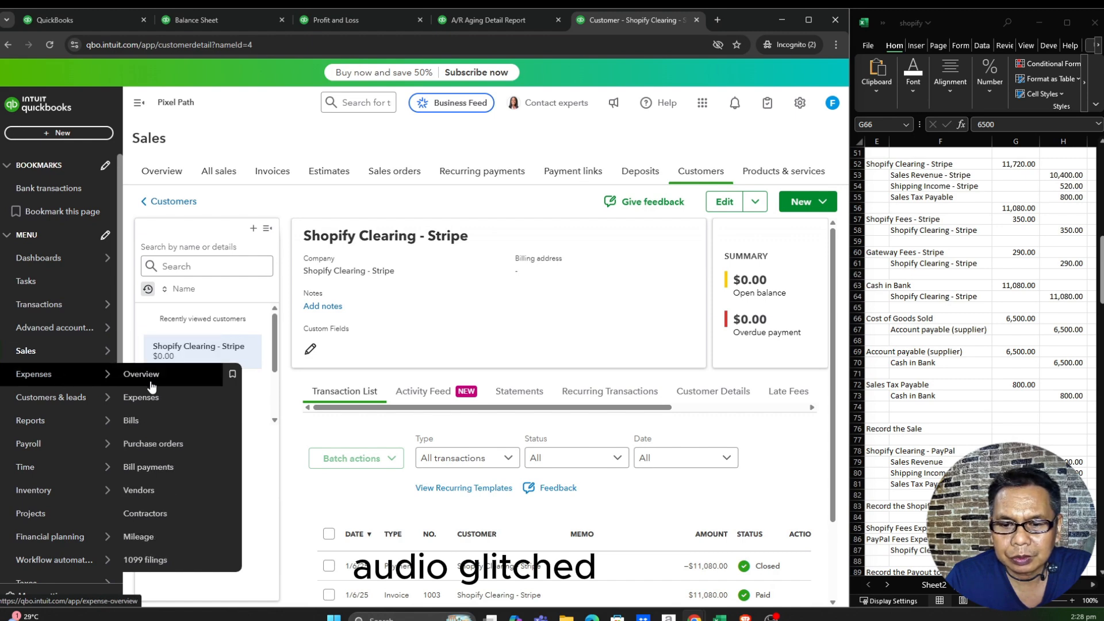
pyautogui.keyDown('ctrl'); pyautogui.click(163, 512); pyautogui.keyUp('ctrl')
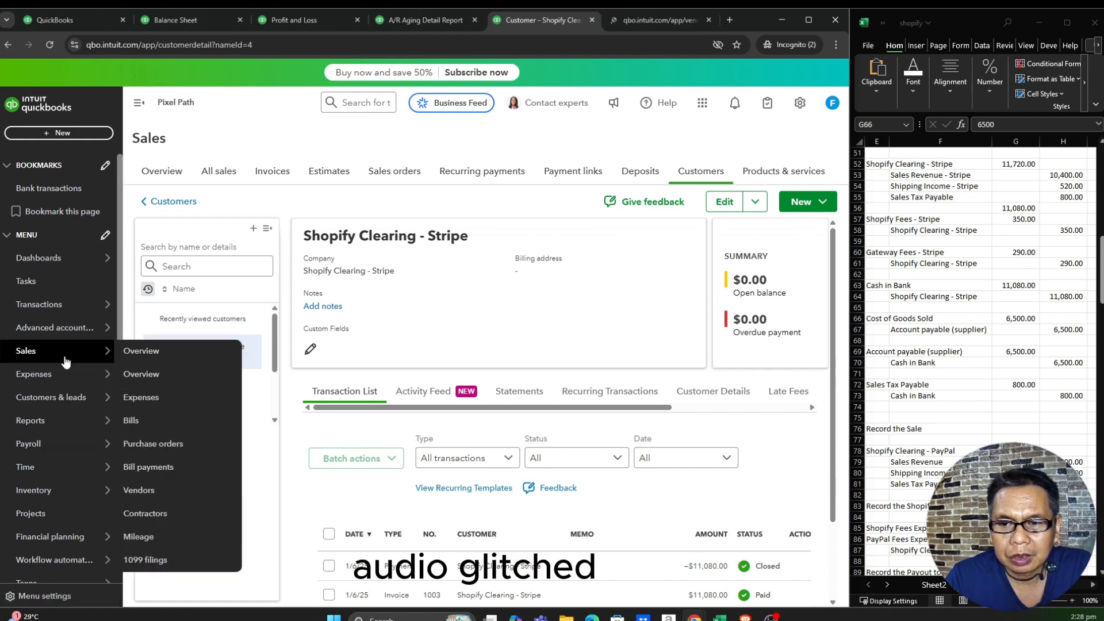
pyautogui.moveTo(79, 432)
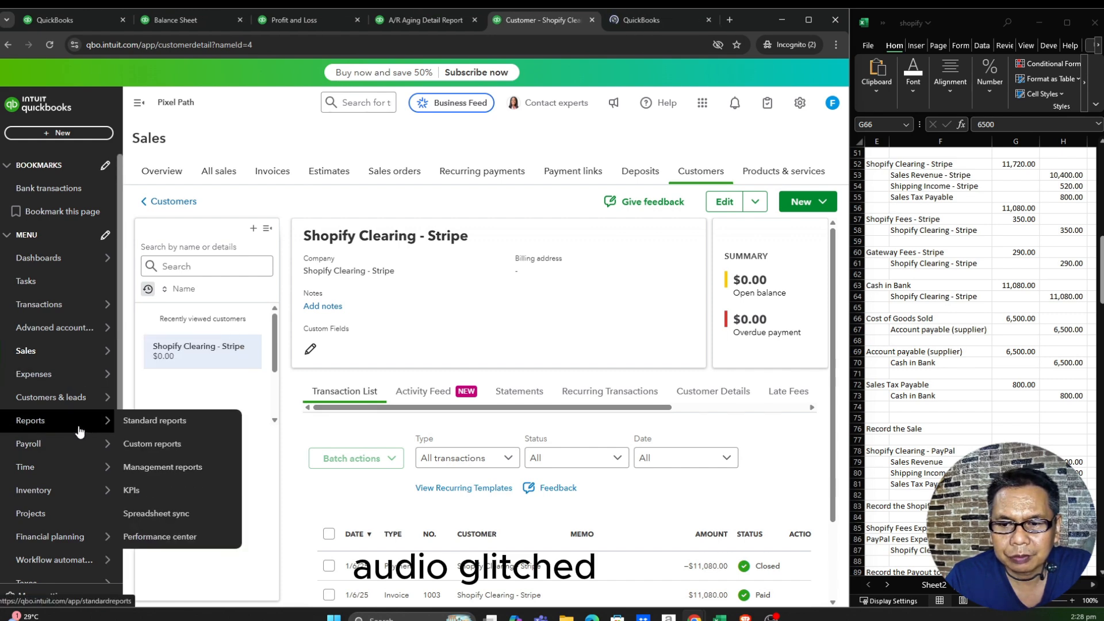
pyautogui.keyDown('ctrl'); pyautogui.click(152, 429); pyautogui.keyUp('ctrl')
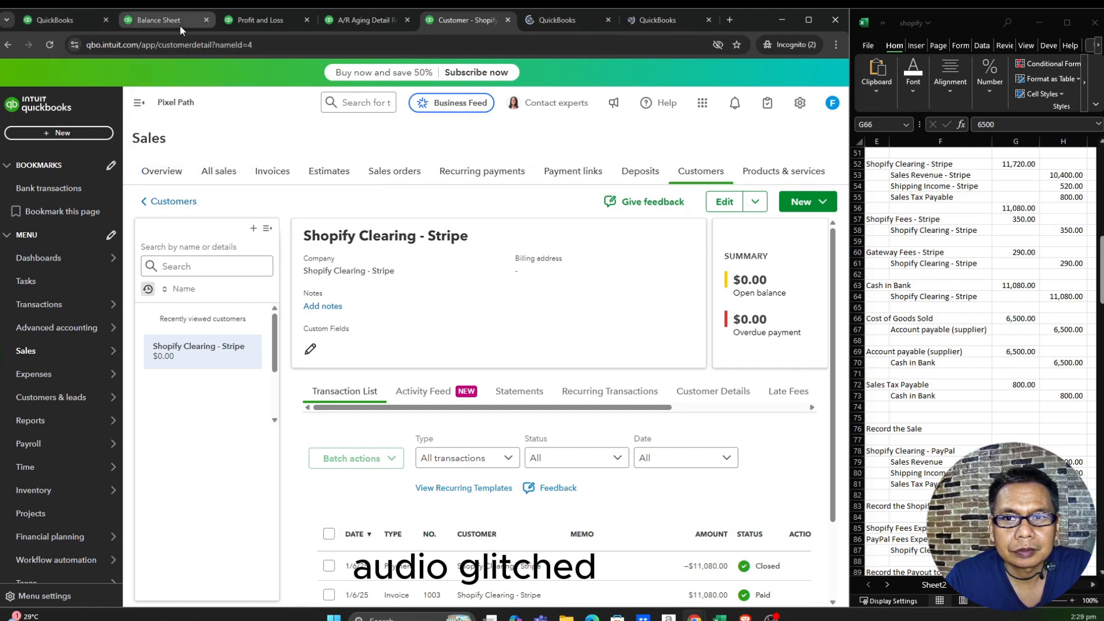
# Refresh the Balance Sheet and Profit and Loss reports, and revisit the A/R Aging Detail report and the Stripe customer page.
pyautogui.click(147, 20)
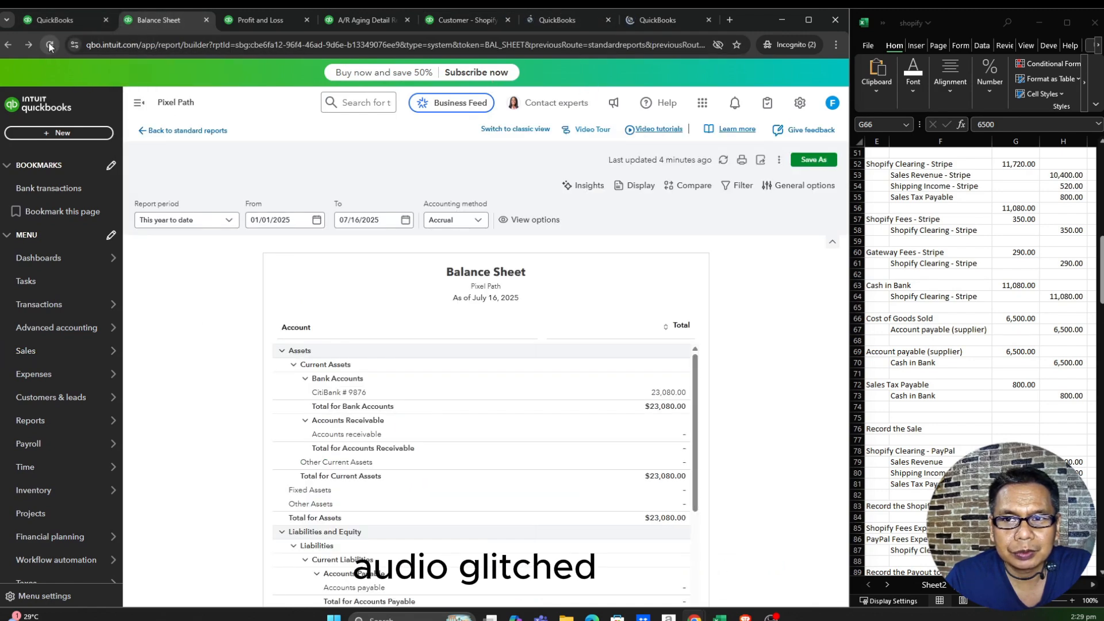
pyautogui.click(247, 22)
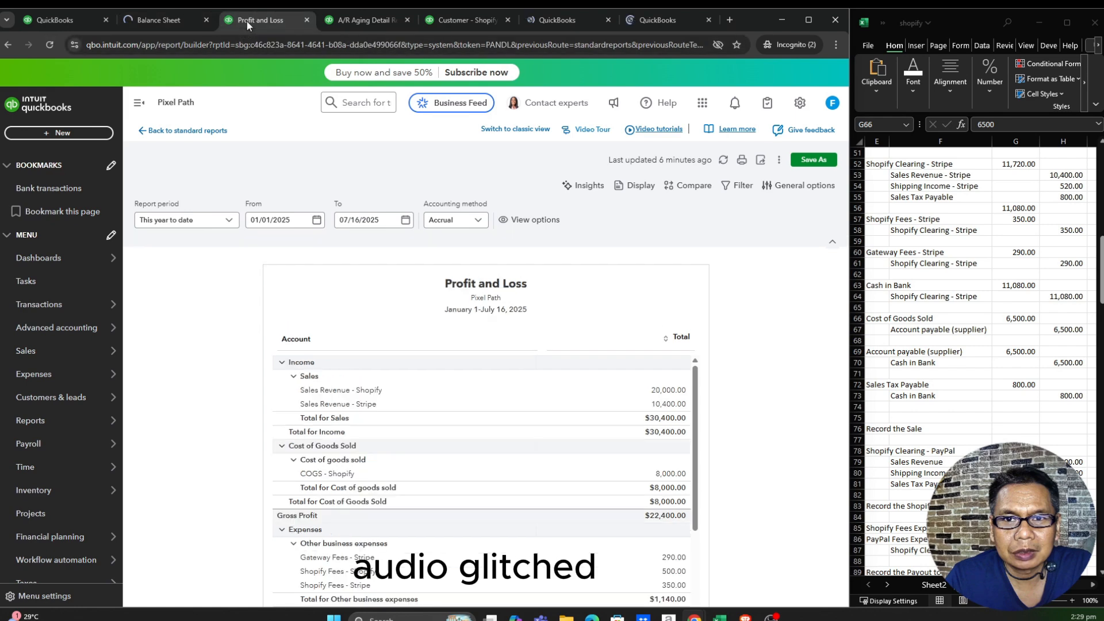
pyautogui.click(50, 44)
pyautogui.click(378, 20)
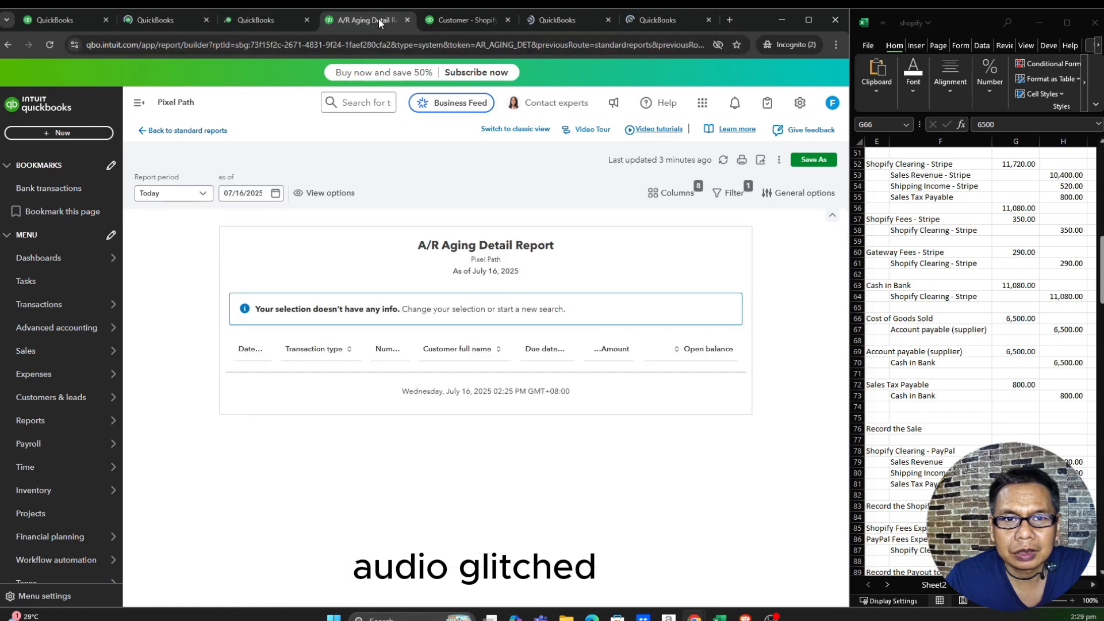
pyautogui.click(475, 23)
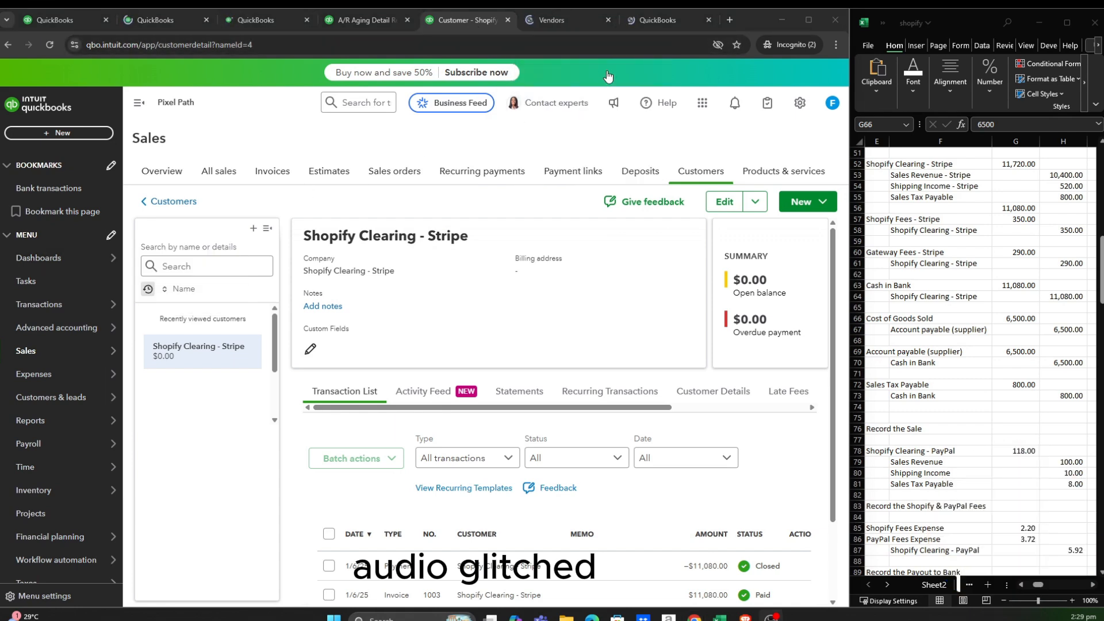
# Review Accounts payable and the other liabilities in the Balance Sheet, and Cost of Goods Sold and expenses in the Profit and Loss.
pyautogui.click(150, 19)
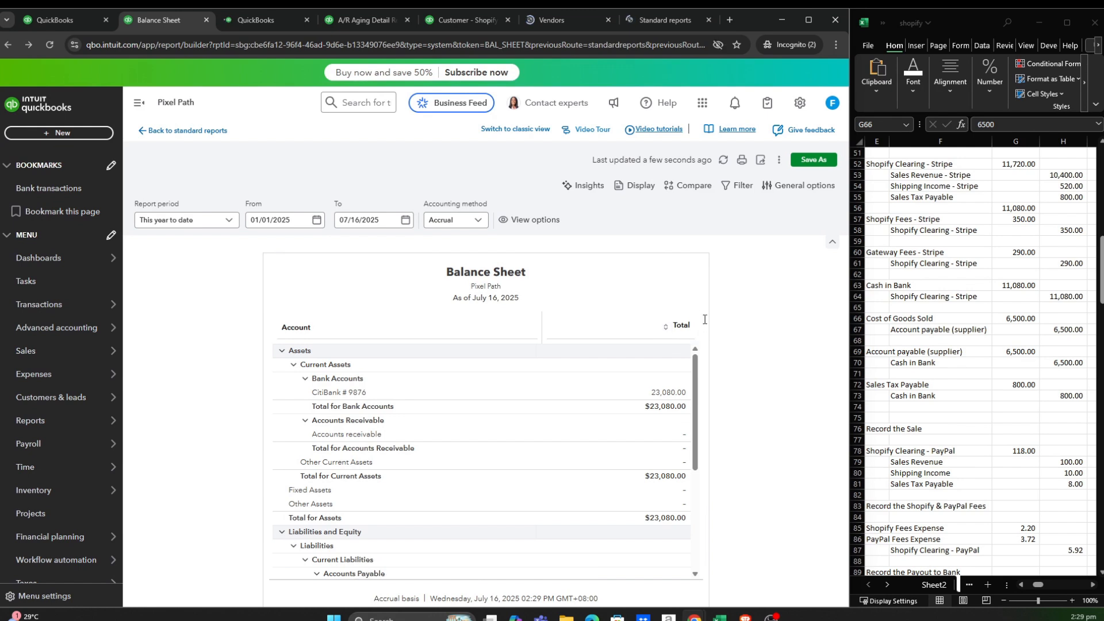
pyautogui.moveTo(696, 390); pyautogui.dragTo(698, 458)
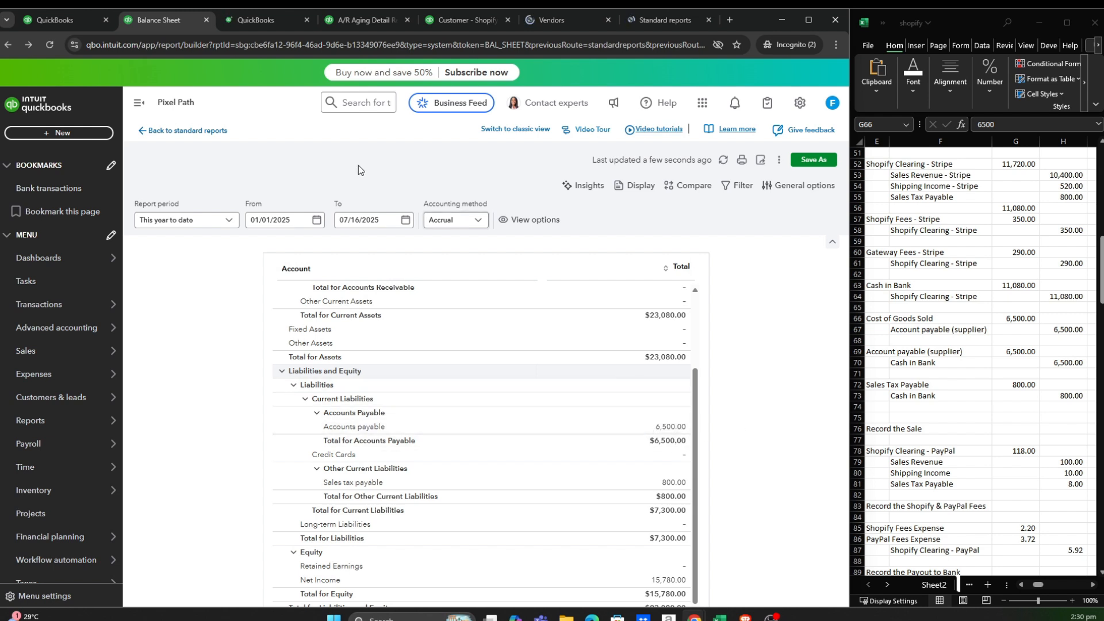
pyautogui.click(247, 21)
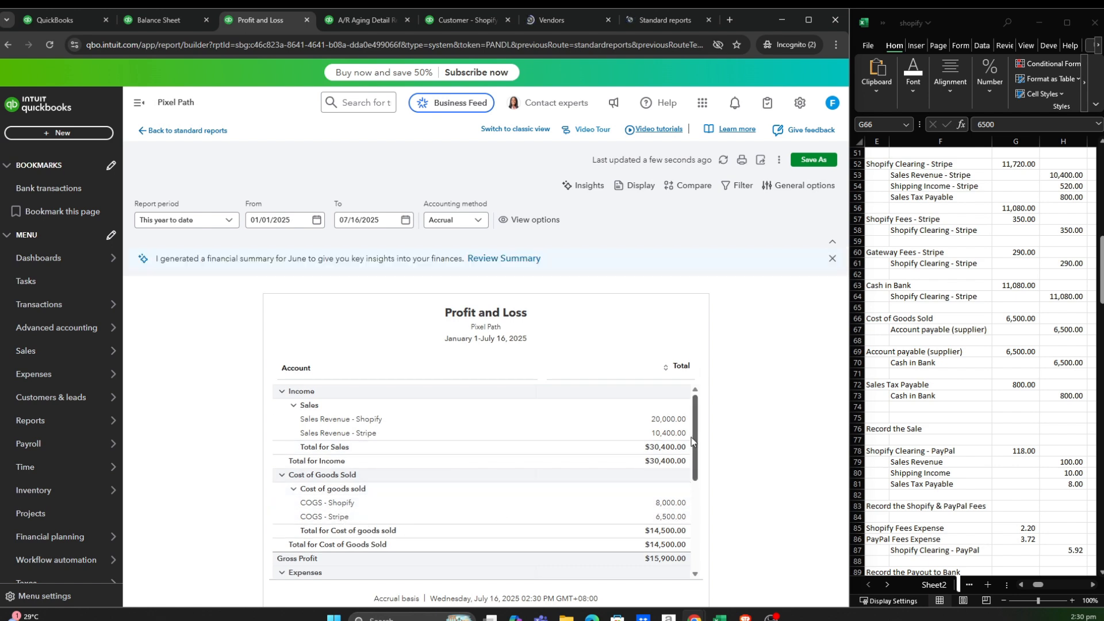
pyautogui.scroll(-3, 659, 420)
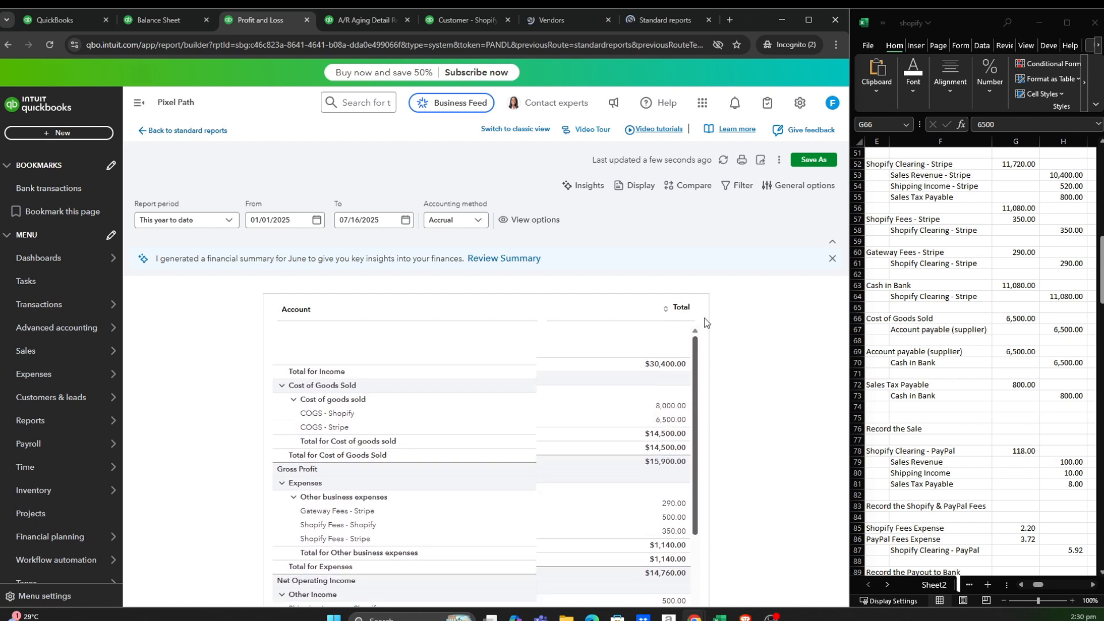
pyautogui.scroll(5, 704, 317)
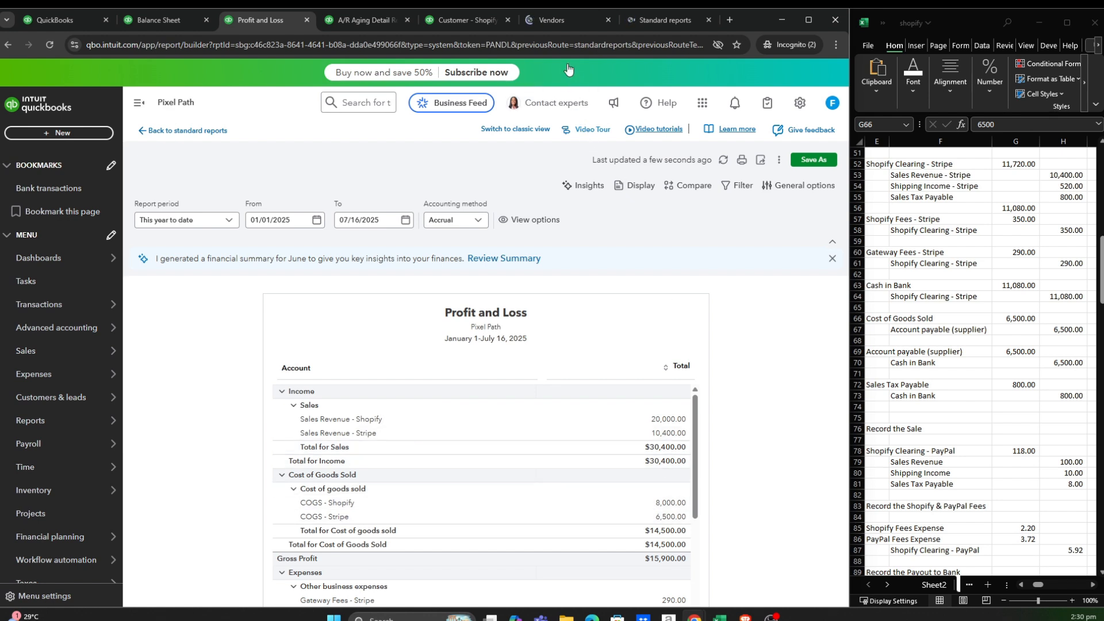
# Open the Online Supplier vendor record, and run the Accounts payable aging detail report, placing its tab beside the A/R Aging Detail report.
pyautogui.click(561, 19)
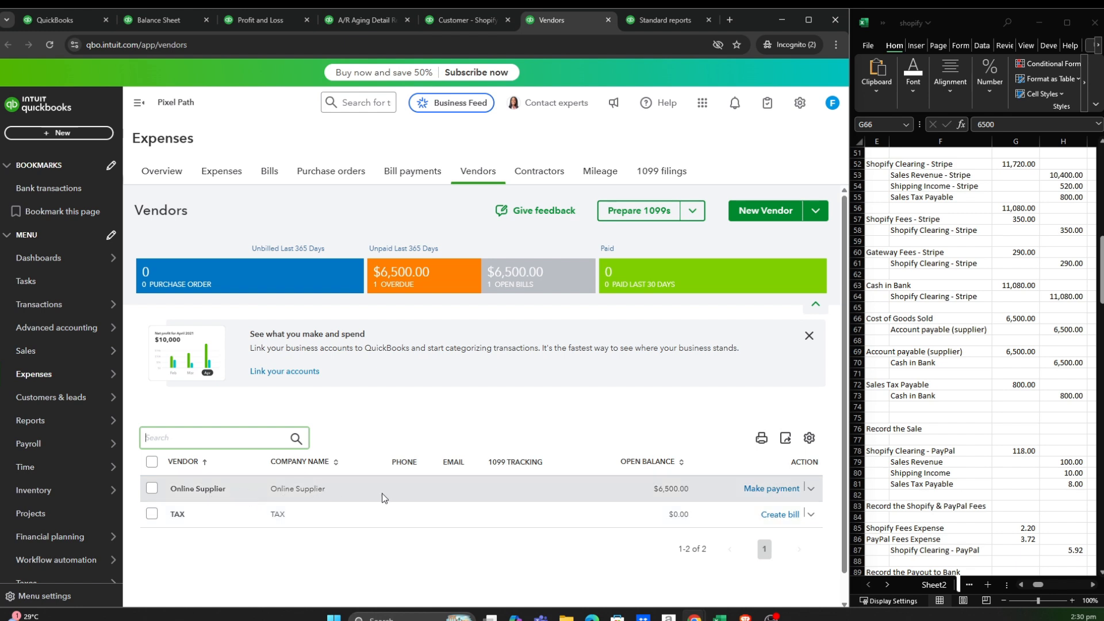
pyautogui.click(188, 491)
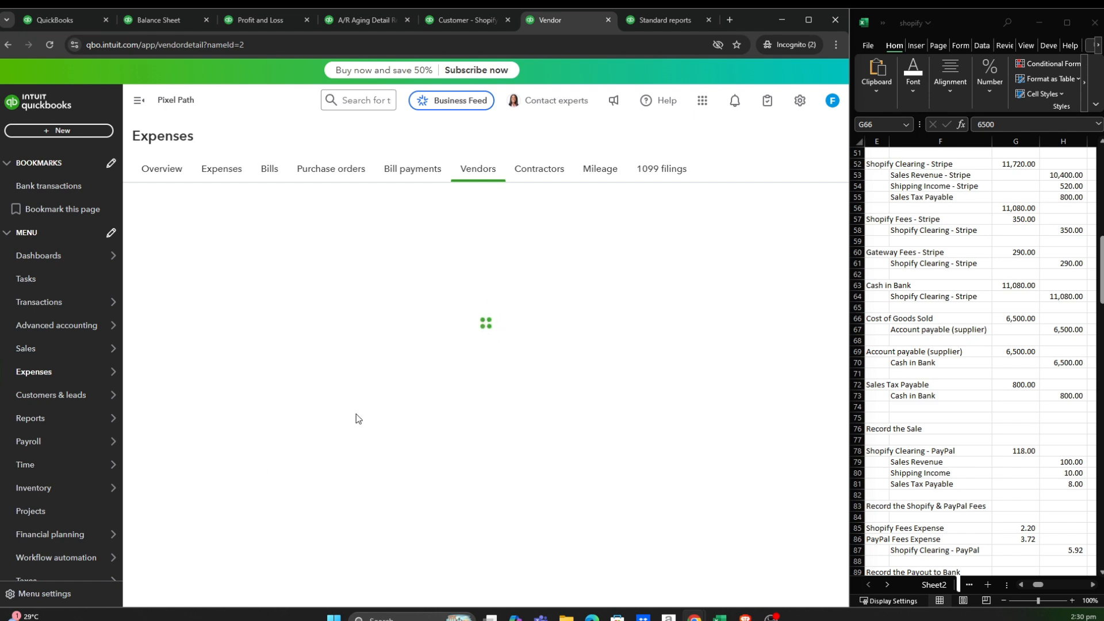
pyautogui.click(660, 19)
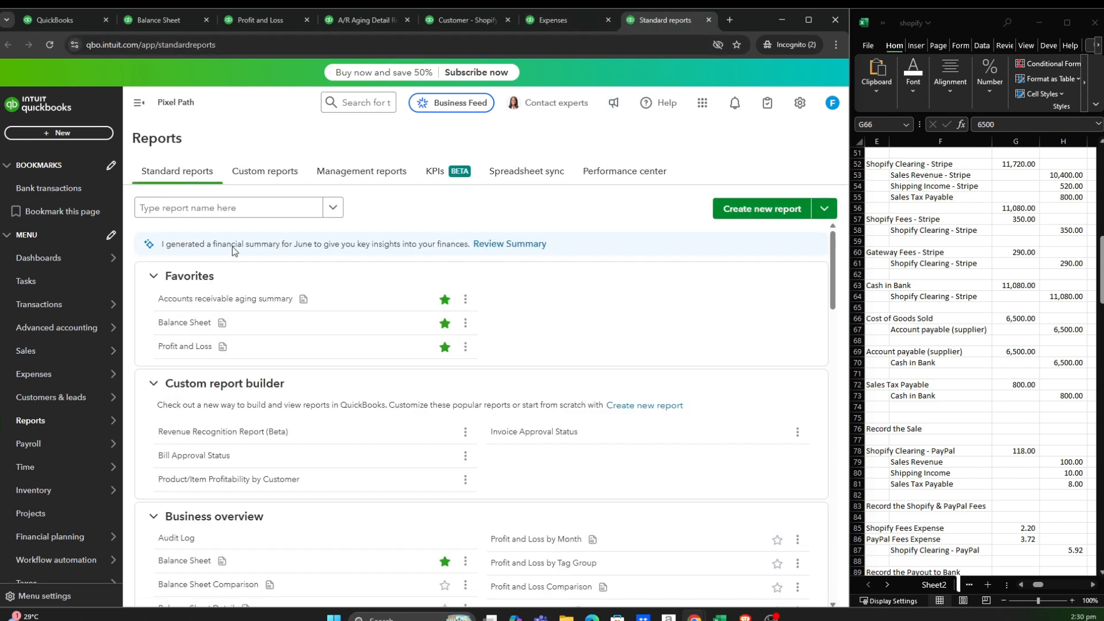
pyautogui.click(233, 214)
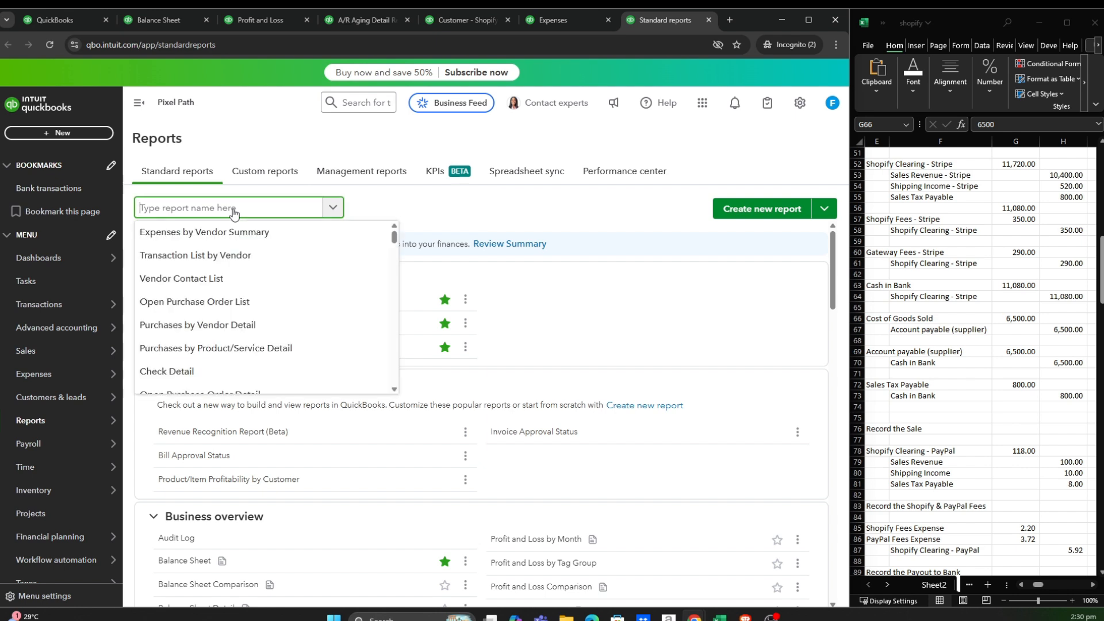
pyautogui.write('ag')
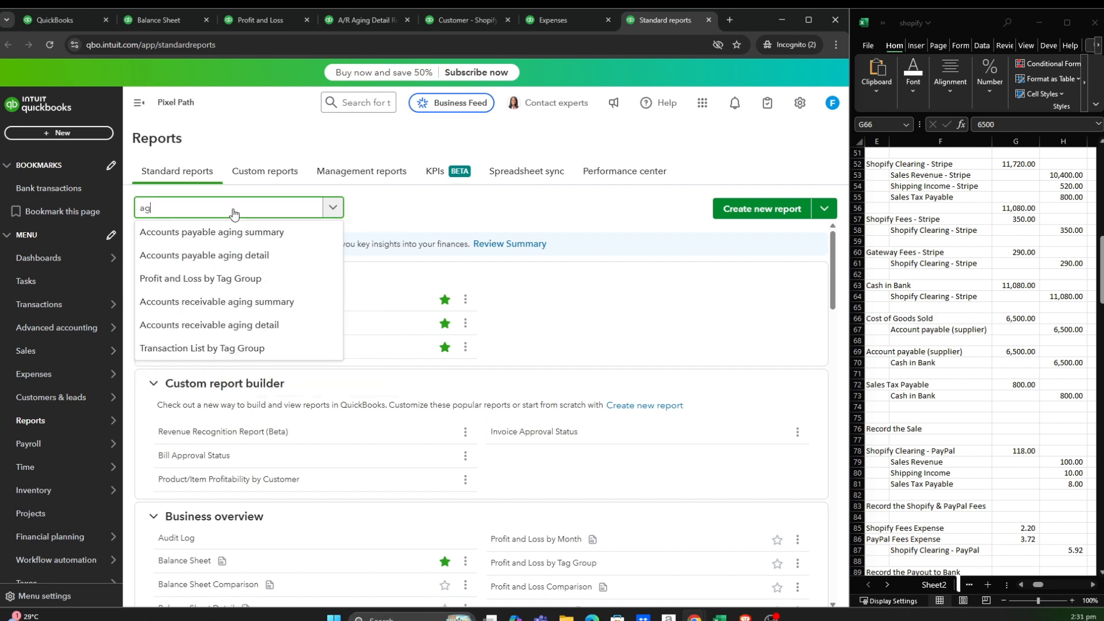
pyautogui.click(232, 263)
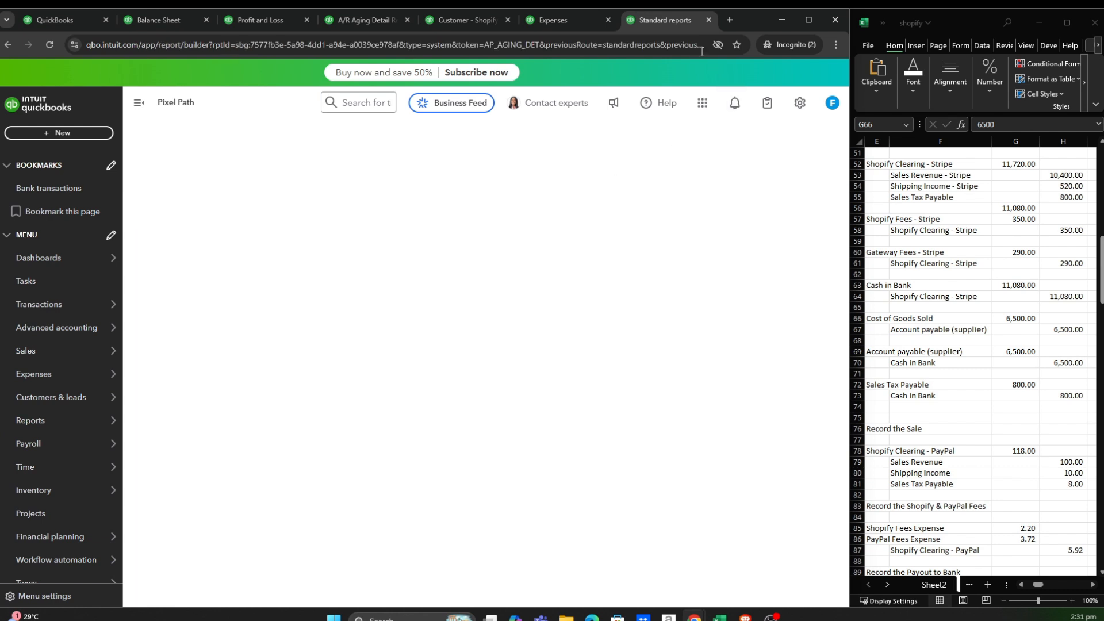
pyautogui.moveTo(659, 19); pyautogui.dragTo(471, 22)
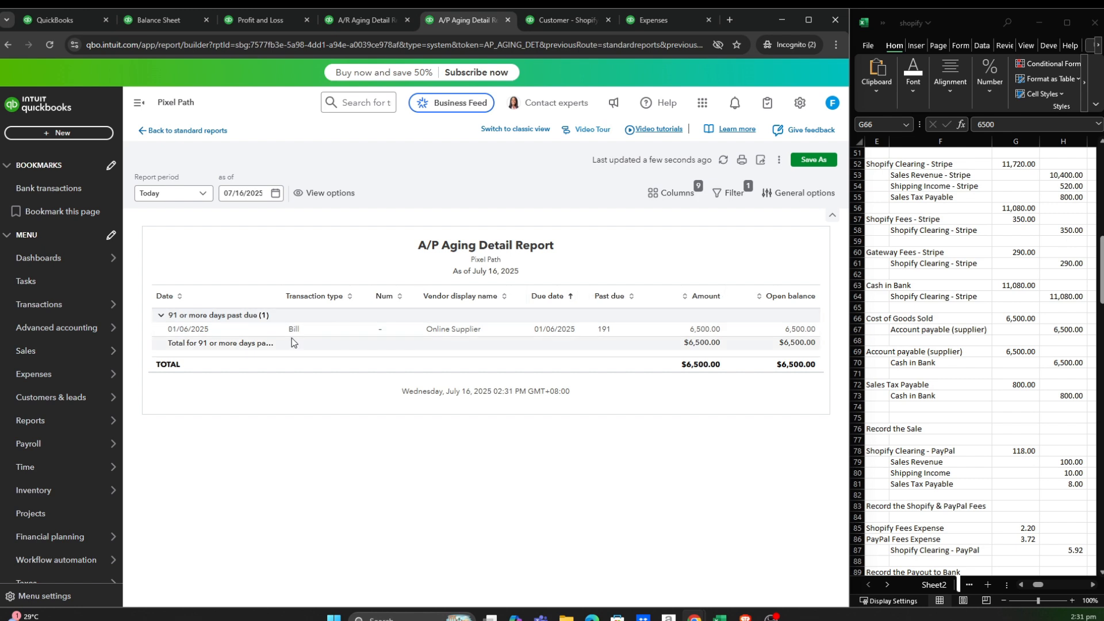
pyautogui.click(139, 102)
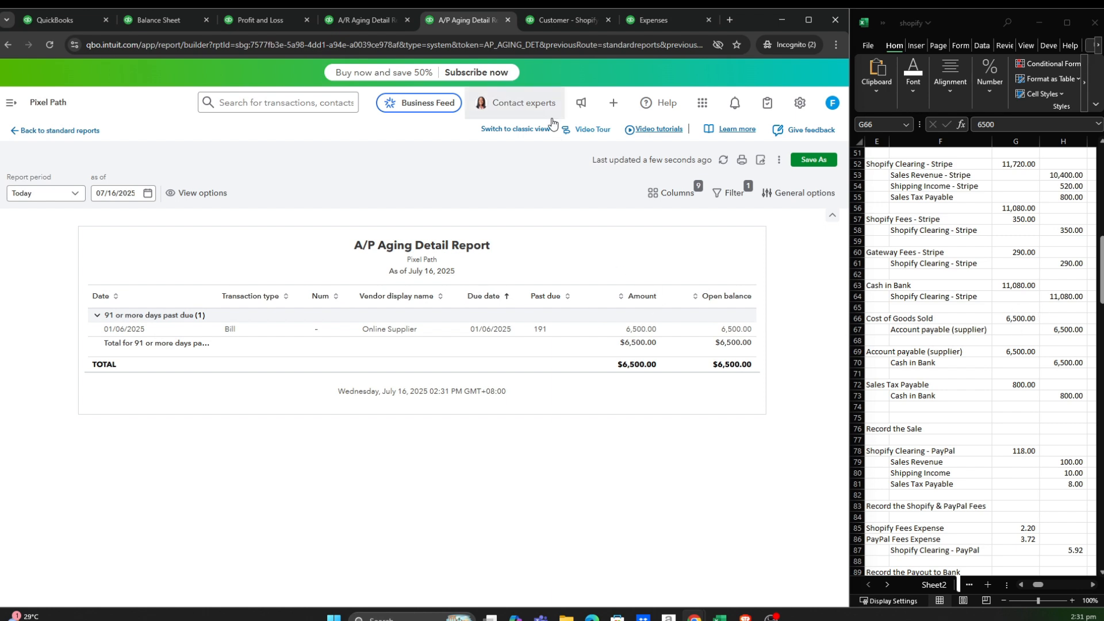
# Review the transaction lists of the customer Shopify Clearing - Stripe and the vendor Online Supplier.
pyautogui.click(576, 22)
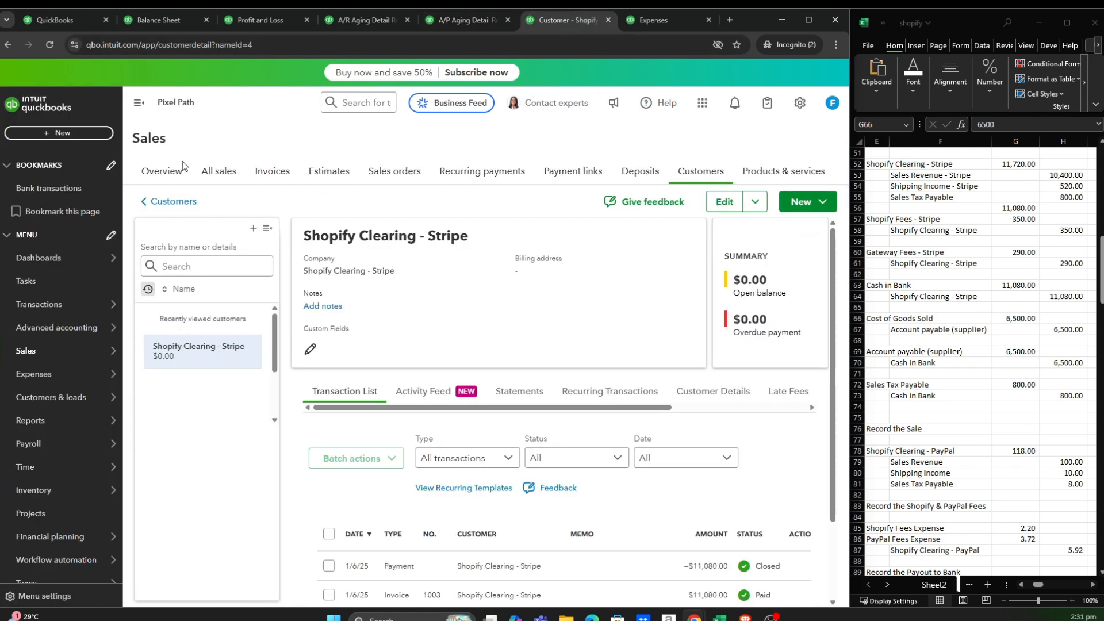
pyautogui.scroll(-2, 434, 379)
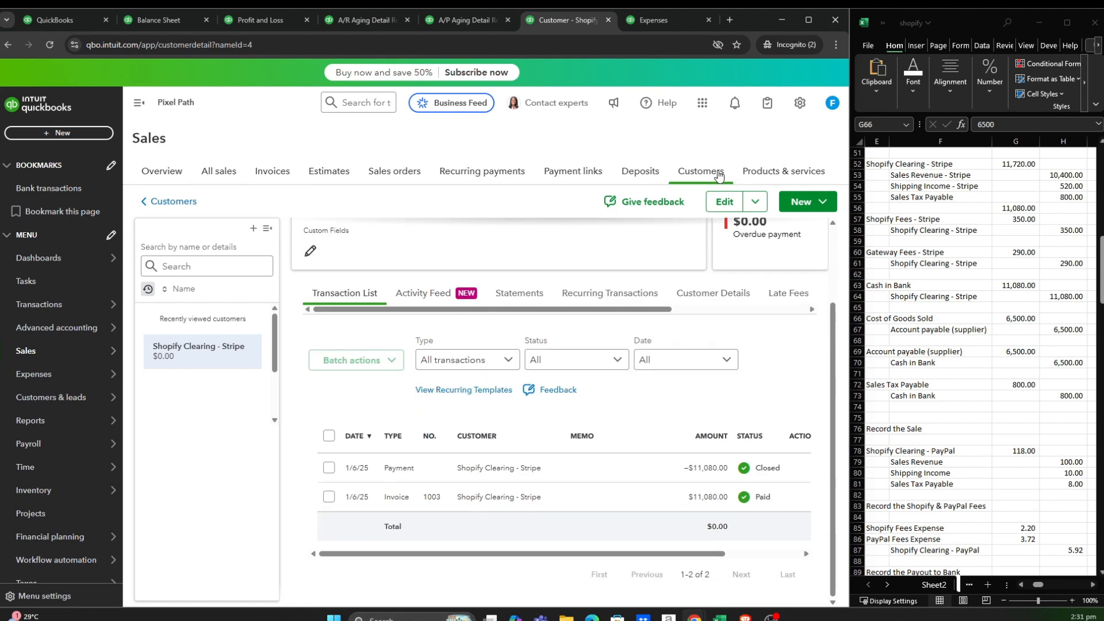
pyautogui.click(654, 21)
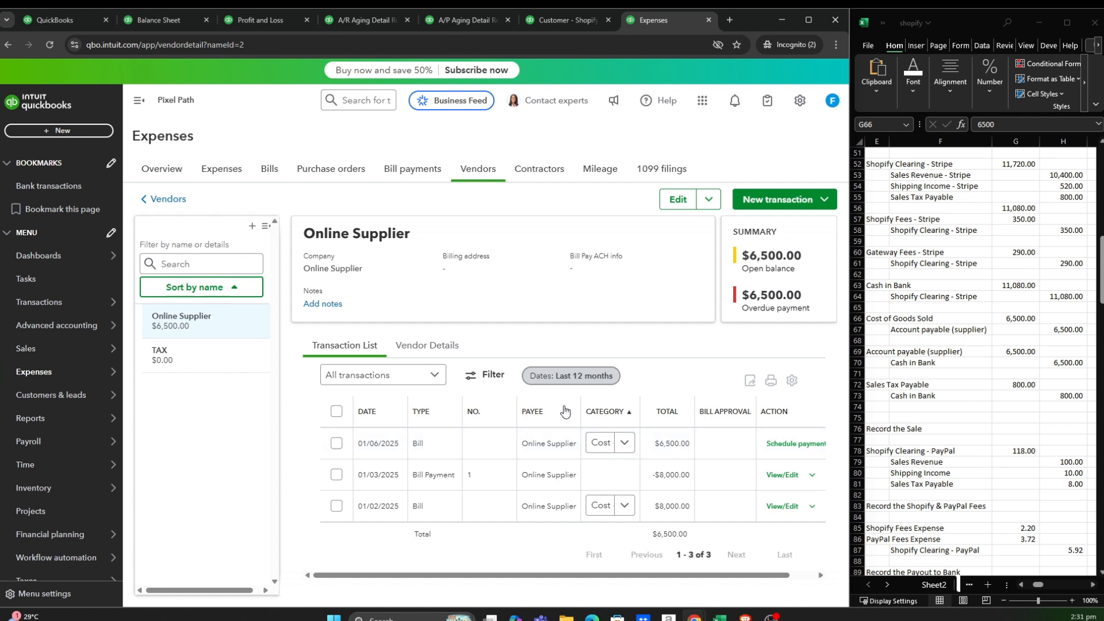
# Check the supplier payment entry in Excel rows 69 and 70, covering Account payable (supplier) and Cash in Bank.
pyautogui.click(994, 360)
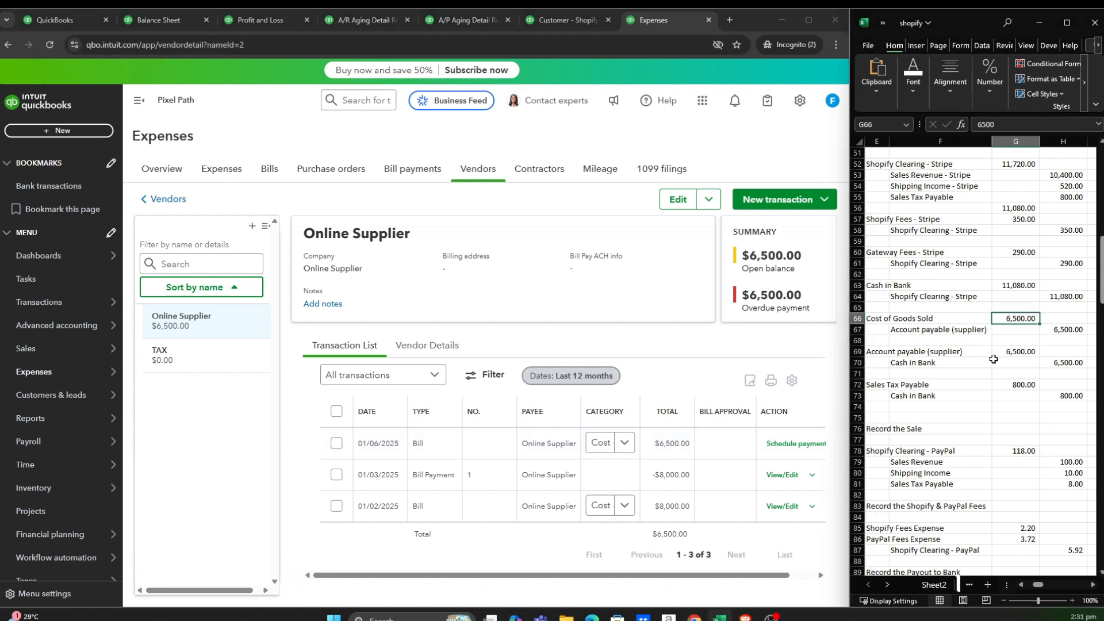
pyautogui.click(877, 355)
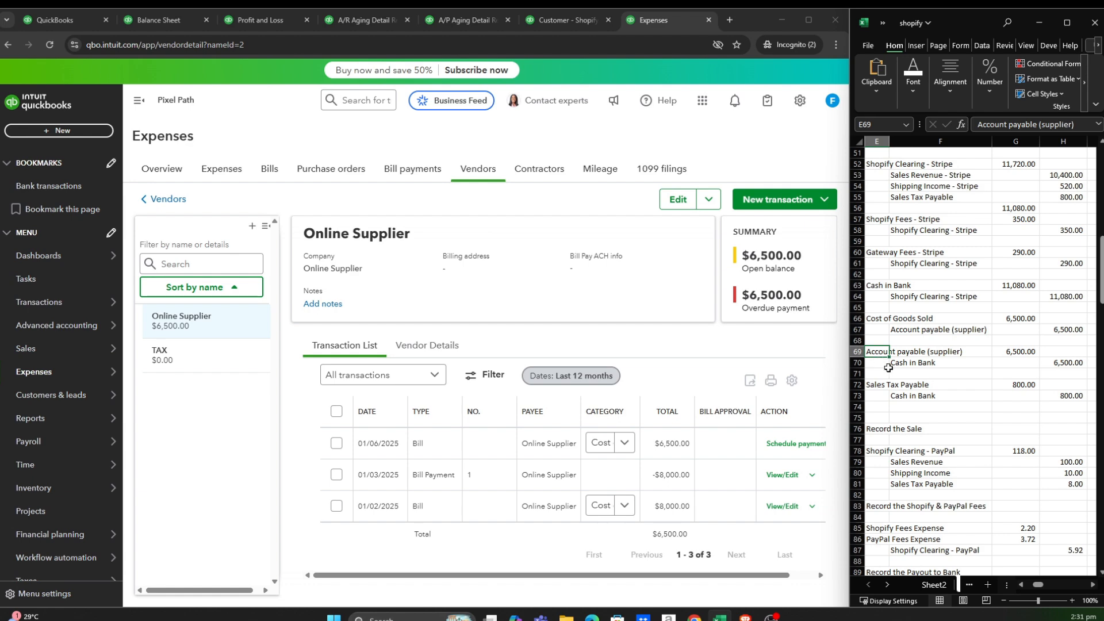
pyautogui.click(909, 364)
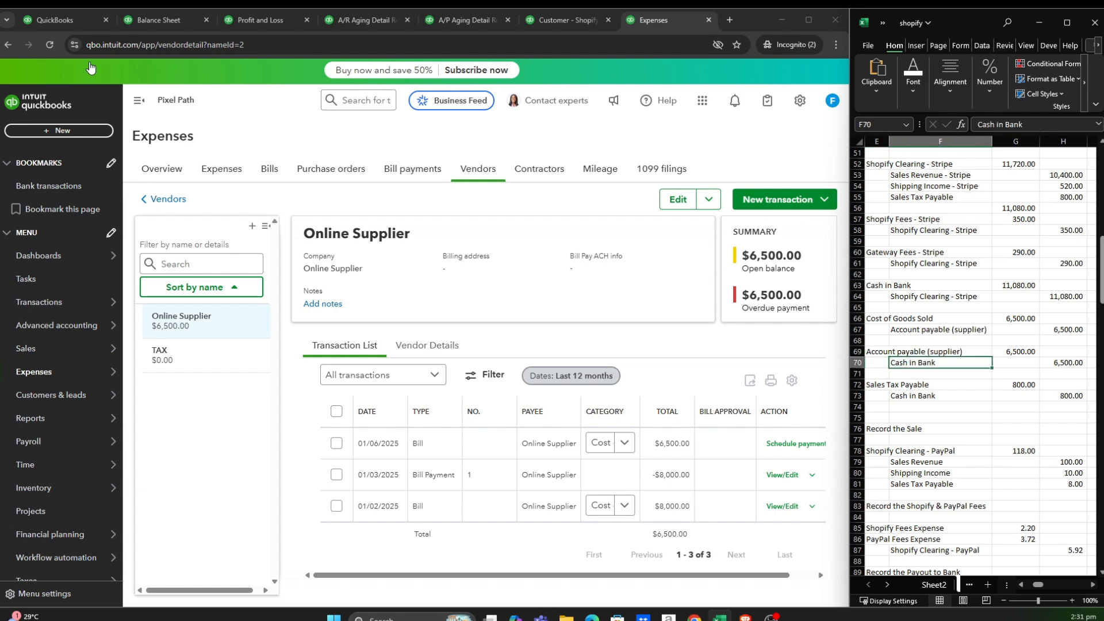
# Pay Online Supplier's $6,500.00 bill in Pay Bills from the CitiBank # 9876 account, then save and close.
pyautogui.click(67, 20)
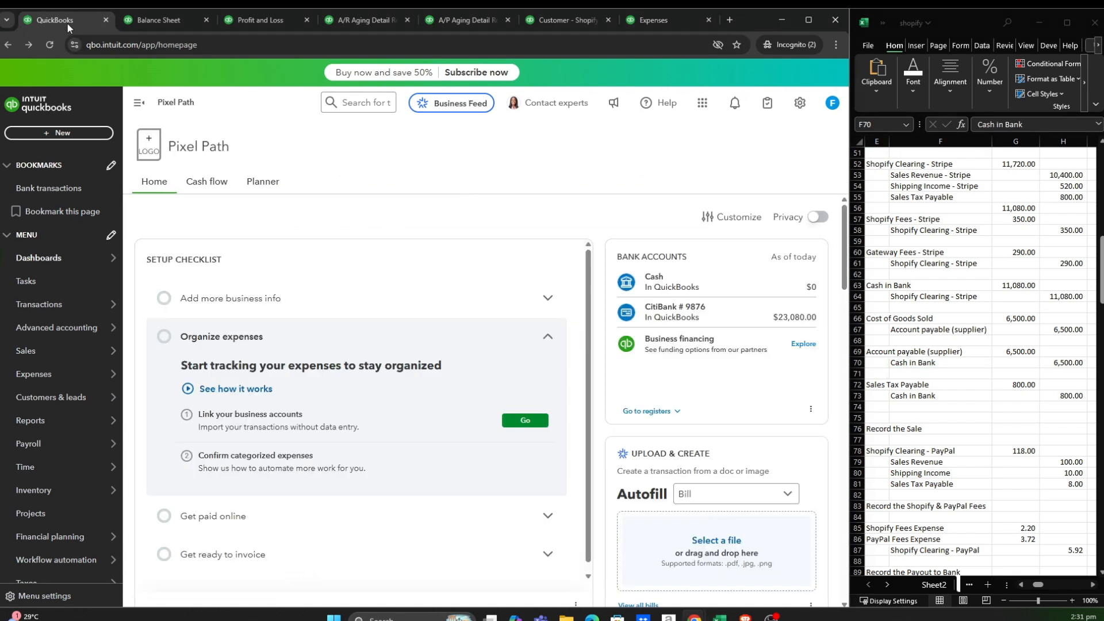
pyautogui.click(69, 134)
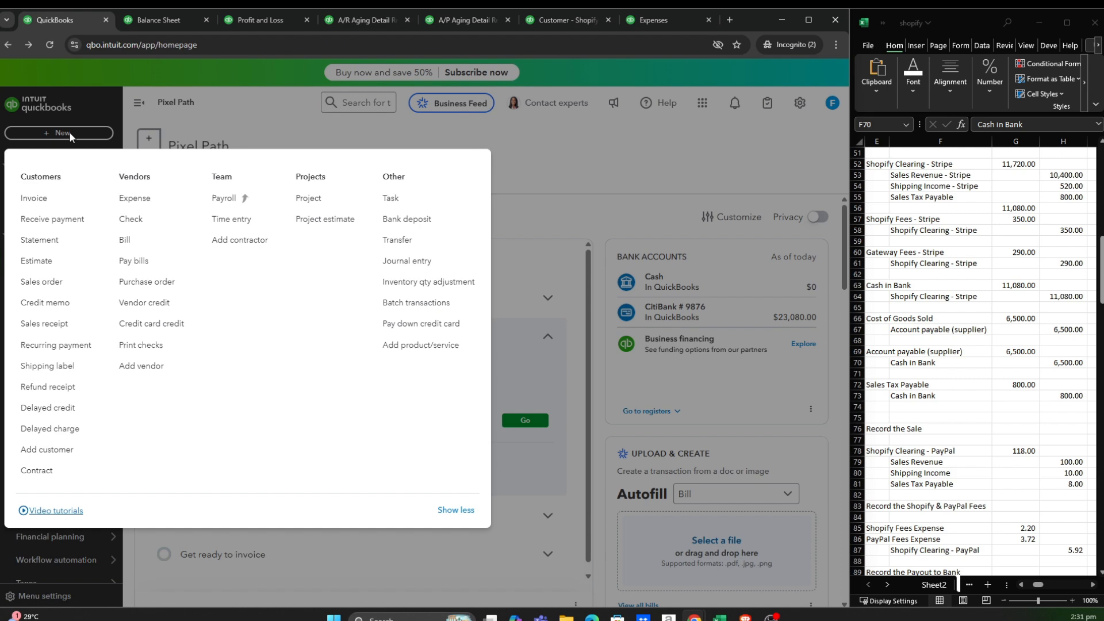
pyautogui.click(150, 263)
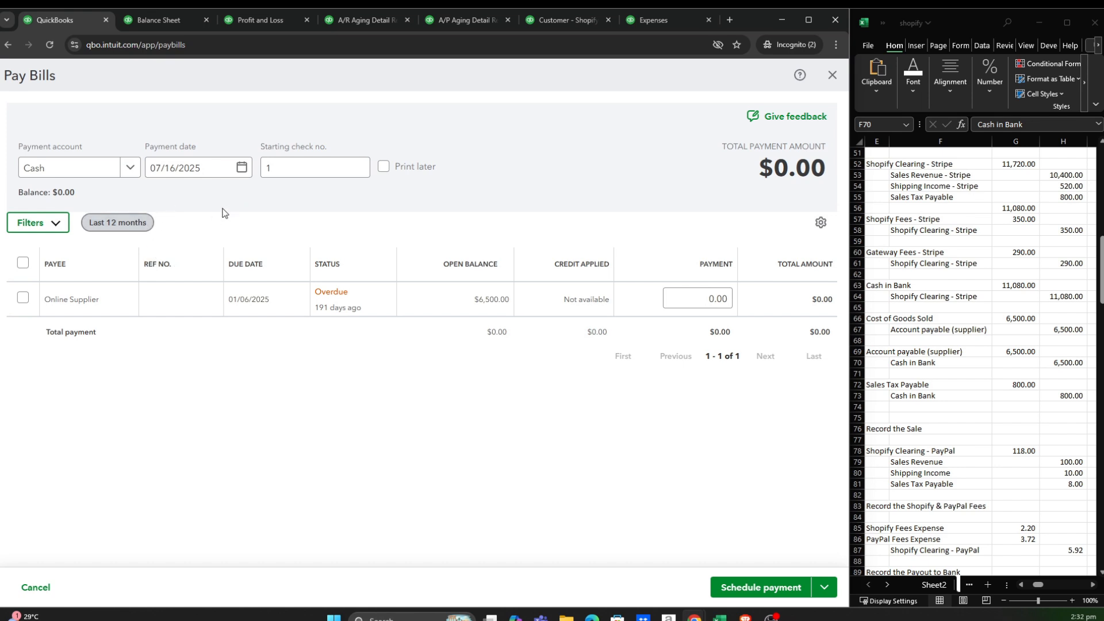
pyautogui.click(24, 299)
pyautogui.click(133, 174)
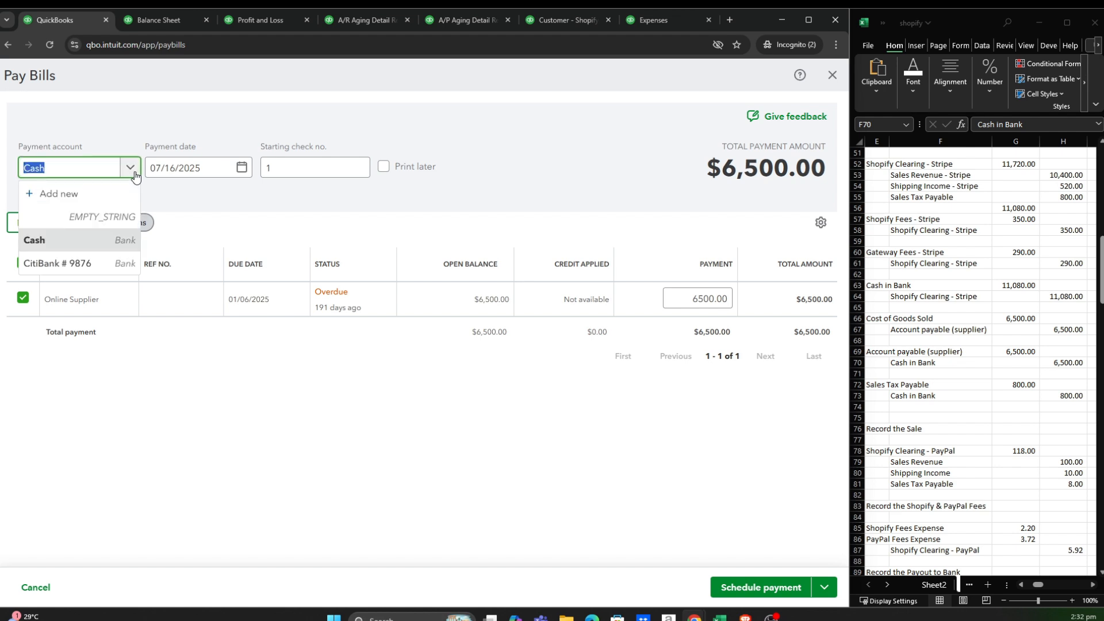
pyautogui.click(79, 265)
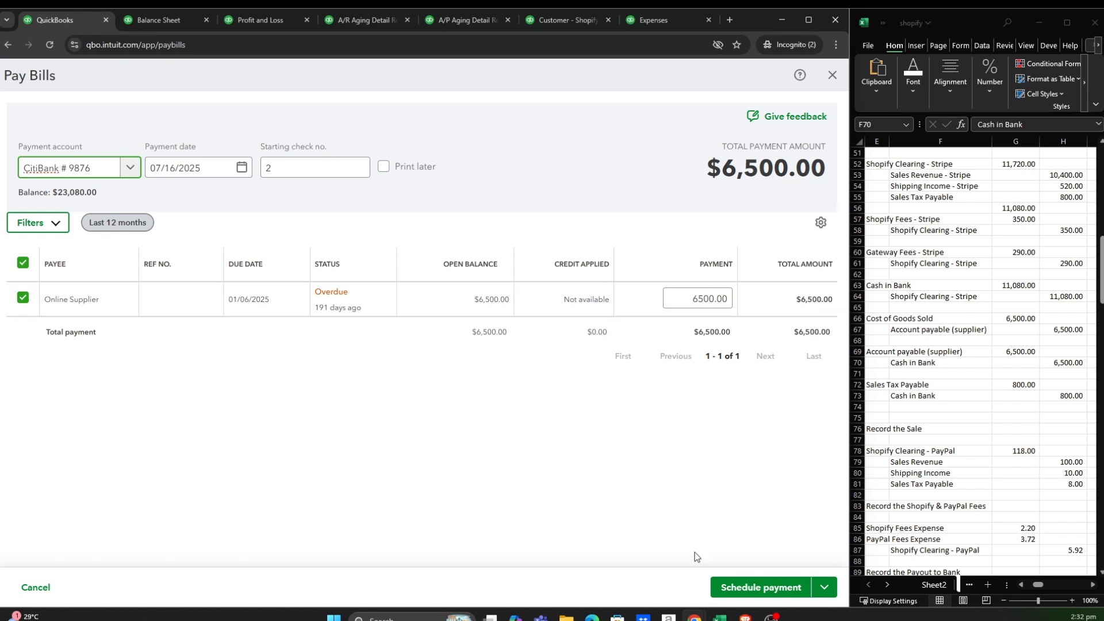
pyautogui.click(824, 587)
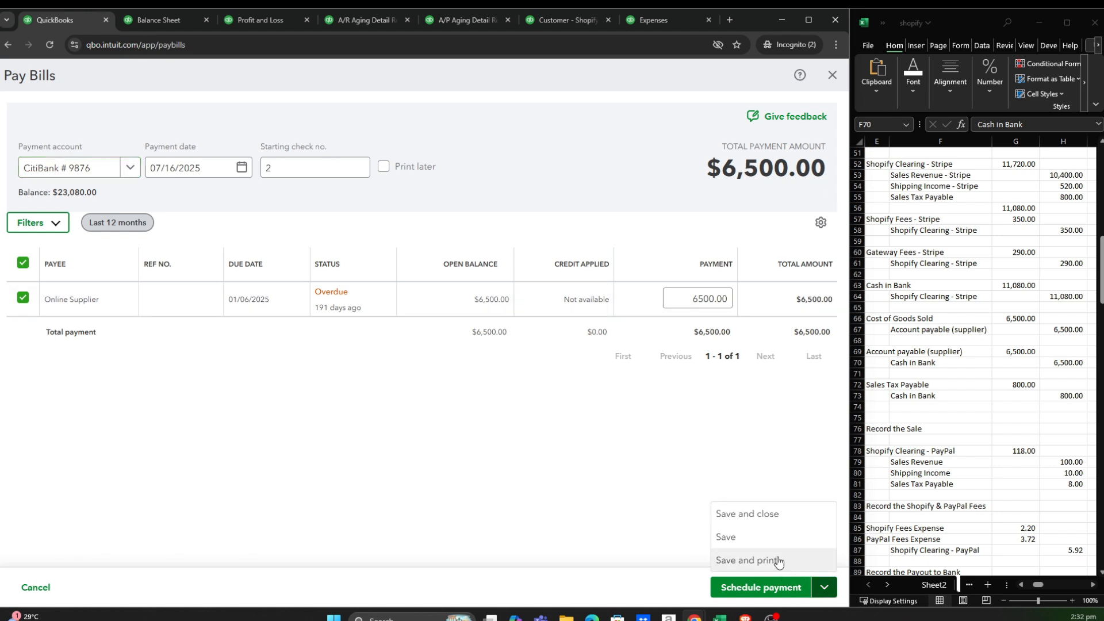
pyautogui.click(778, 522)
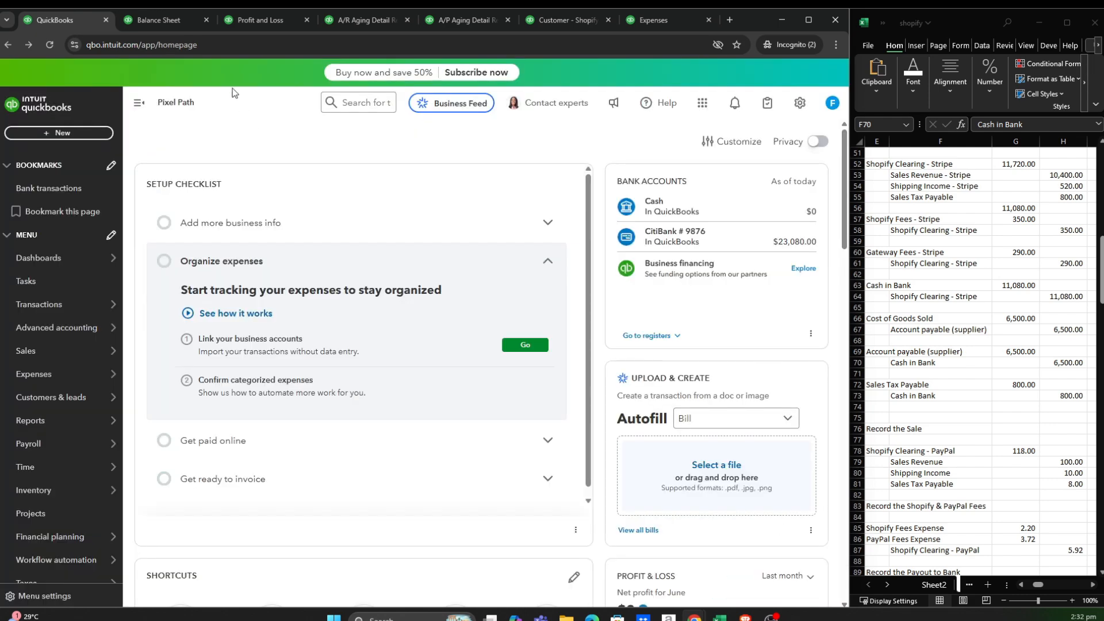
# Reload the Balance Sheet and A/P Aging Detail reports, and look over Profit and Loss and A/R Aging Detail.
pyautogui.click(168, 25)
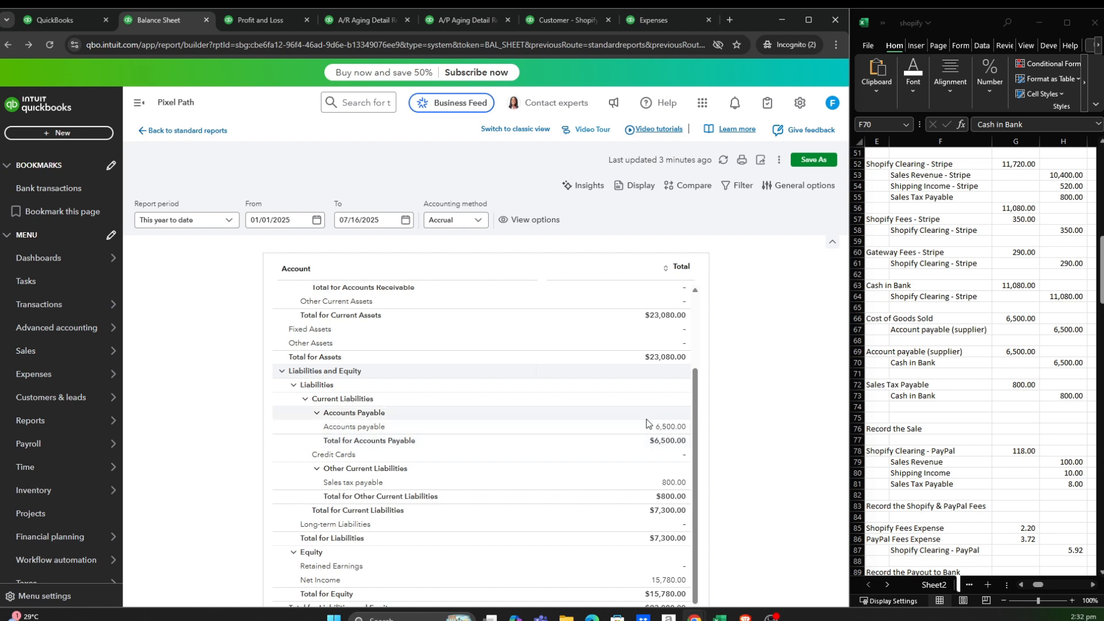
pyautogui.scroll(3, 664, 441)
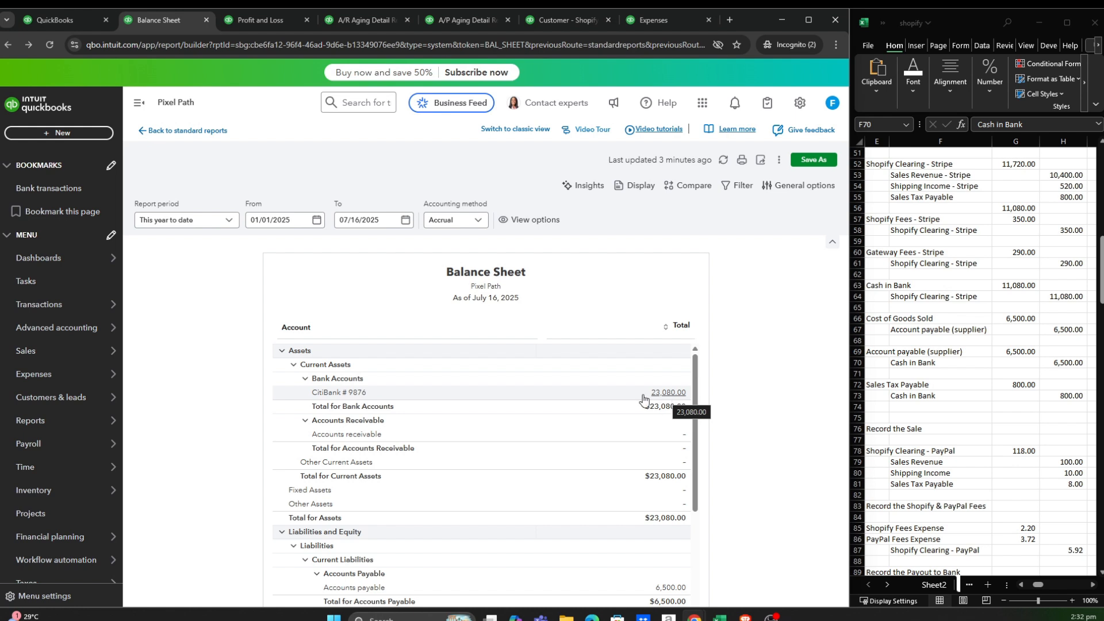
pyautogui.click(50, 45)
pyautogui.click(272, 22)
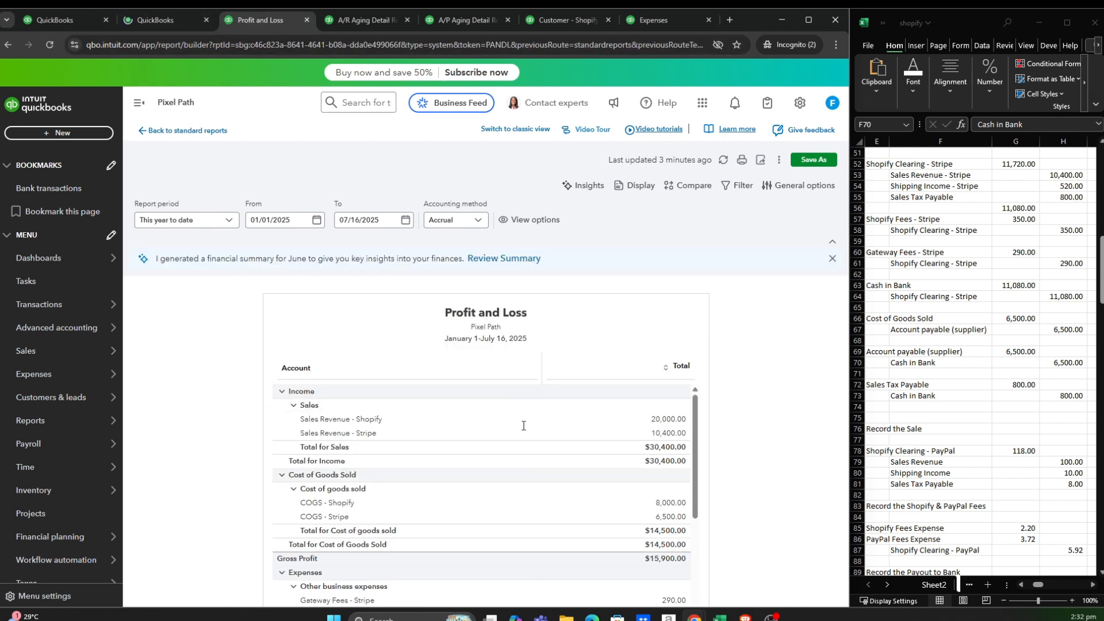
pyautogui.click(351, 21)
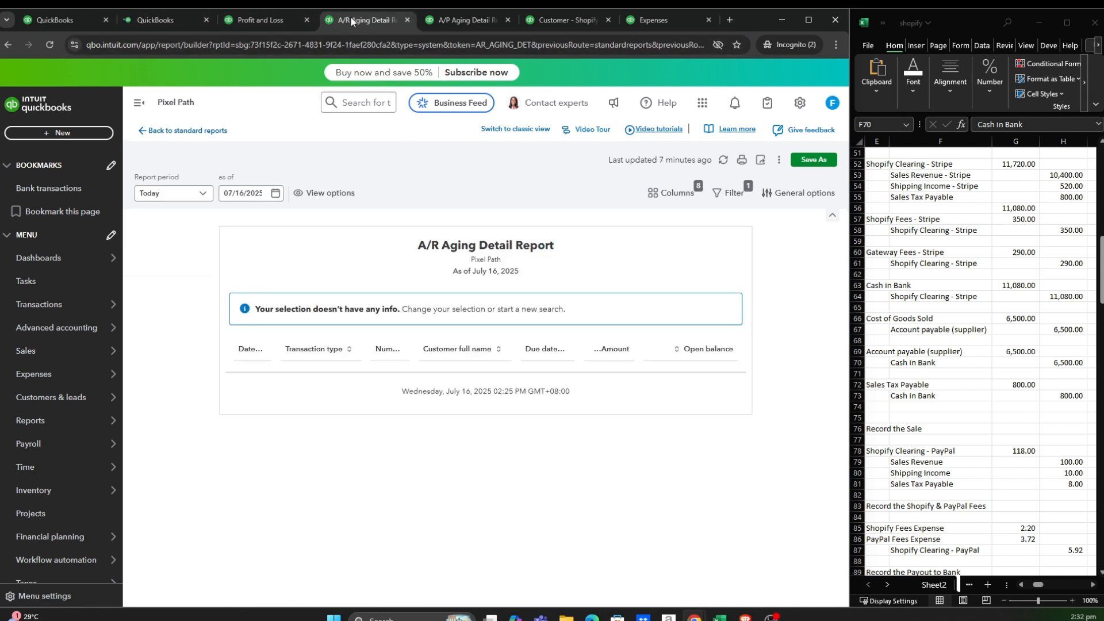
pyautogui.click(456, 21)
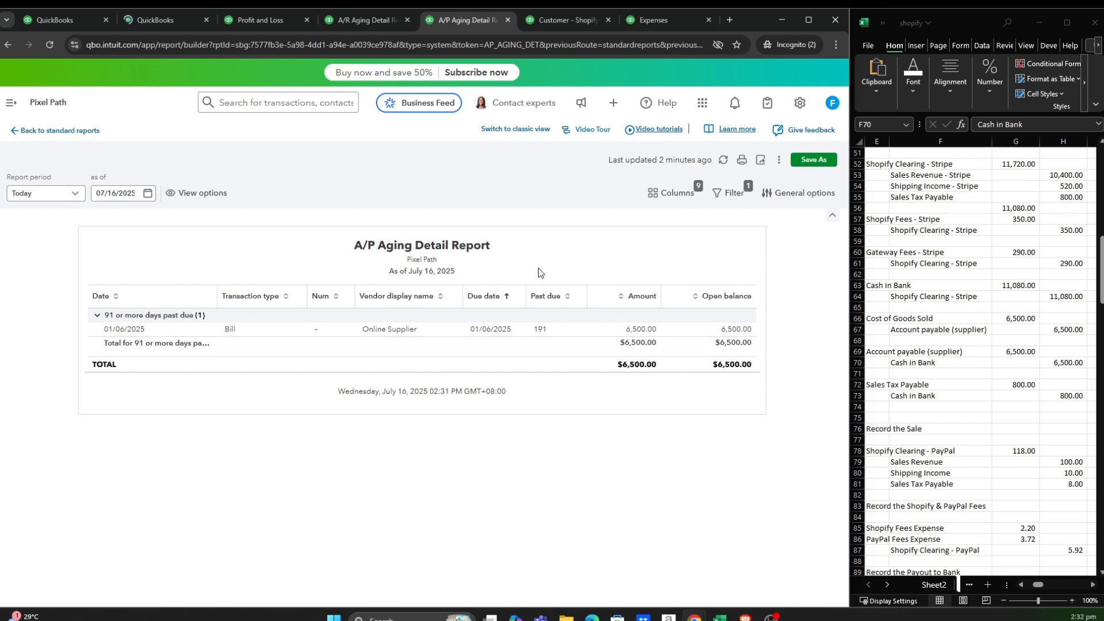
pyautogui.click(48, 47)
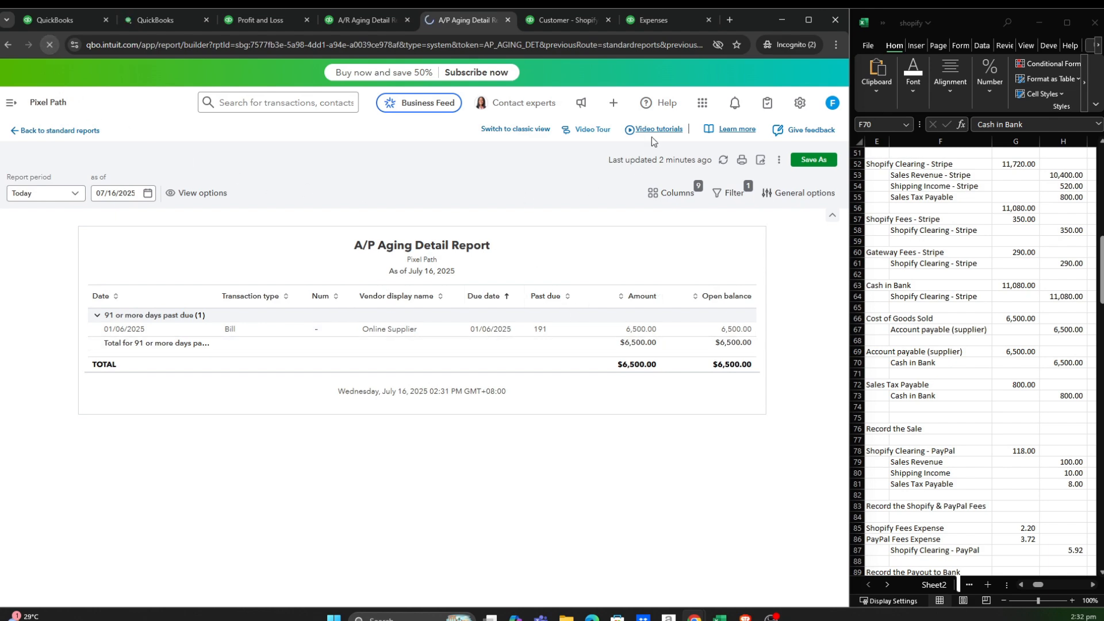
# Review the transaction list of the customer Shopify Clearing - Stripe and reload the Online Supplier vendor record.
pyautogui.click(550, 21)
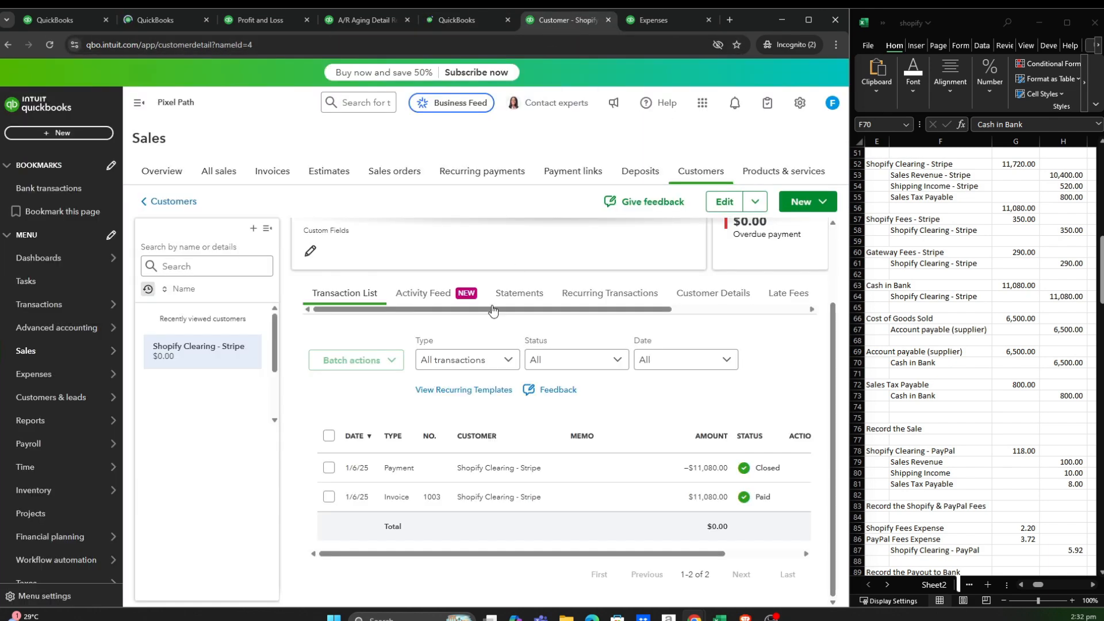
pyautogui.click(664, 18)
pyautogui.click(554, 26)
pyautogui.click(657, 22)
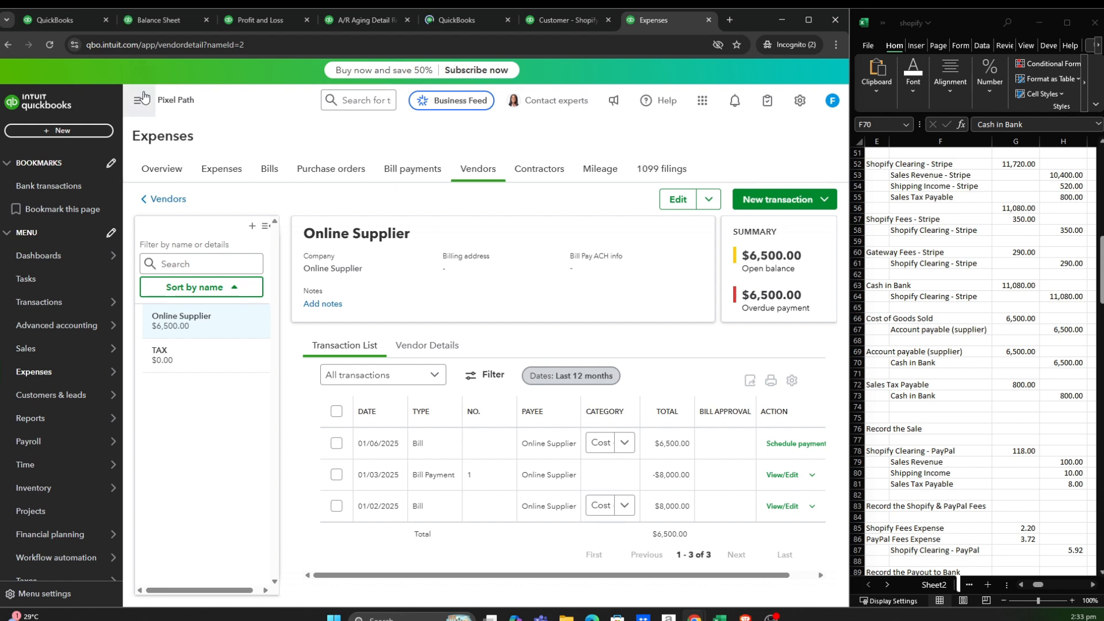
pyautogui.click(49, 45)
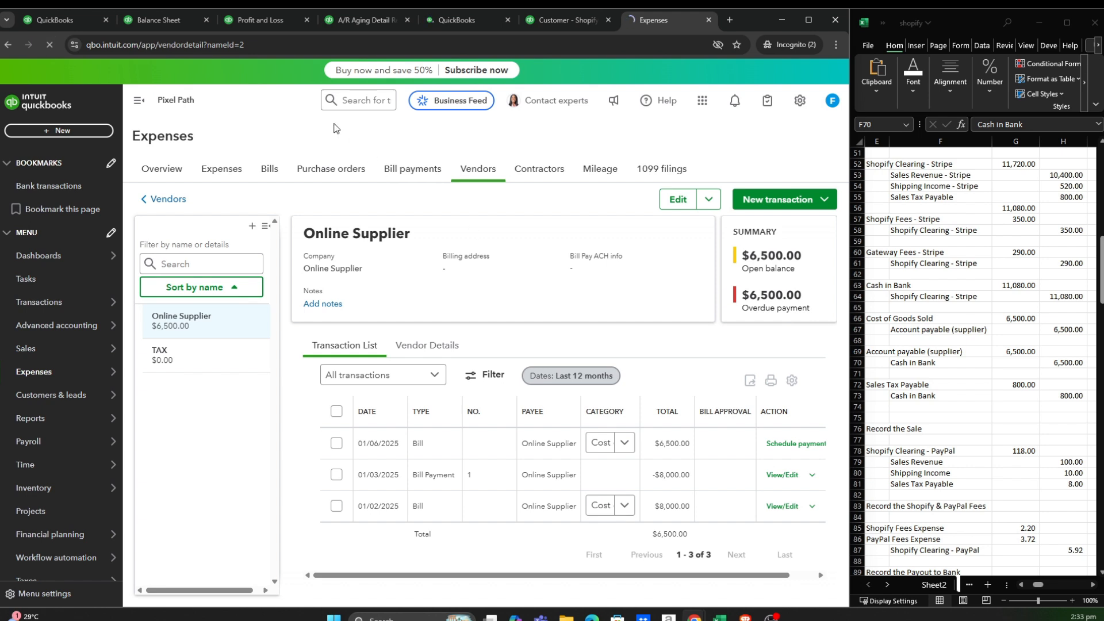
# Check CitiBank # 9876 and Accounts payable in the Balance Sheet, and compare Online Supplier's balance with the A/P Aging Detail report.
pyautogui.click(157, 20)
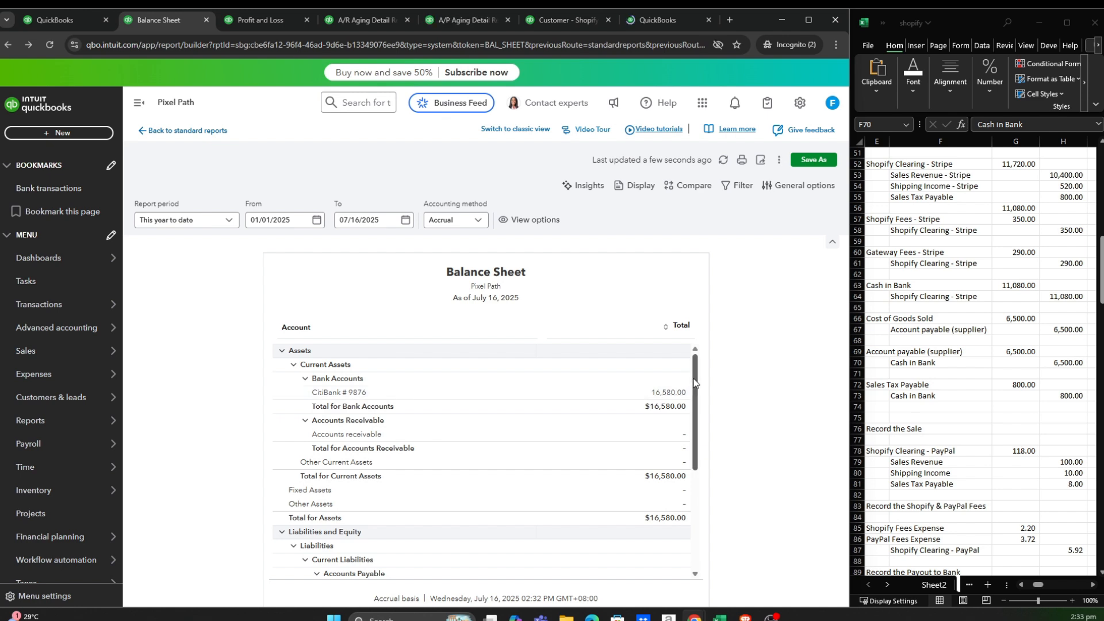
pyautogui.scroll(-3, 497, 435)
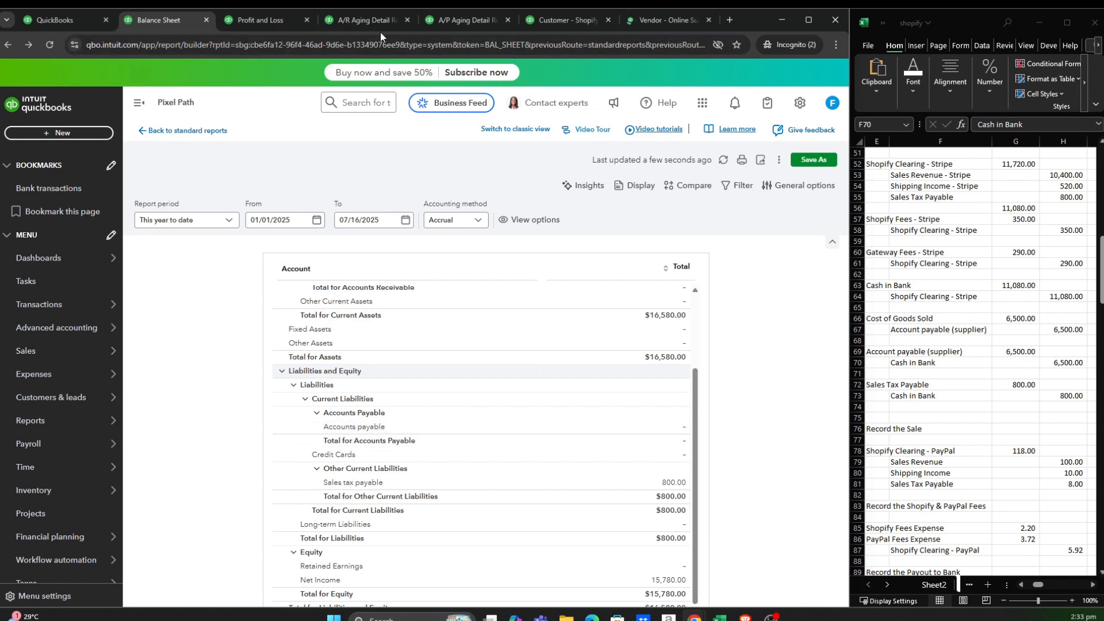
pyautogui.click(451, 21)
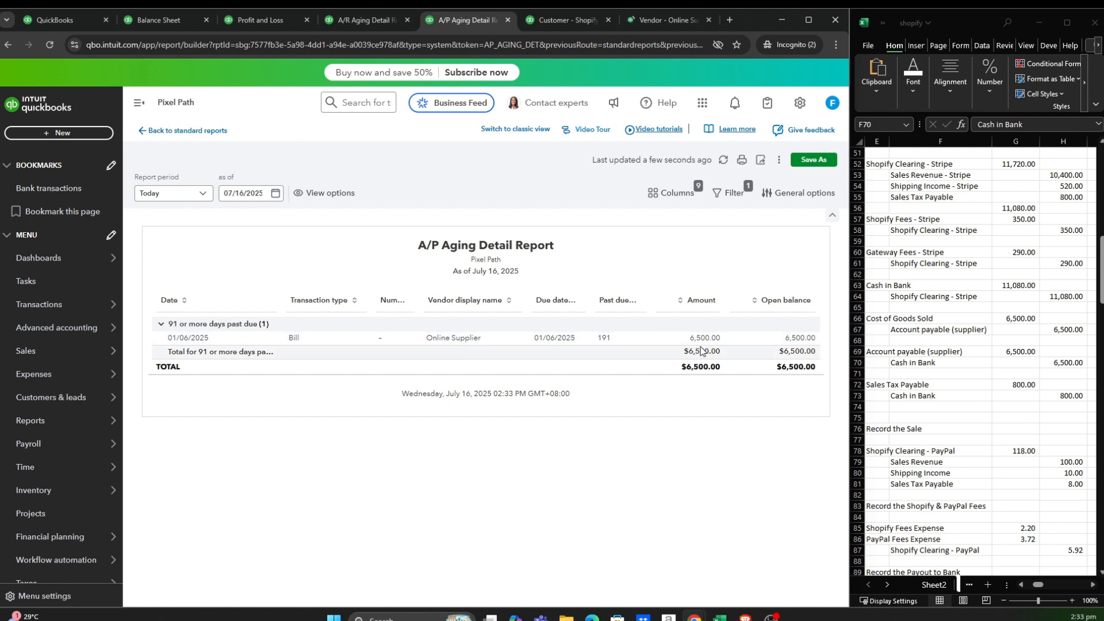
pyautogui.click(653, 18)
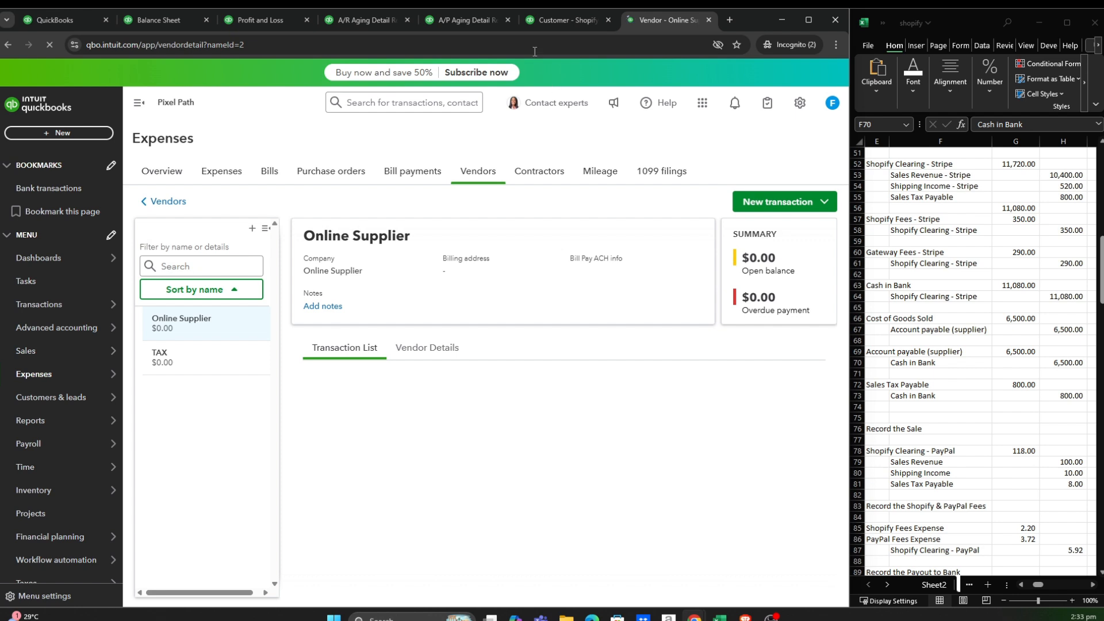
pyautogui.click(468, 22)
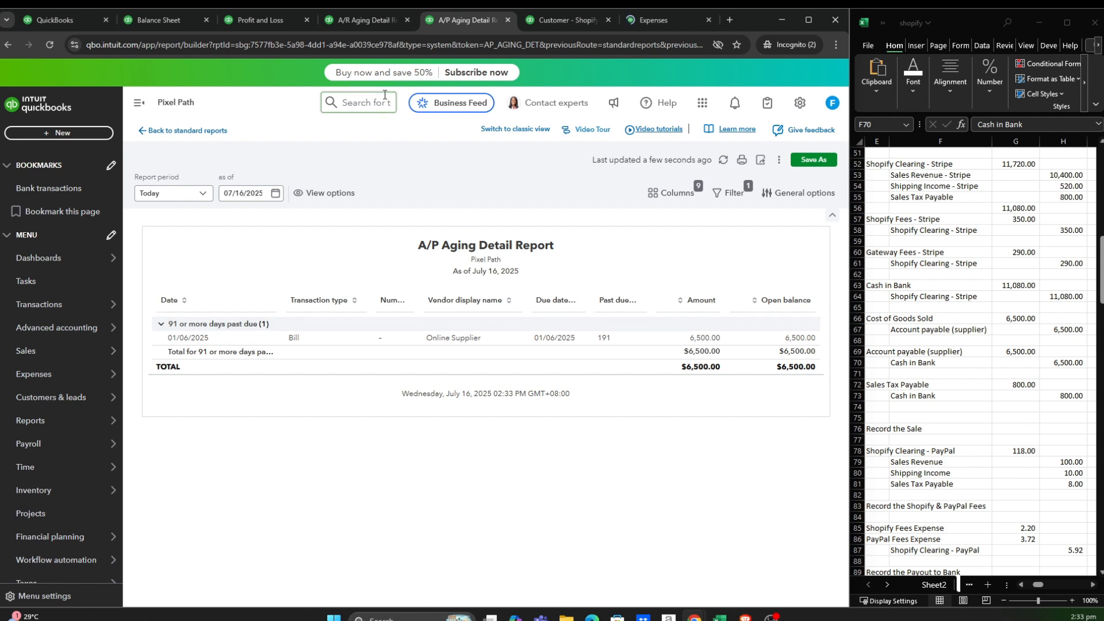
# Open the $6,500.00 bill payment to Online Supplier, set its payment date to 01/06/2025, and save the modified transaction.
pyautogui.click(391, 76)
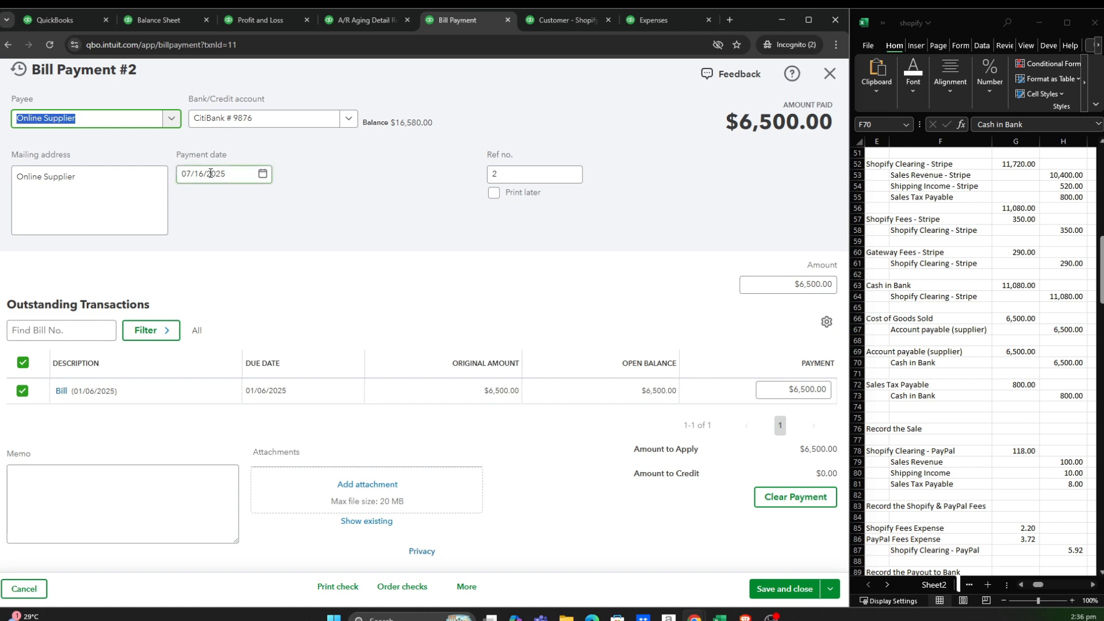
pyautogui.click(262, 176)
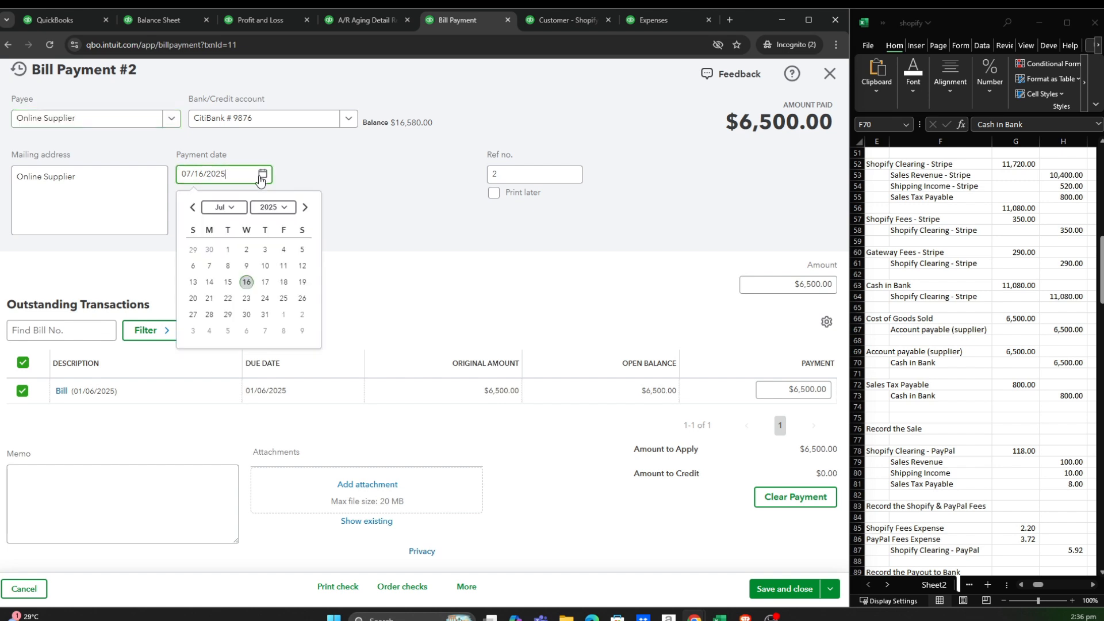
pyautogui.click(231, 208)
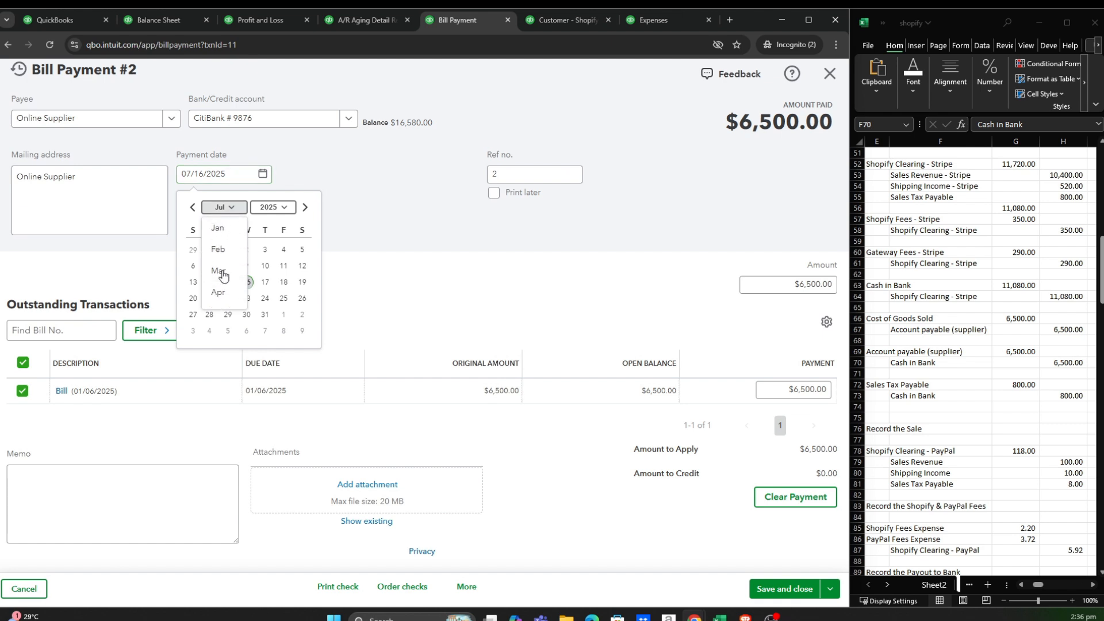
pyautogui.click(218, 228)
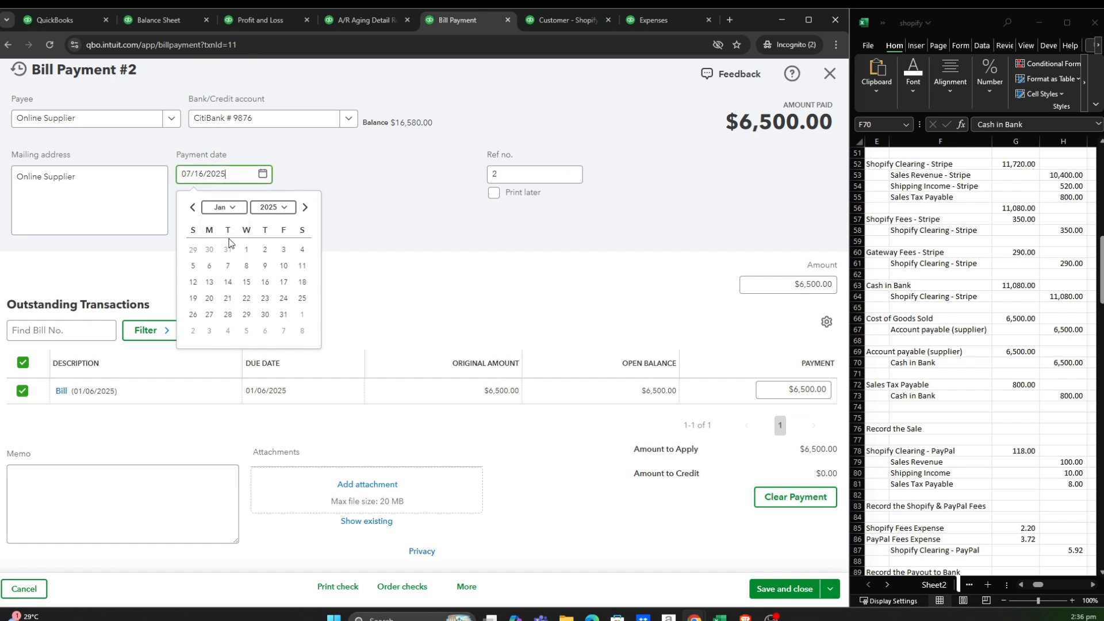
pyautogui.click(210, 266)
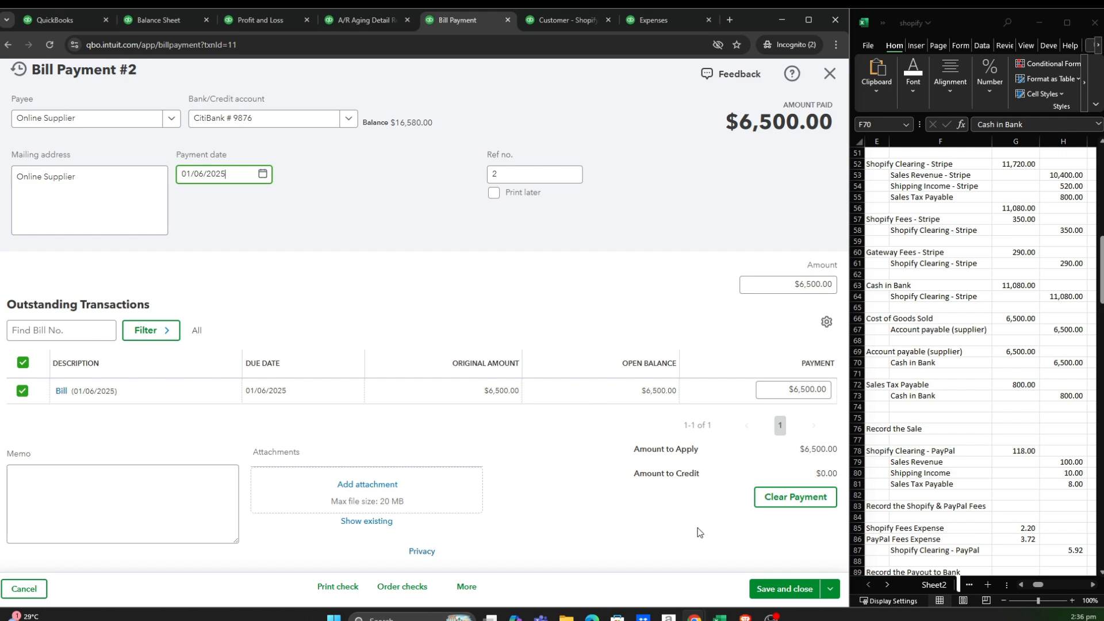
pyautogui.click(761, 588)
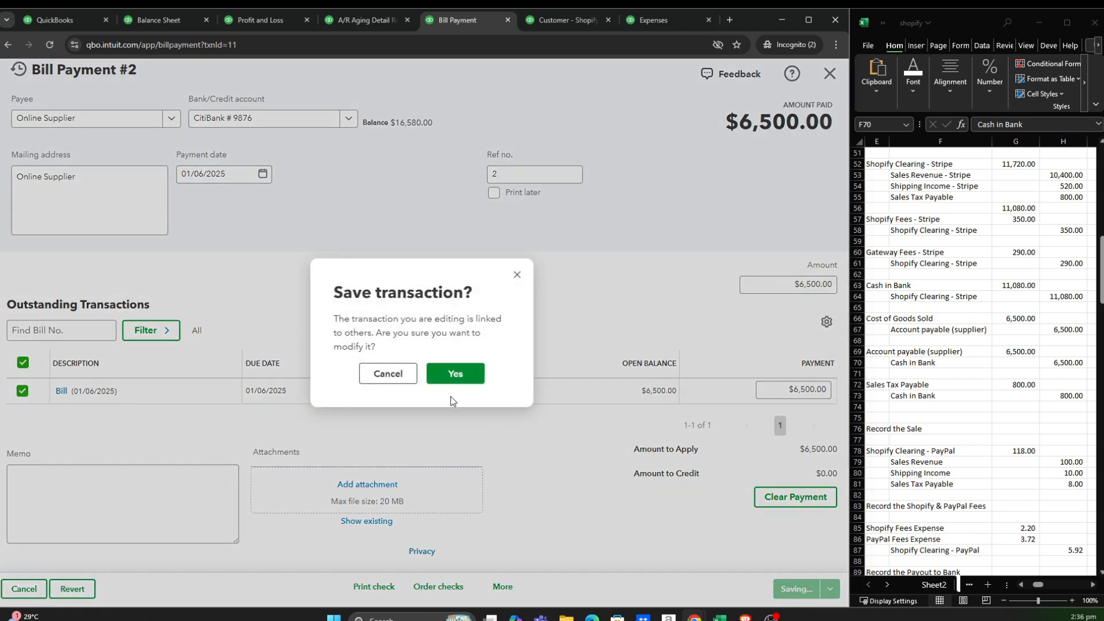
pyautogui.click(452, 381)
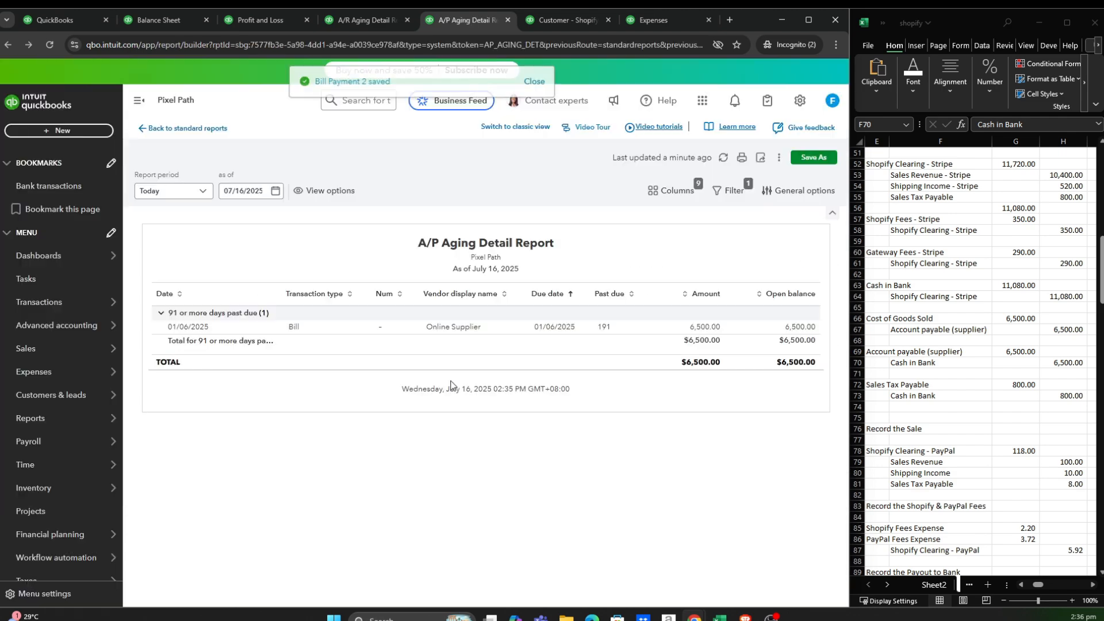
# Reload the A/P Aging Detail report, and compare the Sales Tax Payable entry in Excel row 72 with the Balance Sheet.
pyautogui.click(50, 44)
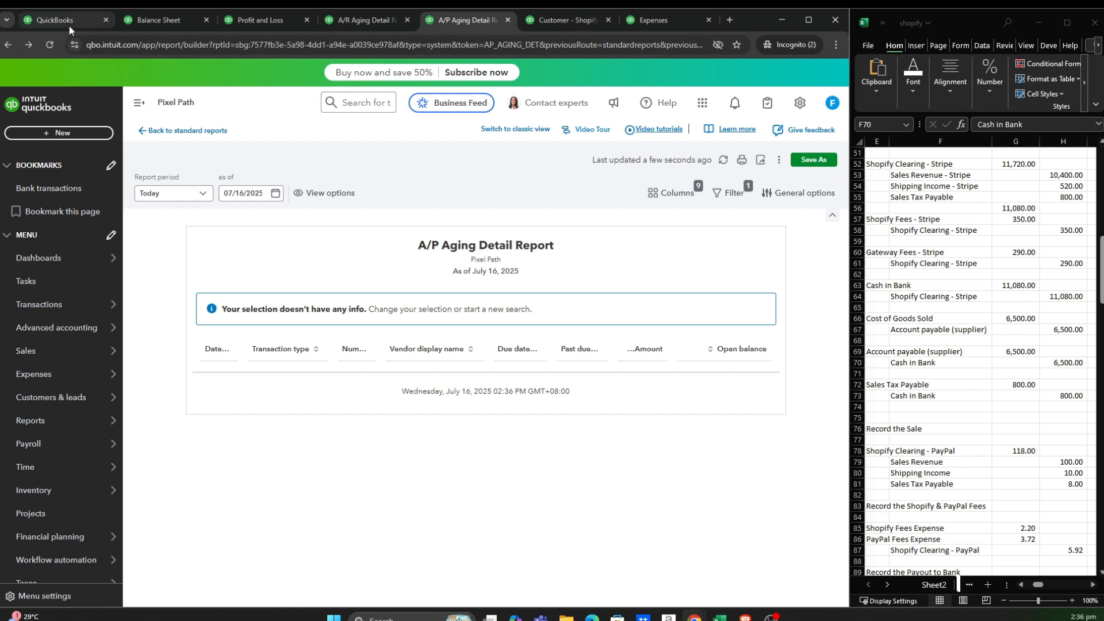
pyautogui.click(1016, 372)
pyautogui.click(883, 387)
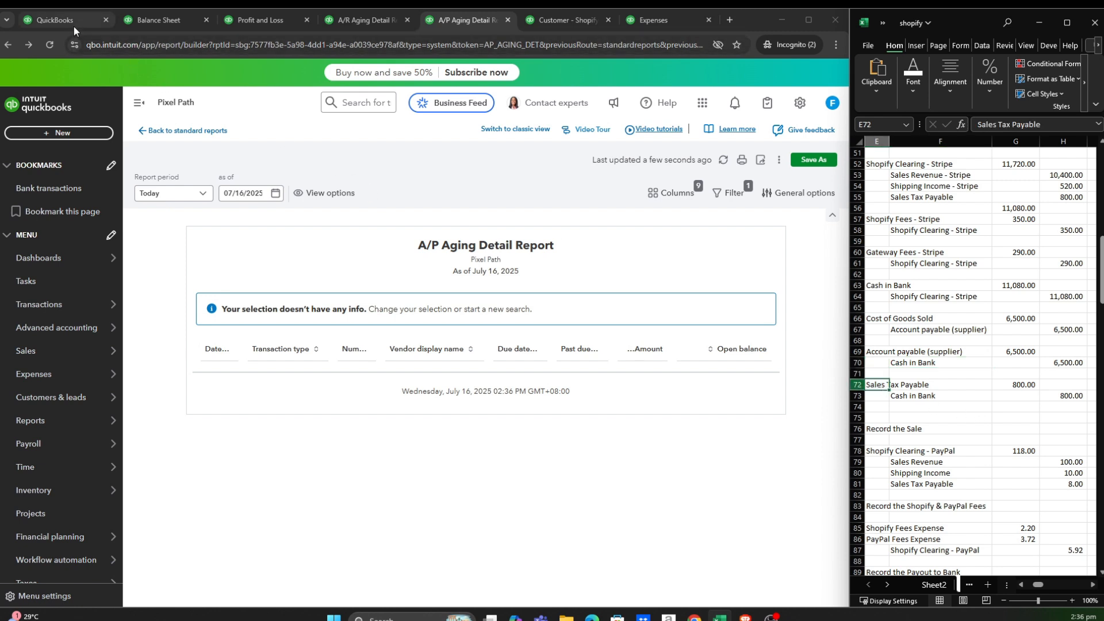
pyautogui.click(151, 23)
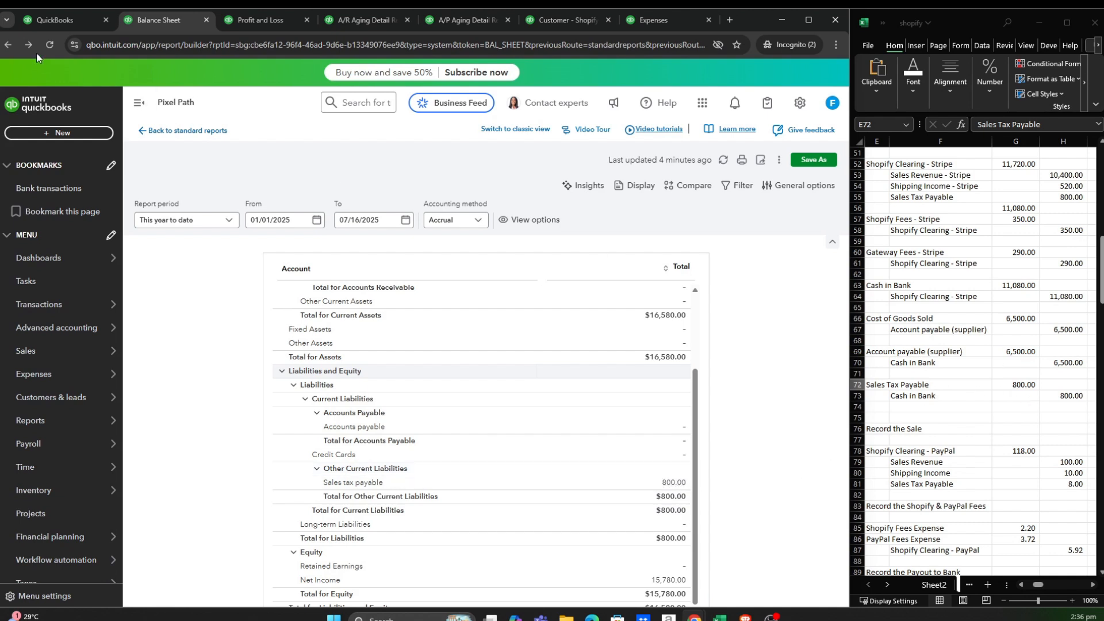
# Start a new expense with the vendor TAX as payee.
pyautogui.click(44, 20)
pyautogui.click(74, 136)
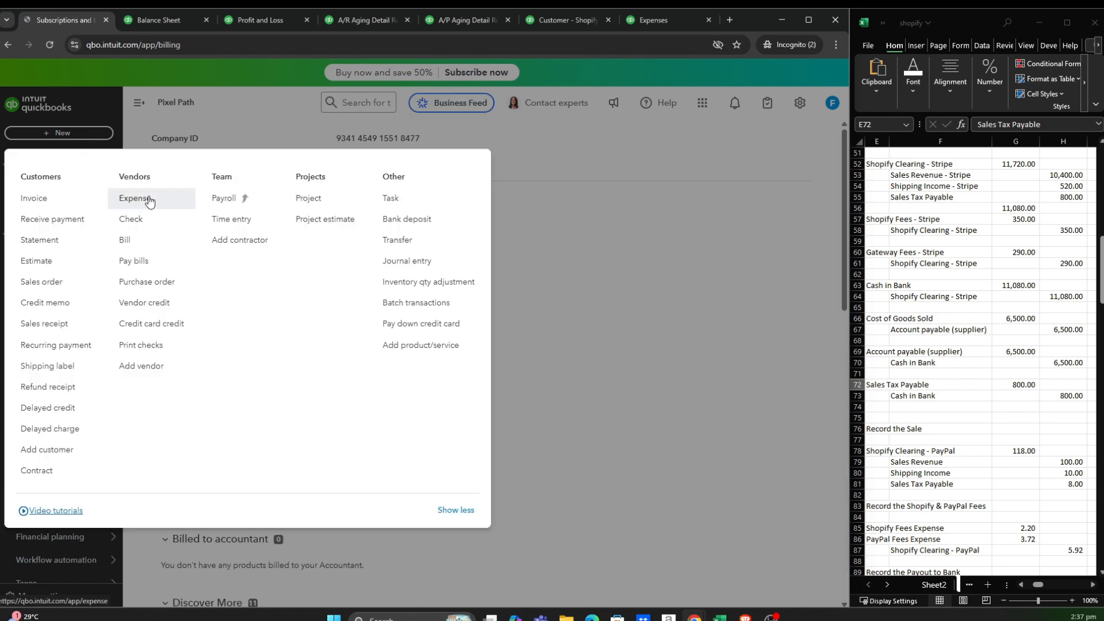
pyautogui.click(150, 199)
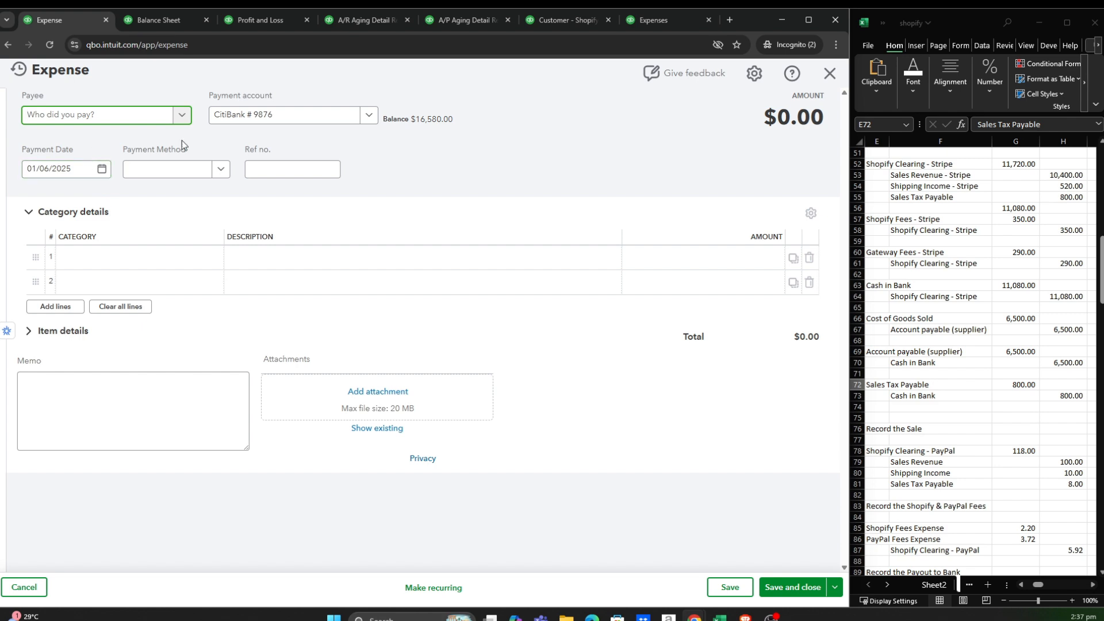
pyautogui.click(177, 116)
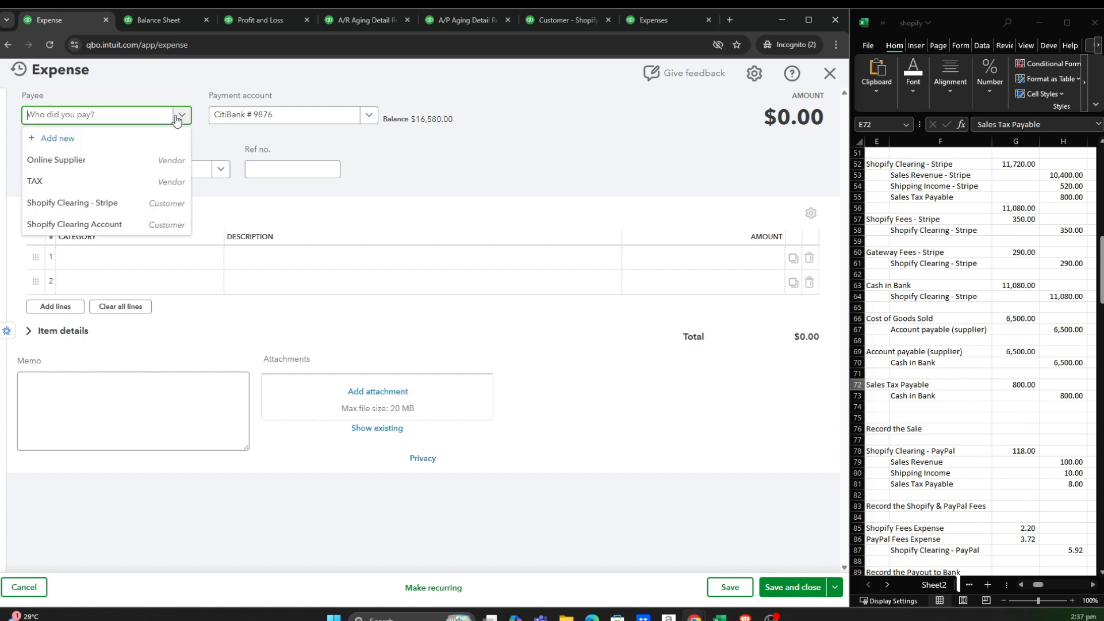
pyautogui.click(106, 184)
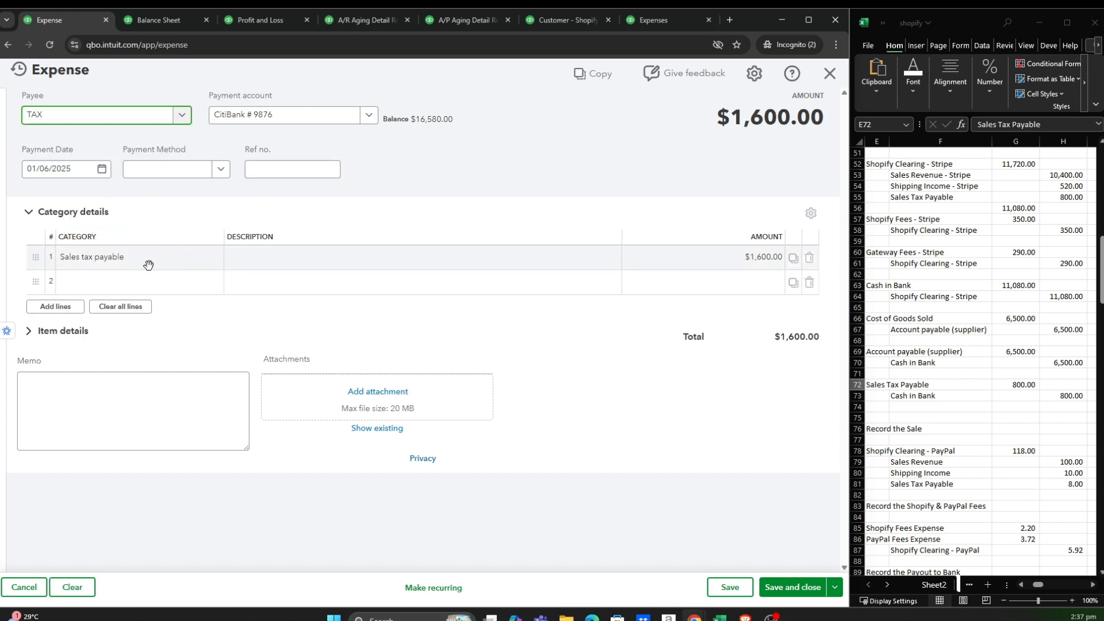
# Set the expense's Sales tax payable line to $800.00, then save and close the expense.
pyautogui.click(734, 257)
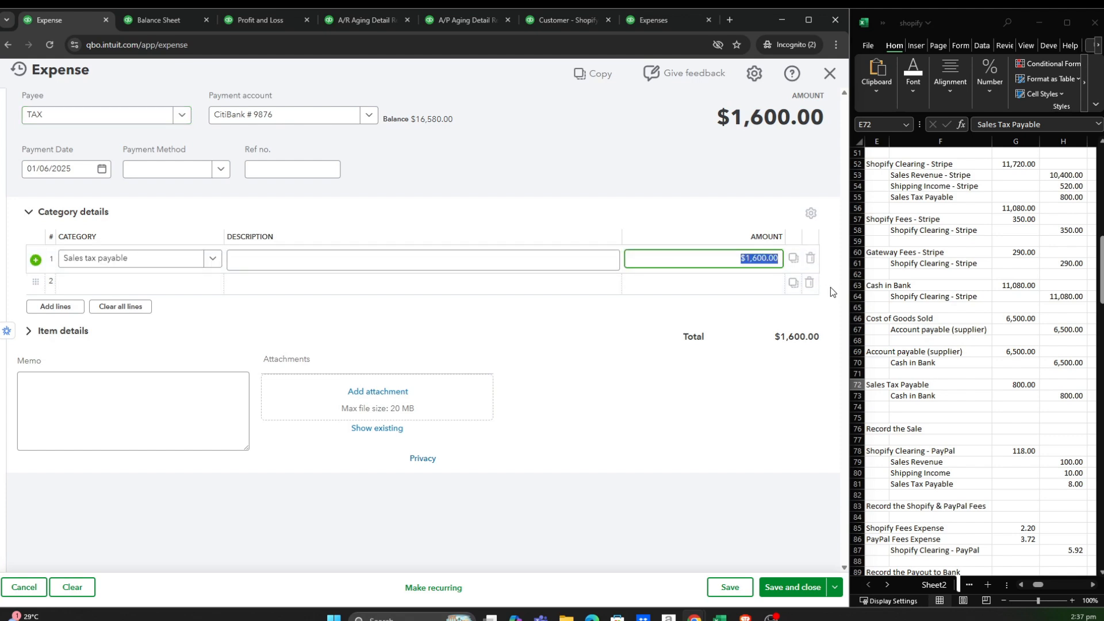
pyautogui.write('800')
pyautogui.click(668, 441)
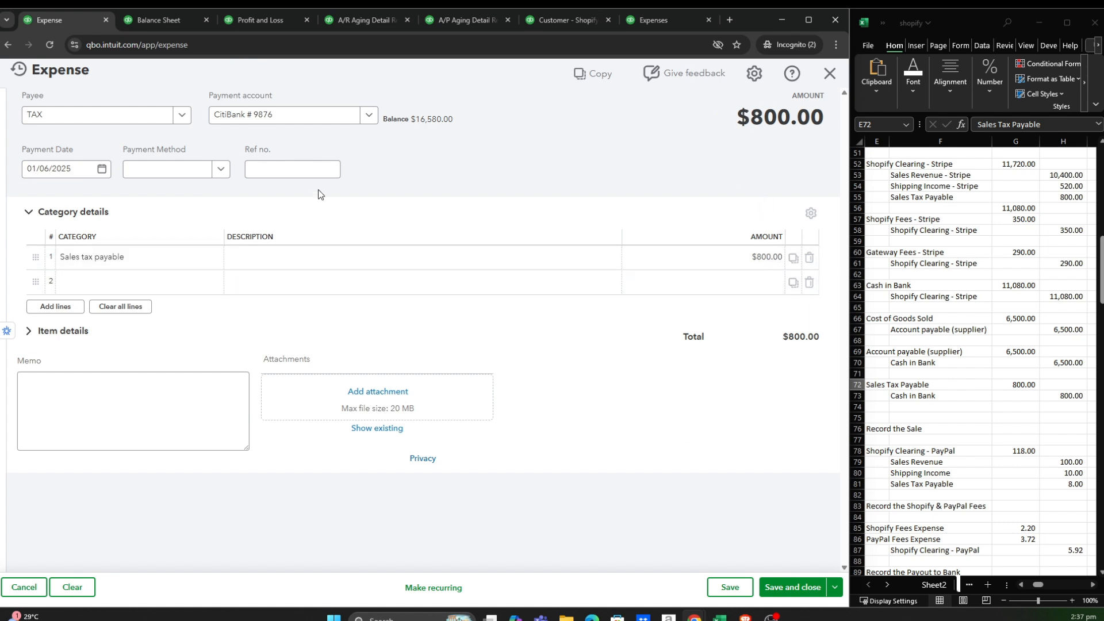
pyautogui.click(52, 171)
pyautogui.click(807, 593)
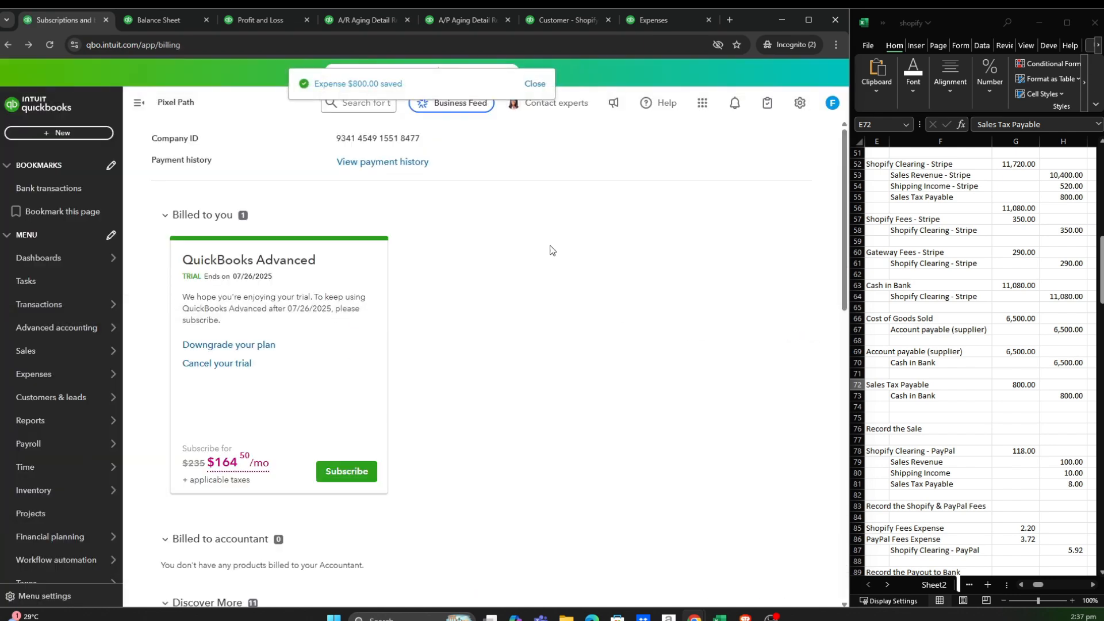
# Reload the Balance Sheet and review the transaction list of the vendor TAX.
pyautogui.click(161, 20)
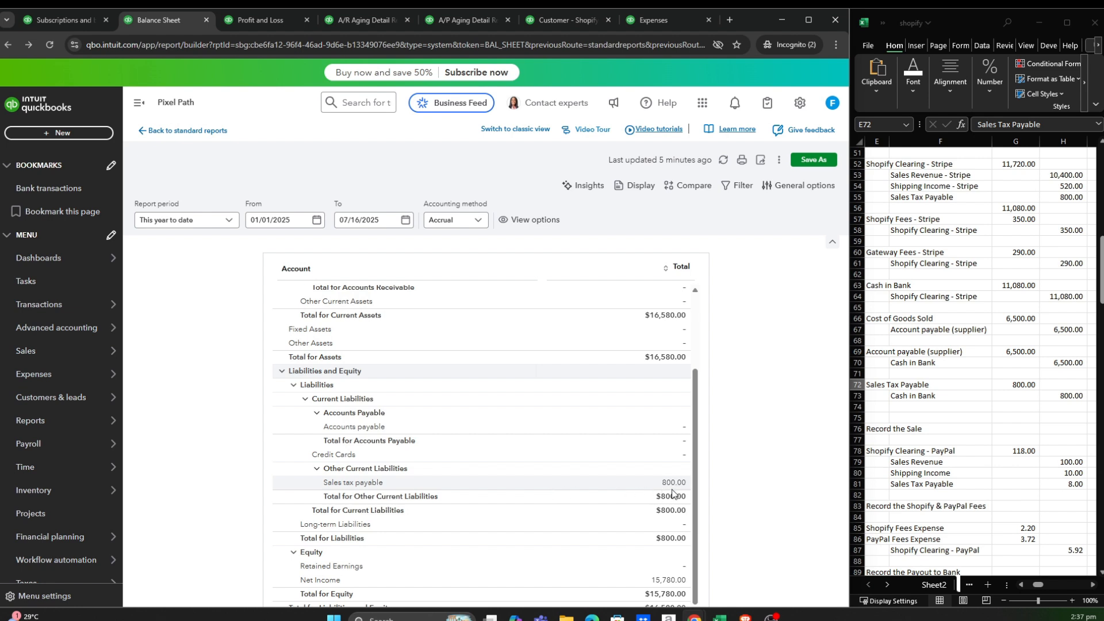
pyautogui.click(50, 46)
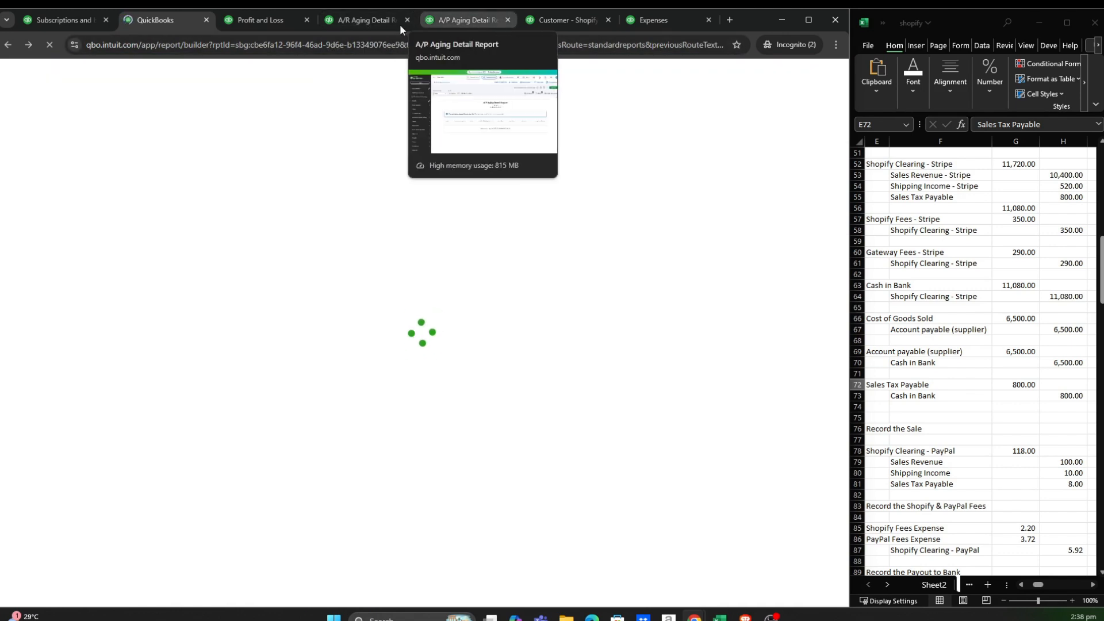
pyautogui.moveTo(364, 23)
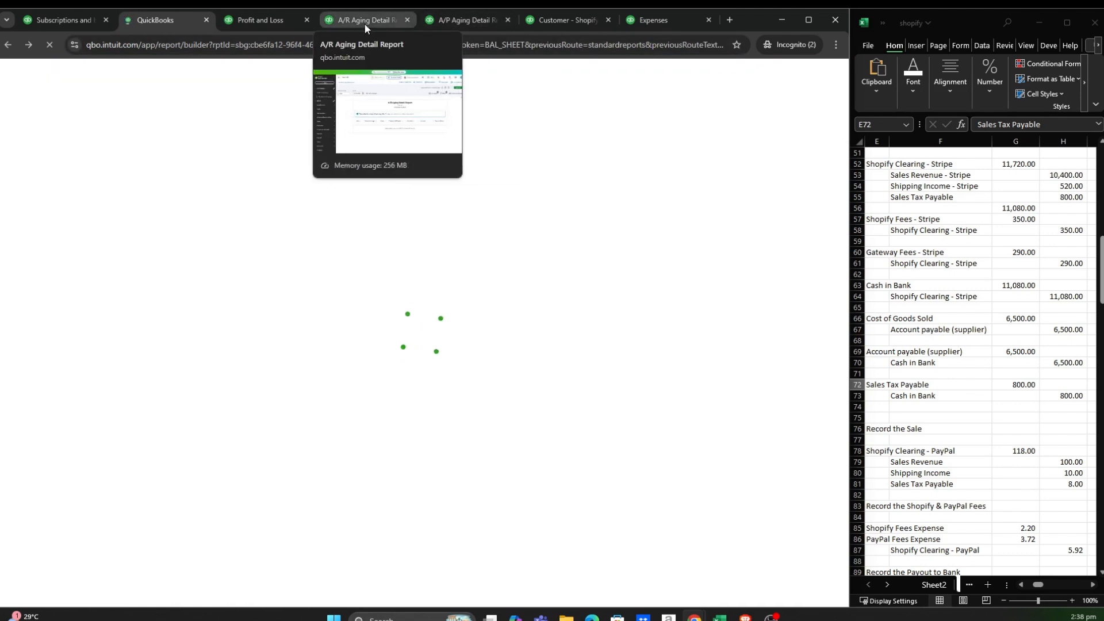
pyautogui.click(426, 22)
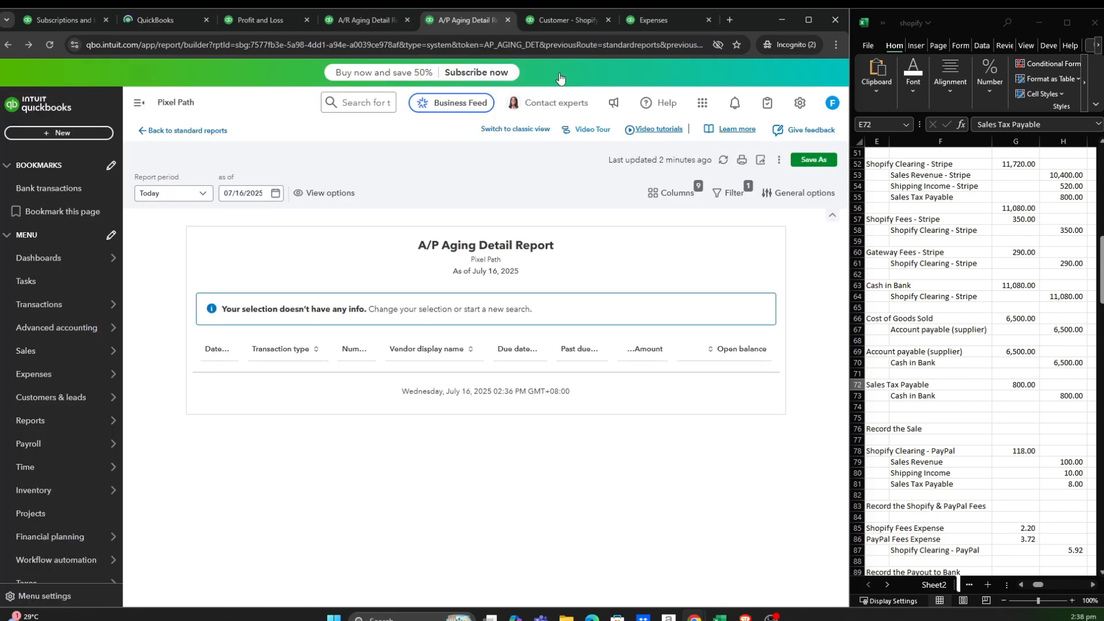
pyautogui.click(554, 23)
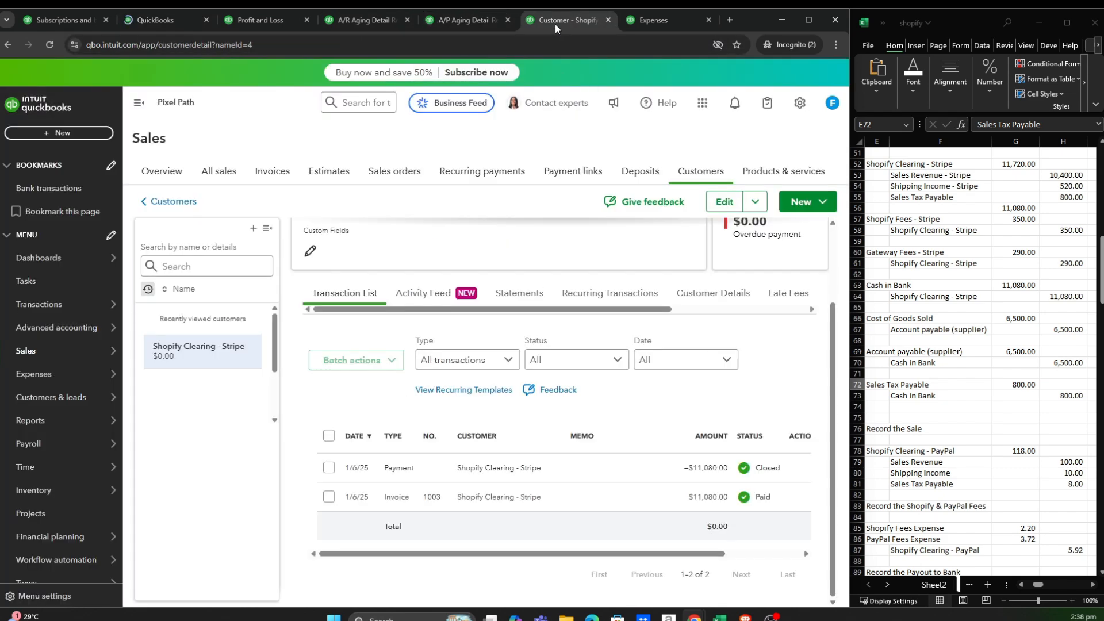
pyautogui.click(637, 23)
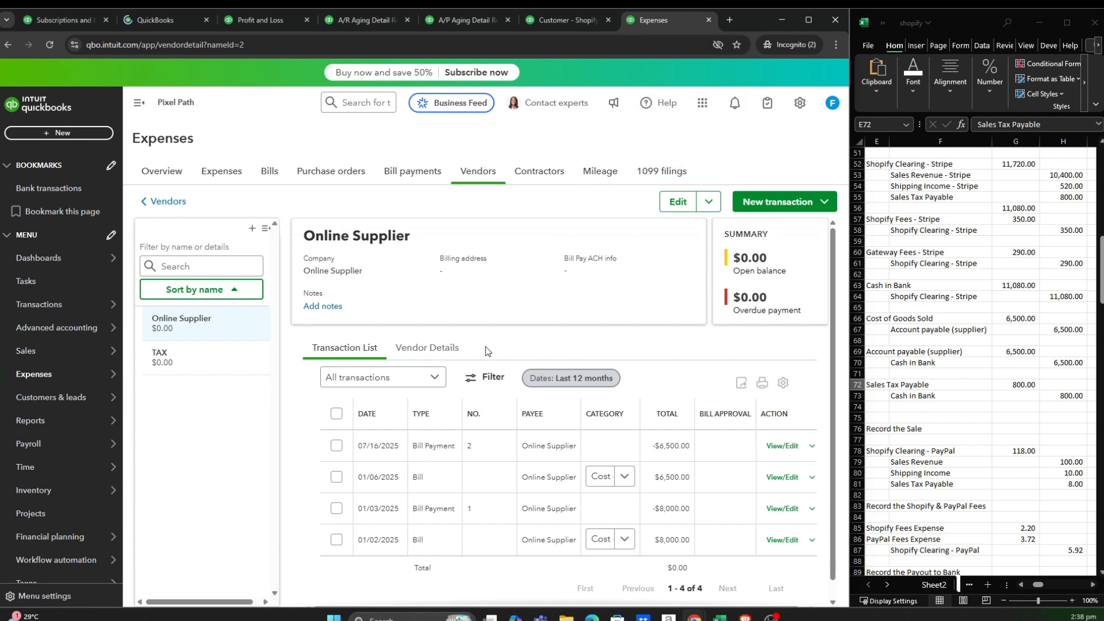
pyautogui.click(186, 368)
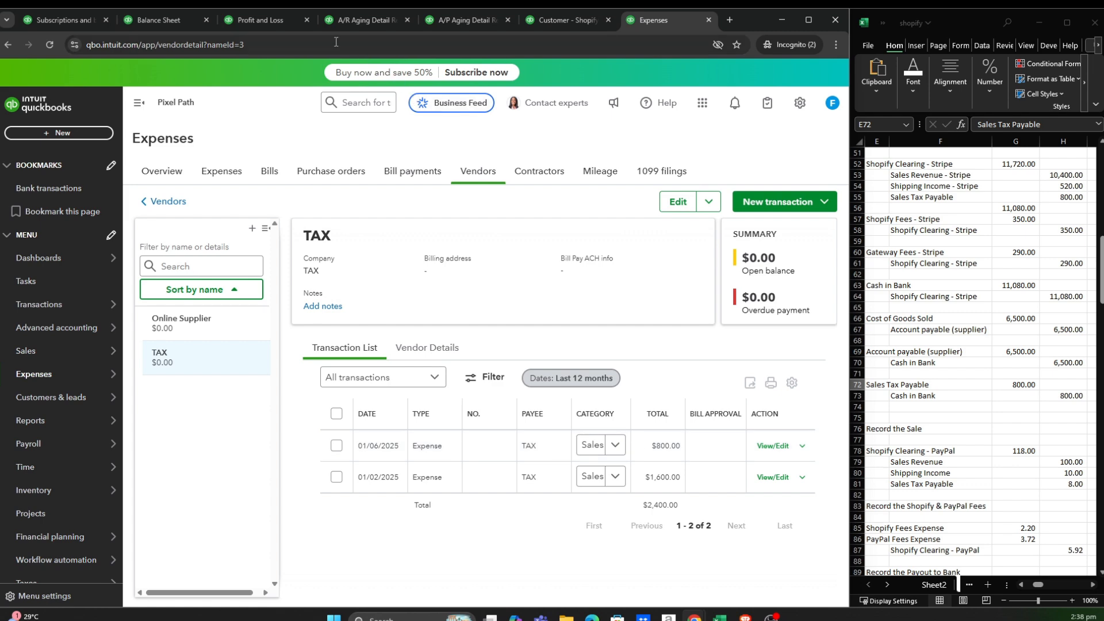
# Check the reloaded Balance Sheet for the sales tax payment and look over the Profit and Loss and A/R Aging Detail reports.
pyautogui.click(149, 19)
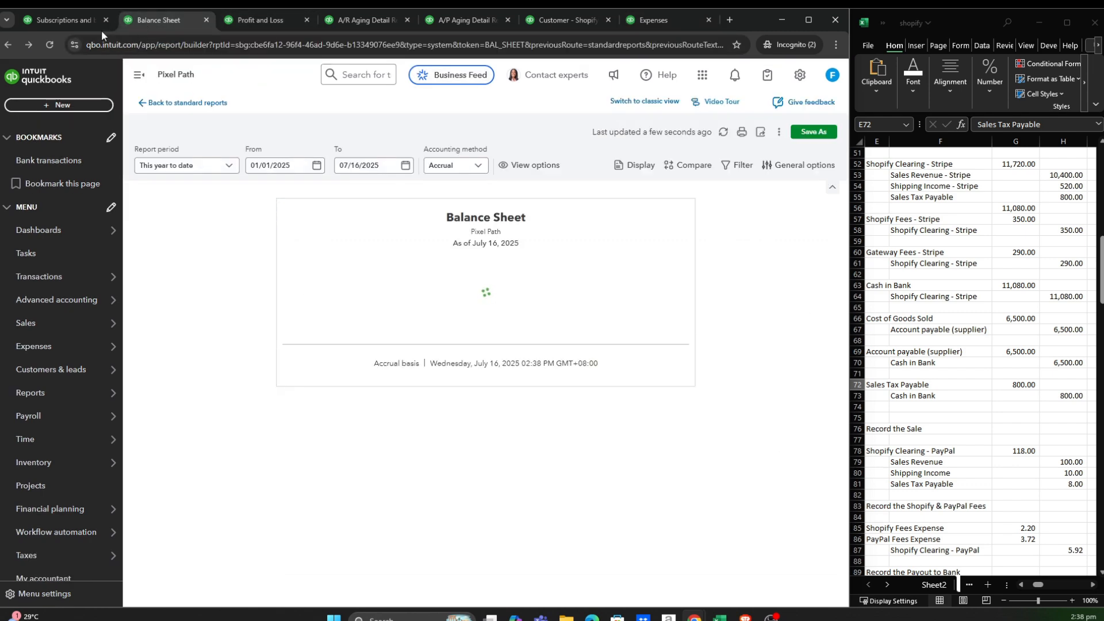
pyautogui.click(72, 22)
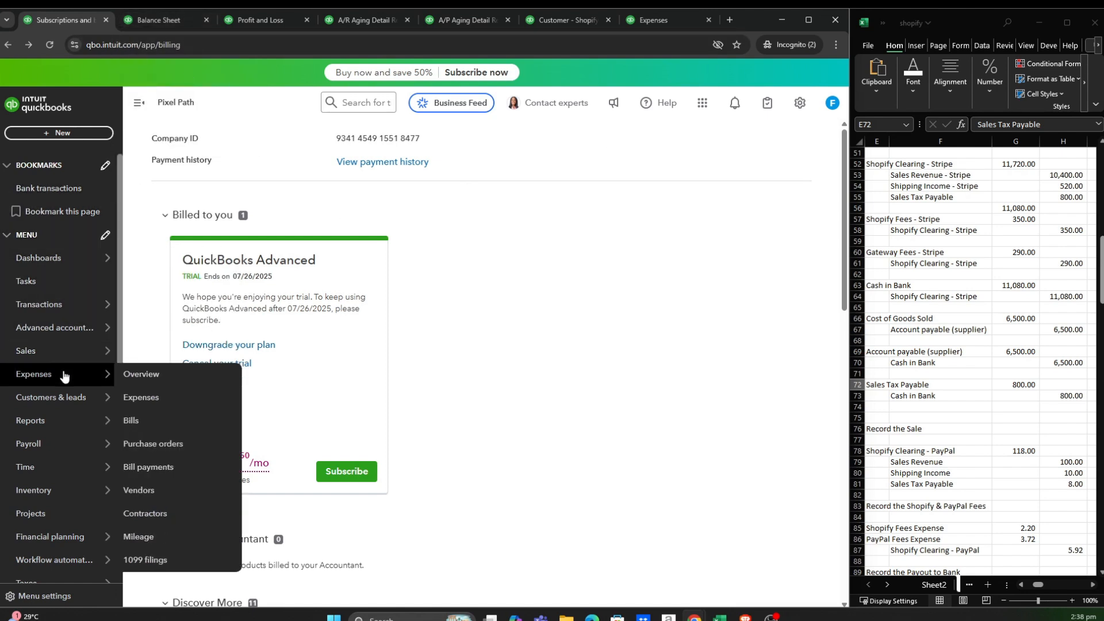
pyautogui.click(150, 19)
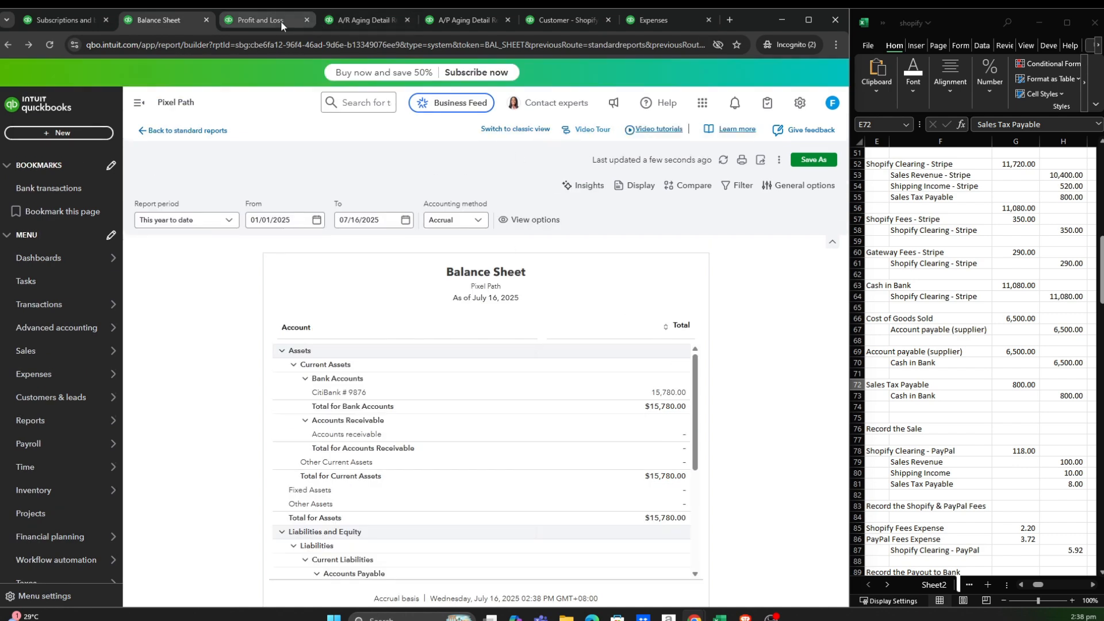
pyautogui.click(262, 19)
pyautogui.click(367, 20)
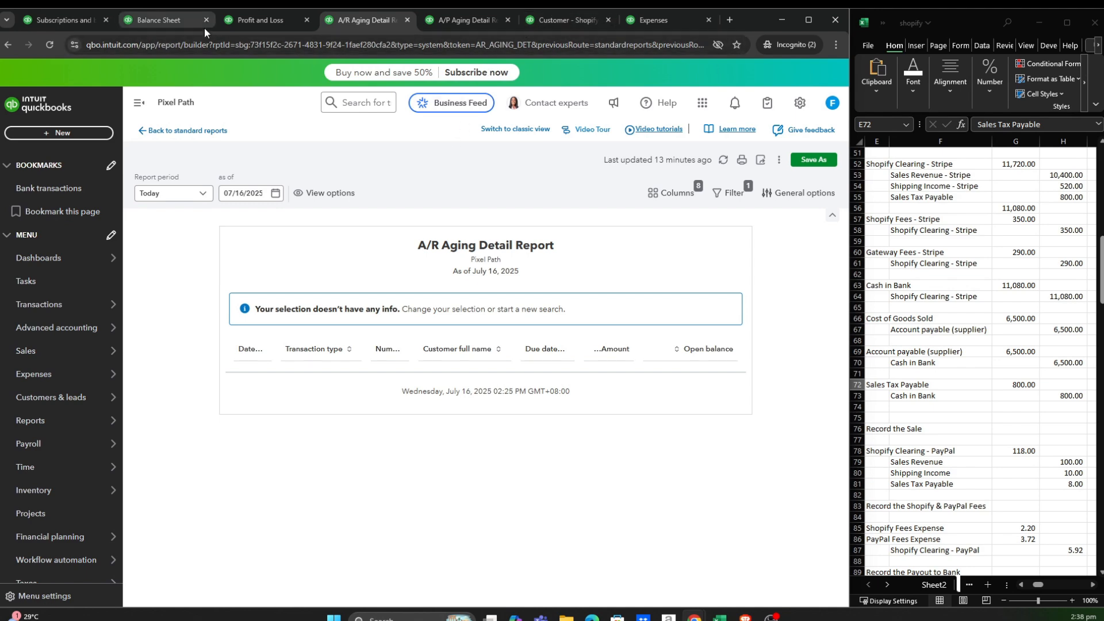
pyautogui.click(262, 23)
pyautogui.click(168, 17)
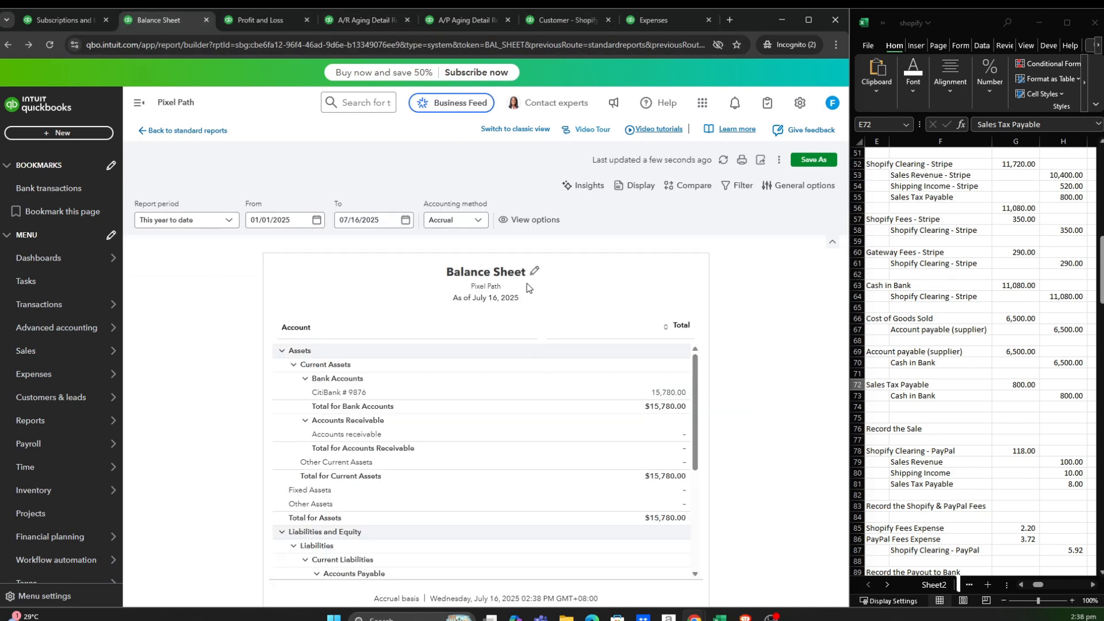